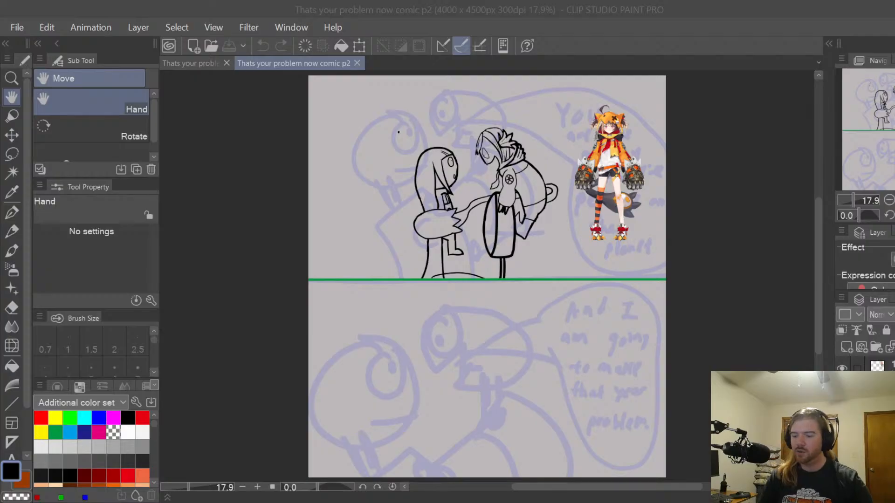
Erase the stray black dot over the sketched eye in the upper panel using the Hard eraser at size 70
click(842, 410)
click(842, 410)
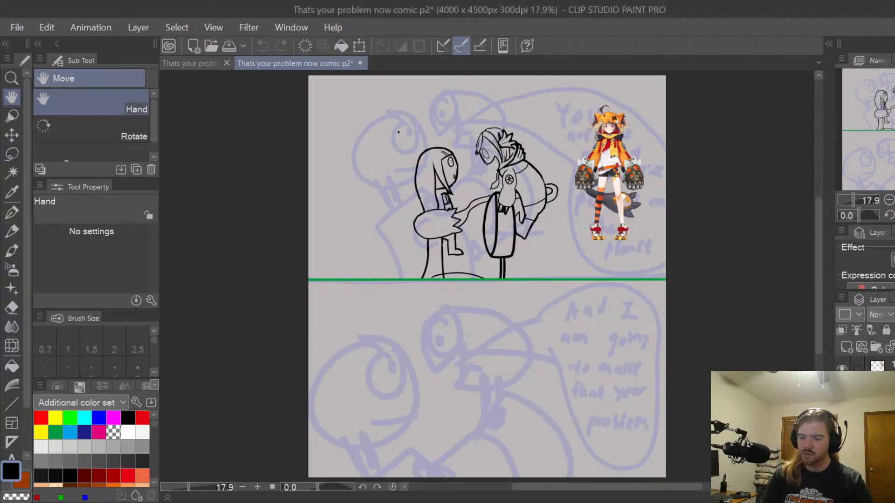
drag(431, 203, 460, 242)
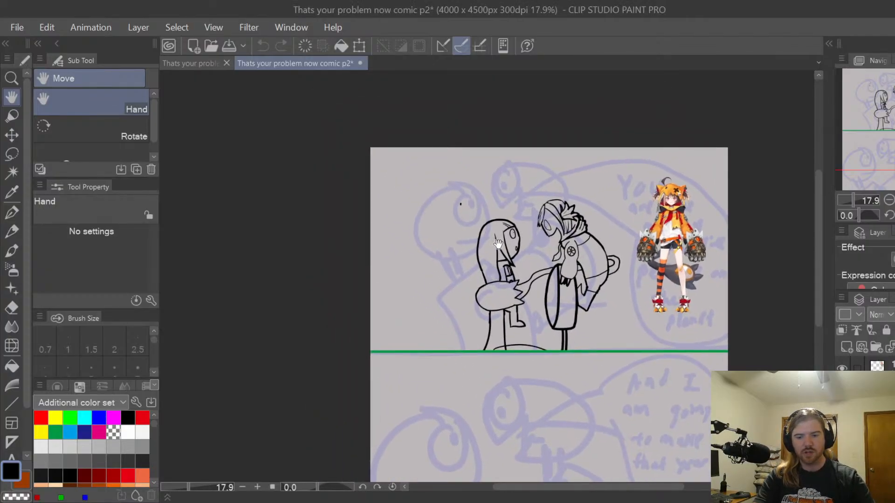
scroll(428, 173, up, 3)
key(e)
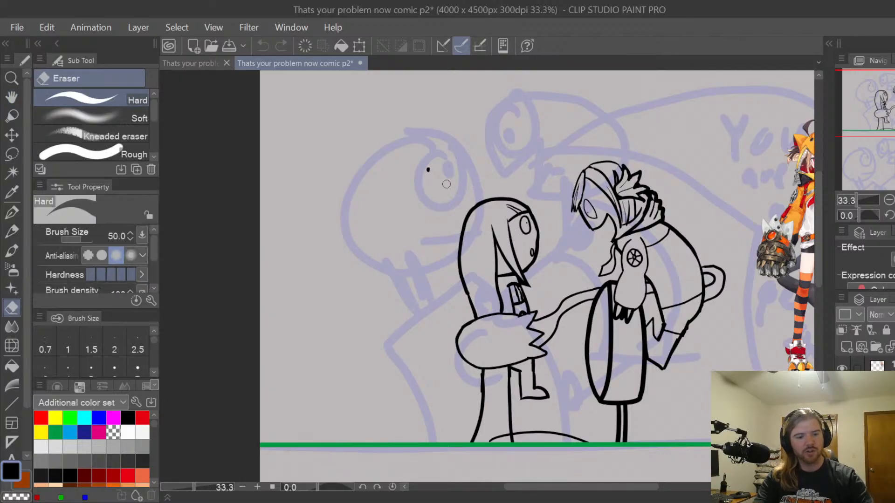
key(bracketright)
key(bracketright)
click(429, 169)
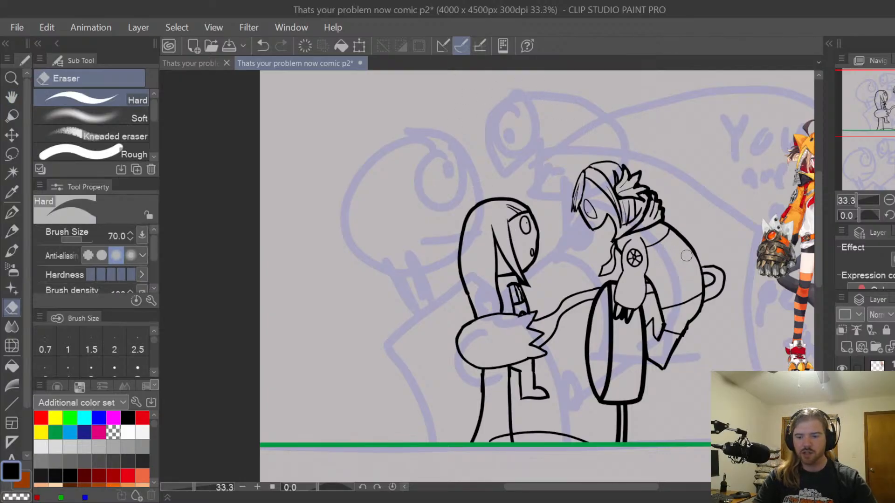
Hide the layer holding the rounded, jagged-ended shape that covers the long-haired figure's midsection
click(842, 392)
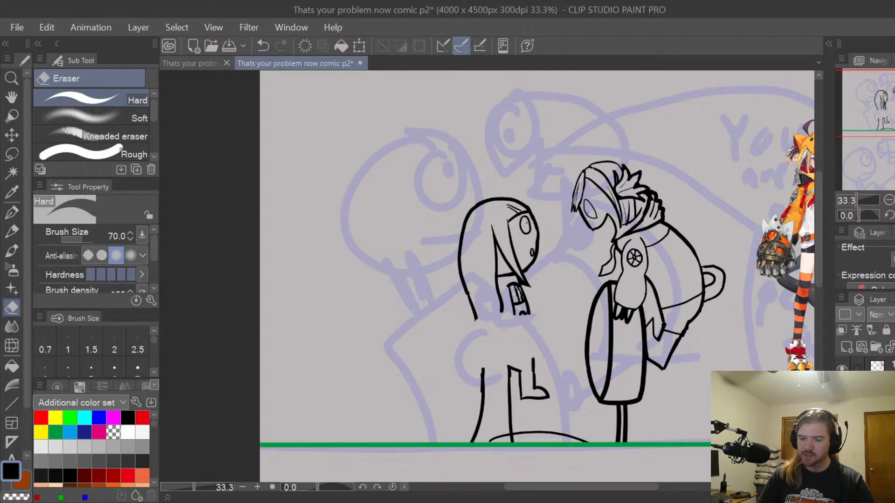
click(842, 392)
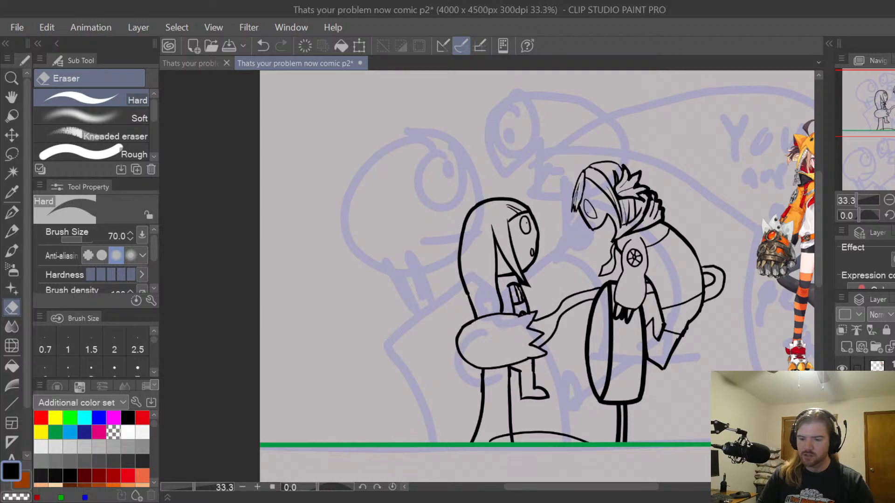
click(841, 392)
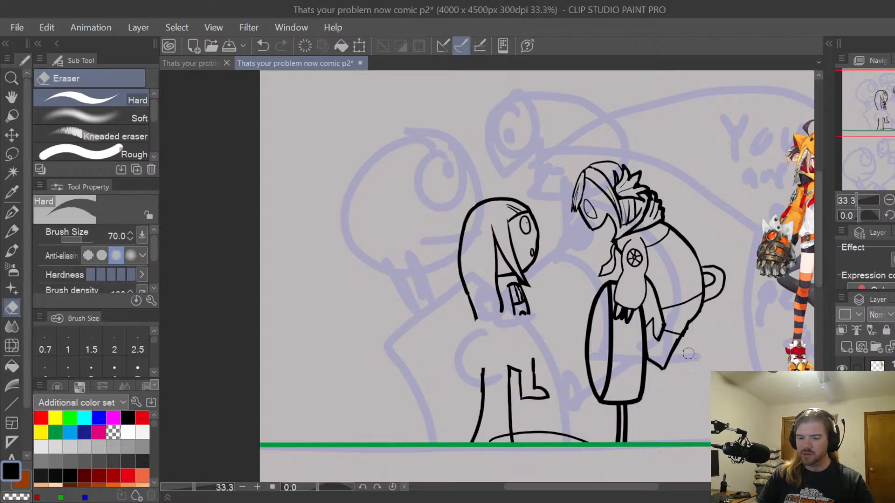
Ink the front line of the long-haired figure's body from chest to boot with the size 17 Turnip pen
scroll(816, 214, down, 2)
scroll(817, 221, down, 2)
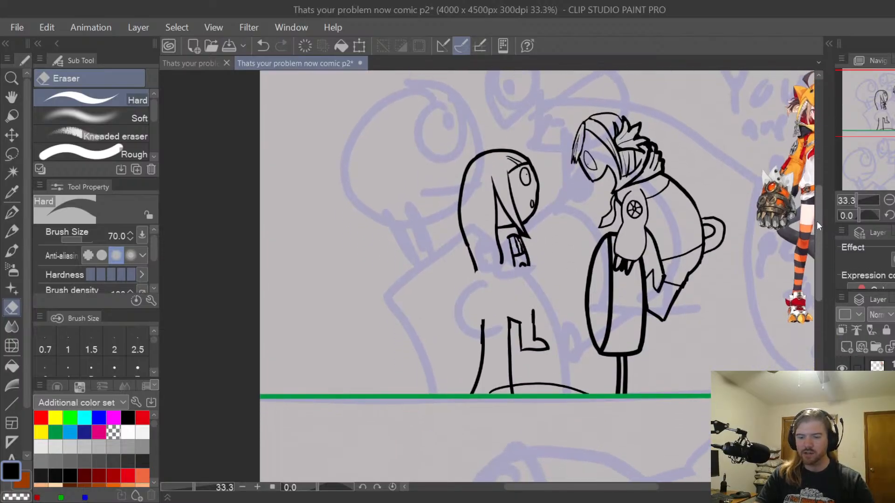
key(p)
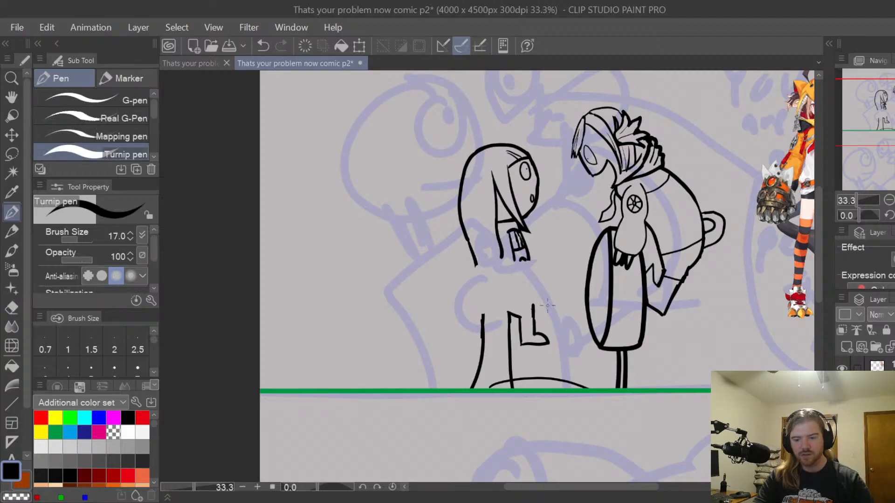
scroll(554, 312, up, 1)
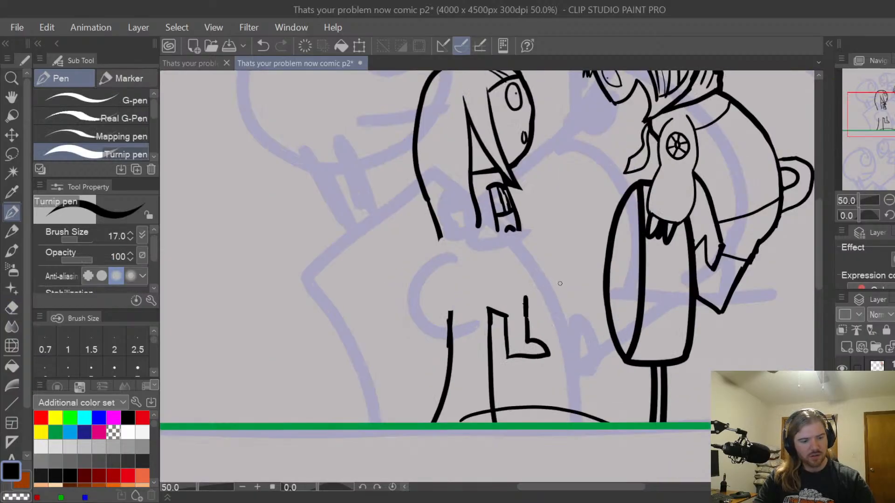
key(p)
key(p)
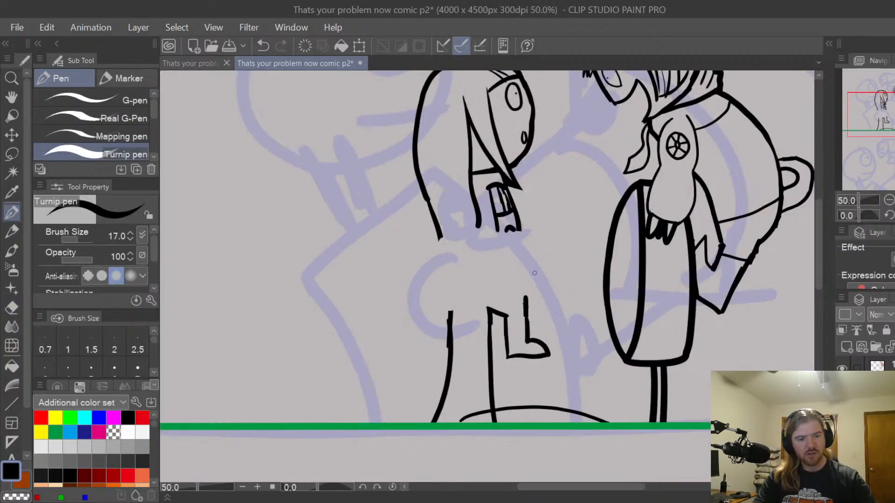
scroll(538, 263, up, 2)
drag(507, 200, 519, 349)
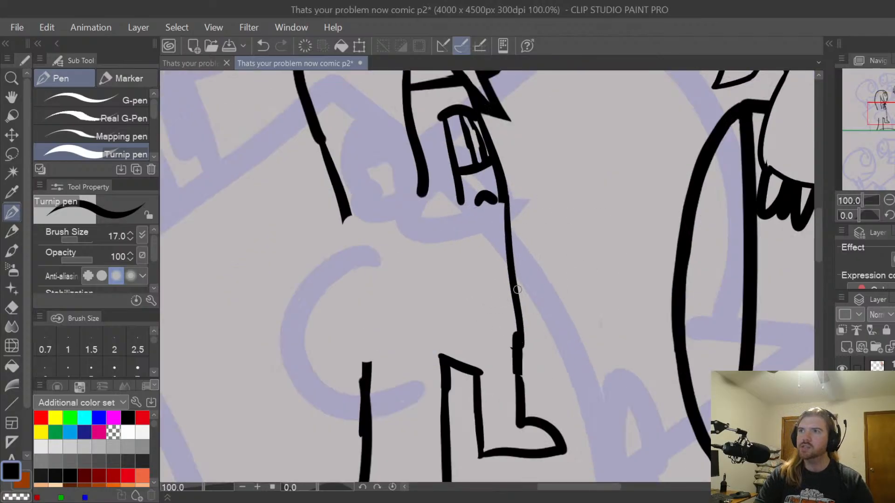
Check the outfit on the first comic page and ink the figure's arm and hand, hair edges and two torso ovals
click(205, 64)
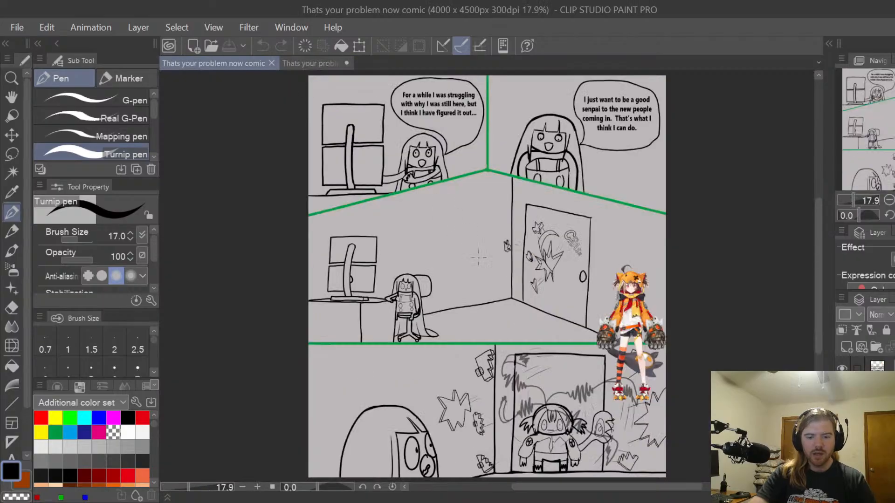
click(310, 64)
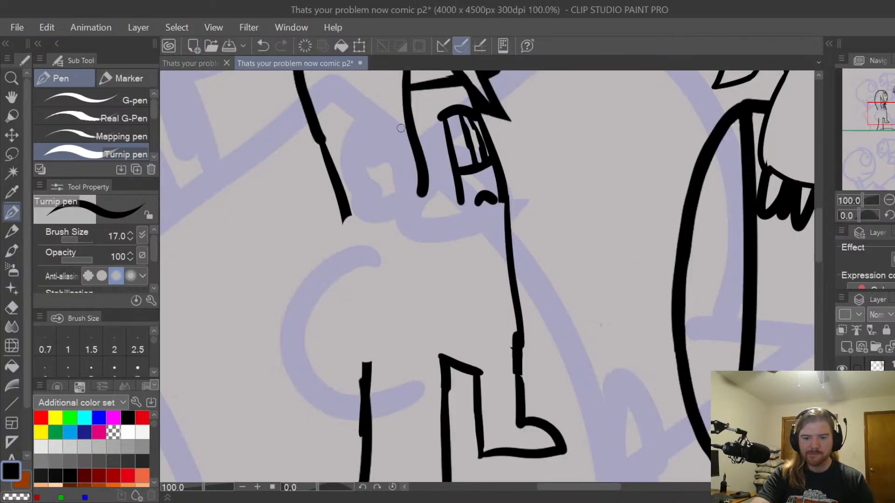
mouse_move(462, 200)
mouse_down()
mouse_move(467, 289)
mouse_move(439, 300)
mouse_up()
drag(421, 194, 446, 411)
mouse_move(344, 205)
mouse_down()
mouse_move(359, 310)
mouse_move(352, 422)
mouse_up()
mouse_move(480, 199)
mouse_down()
mouse_move(480, 226)
mouse_move(477, 198)
mouse_up()
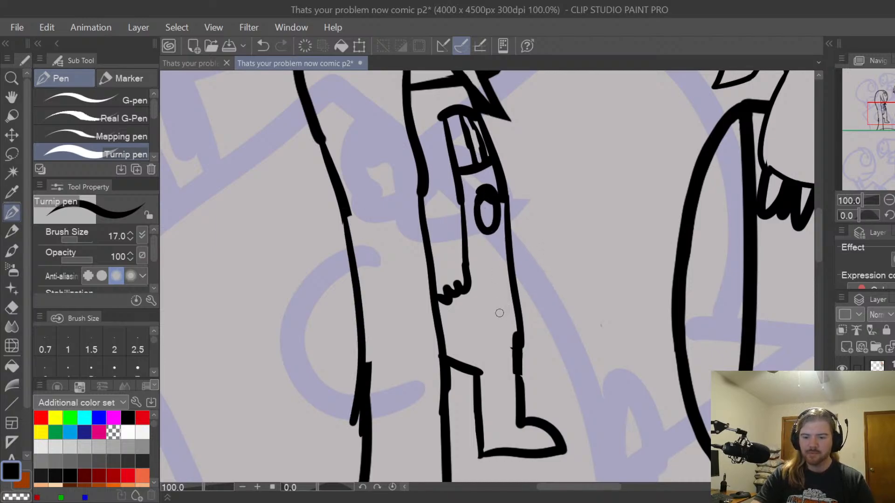
mouse_move(488, 267)
mouse_down()
mouse_move(505, 286)
mouse_move(495, 264)
mouse_up()
Lasso the whole long-haired figure and move it slightly lower so the hair ends cross the green panel border
key(space)
scroll(618, 282, down, 5)
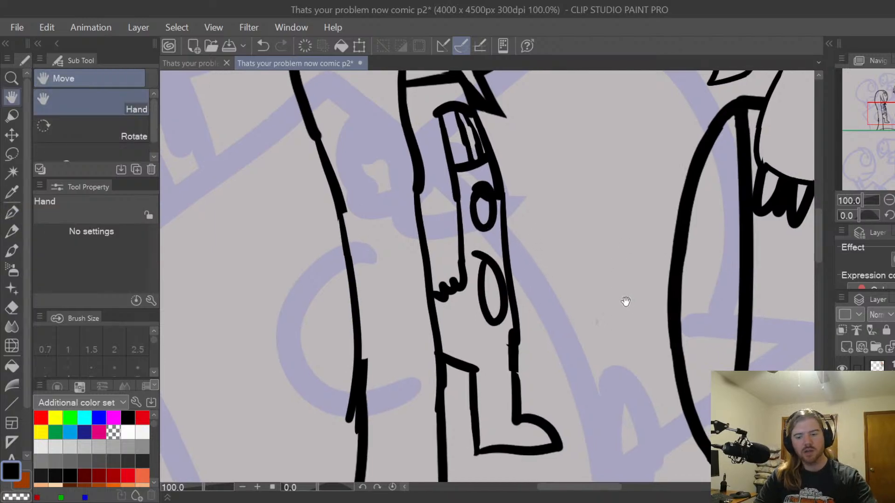
scroll(596, 339, right, 5)
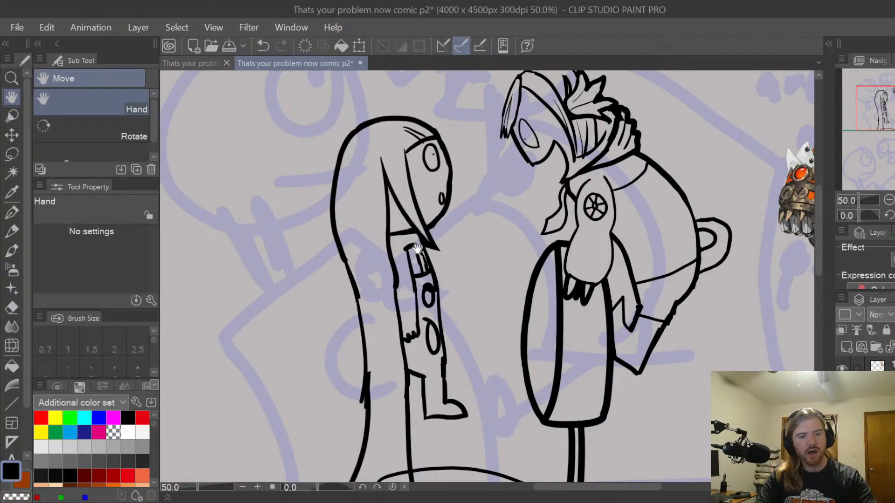
key(m)
scroll(498, 237, down, 1)
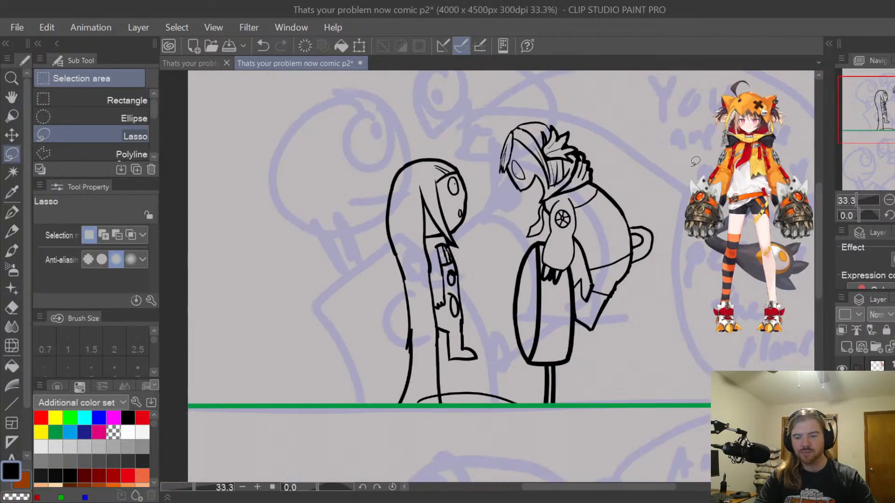
scroll(821, 222, down, 1)
mouse_move(456, 395)
mouse_down()
mouse_move(471, 375)
mouse_move(495, 243)
mouse_move(465, 119)
mouse_move(344, 194)
mouse_move(362, 383)
mouse_move(457, 396)
mouse_up()
key(ctrl+t)
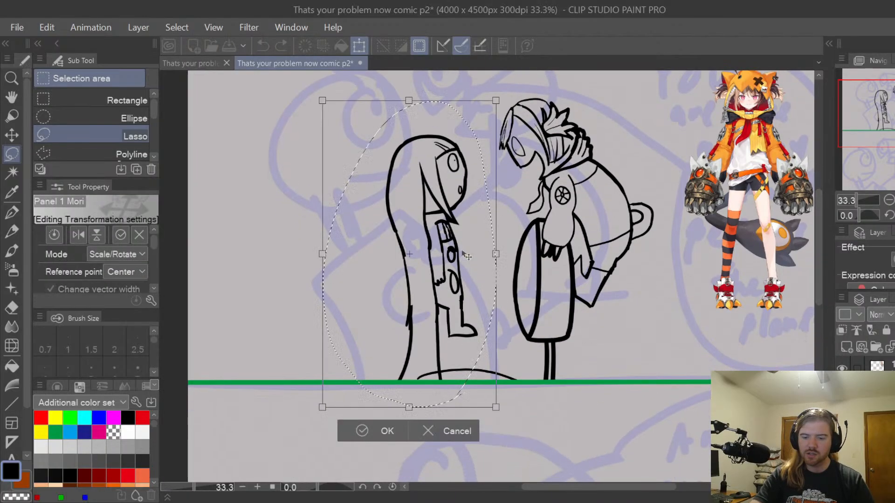
mouse_move(466, 255)
mouse_down()
mouse_move(468, 298)
mouse_move(456, 232)
mouse_up()
click(368, 449)
key(ctrl+d)
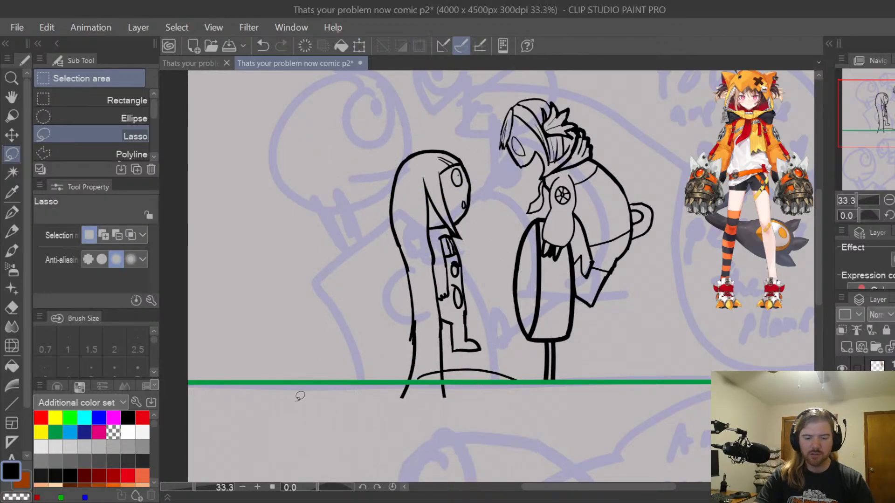
Lasso the figure's lower body and leg and move them up slightly to shorten the torso
scroll(478, 313, up, 1)
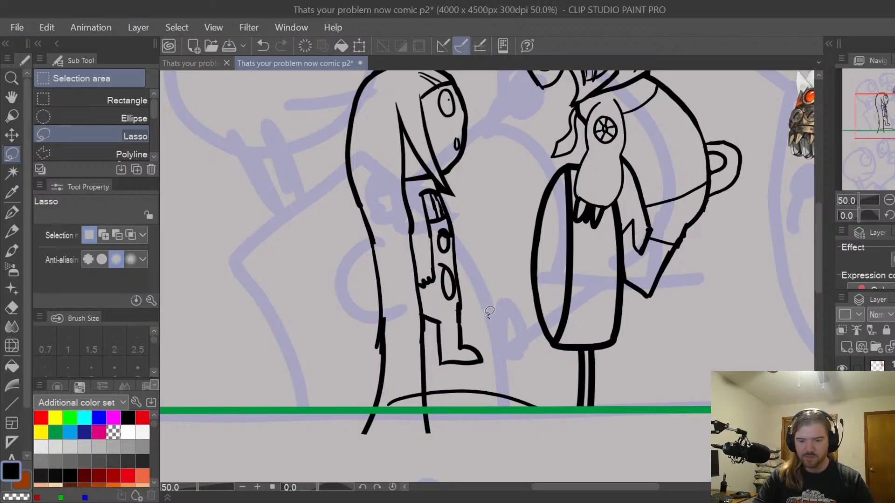
mouse_move(489, 312)
mouse_down()
mouse_move(443, 304)
mouse_move(443, 252)
mouse_move(425, 238)
mouse_move(353, 264)
mouse_move(336, 321)
mouse_move(351, 365)
mouse_move(379, 379)
mouse_move(447, 386)
mouse_move(509, 361)
mouse_move(506, 326)
mouse_move(463, 332)
mouse_up()
click(484, 412)
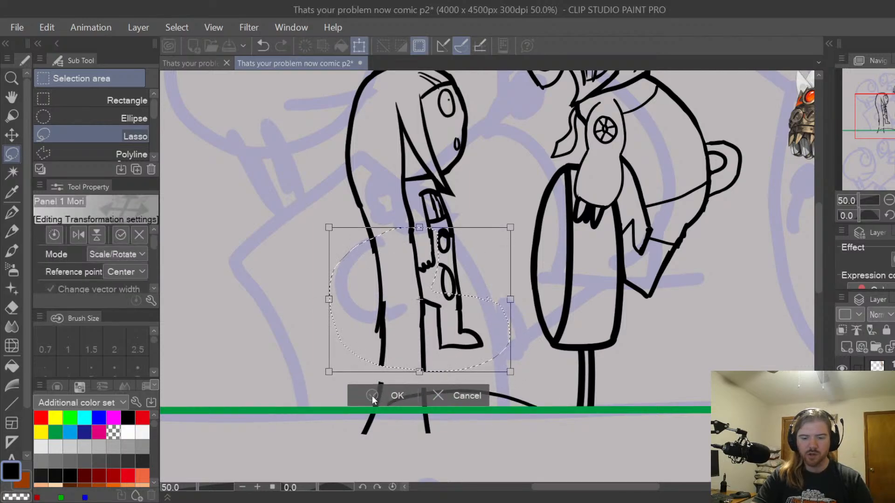
click(372, 396)
click(291, 372)
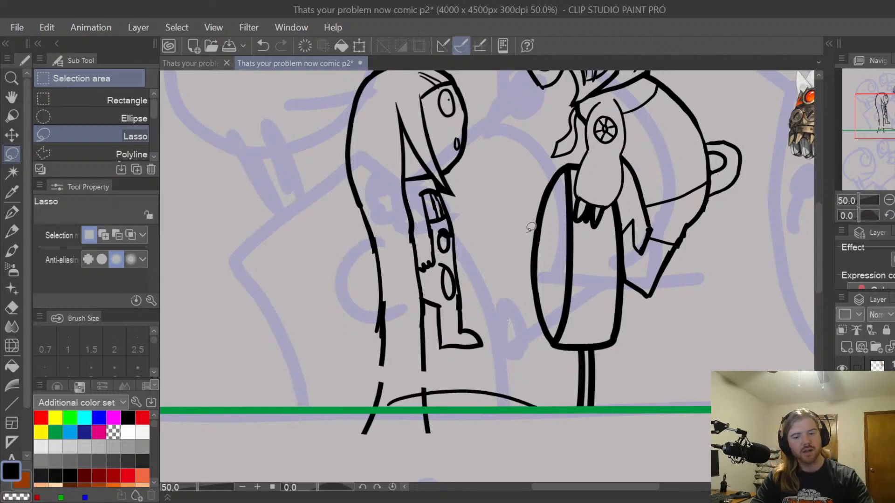
Erase the two leftover hair ends crossing the green panel border below the figure
key(e)
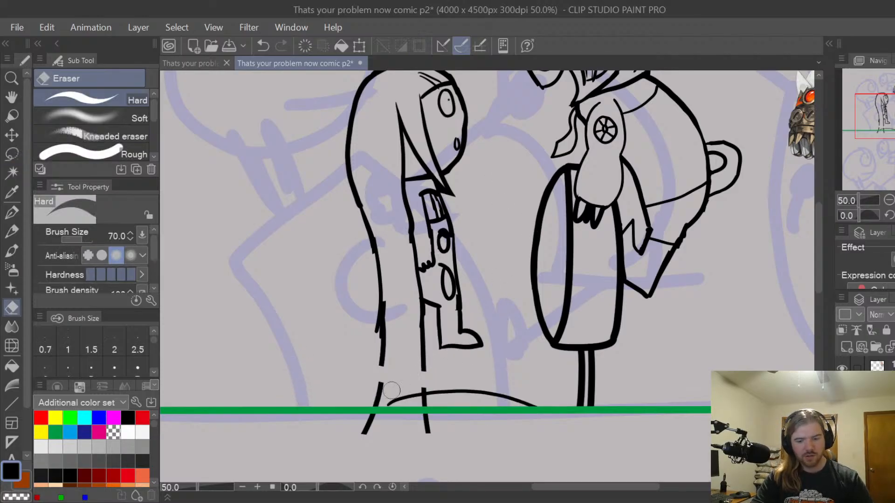
drag(392, 390, 361, 436)
drag(421, 393, 423, 436)
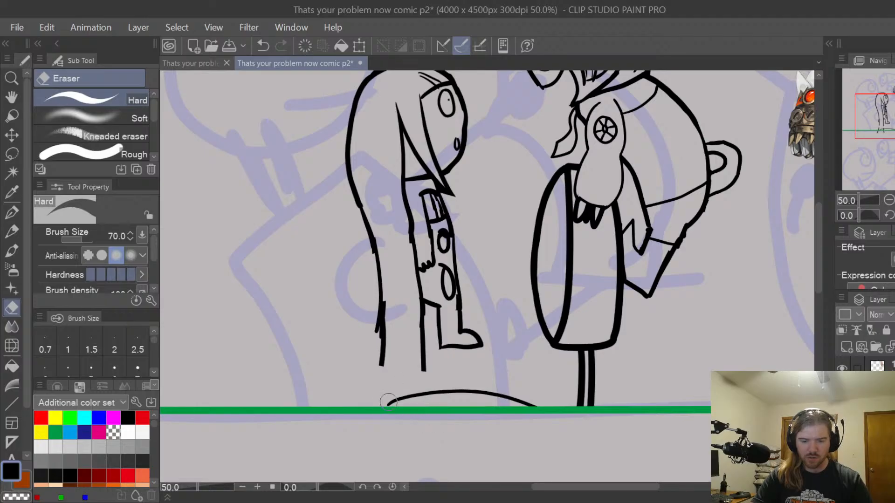
Lasso the long-haired figure and move it farther down until the boot overlaps the green panel border
key(m)
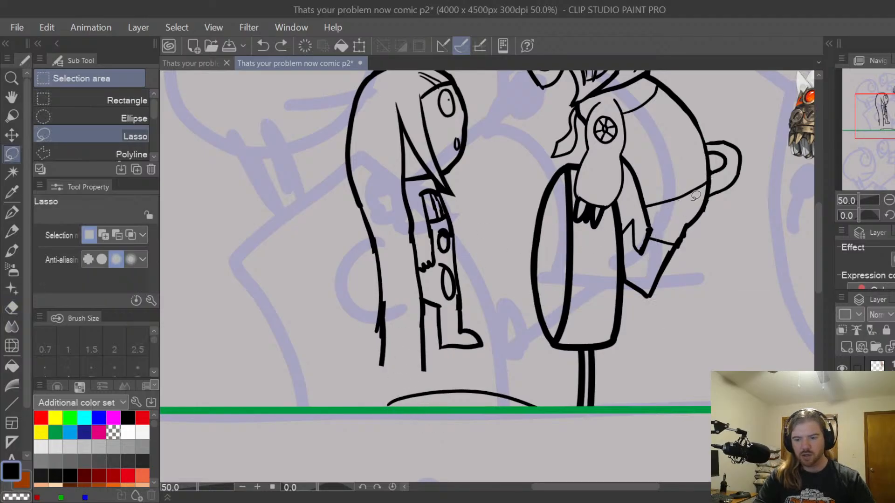
key(h)
drag(622, 181, 607, 251)
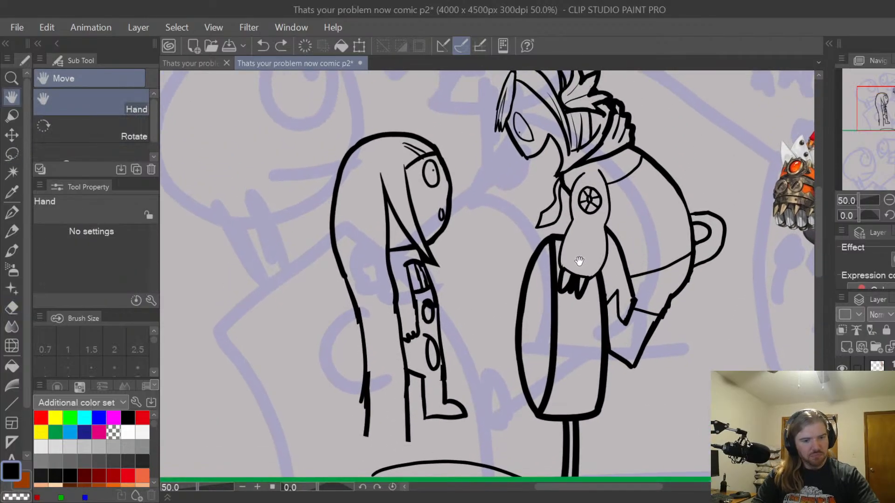
key(m)
mouse_move(417, 442)
mouse_down()
mouse_move(478, 407)
mouse_move(480, 249)
mouse_move(257, 344)
mouse_move(349, 455)
mouse_move(427, 445)
mouse_up()
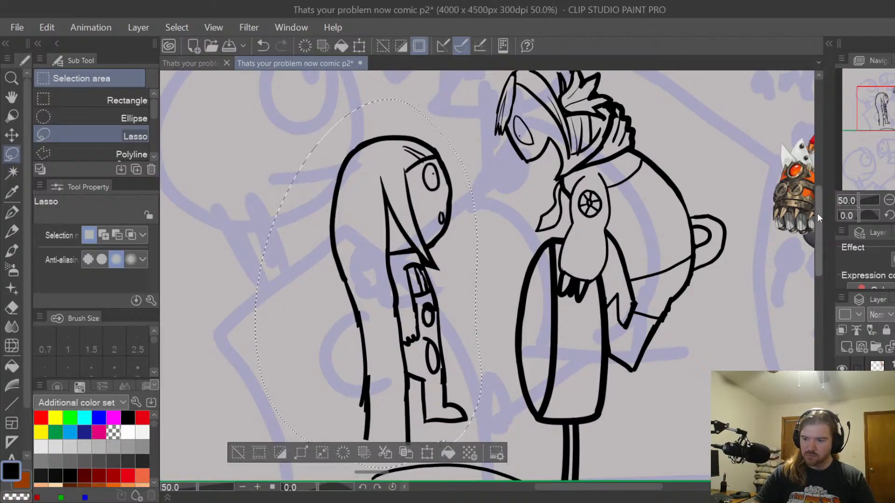
scroll(818, 213, down, 2)
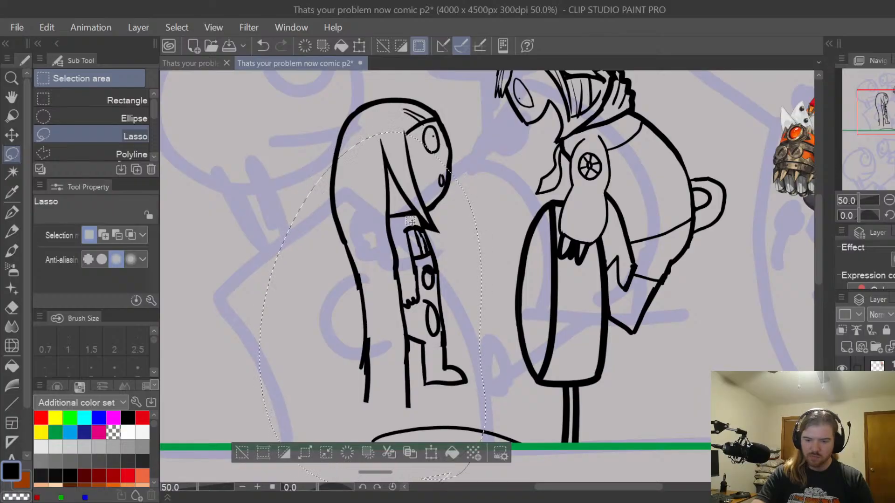
click(436, 454)
drag(426, 197, 429, 287)
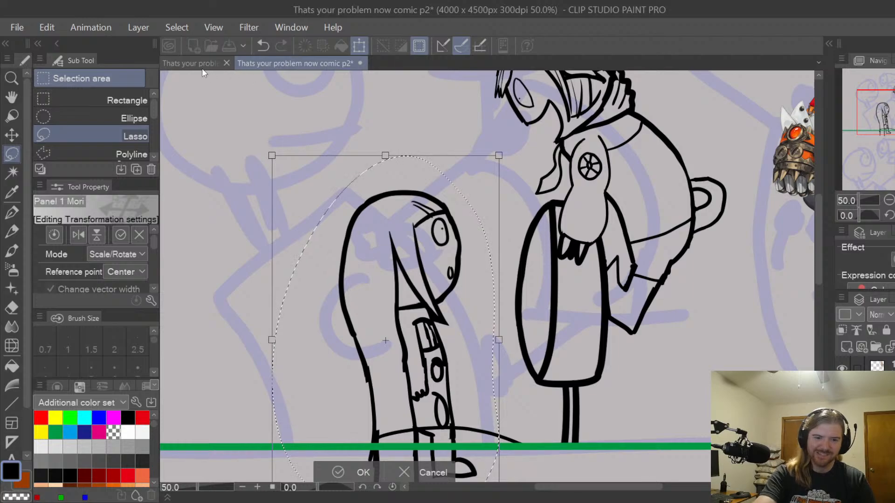
key(Return)
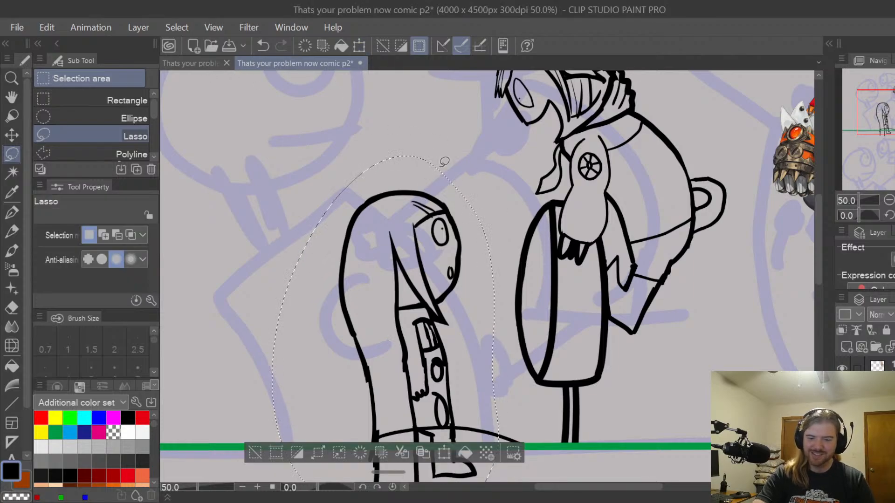
Compare the lowered figure and its neighbour with the characters on the first comic page
click(191, 63)
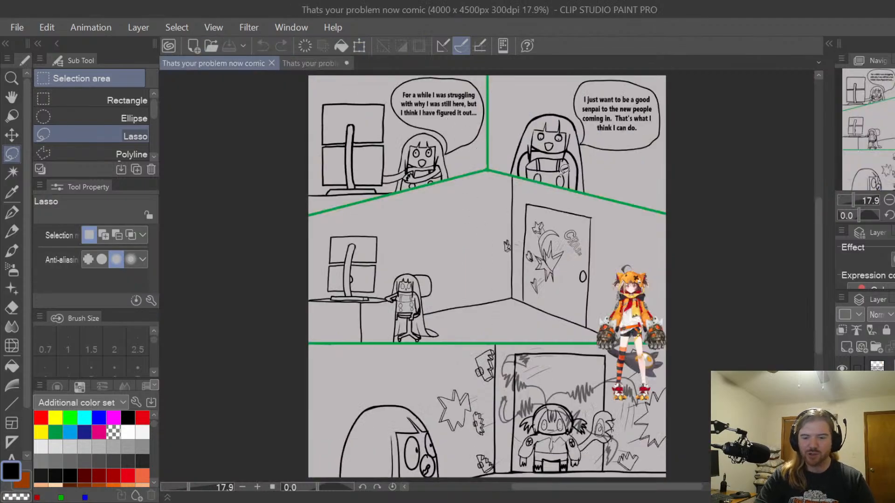
click(316, 65)
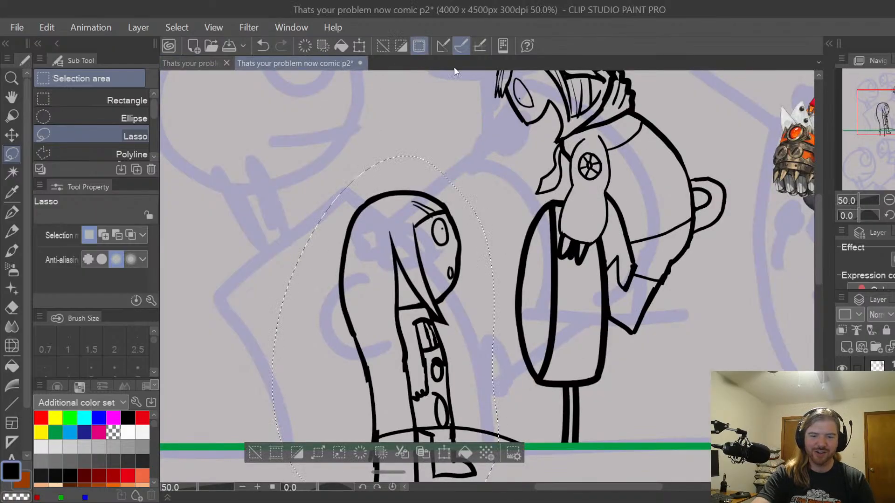
mouse_move(817, 219)
mouse_down()
mouse_move(820, 233)
mouse_move(823, 203)
mouse_up()
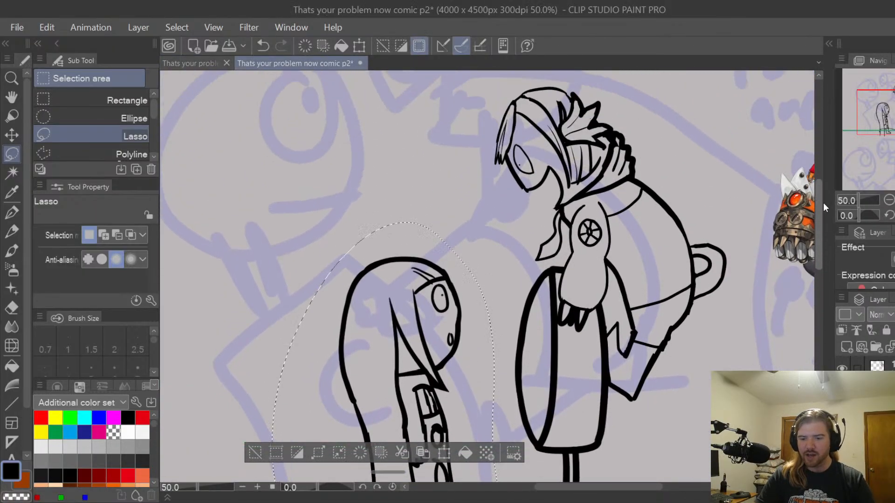
scroll(684, 229, down, 1)
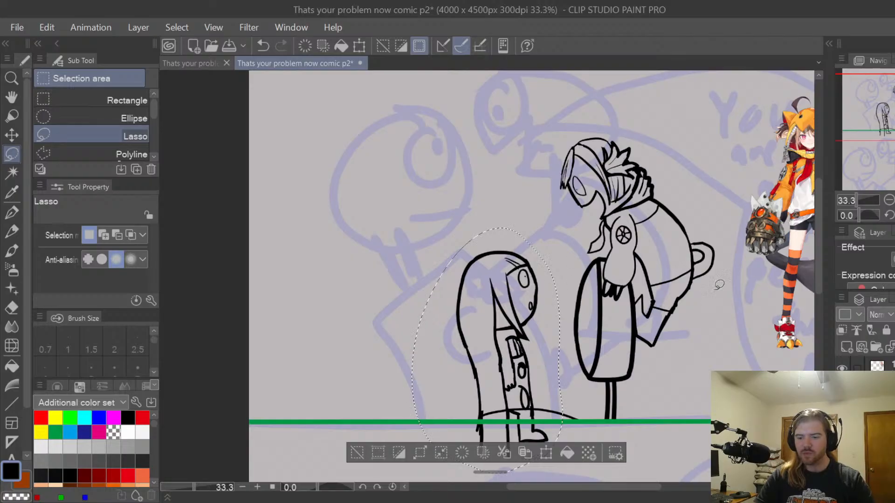
Lasso the upper part of the chair under the taller figure's hands and move it down slightly, clearing the selection
drag(818, 253, 824, 234)
click(362, 455)
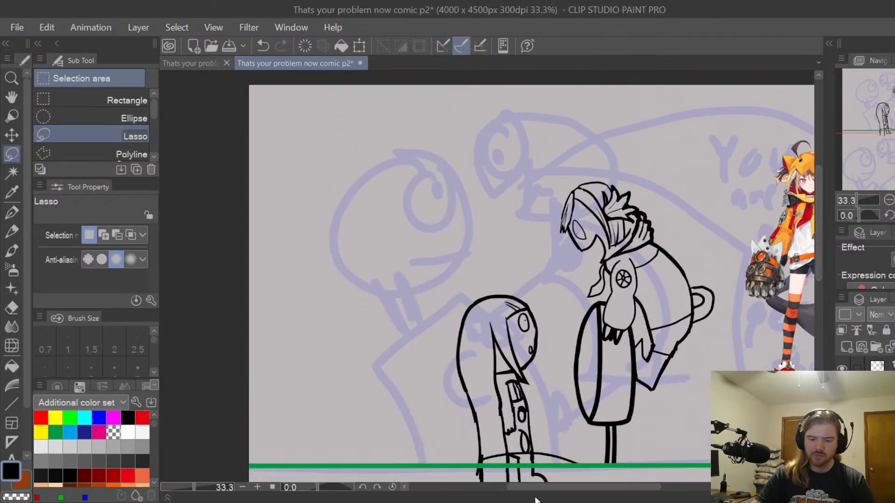
mouse_move(541, 487)
mouse_down()
mouse_move(603, 477)
mouse_move(586, 468)
mouse_up()
drag(821, 202, 816, 206)
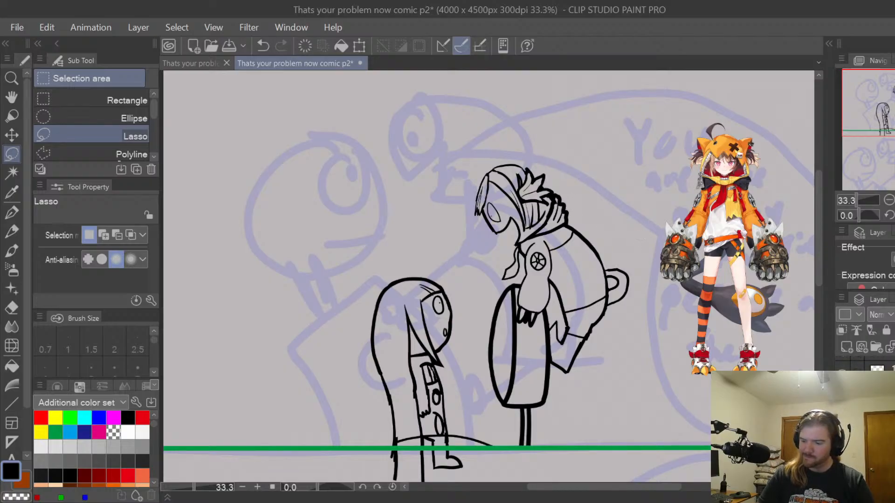
scroll(866, 366, down, 3)
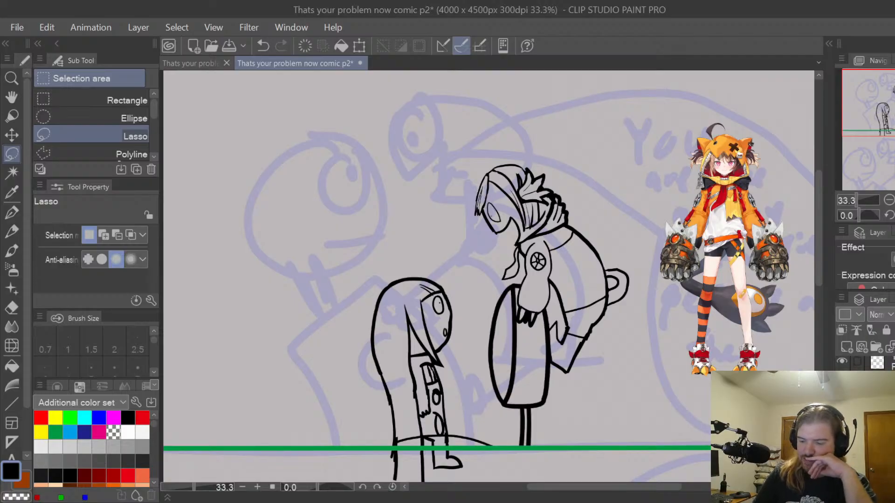
mouse_move(458, 150)
mouse_down()
mouse_move(448, 223)
mouse_move(475, 387)
mouse_move(640, 388)
mouse_move(639, 235)
mouse_move(438, 156)
mouse_up()
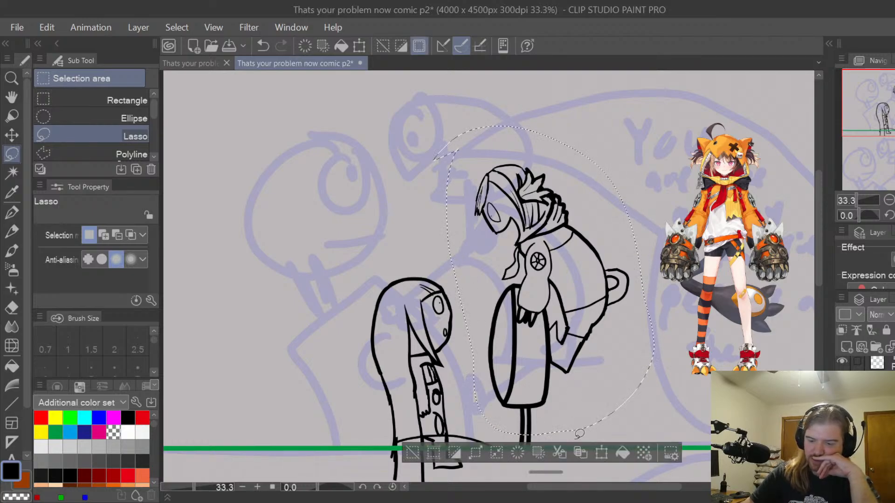
click(601, 453)
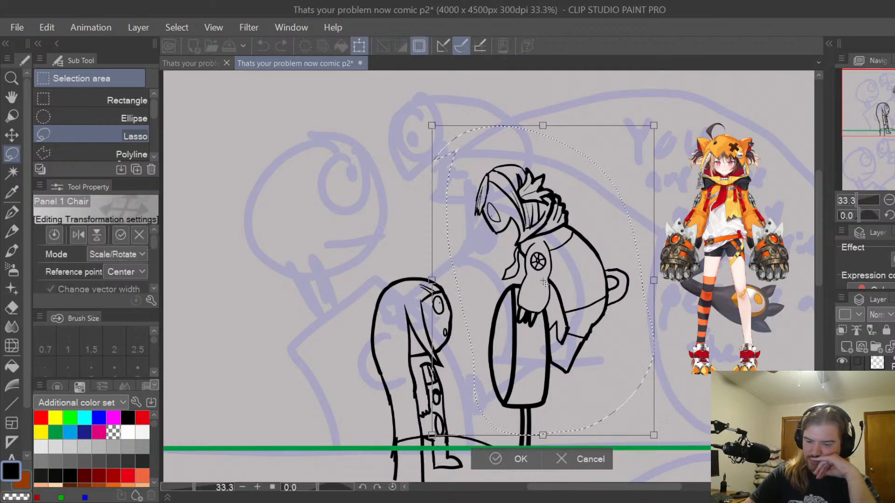
click(502, 463)
click(455, 411)
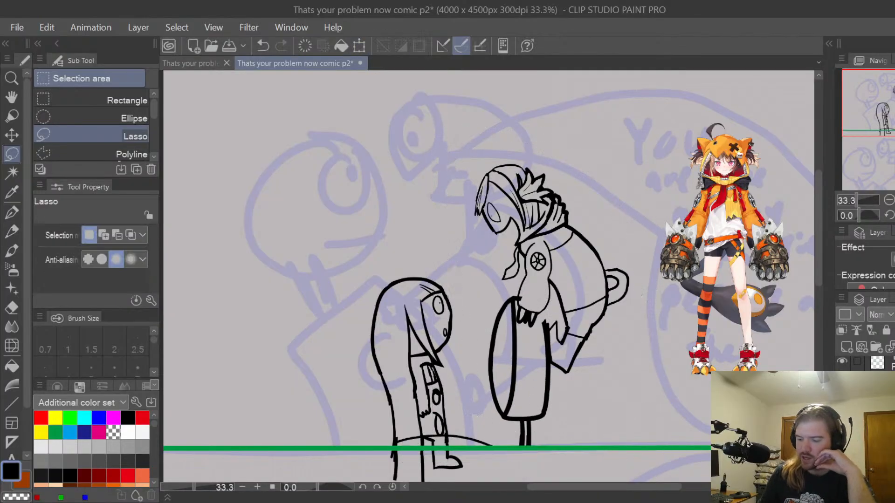
Toggle the taller figure's layer visibility to identify its line art, and lasso the curved ground line beneath the long-haired figure
click(842, 396)
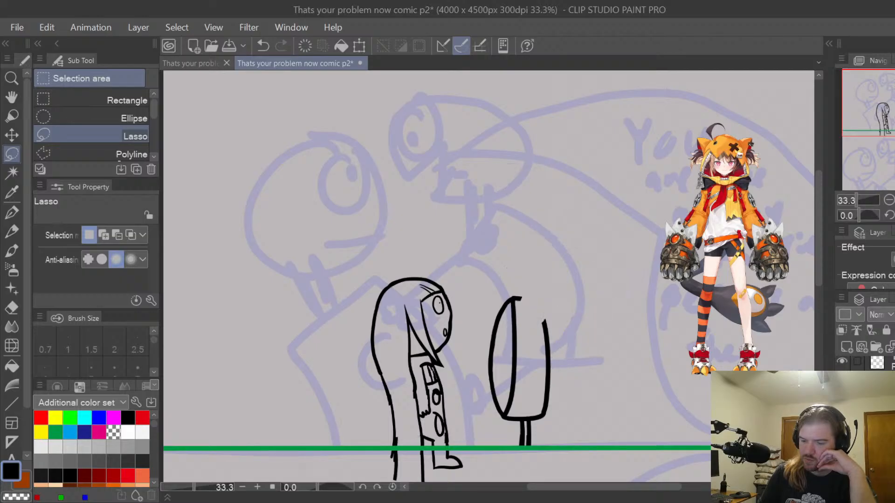
click(842, 396)
click(842, 397)
click(842, 396)
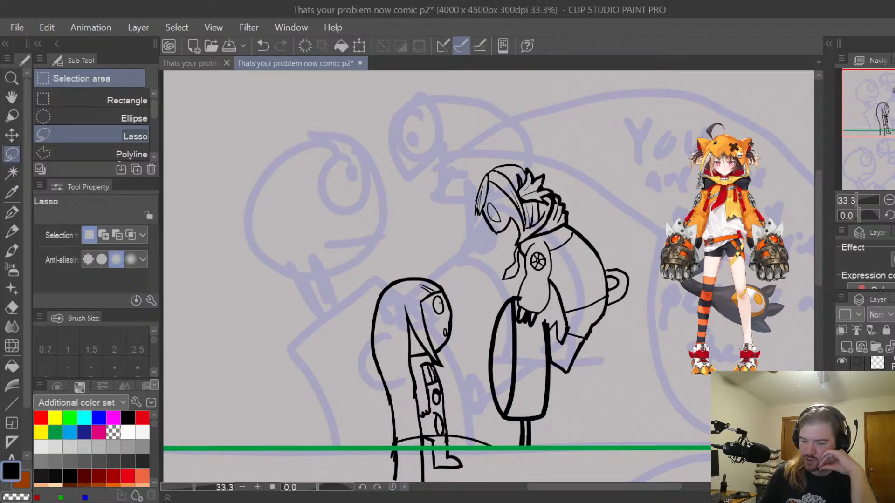
mouse_move(540, 460)
mouse_down()
mouse_move(456, 414)
mouse_move(348, 429)
mouse_move(419, 473)
mouse_move(513, 475)
mouse_move(545, 454)
mouse_move(513, 438)
mouse_up()
click(515, 449)
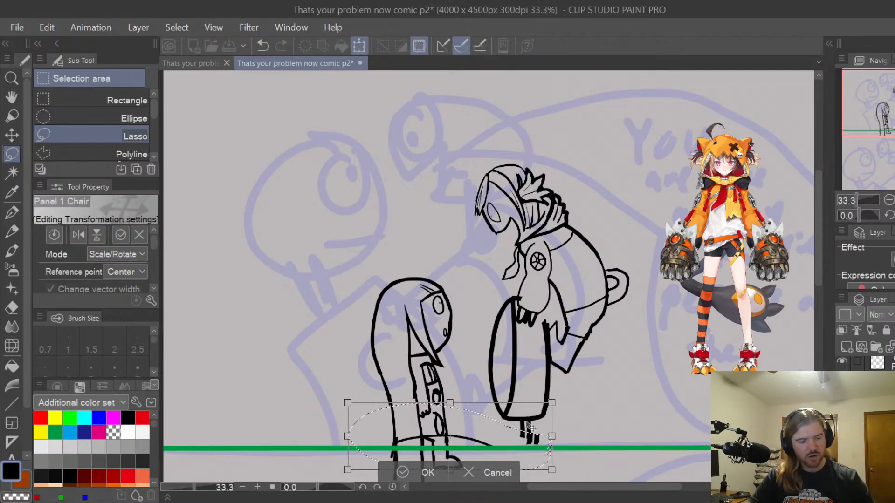
key(ctrl+z)
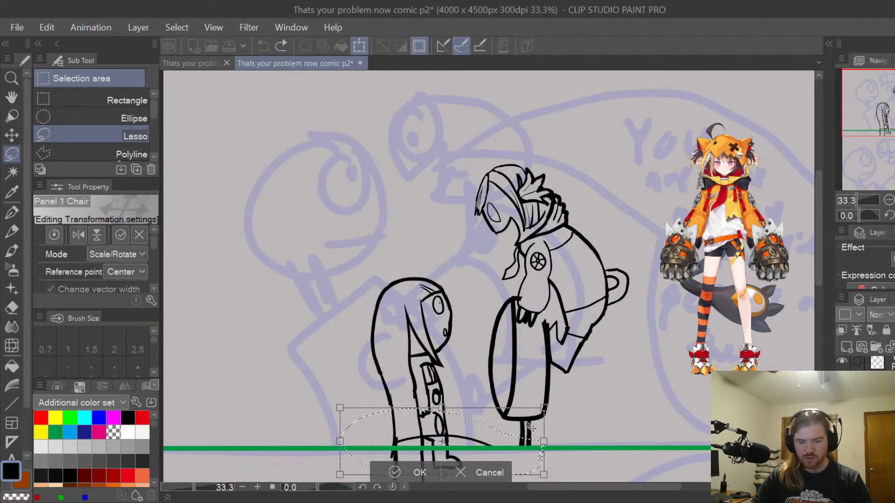
drag(462, 426, 467, 404)
key(ctrl+z)
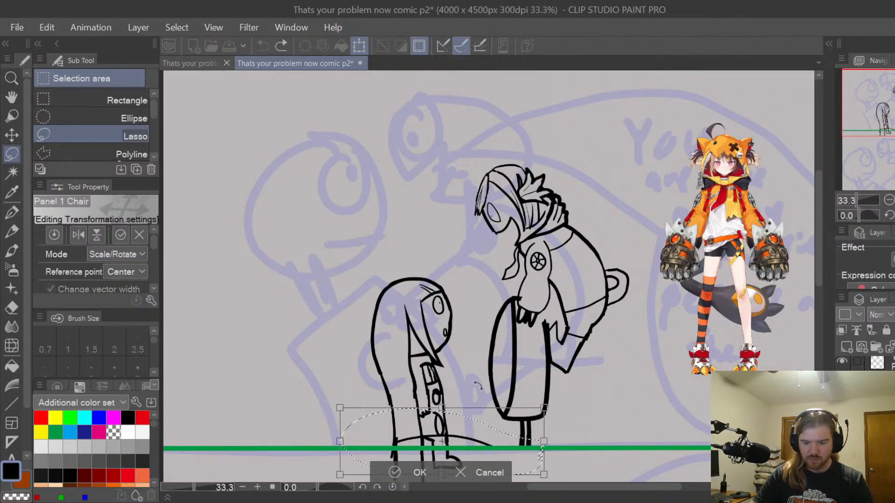
click(485, 471)
Move the selected curved line on the Panel 1 Gigi layer up above the green panel border and clear the selection
click(842, 386)
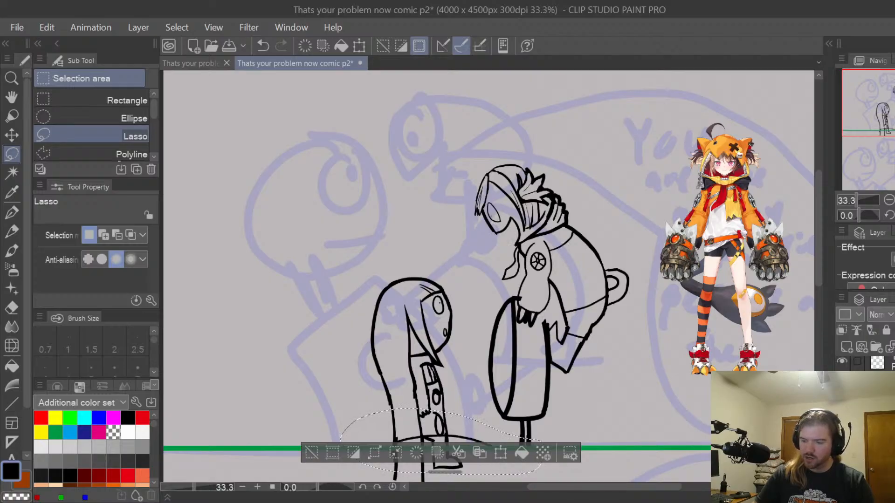
click(503, 449)
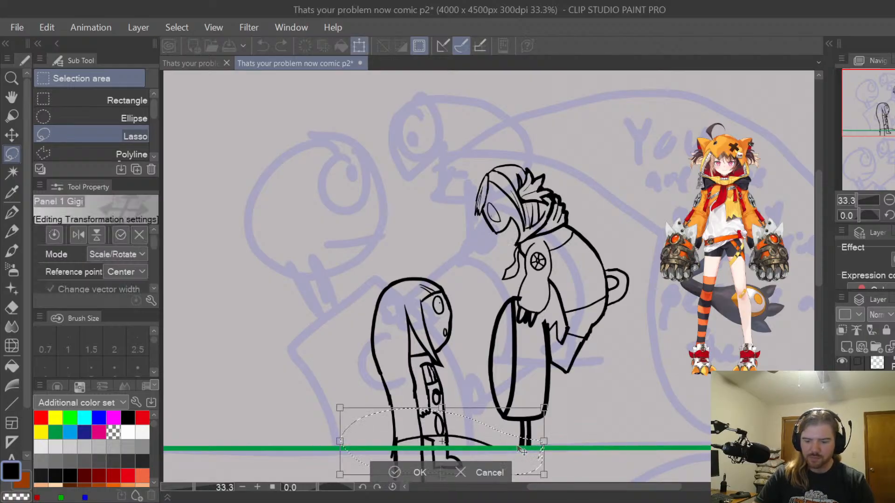
drag(516, 445, 498, 432)
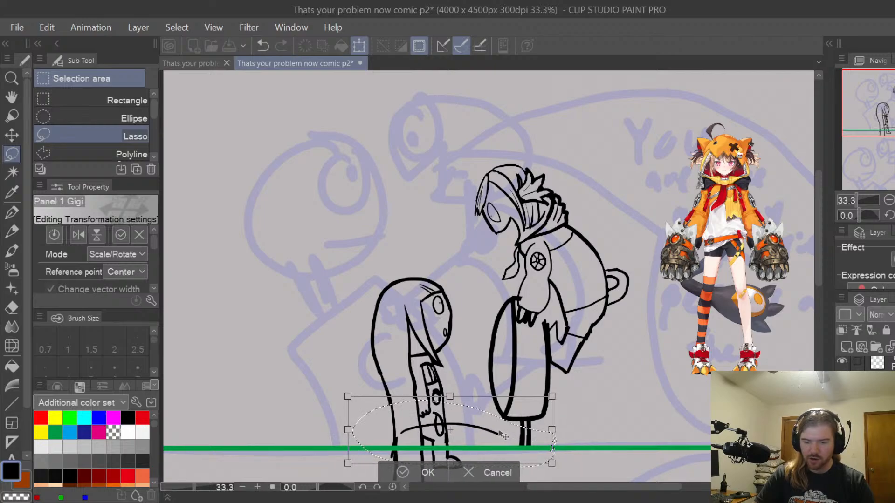
click(422, 473)
click(396, 381)
Extend both ends of the raised curve down to the green panel border with the Turnip pen
key(p)
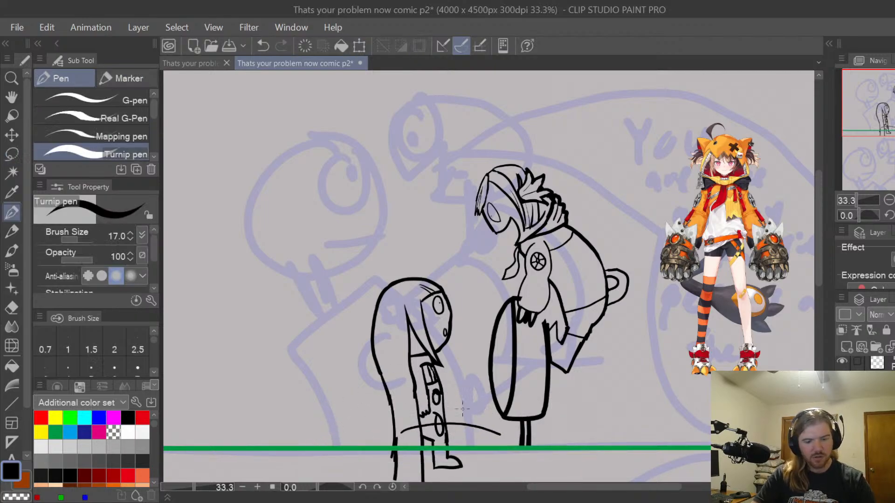
mouse_move(400, 429)
mouse_down()
mouse_move(385, 448)
mouse_move(436, 423)
mouse_move(421, 435)
mouse_move(405, 430)
mouse_move(397, 446)
mouse_up()
key(ctrl+z)
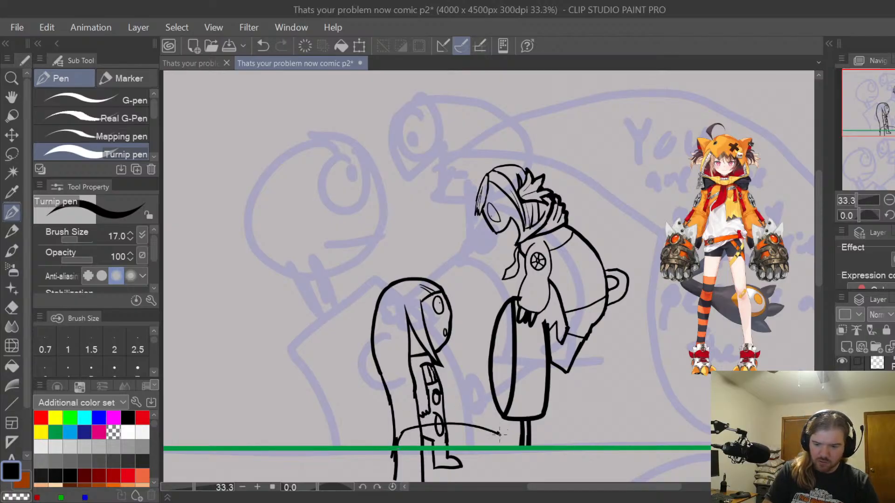
key(ctrl+z)
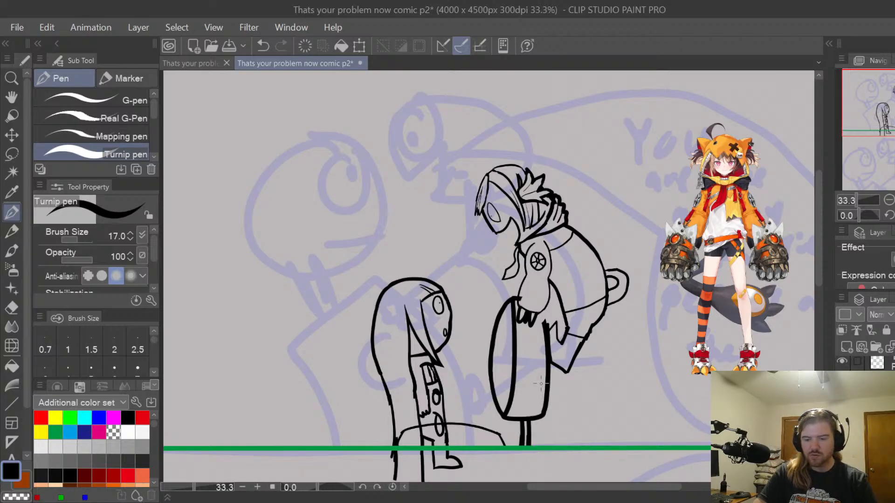
Lasso the long-haired figure on the Panel 1 Mori layer and move it up and closer to the chair, clearing the selection
key(e)
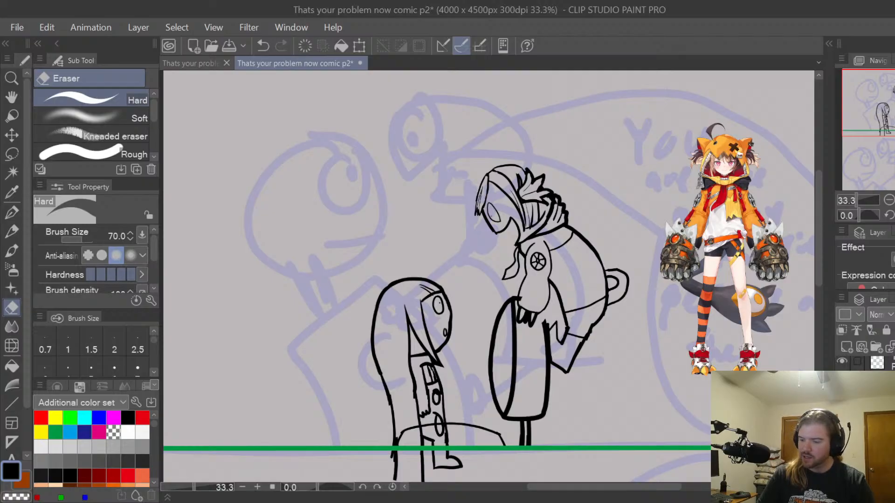
scroll(867, 367, down, 2)
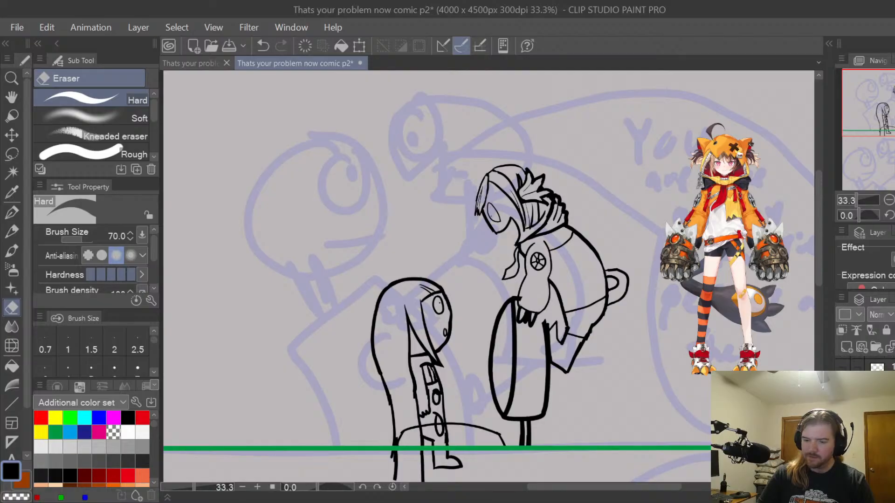
key(space)
drag(453, 276, 460, 246)
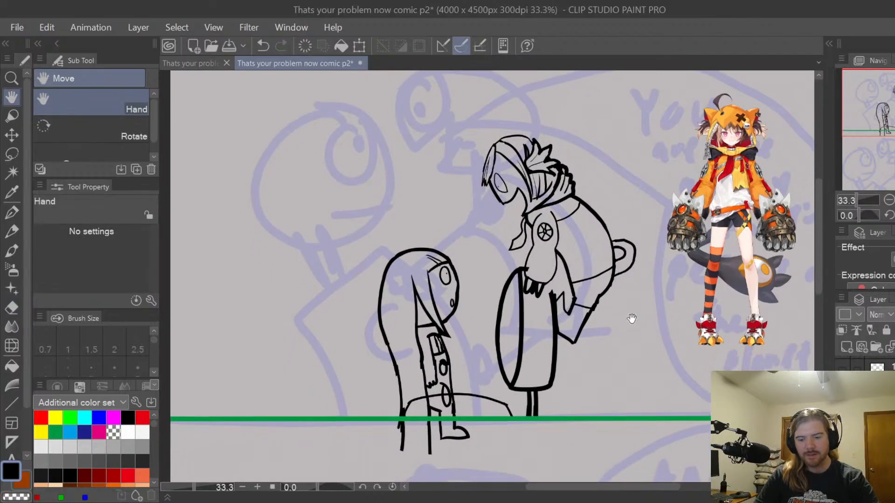
key(m)
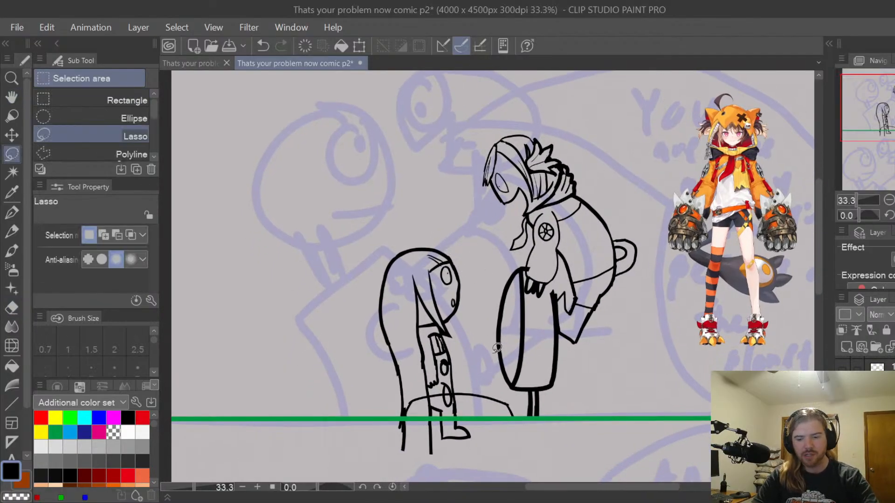
mouse_move(474, 357)
mouse_down()
mouse_move(482, 326)
mouse_move(442, 217)
mouse_move(321, 340)
mouse_move(395, 458)
mouse_move(490, 452)
mouse_move(487, 343)
mouse_up()
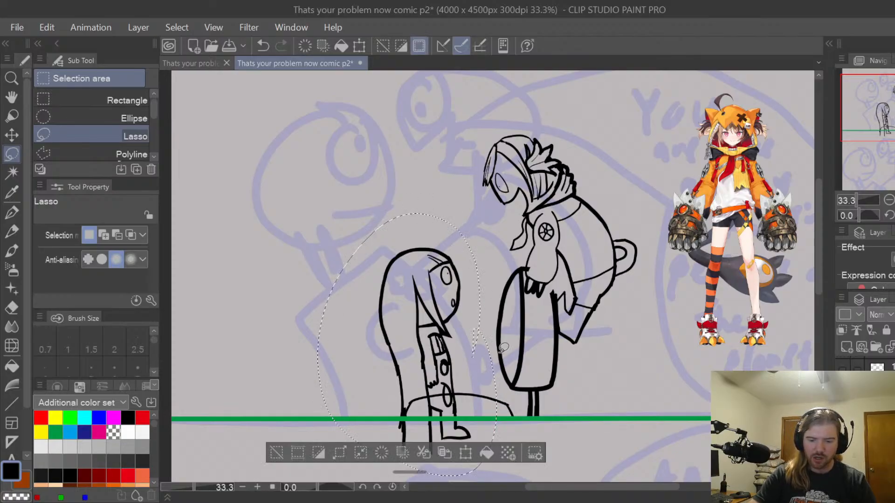
key(ctrl+t)
mouse_move(436, 356)
mouse_down()
mouse_move(450, 345)
mouse_move(445, 340)
mouse_up()
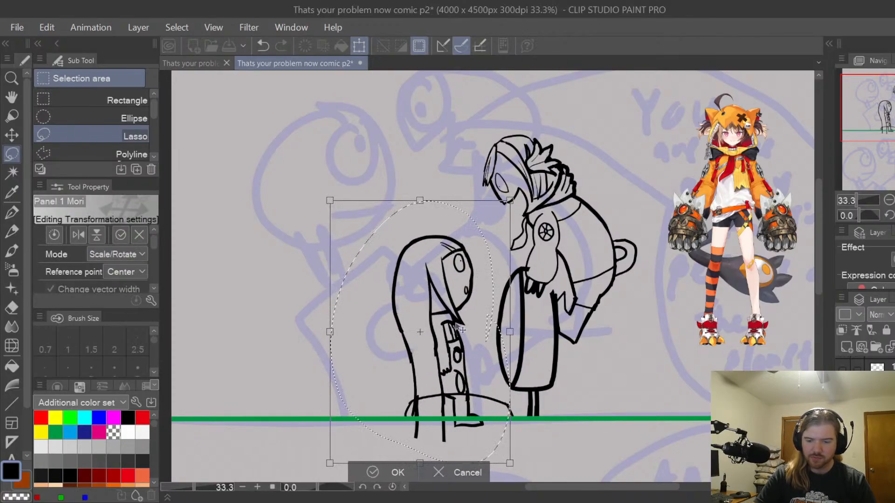
click(373, 473)
click(288, 451)
Erase the long-haired figure's lower leg and boot with the Hard eraser at size 80
key(p)
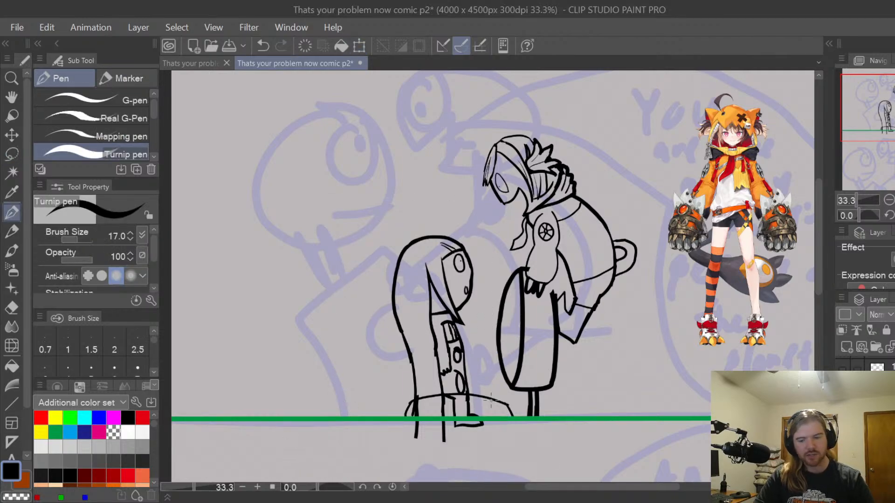
scroll(484, 412, up, 1)
key(])
key(])
key(])
key(])
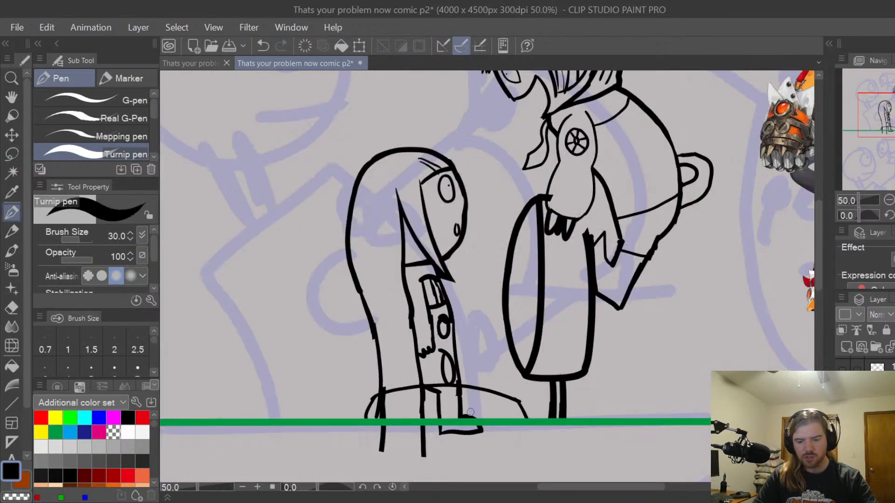
mouse_move(444, 399)
mouse_down()
mouse_move(434, 426)
mouse_move(484, 421)
mouse_move(466, 420)
mouse_move(449, 400)
mouse_move(448, 373)
mouse_move(454, 385)
mouse_move(456, 378)
mouse_move(430, 392)
mouse_move(445, 382)
mouse_up()
key(ctrl+z)
key(e)
key(])
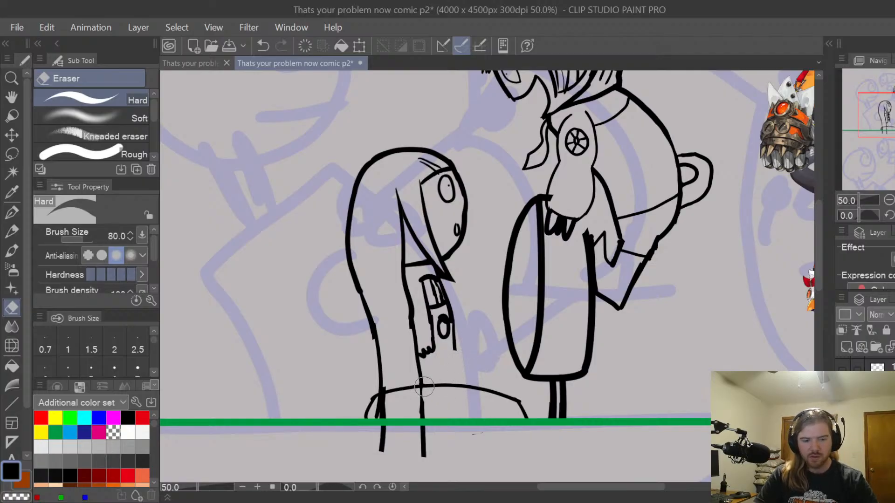
Ink a leg stretched forward along the top of the curve, ending in an upturned boot, with the Turnip pen at size 15
key(p)
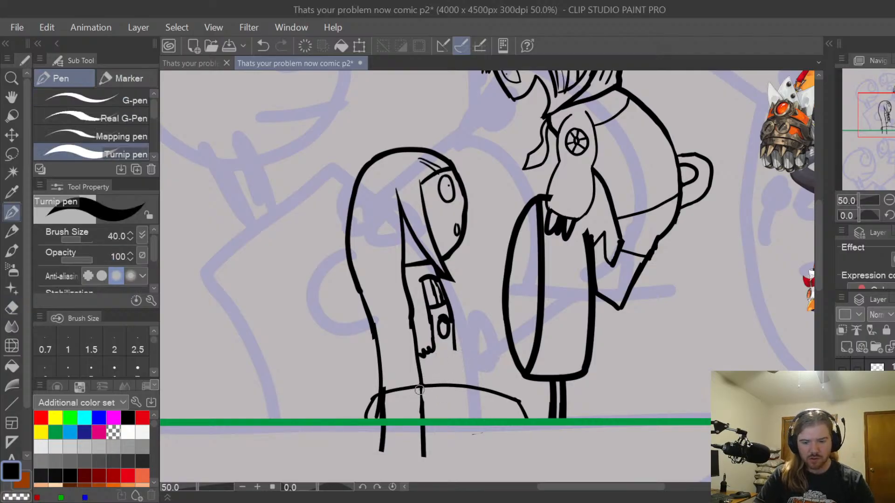
drag(419, 389, 496, 387)
key(ctrl+z)
key(bracketleft)
key(bracketleft)
key(bracketleft)
key(bracketleft)
key(ctrl+z)
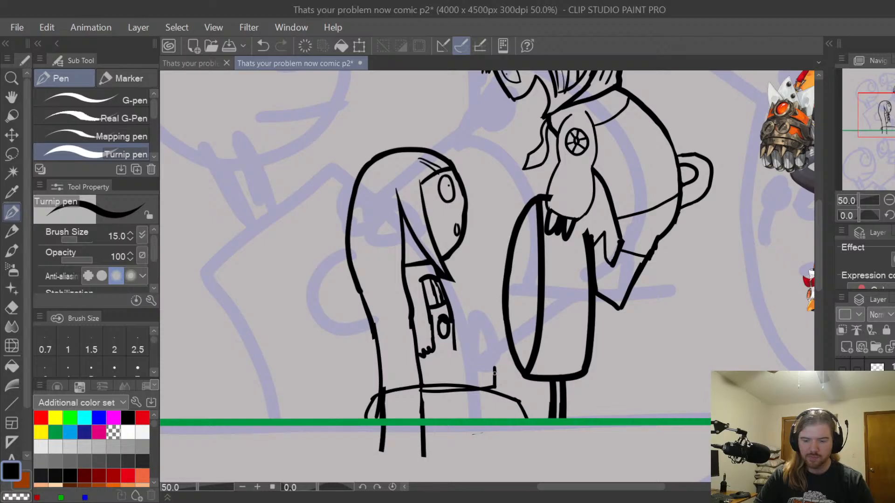
drag(491, 352, 481, 371)
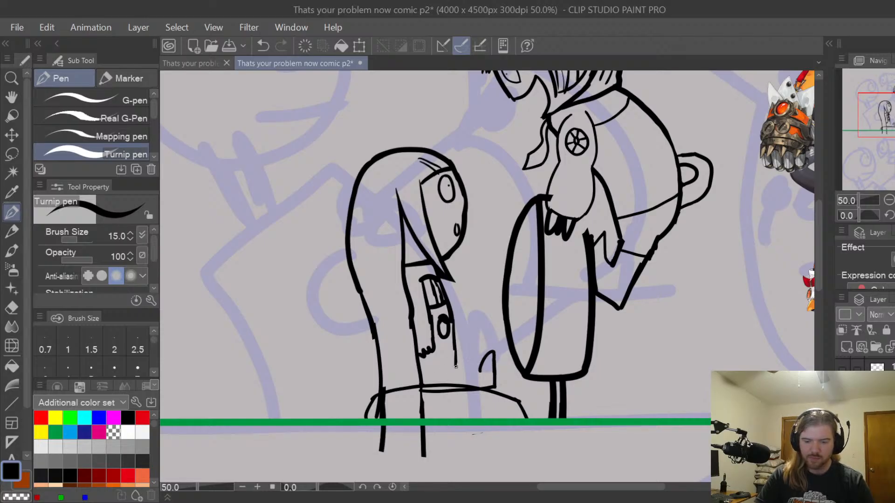
drag(455, 372, 481, 371)
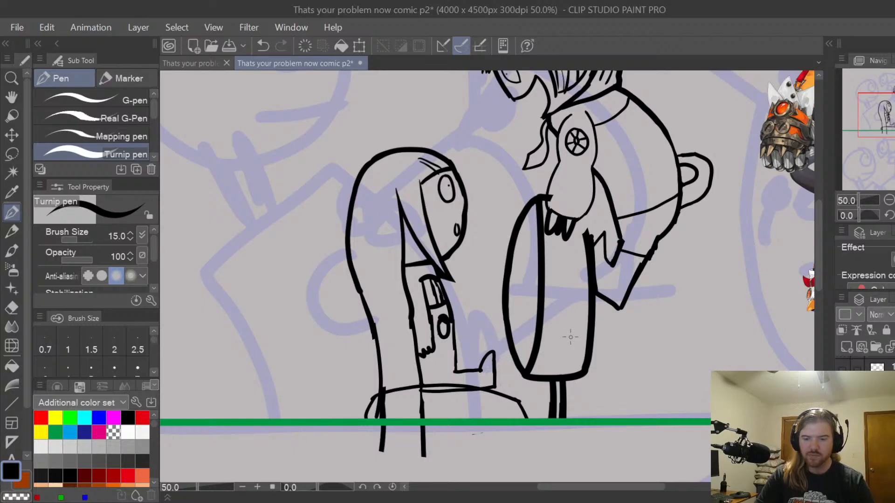
Erase the long-haired figure's two vertical lines that run below the top of the curve and across the green border
key(space)
drag(669, 273, 609, 341)
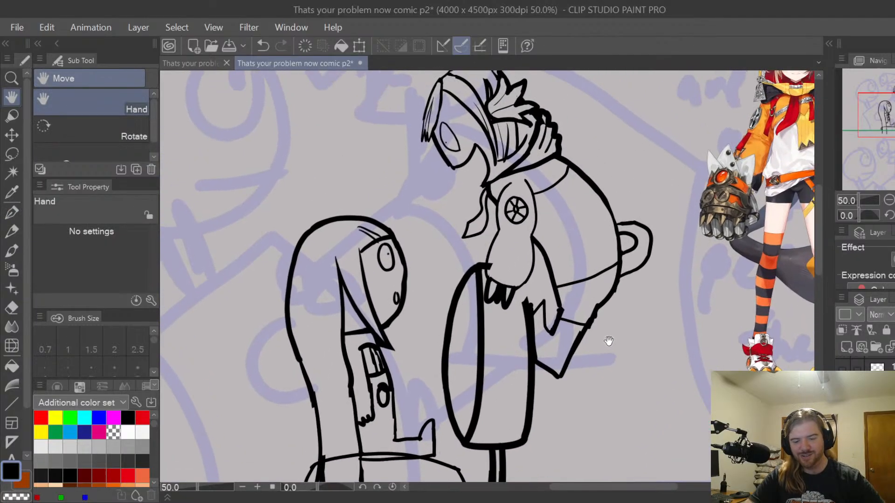
drag(571, 399, 682, 311)
key(e)
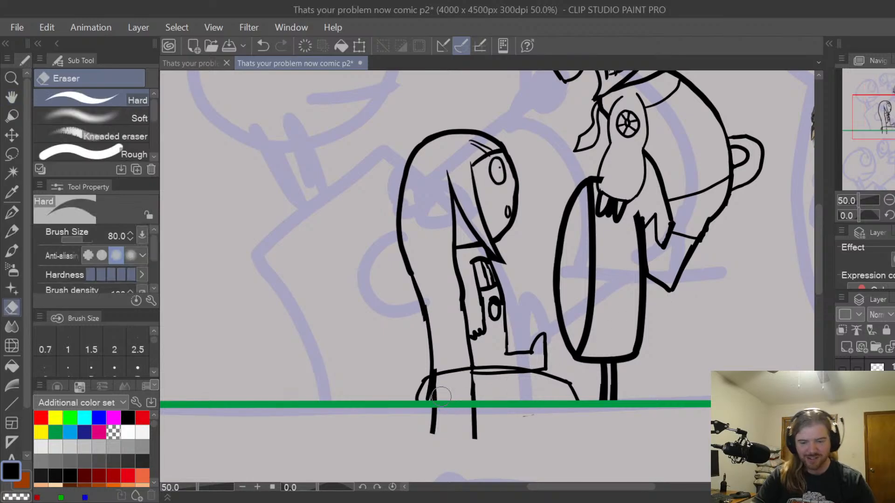
mouse_move(442, 367)
mouse_down()
mouse_move(432, 428)
mouse_move(436, 375)
mouse_move(436, 403)
mouse_move(471, 406)
mouse_move(474, 396)
mouse_move(472, 430)
mouse_up()
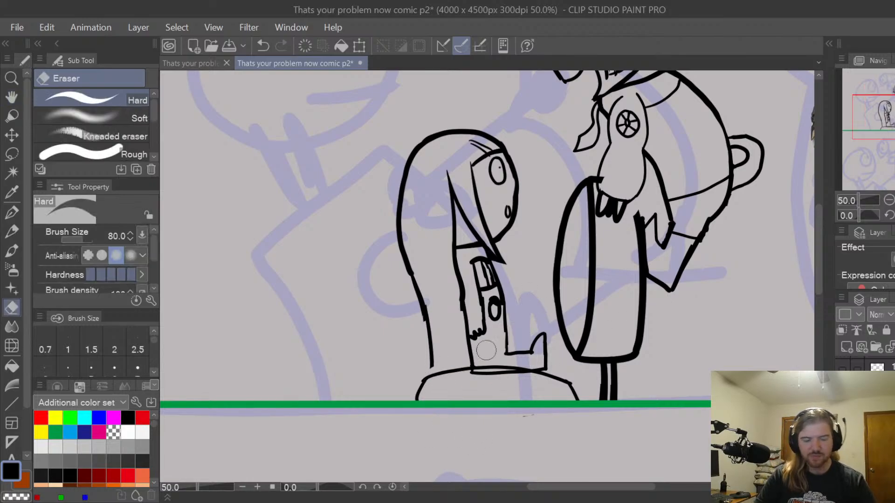
key(p)
drag(426, 328, 404, 462)
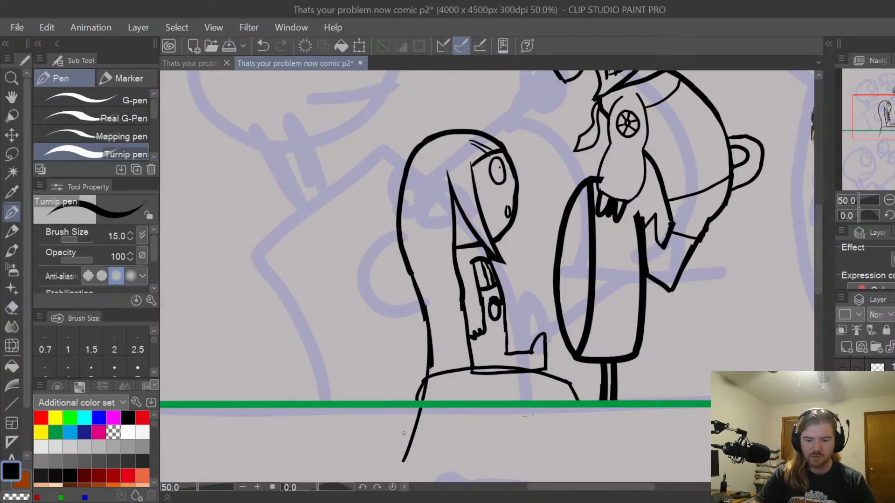
key(ctrl+z)
drag(402, 240, 364, 429)
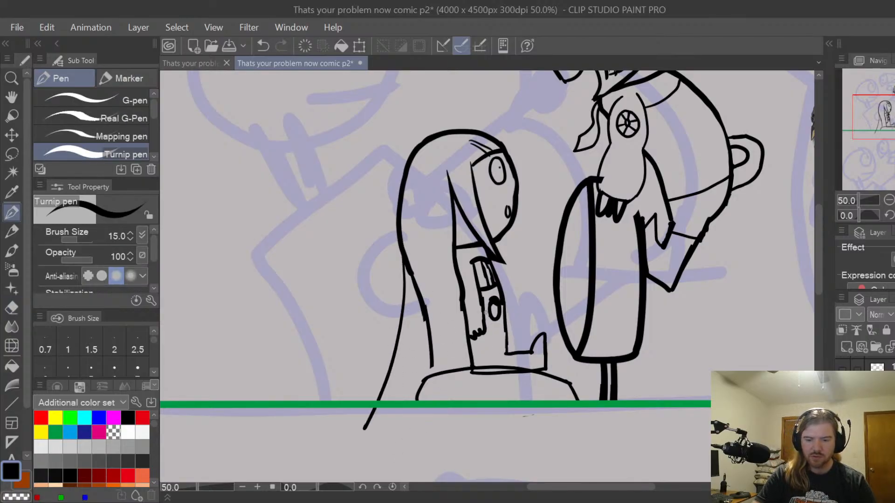
key(ctrl+z)
Ink the long-haired figure's flared back hair edge and front hair edge down to the green border with the Turnip pen at size 20
key(bracketright)
key(bracketright)
key(bracketright)
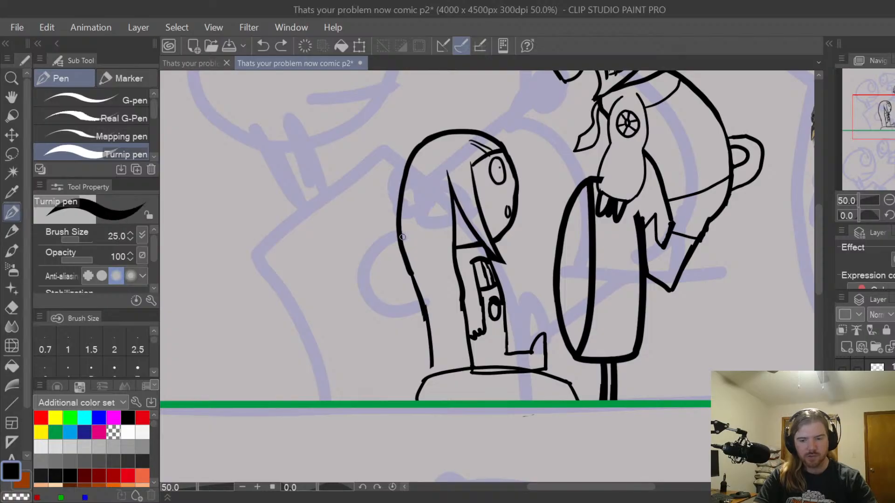
drag(399, 233, 378, 392)
key(ctrl+z)
key(bracketleft)
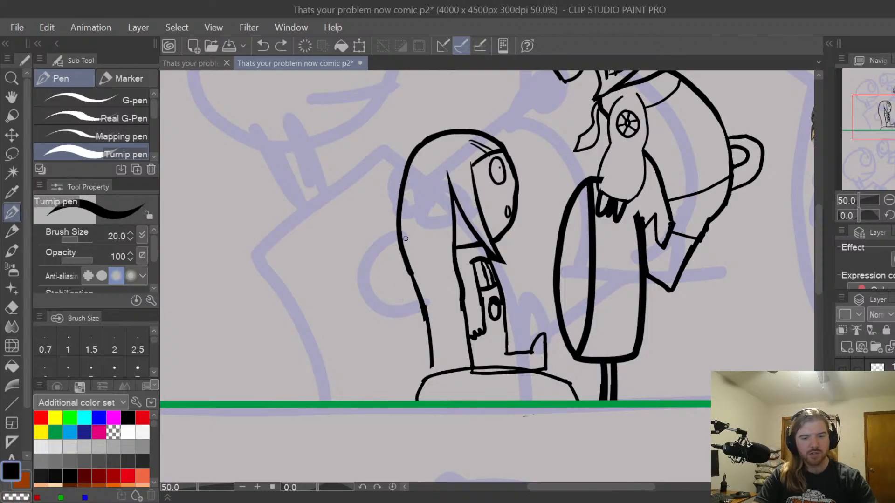
mouse_move(400, 234)
mouse_down()
mouse_move(399, 322)
mouse_move(375, 404)
mouse_up()
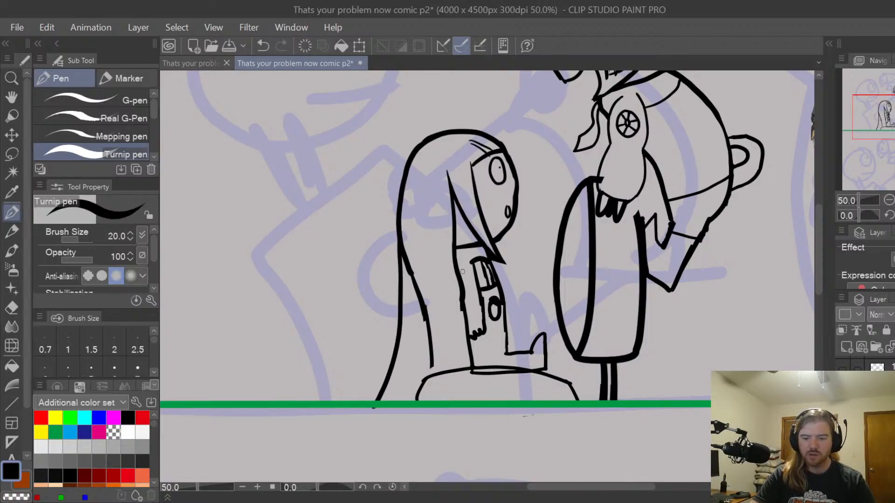
drag(458, 269, 470, 400)
Erase the old back hair edge and the parts of the curve overlapping the hair and leg, using the Hard eraser at size 80
key(e)
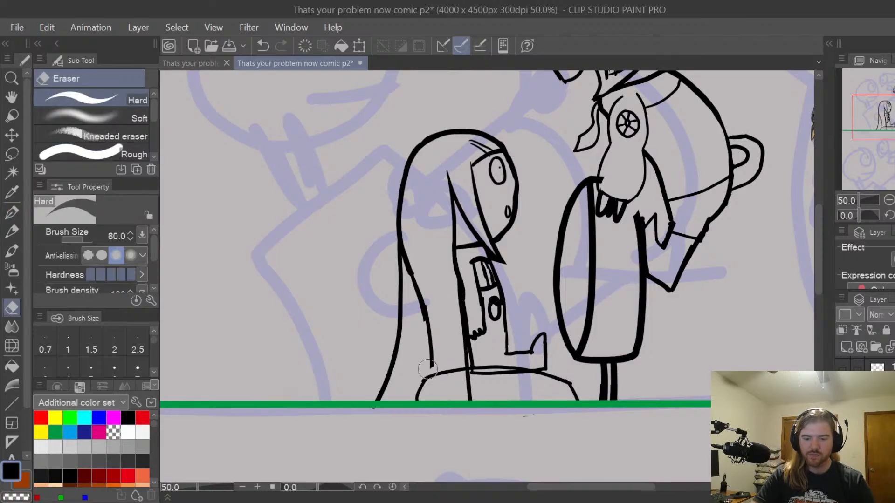
mouse_move(431, 371)
mouse_down()
mouse_move(426, 292)
mouse_move(432, 323)
mouse_move(417, 288)
mouse_move(415, 239)
mouse_move(414, 266)
mouse_up()
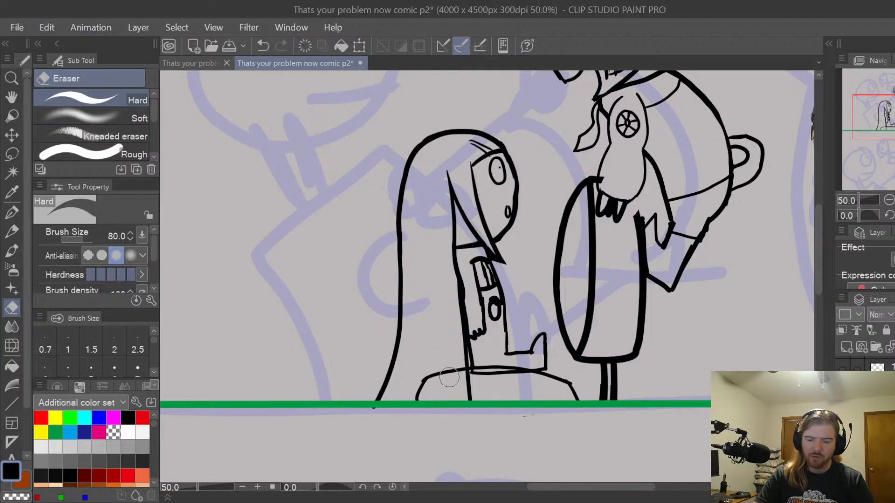
mouse_move(453, 363)
mouse_down()
mouse_move(466, 377)
mouse_move(430, 373)
mouse_move(416, 390)
mouse_up()
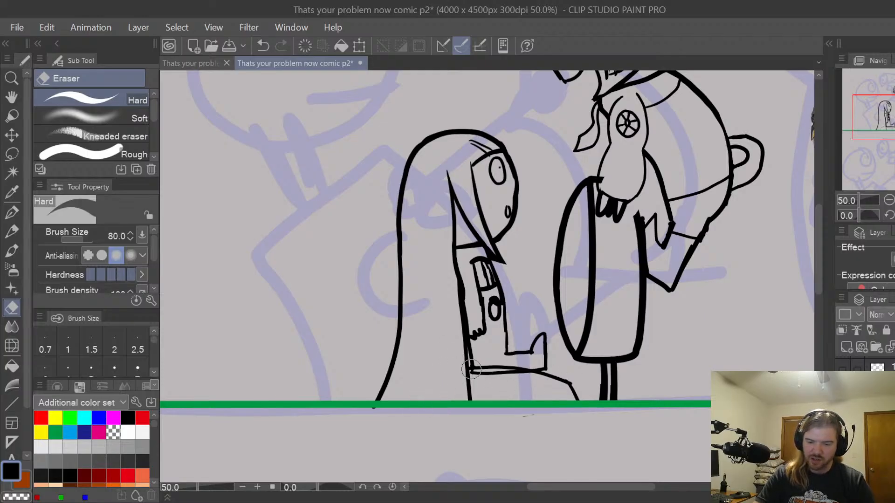
drag(476, 368, 511, 368)
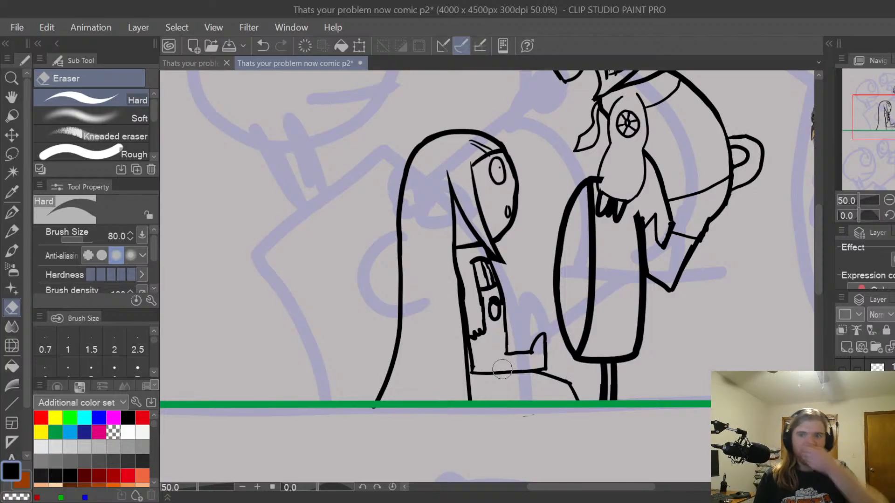
key(space)
mouse_move(682, 298)
mouse_down()
mouse_move(569, 401)
mouse_move(607, 371)
mouse_up()
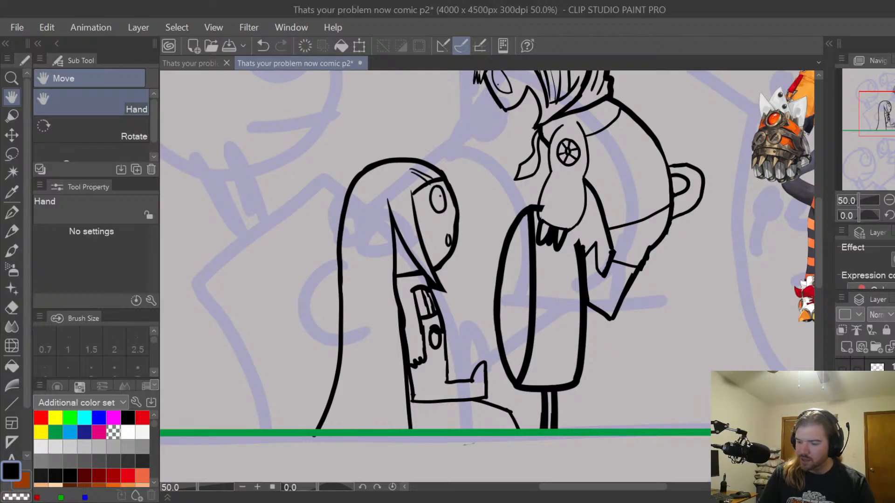
click(842, 396)
click(842, 396)
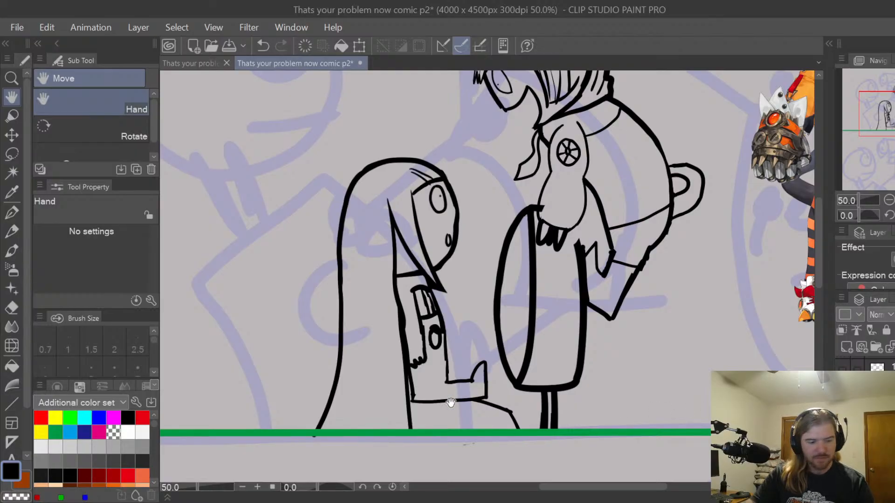
Clean up the corner where the leg's underside meets the hair and close its gap with the Turnip pen at size 20
key(e)
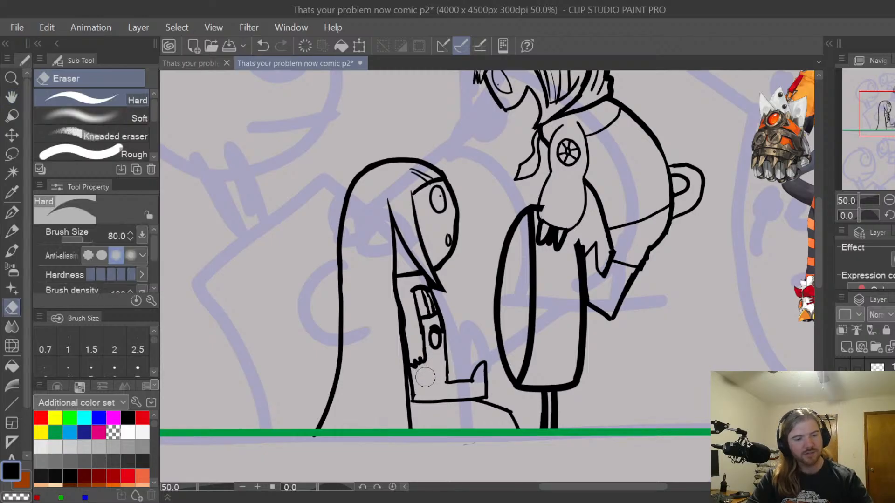
scroll(424, 391, up, 2)
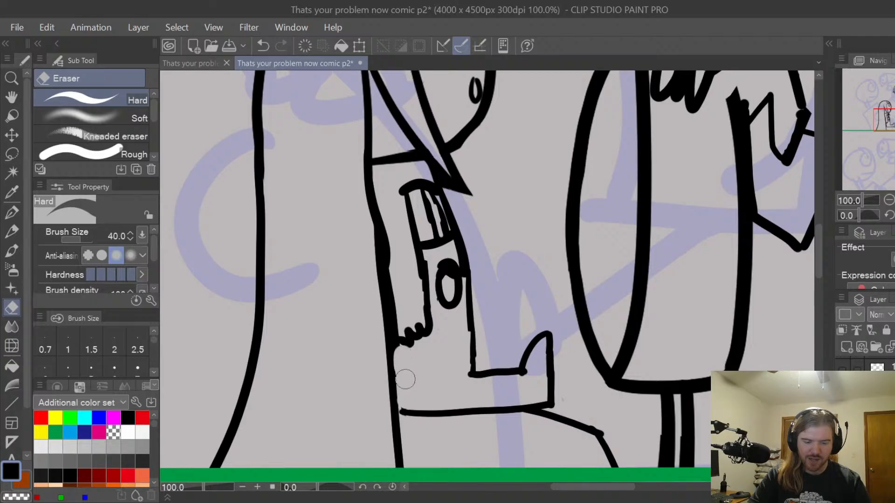
key(p)
mouse_move(397, 410)
mouse_down()
mouse_move(436, 402)
mouse_move(395, 409)
mouse_move(422, 413)
mouse_up()
key(ctrl+z)
key(ctrl+z)
key(ctrl+z)
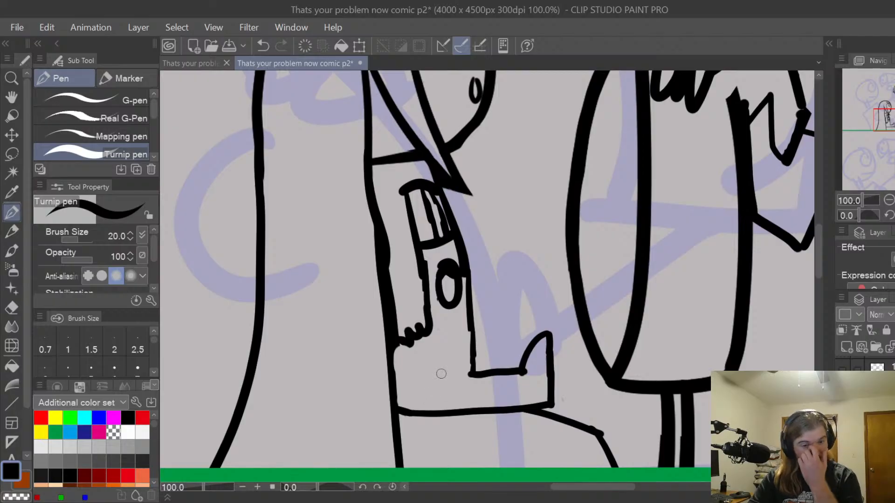
Examine both inked figures in the first panel alongside the orange-hooded character reference
key(space)
drag(733, 207, 629, 304)
scroll(630, 298, down, 2)
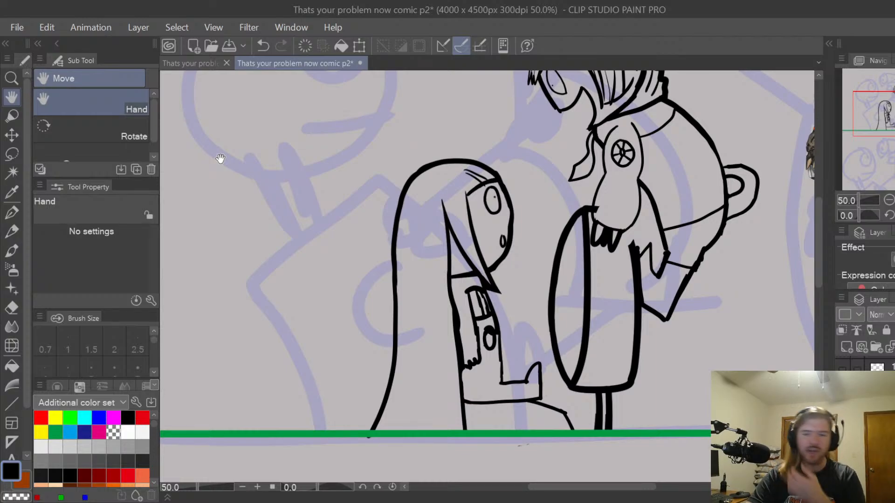
scroll(671, 293, down, 2)
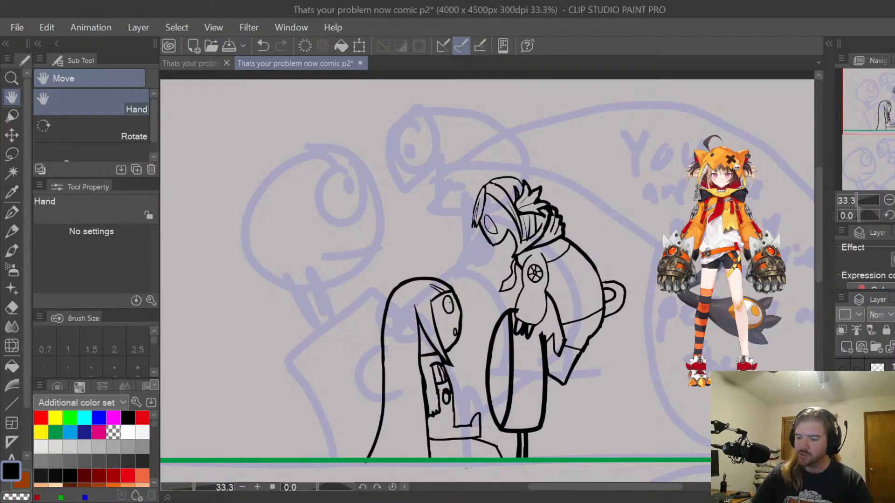
click(842, 370)
click(843, 370)
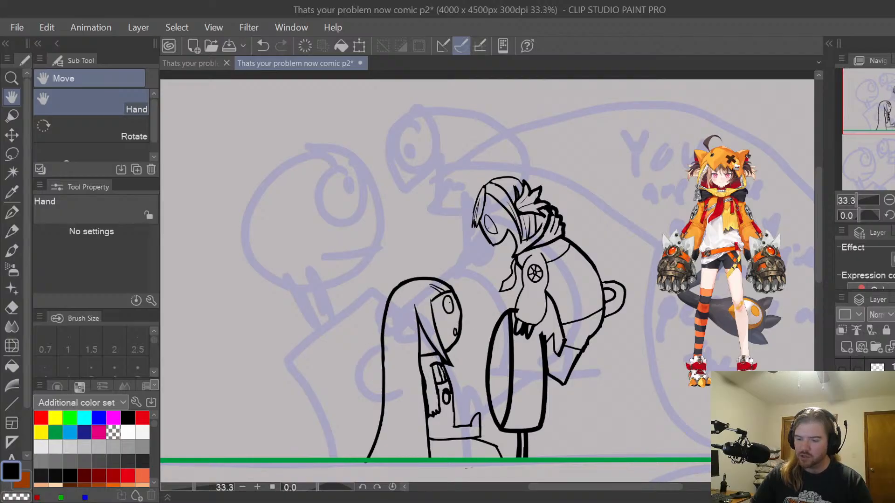
click(842, 370)
click(842, 371)
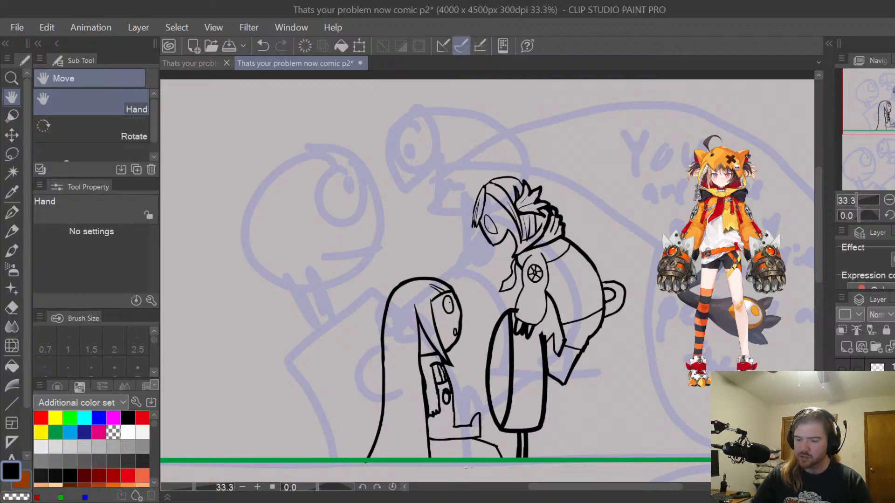
Erase the looped shape attached to the taller figure's lower back
scroll(630, 295, up, 2)
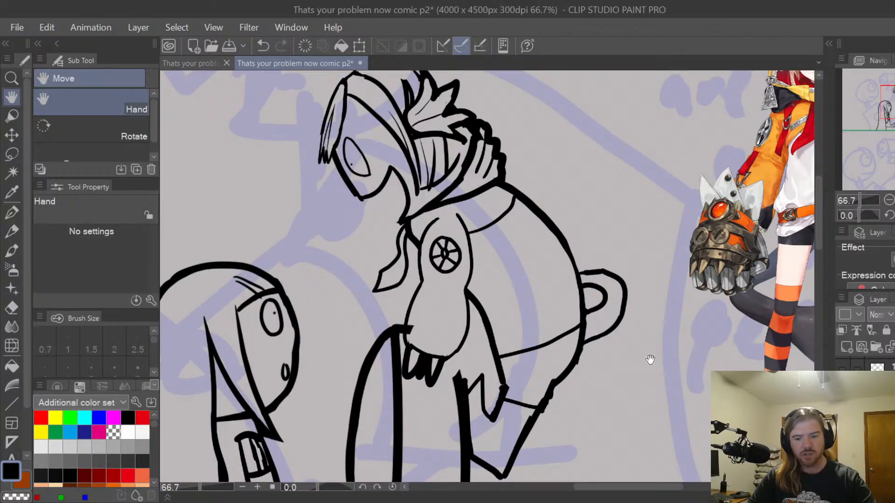
drag(650, 359, 652, 237)
key(e)
mouse_move(616, 183)
mouse_down()
mouse_move(622, 213)
mouse_move(610, 230)
mouse_move(597, 191)
mouse_move(584, 184)
mouse_move(592, 243)
mouse_move(598, 222)
mouse_move(614, 243)
mouse_up()
key(space)
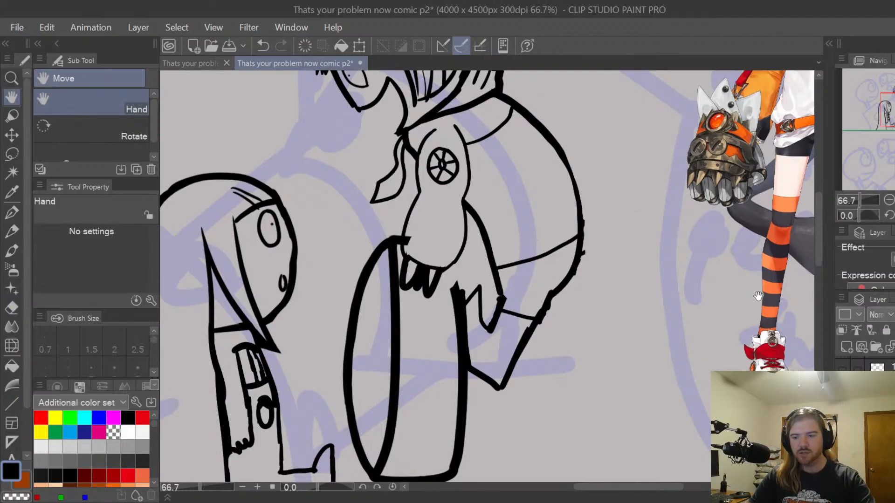
scroll(657, 360, down, 1)
mouse_move(770, 258)
mouse_down()
mouse_move(657, 360)
mouse_move(641, 350)
mouse_up()
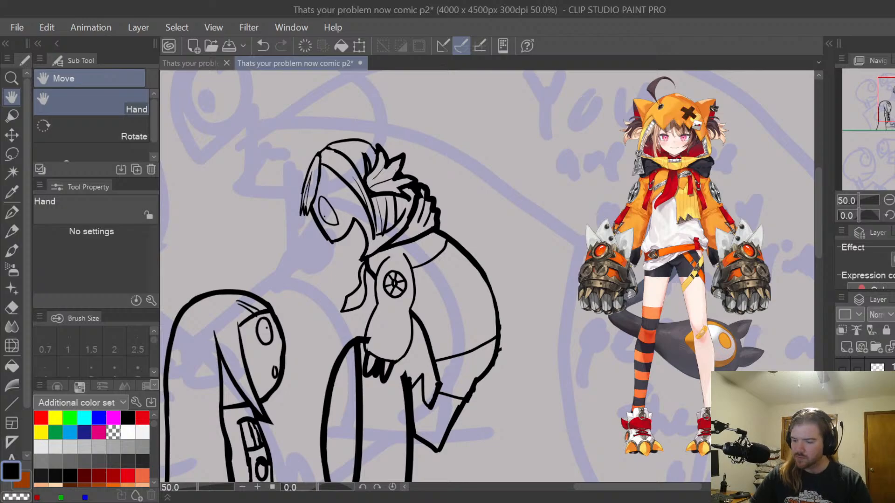
scroll(867, 420, down, 3)
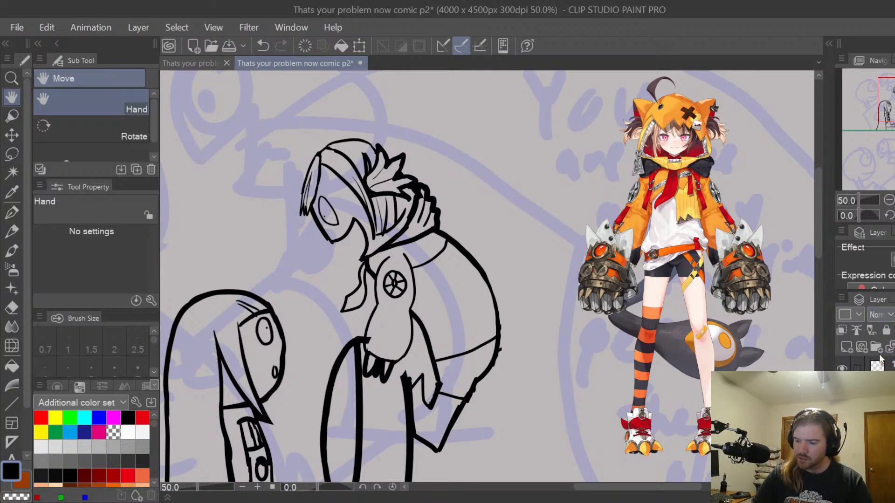
click(843, 370)
key(p)
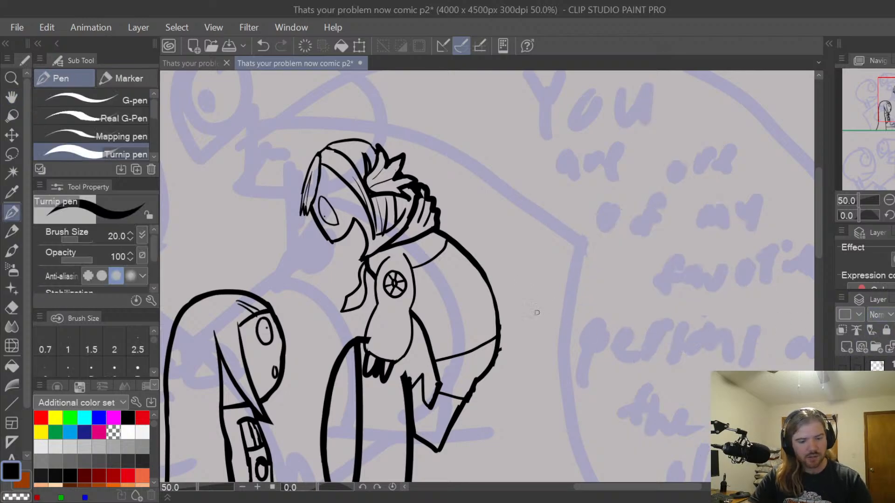
mouse_move(499, 333)
mouse_down()
mouse_move(536, 313)
mouse_move(553, 245)
mouse_move(520, 198)
mouse_up()
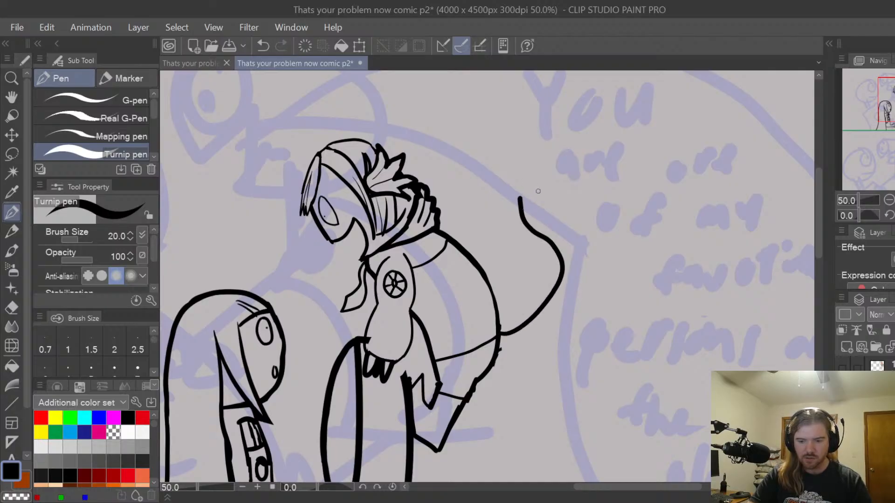
key(ctrl+z)
Show the character reference, lasso it on the Layer 3 Copy layer and move it over the long-haired figure, clearing the selection
key(ctrl+minus)
key(ctrl+minus)
click(843, 368)
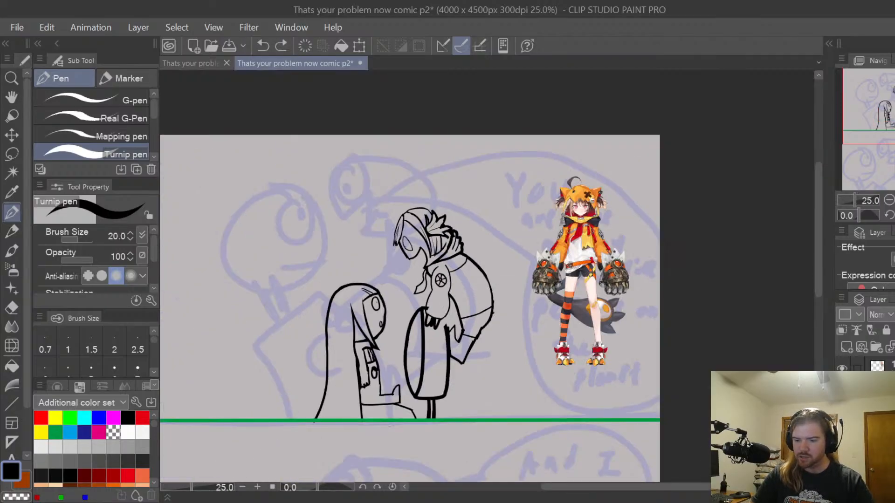
key(ctrl+plus)
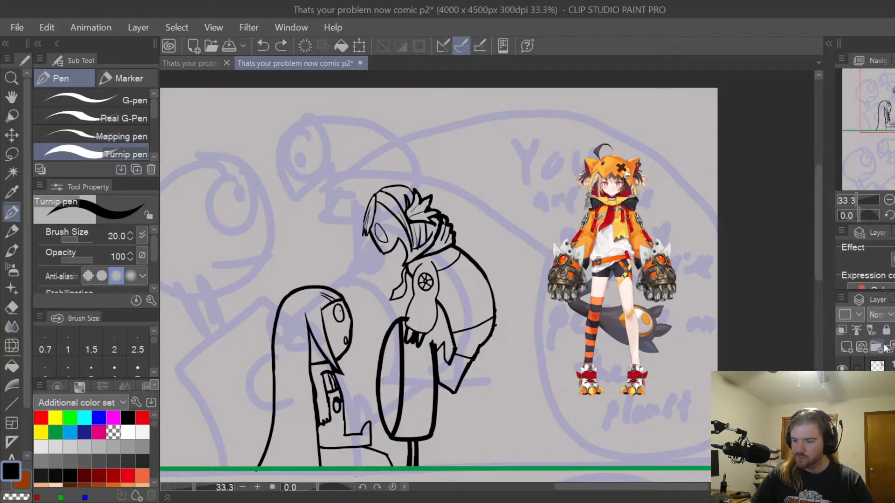
click(882, 366)
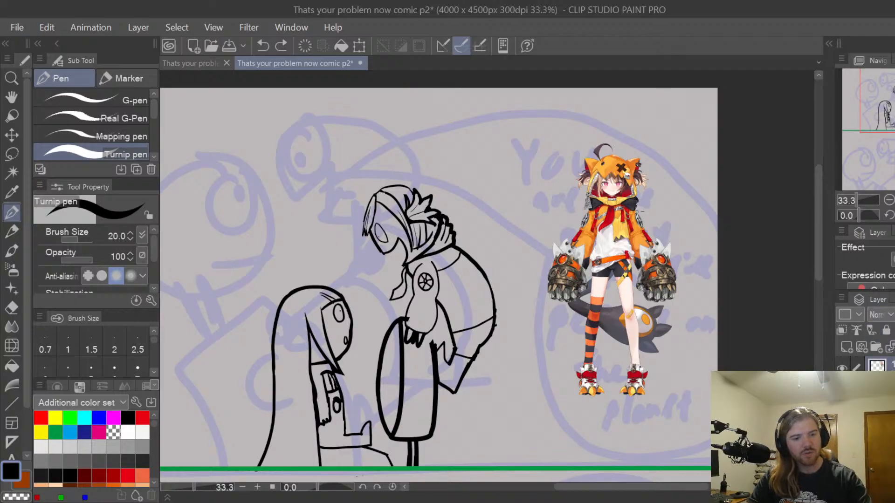
key(m)
mouse_move(608, 421)
mouse_down()
mouse_move(696, 317)
mouse_move(682, 153)
mouse_move(598, 124)
mouse_move(521, 236)
mouse_move(537, 374)
mouse_move(608, 421)
mouse_up()
click(667, 457)
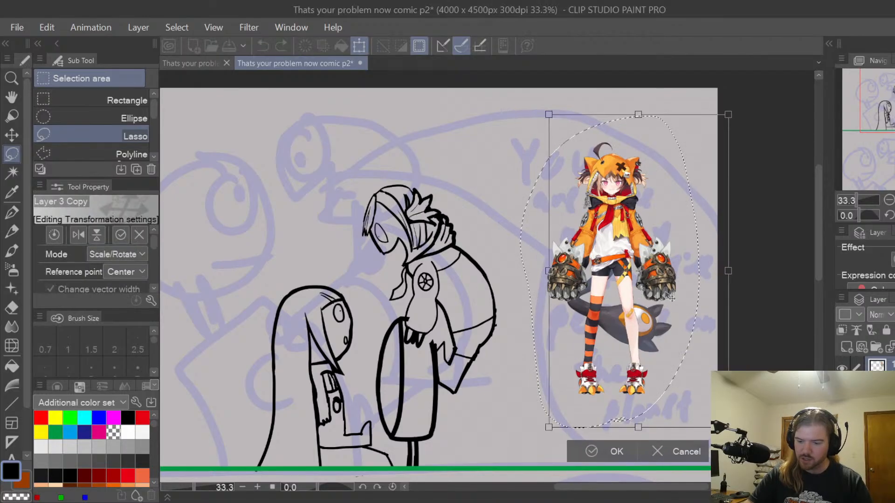
drag(671, 298, 711, 299)
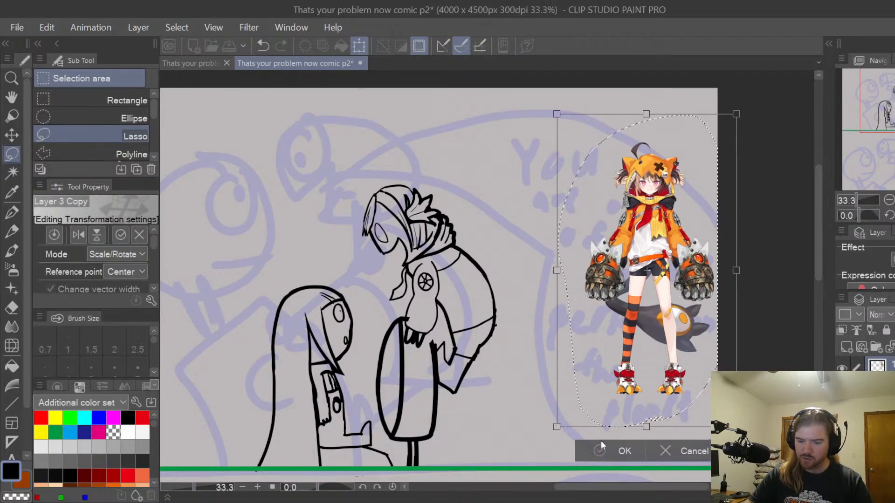
drag(666, 258, 298, 270)
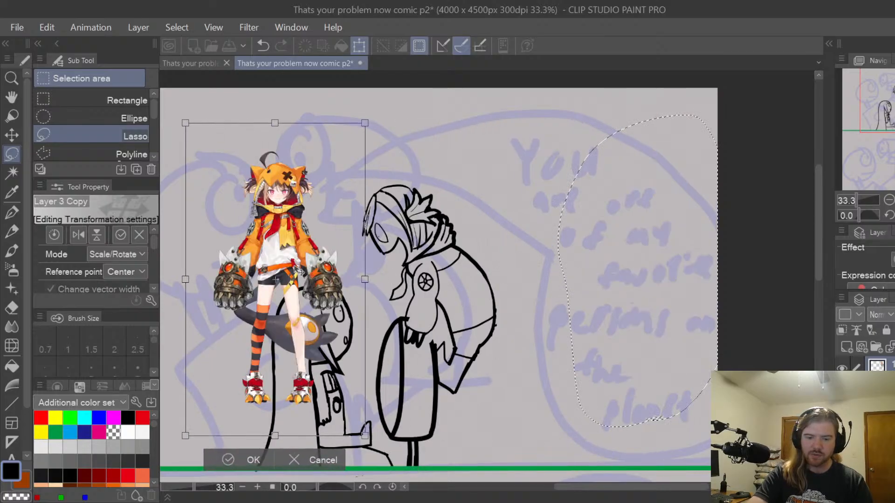
click(230, 459)
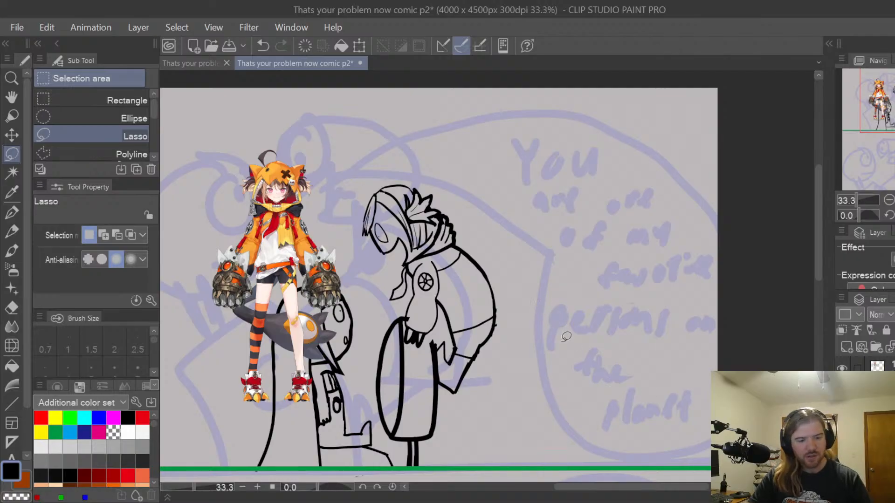
Ink the outline of an S-curved tail rising from the taller figure's lower back into a rounded end, using the Turnip pen at size 20
key(p)
mouse_move(497, 311)
mouse_down()
mouse_move(534, 302)
mouse_move(539, 281)
mouse_move(505, 227)
mouse_move(509, 194)
mouse_move(567, 174)
mouse_move(590, 200)
mouse_up()
key(ctrl+z)
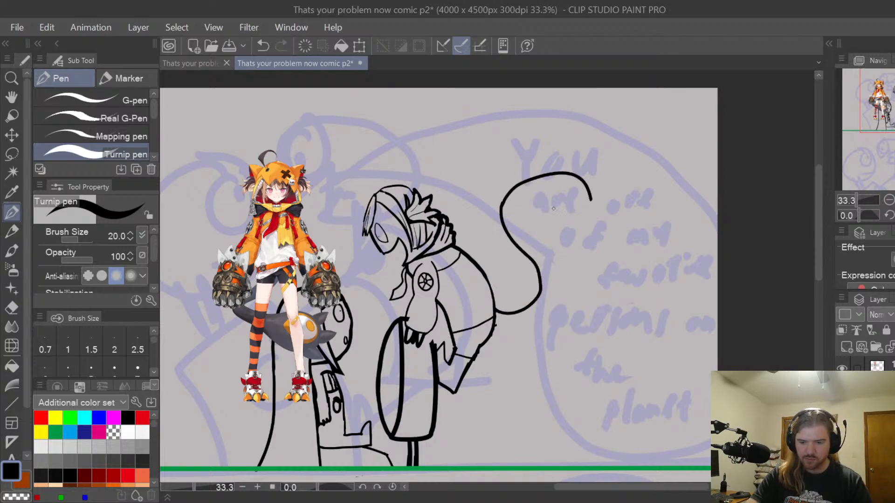
key(ctrl+z)
mouse_move(501, 208)
mouse_down()
mouse_move(519, 186)
mouse_move(572, 179)
mouse_move(581, 245)
mouse_up()
key(ctrl+z)
key(ctrl+z)
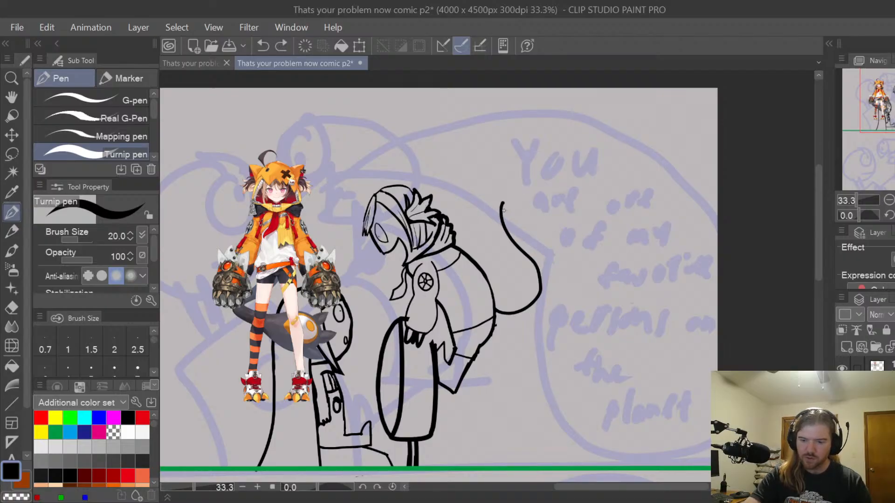
mouse_move(502, 205)
mouse_down()
mouse_move(519, 186)
mouse_move(553, 190)
mouse_move(577, 229)
mouse_up()
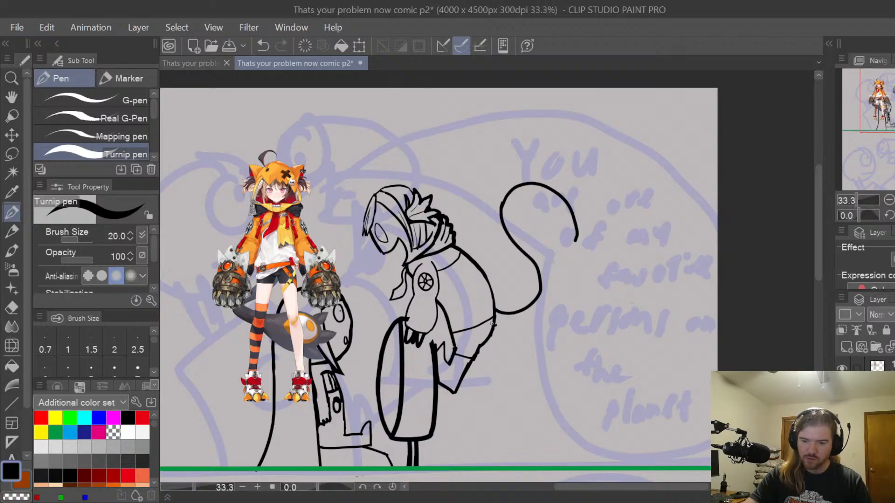
drag(504, 325, 554, 305)
key(ctrl+z)
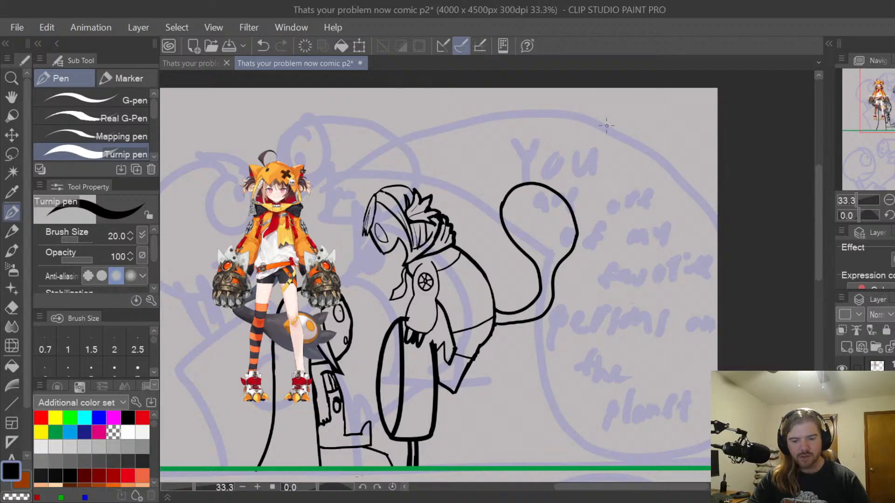
Try a spike stroke on the tail's rounded end and undo it along with the tail's lower outer line
drag(607, 125, 593, 256)
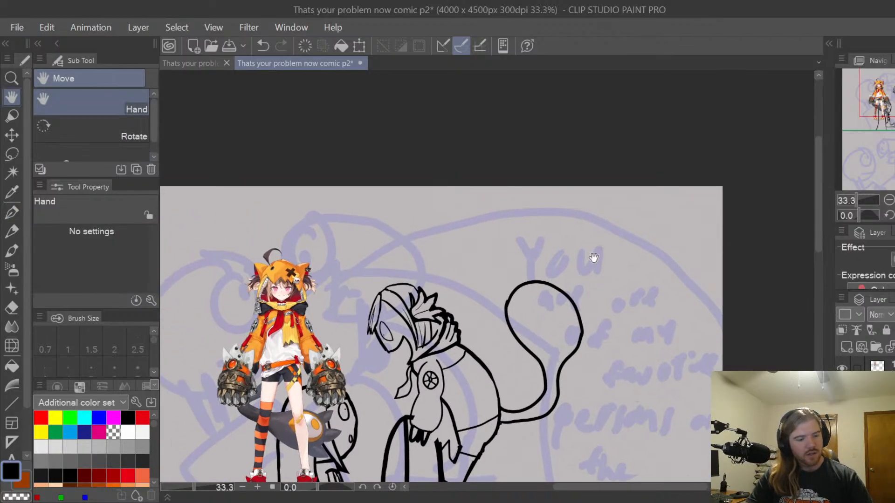
scroll(536, 303, up, 1)
mouse_move(484, 323)
mouse_down()
mouse_move(463, 269)
mouse_move(487, 300)
mouse_move(468, 269)
mouse_up()
key(ctrl+z)
key(ctrl+z)
key(ctrl+z)
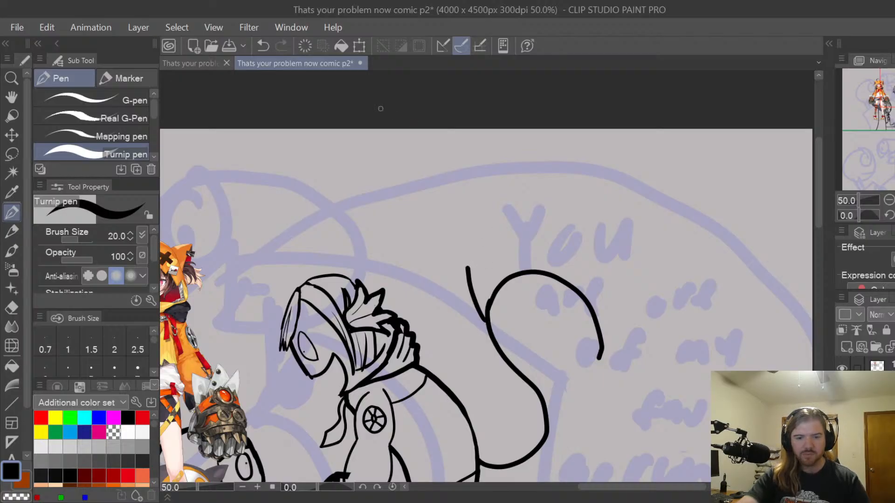
click(263, 46)
click(284, 46)
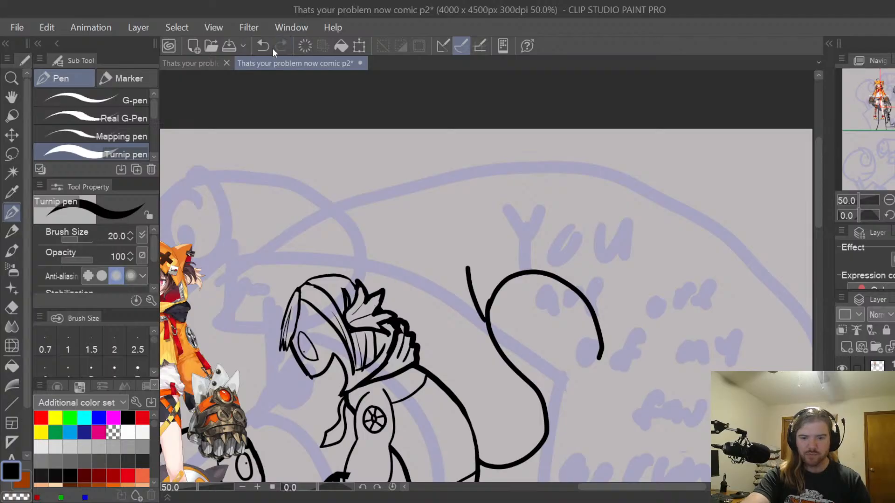
click(270, 48)
click(269, 47)
click(284, 45)
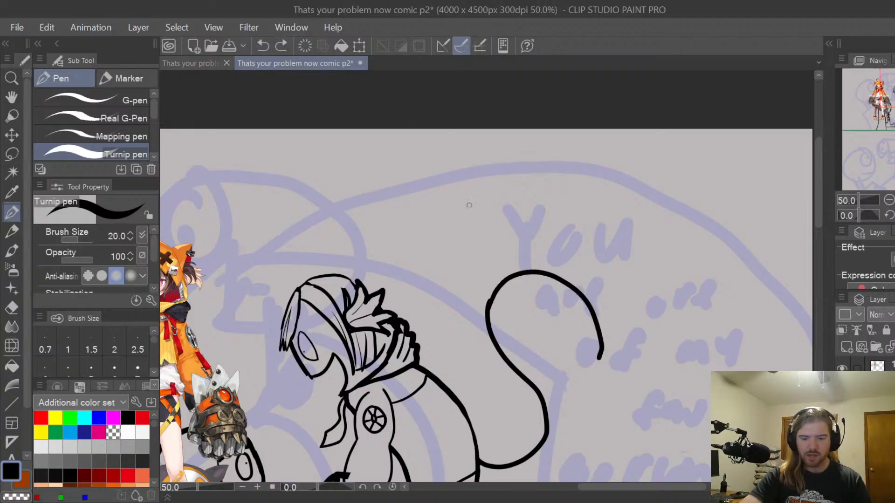
Re-ink the tail's outer line with the Turnip pen, curving from the taller figure's lower back up to the open rounded end
key(space)
drag(674, 412, 672, 260)
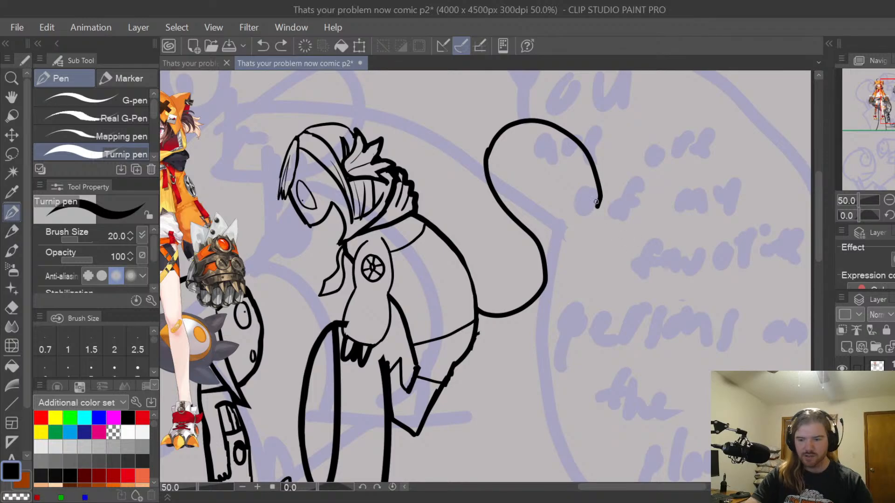
mouse_move(597, 206)
mouse_down()
mouse_move(531, 329)
mouse_move(477, 335)
mouse_move(505, 332)
mouse_move(557, 292)
mouse_move(565, 256)
mouse_move(599, 203)
mouse_move(553, 308)
mouse_move(533, 322)
mouse_move(477, 333)
mouse_move(528, 327)
mouse_move(562, 298)
mouse_up()
key(ctrl+z)
key(ctrl+z)
key(ctrl+z)
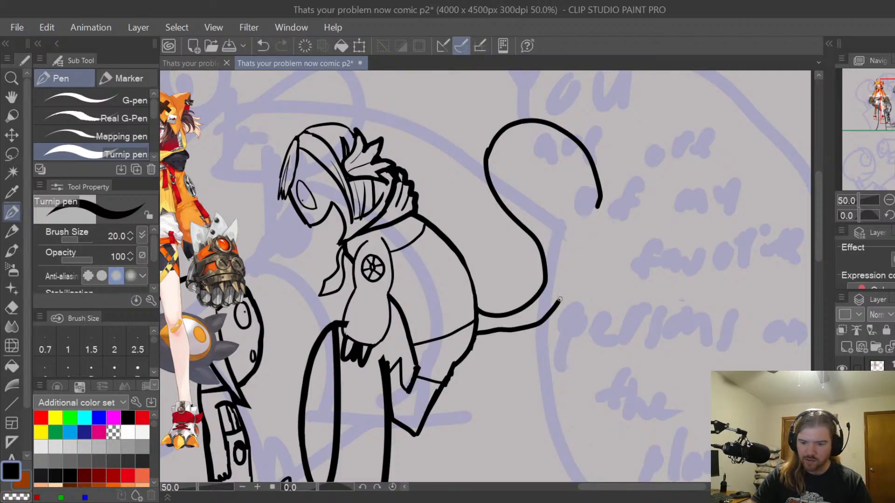
key(ctrl+z)
mouse_move(476, 334)
mouse_down()
mouse_move(556, 312)
mouse_move(576, 232)
mouse_move(602, 193)
mouse_up()
key(ctrl+z)
drag(568, 263, 601, 191)
Ink a tighter curve just inside the bulging outer side of the tail's rounded end, retrying the stroke until it flows smoothly
drag(656, 177, 585, 260)
mouse_move(567, 230)
mouse_down()
mouse_move(580, 277)
mouse_move(575, 303)
mouse_up()
key(ctrl+z)
mouse_move(556, 222)
mouse_down()
mouse_move(567, 249)
mouse_move(568, 313)
mouse_up()
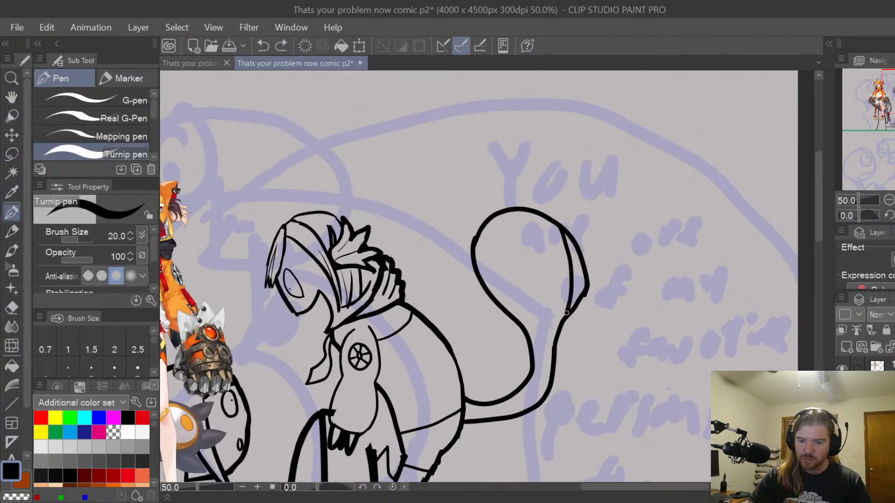
key(ctrl+z)
drag(563, 231, 569, 315)
key(ctrl+z)
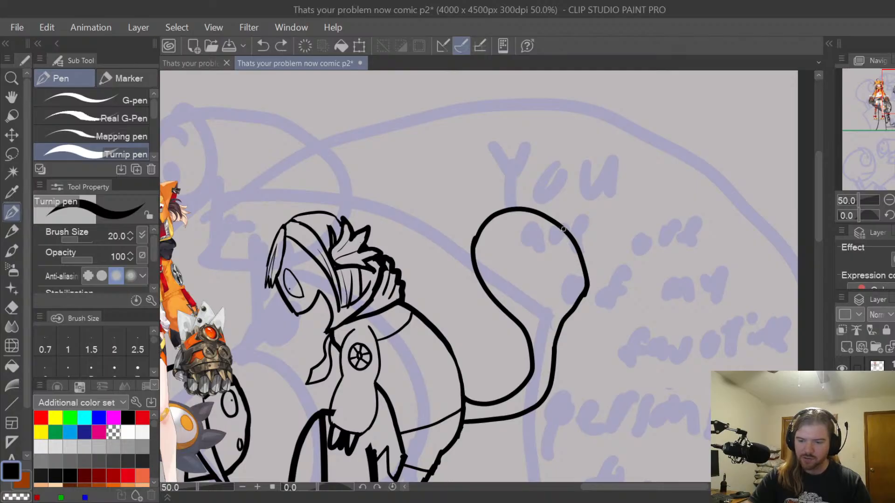
mouse_move(562, 228)
mouse_down()
mouse_move(564, 319)
mouse_move(584, 265)
mouse_move(575, 287)
mouse_move(577, 257)
mouse_move(562, 228)
mouse_move(565, 317)
mouse_up()
key(ctrl+z)
key(ctrl+z)
key(ctrl+z)
mouse_move(562, 228)
mouse_down()
mouse_move(569, 292)
mouse_move(560, 323)
mouse_up()
key(ctrl+z)
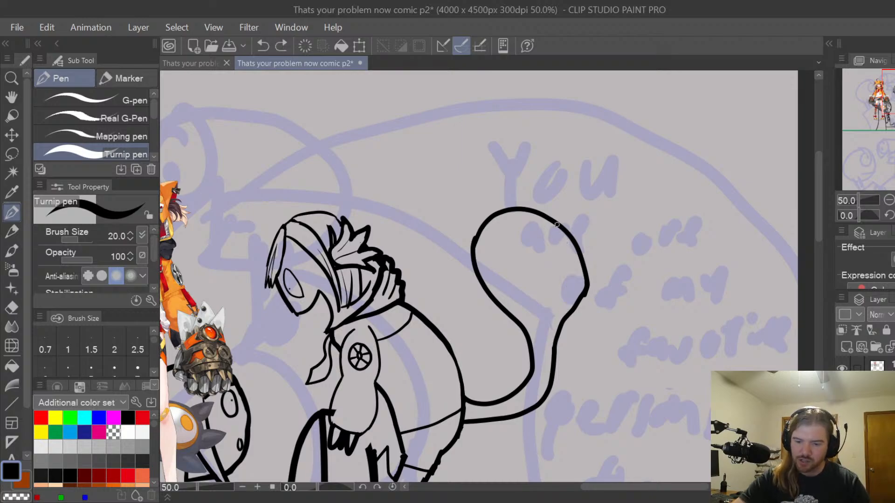
drag(561, 231, 576, 278)
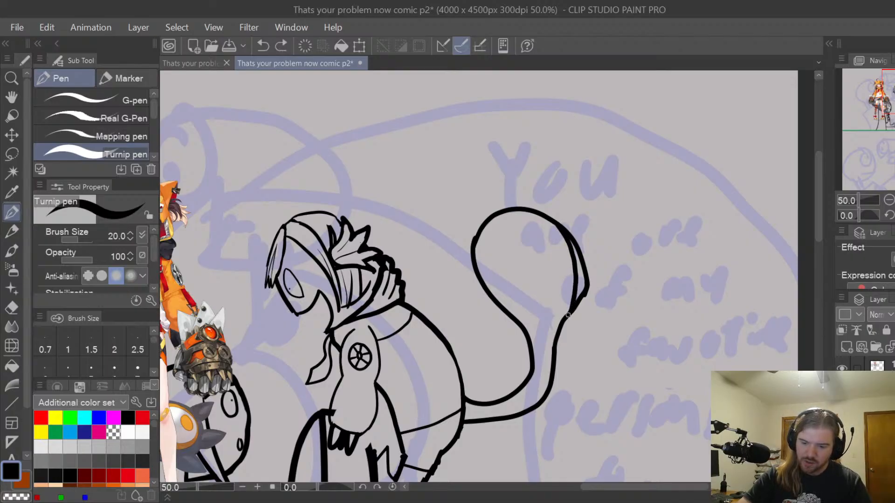
Erase the old bulging line outside the new curve on the tail's rounded end, using the Hard eraser at size 40
key(e)
mouse_move(568, 315)
mouse_down()
mouse_move(563, 322)
mouse_move(585, 295)
mouse_move(578, 311)
mouse_up()
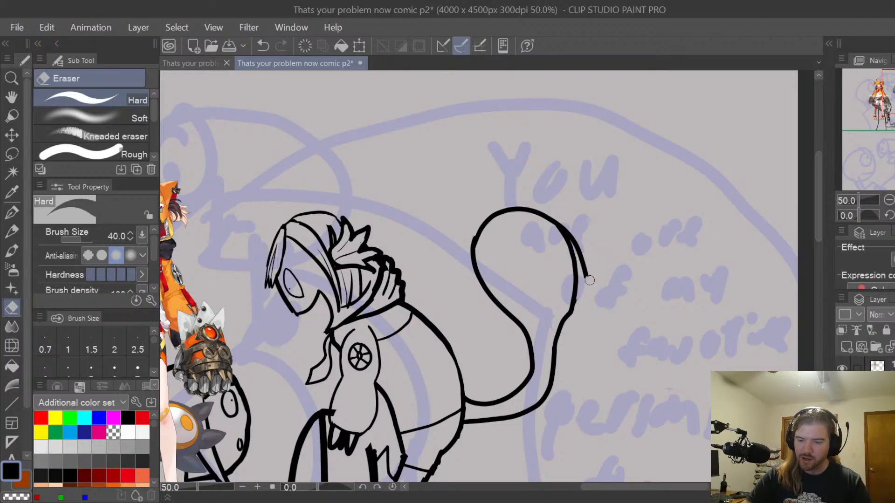
mouse_move(589, 280)
mouse_down()
mouse_move(581, 233)
mouse_move(585, 264)
mouse_move(569, 228)
mouse_up()
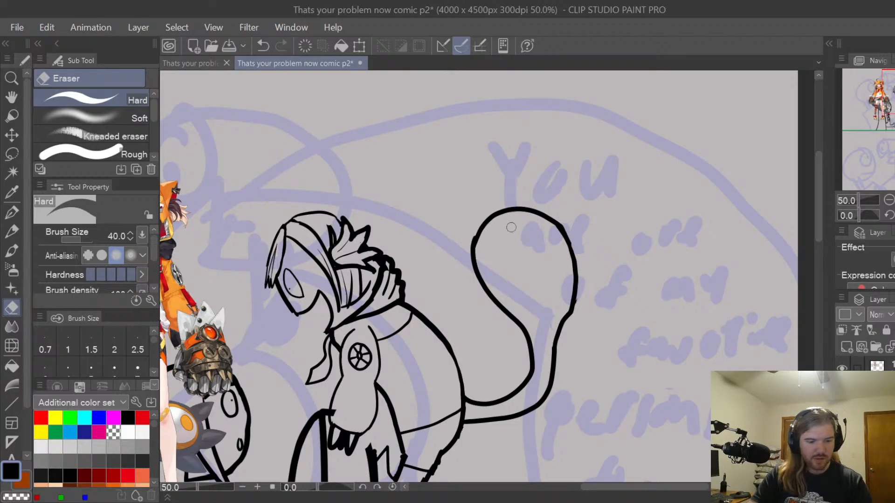
Smooth the kink on the inner upper side of the tail's rounded end by re-inking that stretch with the Turnip pen
key(p)
scroll(511, 228, up, 2)
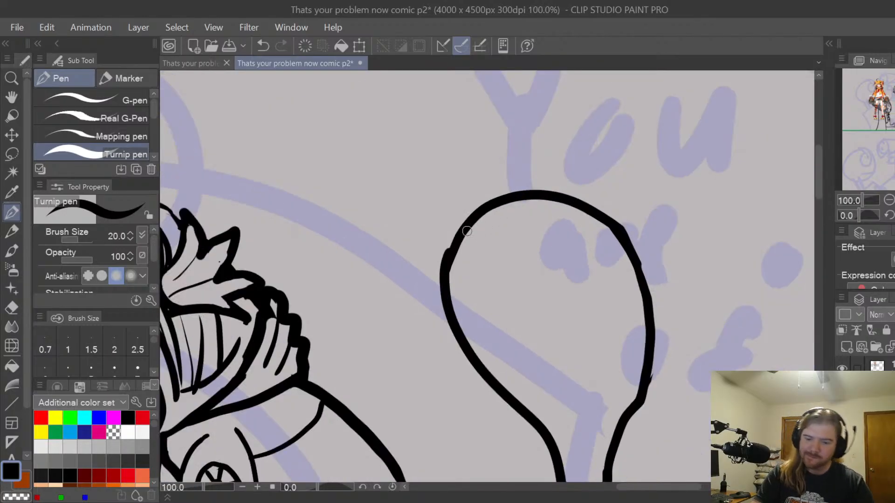
drag(470, 221, 442, 270)
key(ctrl+z)
key(ctrl+z)
key(ctrl+z)
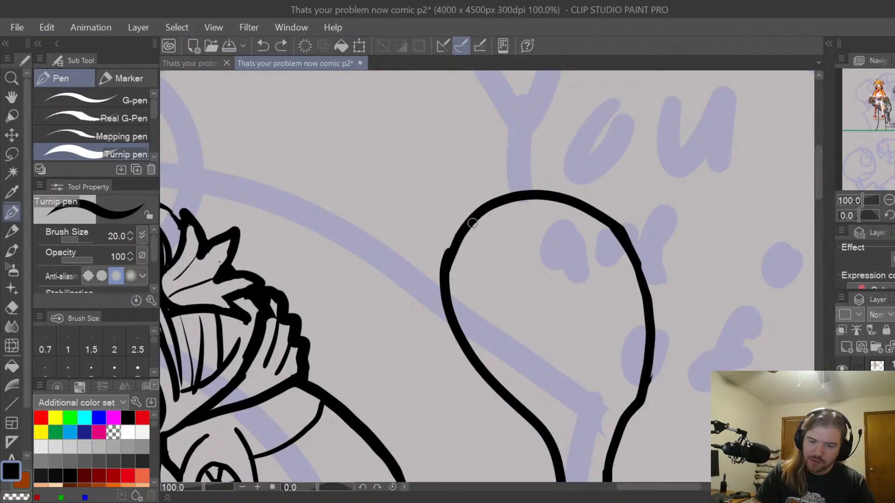
mouse_move(472, 220)
mouse_down()
mouse_move(459, 235)
mouse_move(454, 273)
mouse_up()
key(ctrl+z)
drag(475, 216, 453, 272)
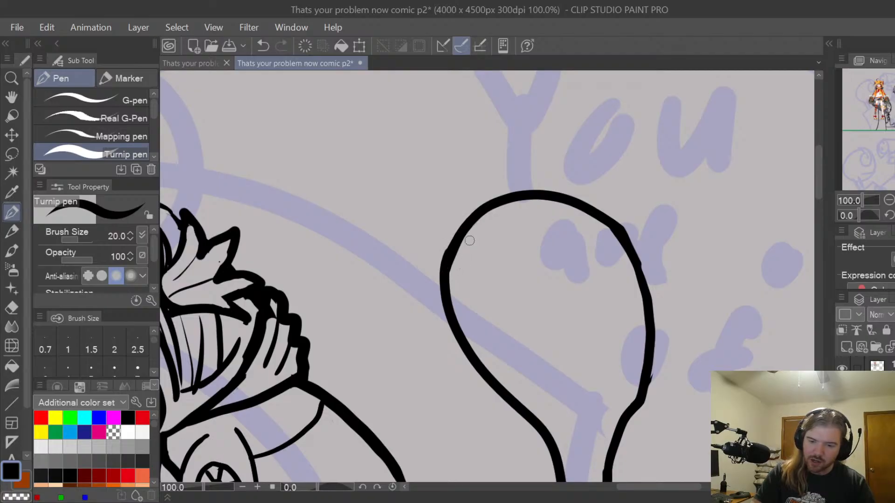
key(ctrl+z)
key(ctrl+z)
drag(472, 219, 444, 271)
key(ctrl+z)
key(ctrl+z)
drag(474, 216, 445, 272)
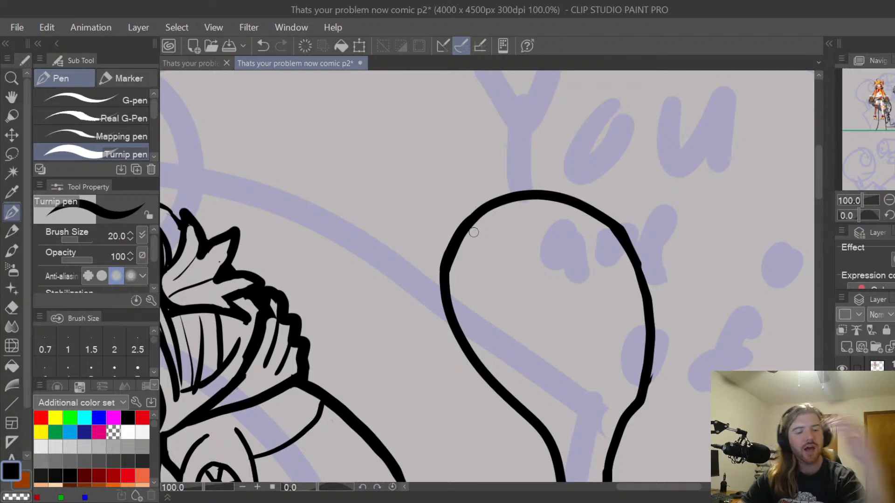
Even out the outer side of the tail's rounded end with alternating Turnip pen strokes and Hard eraser trims
key(e)
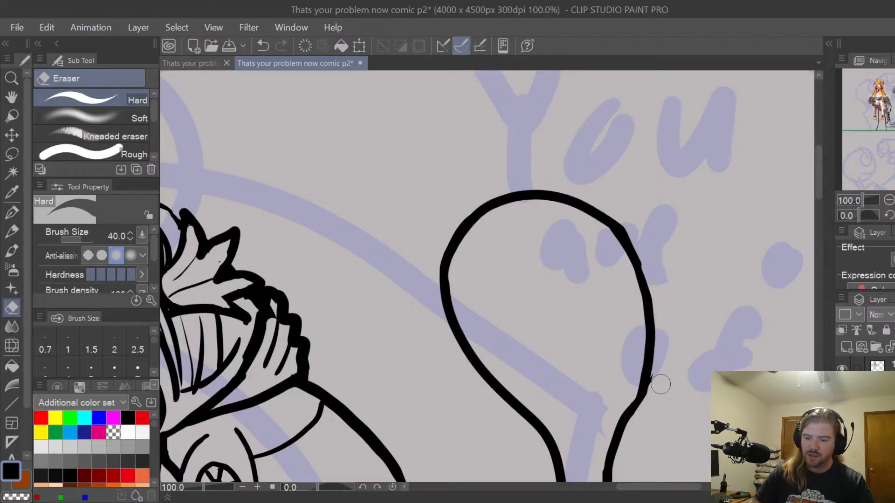
key(p)
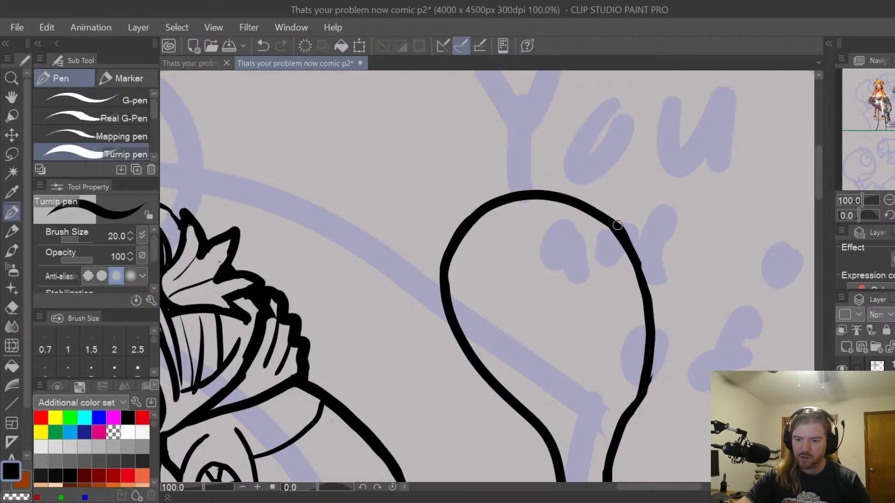
key(e)
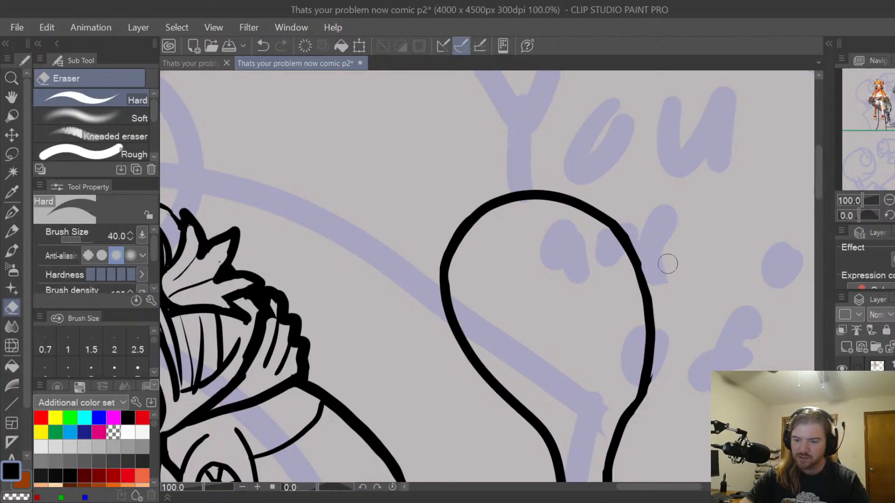
key(p)
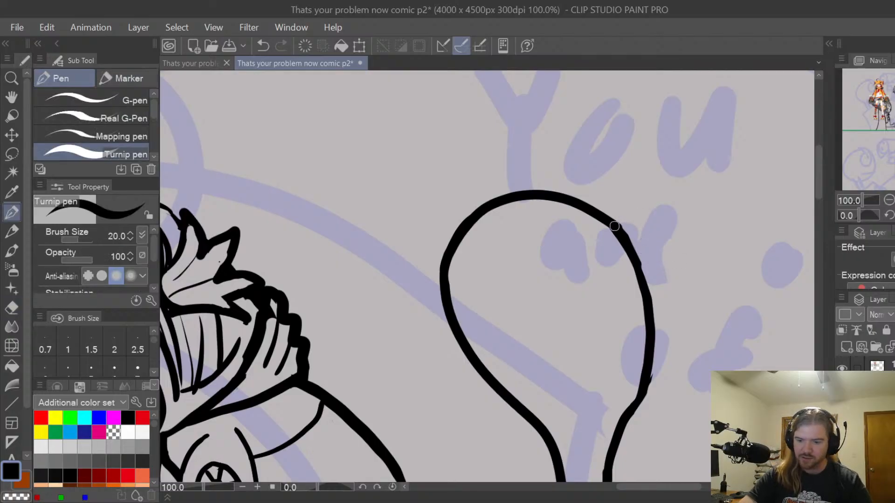
mouse_move(614, 227)
mouse_down()
mouse_move(649, 300)
mouse_move(647, 375)
mouse_move(629, 410)
mouse_move(663, 357)
mouse_move(665, 393)
mouse_move(646, 409)
mouse_move(662, 366)
mouse_up()
key(e)
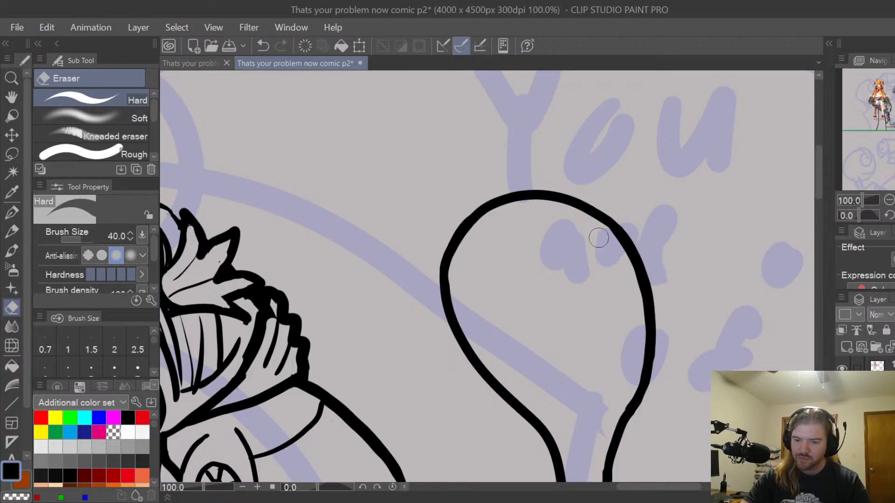
Ink the first pointed spike on the side of the tail's rounded end nearest the figure's head, using the Turnip pen
key(p)
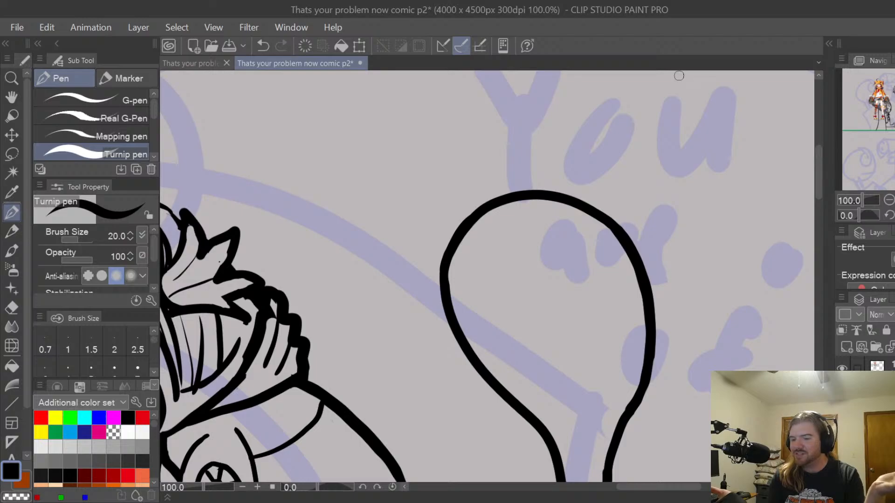
key(space)
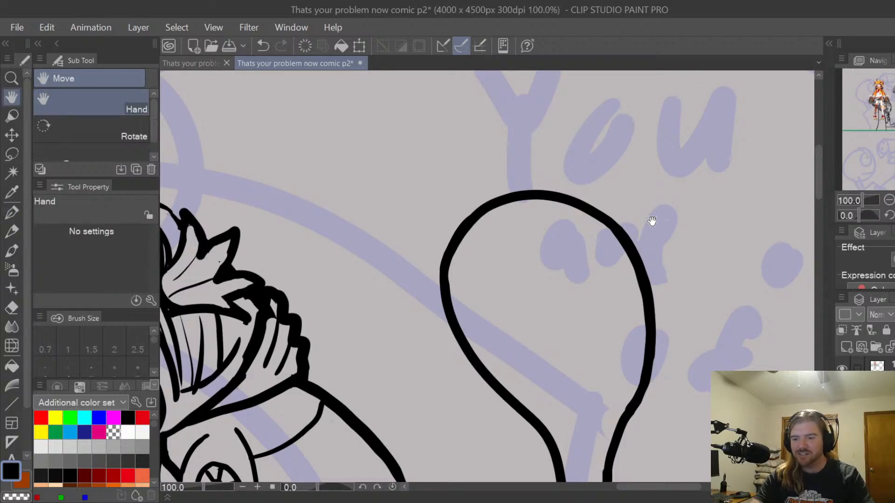
scroll(641, 243, down, 2)
drag(651, 271, 645, 259)
scroll(503, 256, up, 1)
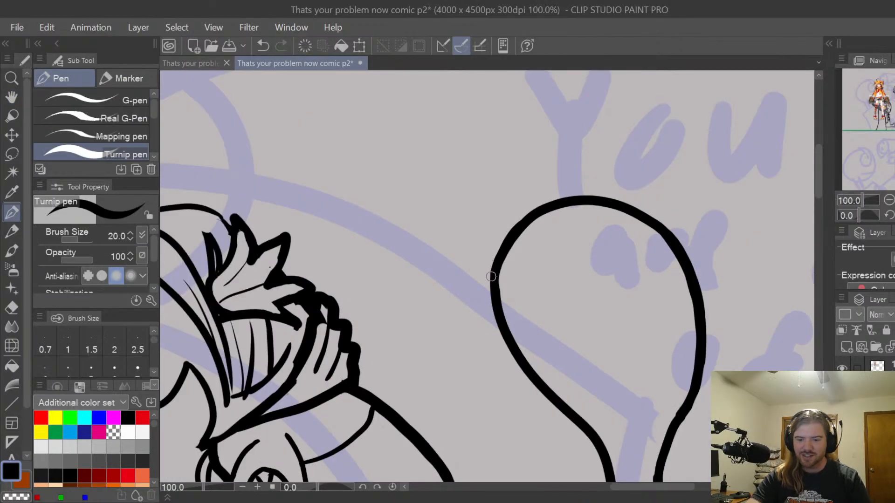
drag(492, 279, 467, 197)
key(ctrl+z)
mouse_move(492, 279)
mouse_down()
mouse_move(468, 191)
mouse_move(509, 224)
mouse_up()
key(ctrl+z)
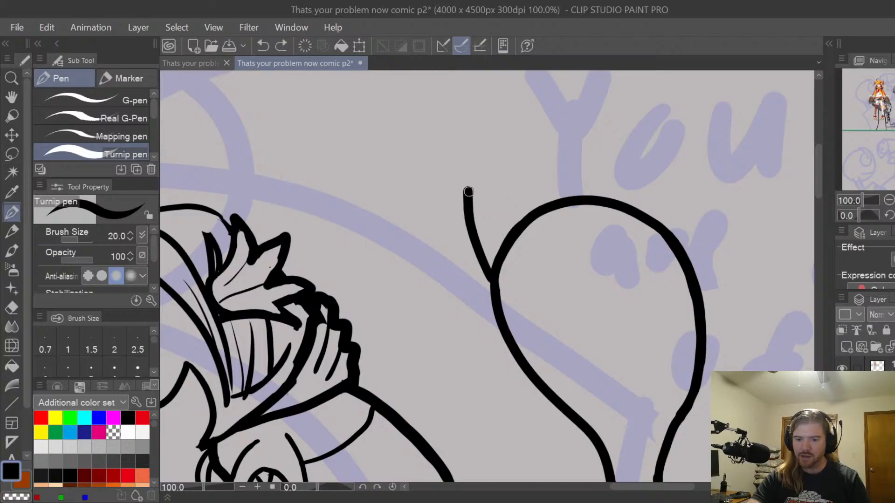
mouse_move(467, 188)
mouse_down()
mouse_move(528, 218)
mouse_move(555, 127)
mouse_move(601, 171)
mouse_move(614, 200)
mouse_up()
Ink a taller second spike at the top of the tail's rounded end, redoing both sides until the shape is right
key(ctrl+z)
drag(556, 127, 589, 198)
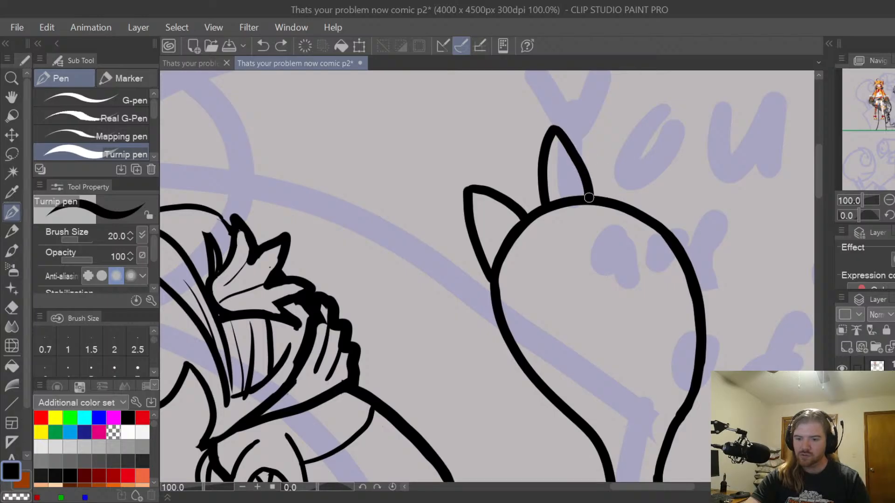
key(ctrl+z)
drag(556, 127, 598, 207)
key(ctrl+z)
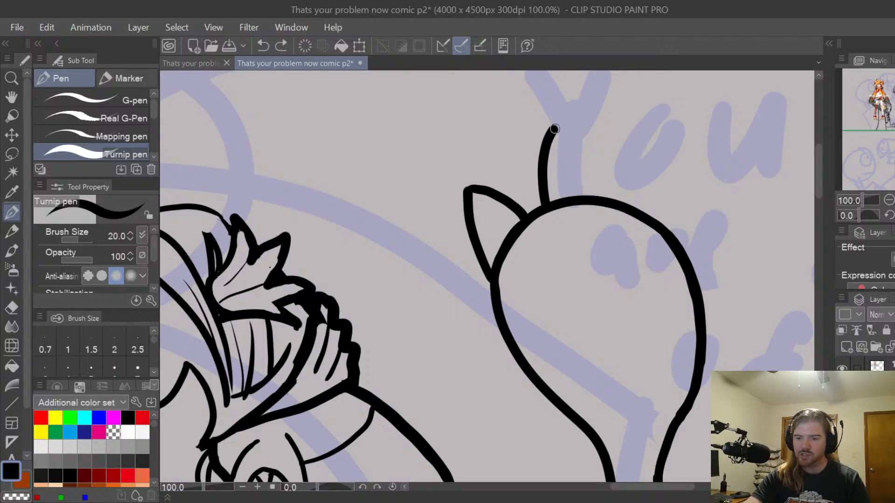
drag(555, 129, 605, 200)
key(ctrl+z)
key(ctrl+z)
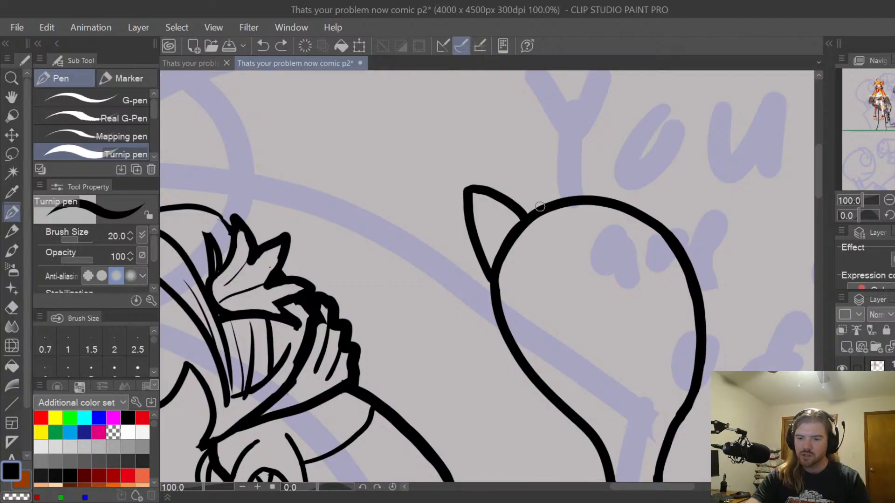
mouse_move(540, 206)
mouse_down()
mouse_move(546, 155)
mouse_move(567, 125)
mouse_up()
key(ctrl+z)
mouse_move(540, 207)
mouse_down()
mouse_move(546, 133)
mouse_move(557, 120)
mouse_move(593, 160)
mouse_move(605, 200)
mouse_up()
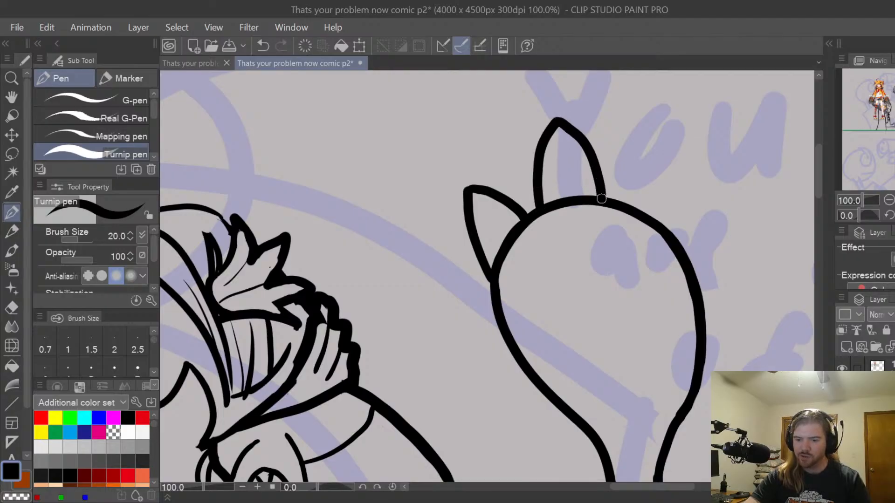
key(ctrl+z)
mouse_move(558, 122)
mouse_down()
mouse_move(583, 145)
mouse_move(609, 201)
mouse_move(682, 153)
mouse_move(683, 223)
mouse_up()
key(ctrl+z)
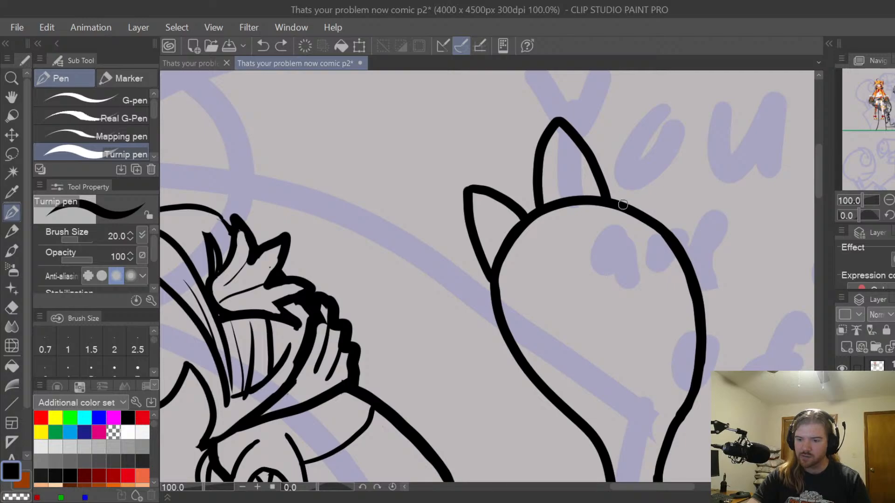
Ink a third pointed spike on the outer side of the tail's rounded end and check the whole tail
mouse_move(623, 204)
mouse_down()
mouse_move(646, 171)
mouse_move(679, 155)
mouse_move(673, 222)
mouse_up()
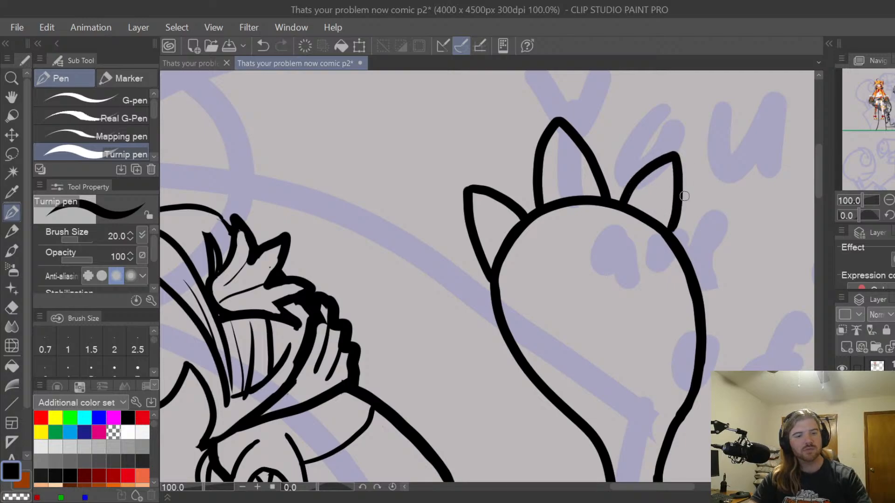
scroll(675, 219, up, 2)
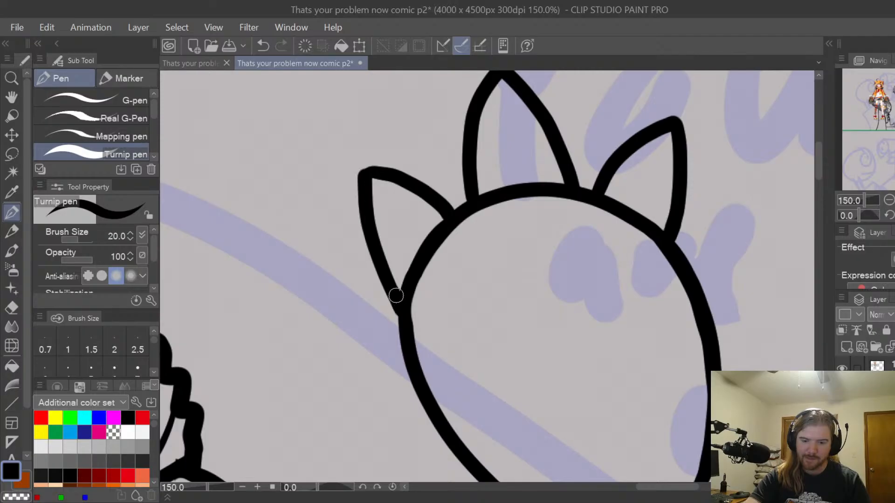
key(h)
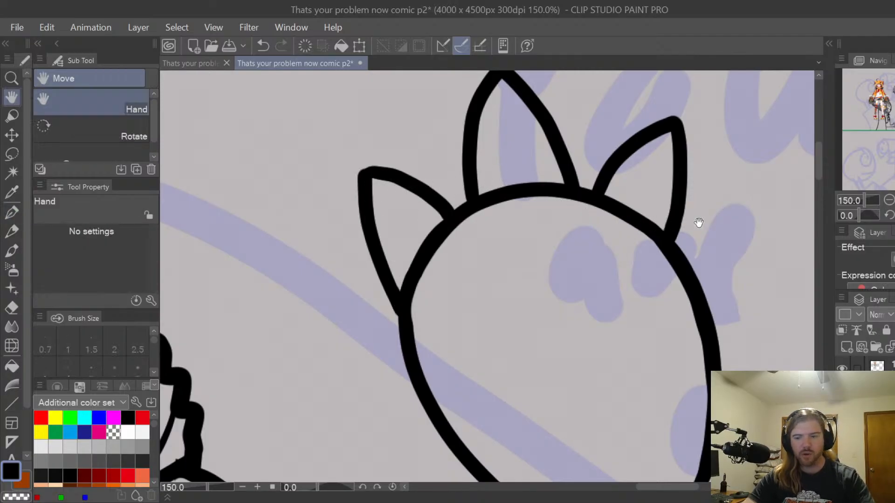
scroll(699, 223, down, 4)
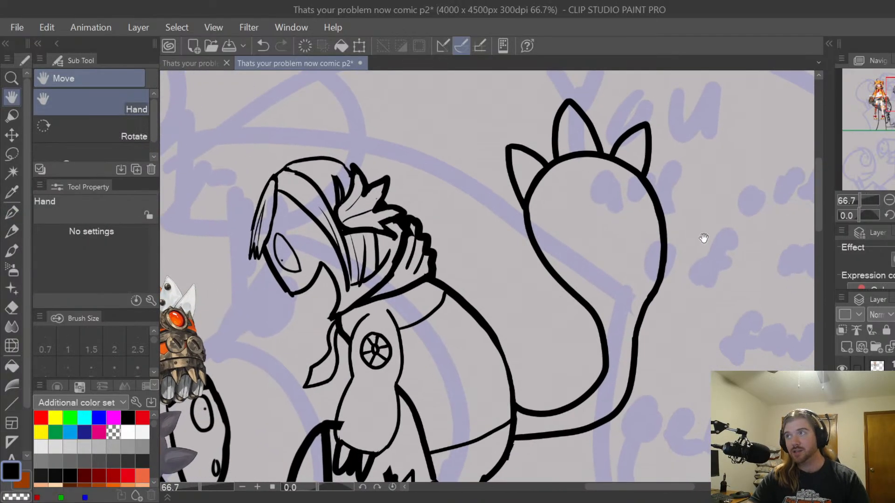
drag(703, 238, 698, 254)
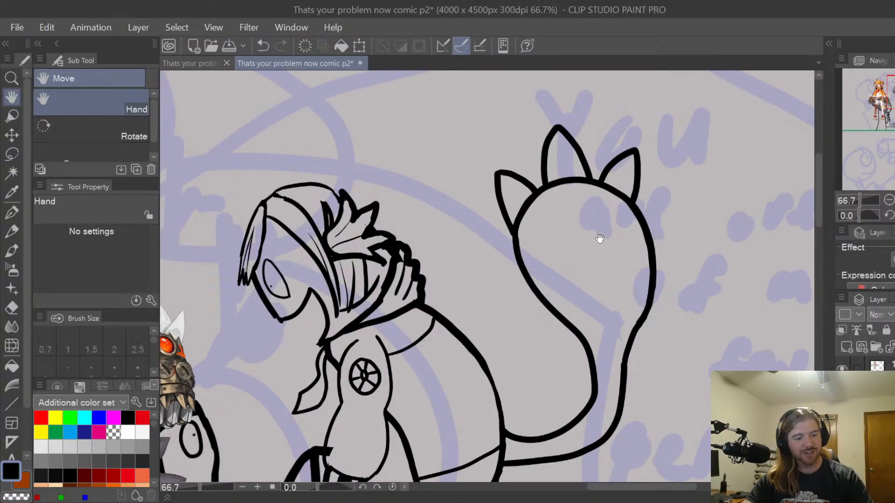
Ink the side nearest the head of a teardrop outline inside the tail's rounded end with the Turnip pen, retrying the stroke
key(p)
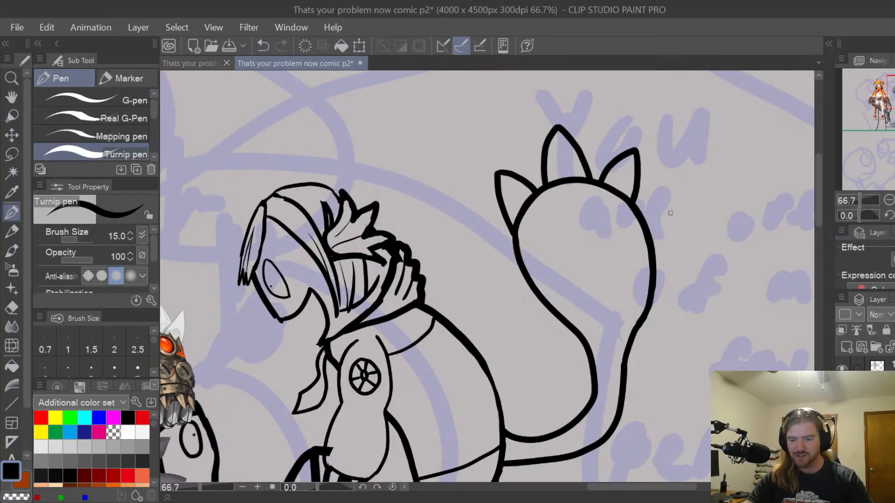
scroll(675, 200, down, 1)
scroll(676, 197, down, 1)
scroll(673, 197, up, 1)
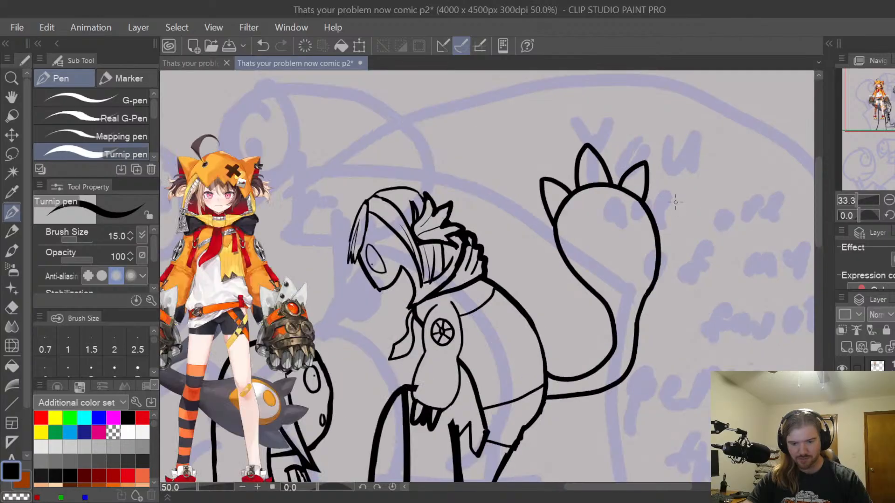
mouse_move(579, 206)
mouse_down()
mouse_move(575, 227)
mouse_move(608, 281)
mouse_move(595, 276)
mouse_move(575, 225)
mouse_move(580, 208)
mouse_move(618, 205)
mouse_up()
key(ctrl+z)
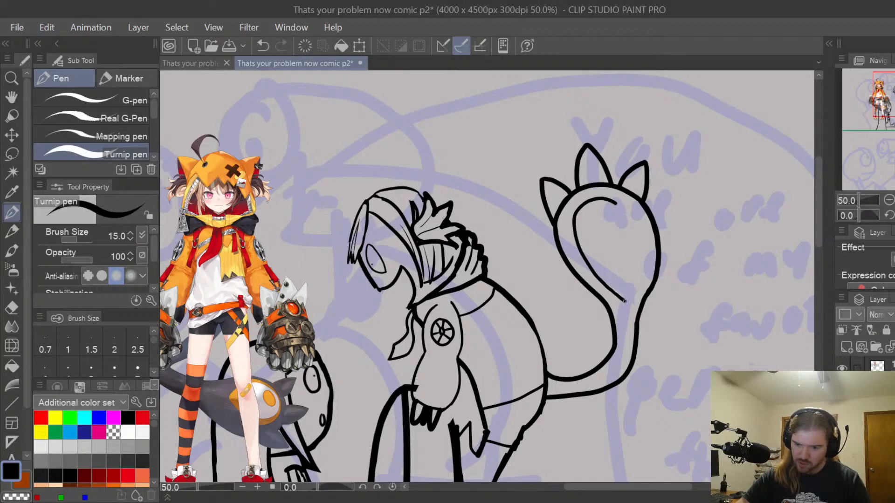
drag(627, 304, 646, 278)
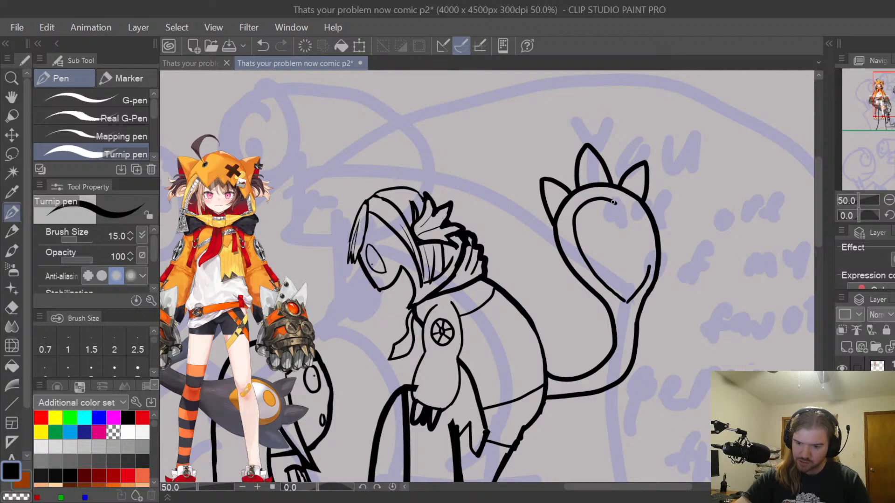
key(ctrl+z)
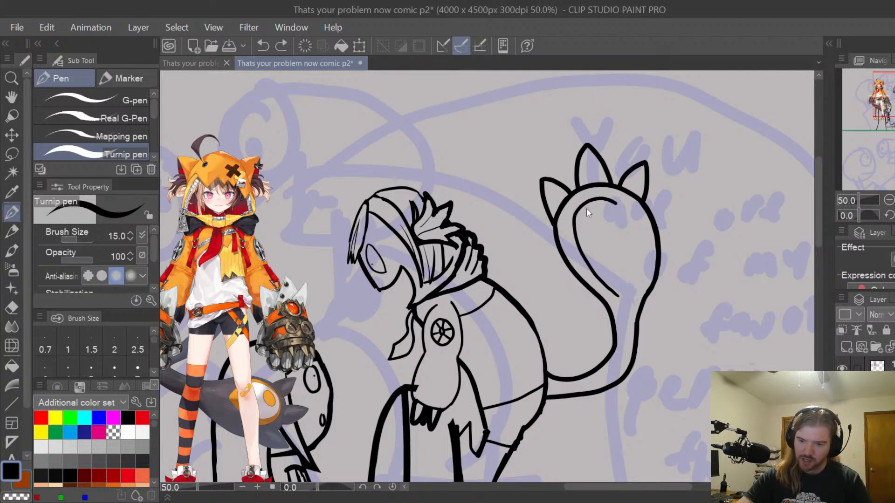
key(ctrl+z)
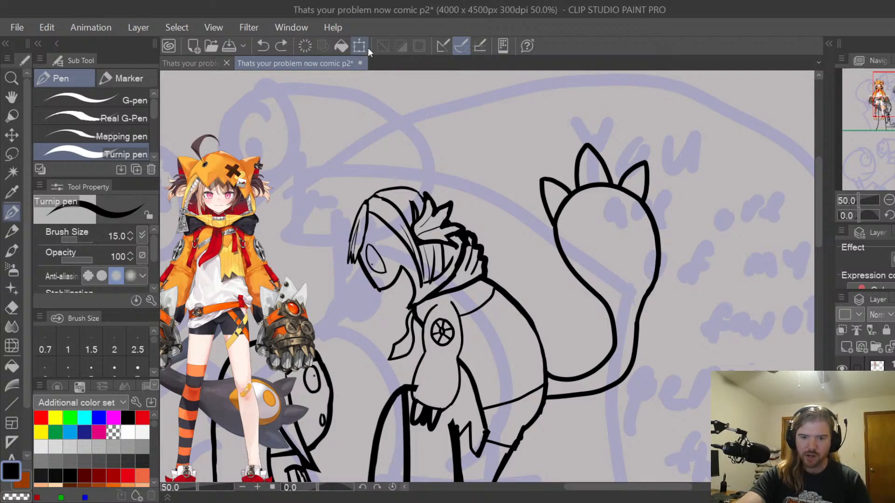
click(284, 46)
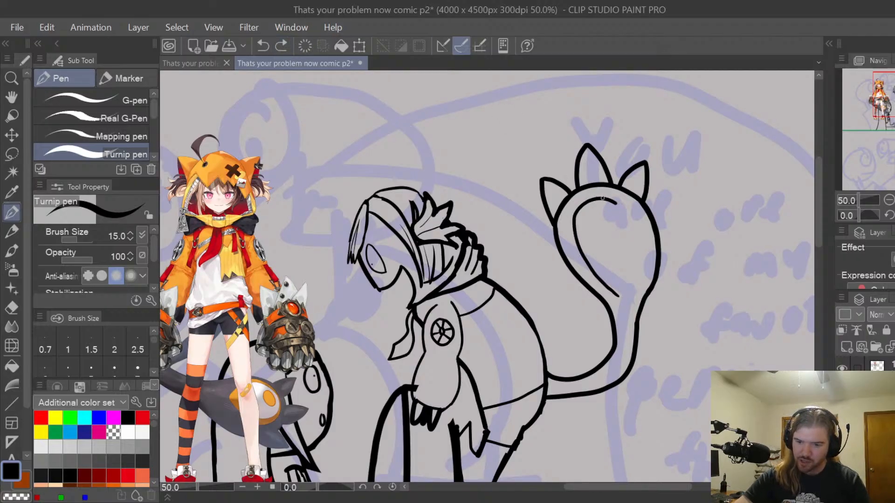
Erase the teardrop's upper curve with the Hard eraser and redraw the outline, closing it in a point toward the tail's stem
scroll(604, 205, up, 3)
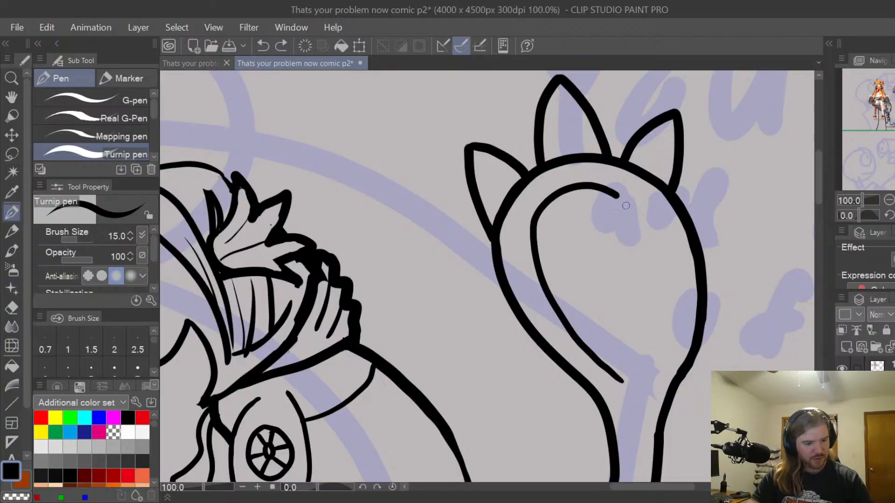
key(e)
mouse_move(625, 206)
mouse_down()
mouse_move(614, 188)
mouse_move(593, 187)
mouse_move(542, 215)
mouse_up()
key(])
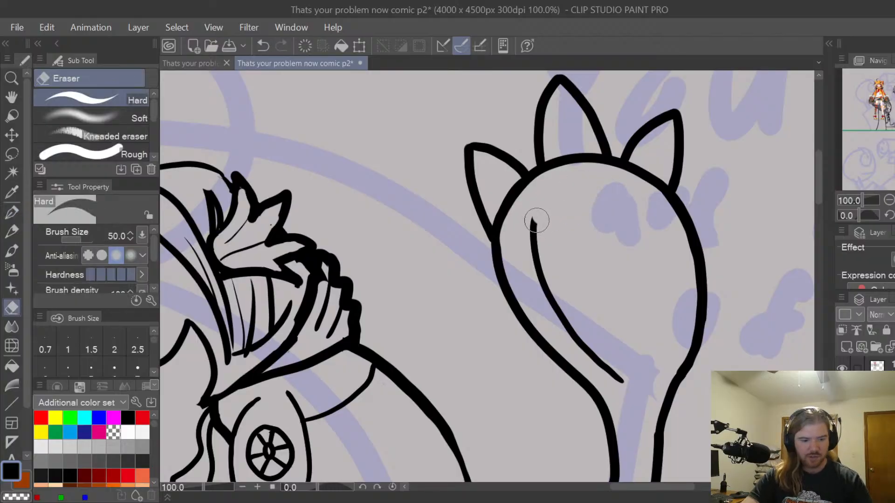
key(p)
mouse_move(533, 224)
mouse_down()
mouse_move(567, 185)
mouse_move(592, 180)
mouse_move(652, 204)
mouse_move(672, 234)
mouse_move(682, 271)
mouse_move(677, 328)
mouse_move(644, 391)
mouse_up()
key(ctrl+z)
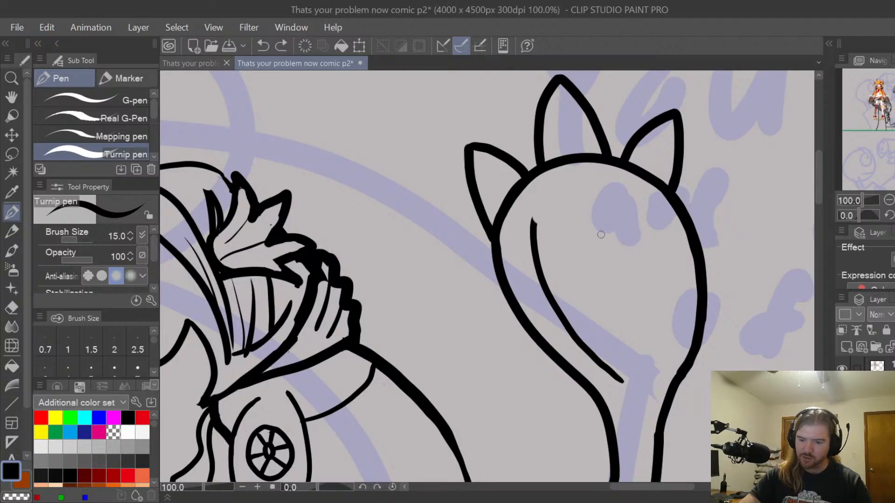
mouse_move(533, 223)
mouse_down()
mouse_move(558, 183)
mouse_move(609, 183)
mouse_move(643, 202)
mouse_move(667, 240)
mouse_move(680, 312)
mouse_move(638, 399)
mouse_up()
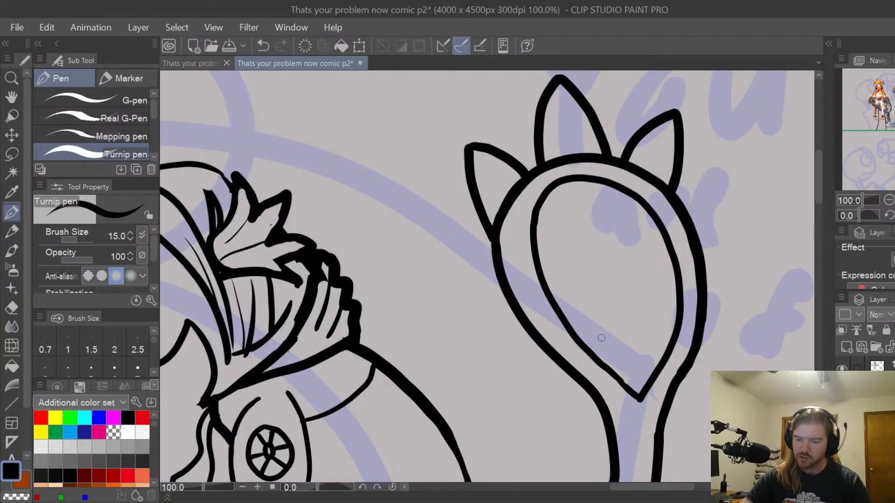
Ink a smaller teardrop nested inside the first one with the Turnip pen, redoing its strokes until the shape fits
key(h)
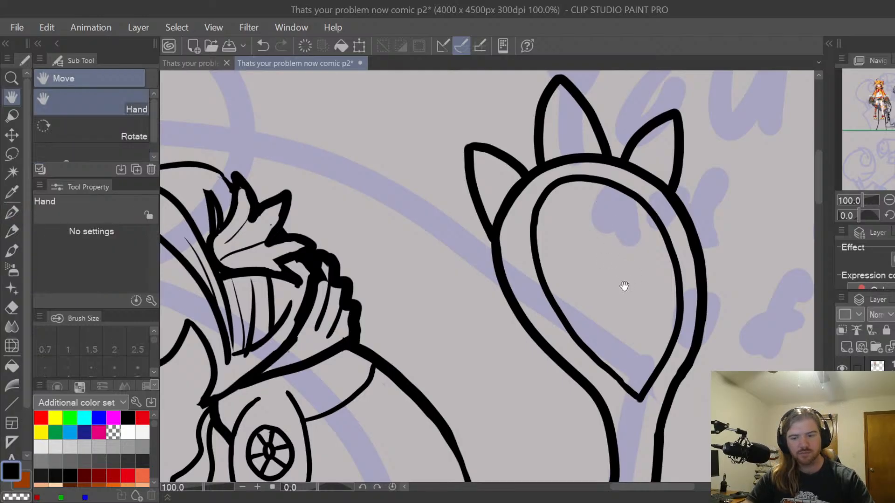
scroll(687, 190, down, 5)
scroll(707, 204, up, 3)
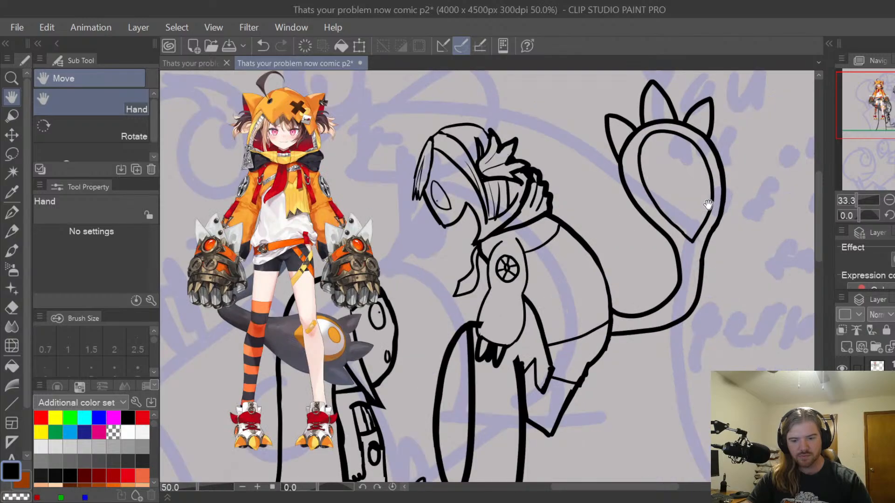
key(p)
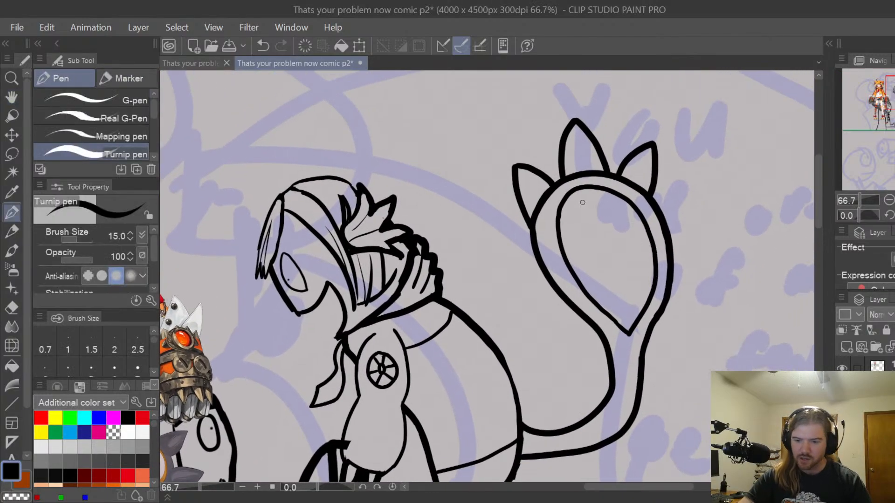
mouse_move(582, 202)
mouse_down()
mouse_move(573, 217)
mouse_move(576, 242)
mouse_move(574, 210)
mouse_move(574, 248)
mouse_move(616, 317)
mouse_up()
key(ctrl+z)
key(ctrl+z)
mouse_move(581, 198)
mouse_down()
mouse_move(572, 217)
mouse_move(580, 258)
mouse_move(624, 320)
mouse_up()
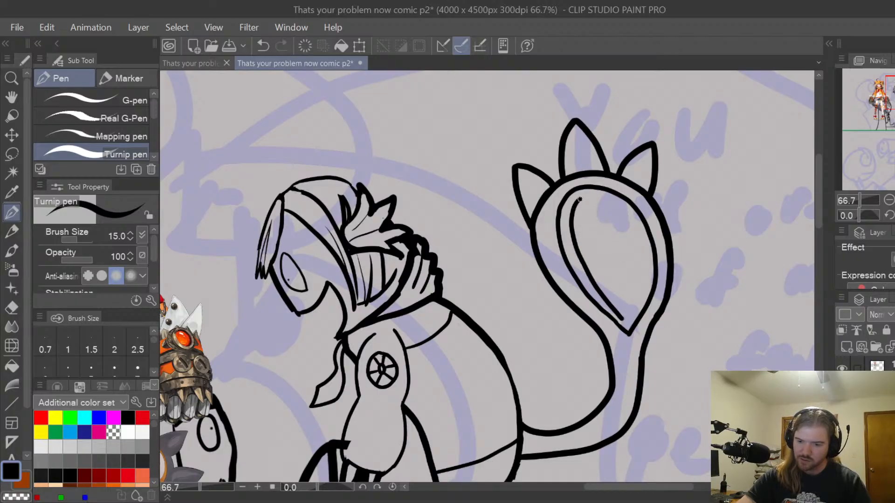
mouse_move(599, 197)
mouse_down()
mouse_move(627, 217)
mouse_move(642, 261)
mouse_move(634, 303)
mouse_up()
key(ctrl+z)
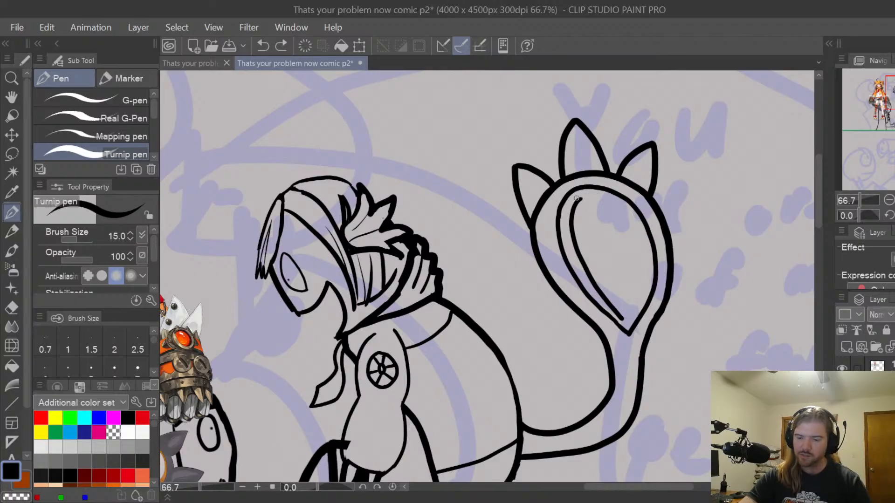
key(ctrl+z)
mouse_move(571, 210)
mouse_down()
mouse_move(571, 237)
mouse_move(624, 318)
mouse_up()
key(ctrl+z)
mouse_move(579, 200)
mouse_down()
mouse_move(574, 225)
mouse_move(626, 318)
mouse_up()
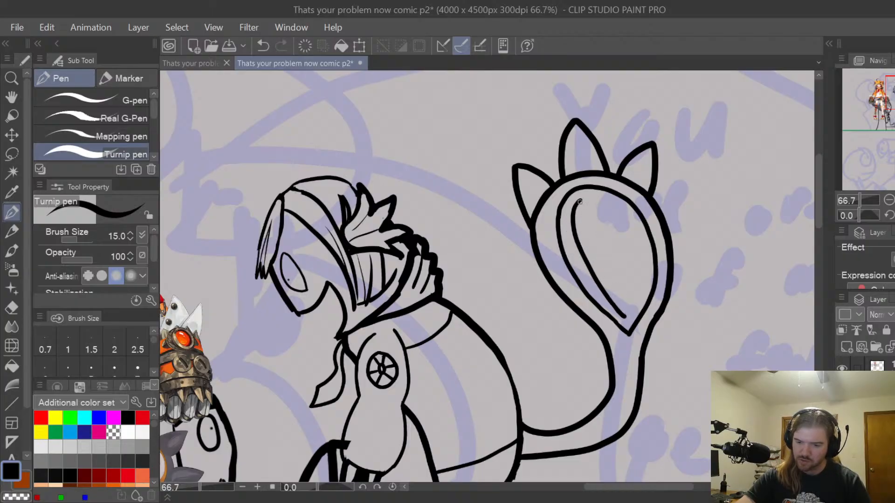
key(ctrl+z)
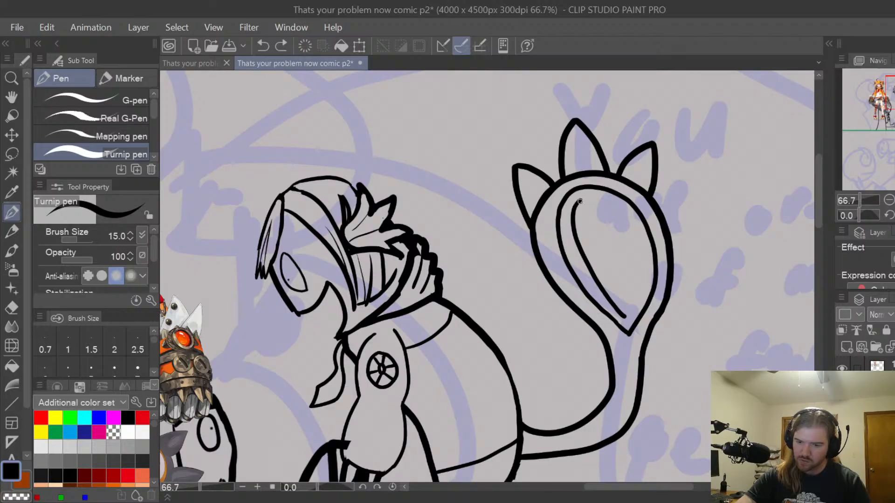
key(ctrl+z)
mouse_move(592, 198)
mouse_down()
mouse_move(627, 219)
mouse_move(644, 254)
mouse_move(627, 317)
mouse_move(713, 246)
mouse_move(693, 222)
mouse_up()
Ink a small circle near the rounded top of the inner teardrop, undoing the first attempts
key(space)
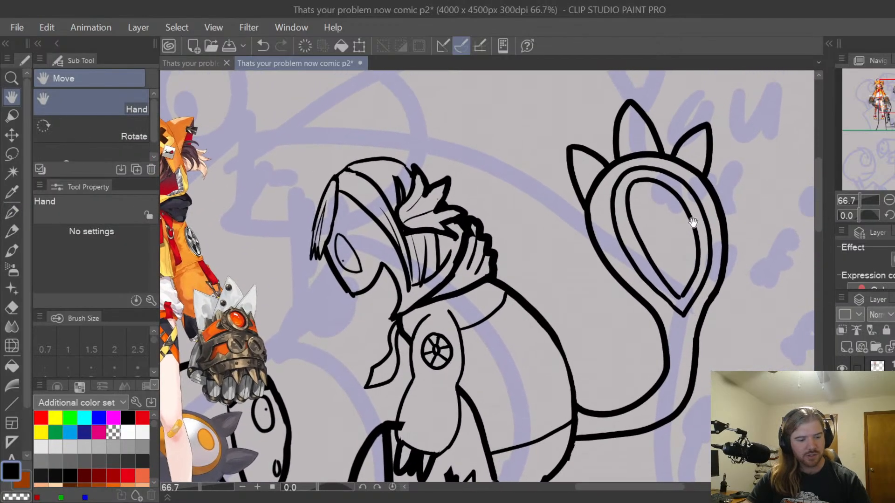
mouse_move(648, 192)
mouse_down()
mouse_move(660, 211)
mouse_move(646, 194)
mouse_move(653, 215)
mouse_move(647, 189)
mouse_move(641, 208)
mouse_move(657, 209)
mouse_move(655, 190)
mouse_move(642, 211)
mouse_move(659, 207)
mouse_move(647, 192)
mouse_up()
key(ctrl+z)
key(ctrl+z)
key(ctrl+z)
click(645, 190)
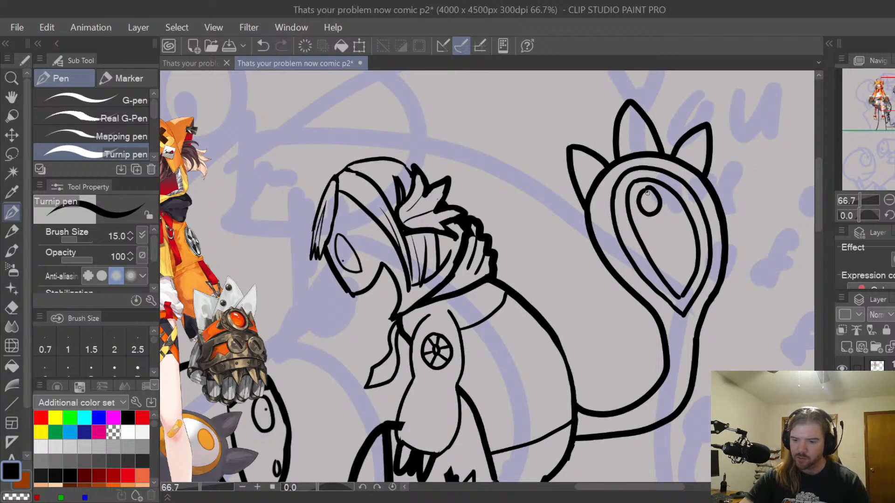
Erase the inner teardrop's side nearest the head with the Hard eraser at size 25 and redraw it closer to the outer teardrop
scroll(642, 192, up, 1)
key(e)
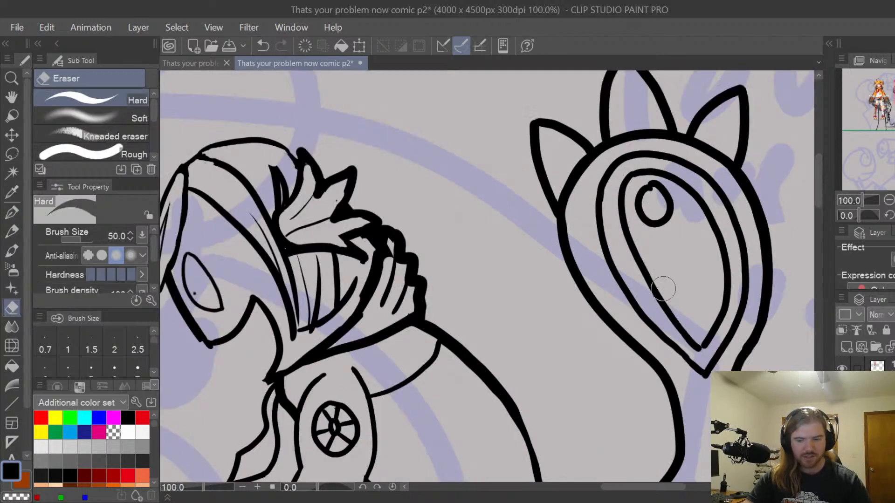
key(bracketleft)
key(bracketleft)
mouse_move(627, 198)
mouse_down()
mouse_move(632, 250)
mouse_move(631, 236)
mouse_move(664, 315)
mouse_move(698, 349)
mouse_up()
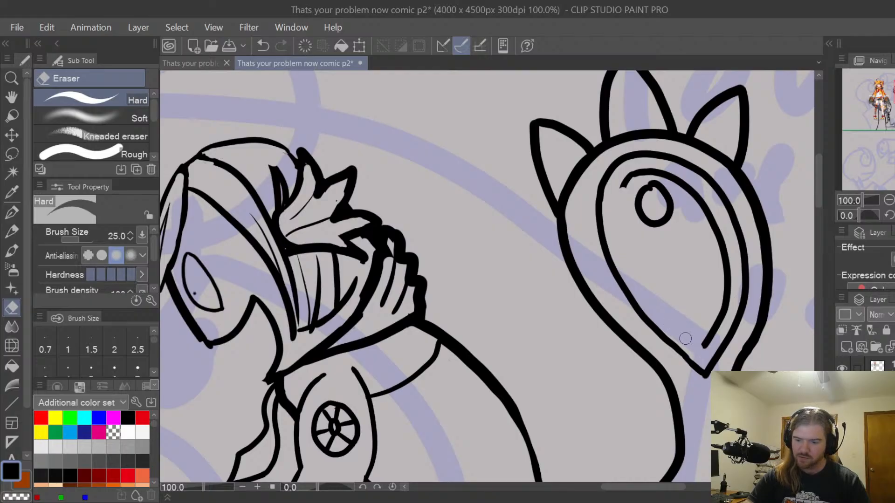
key(p)
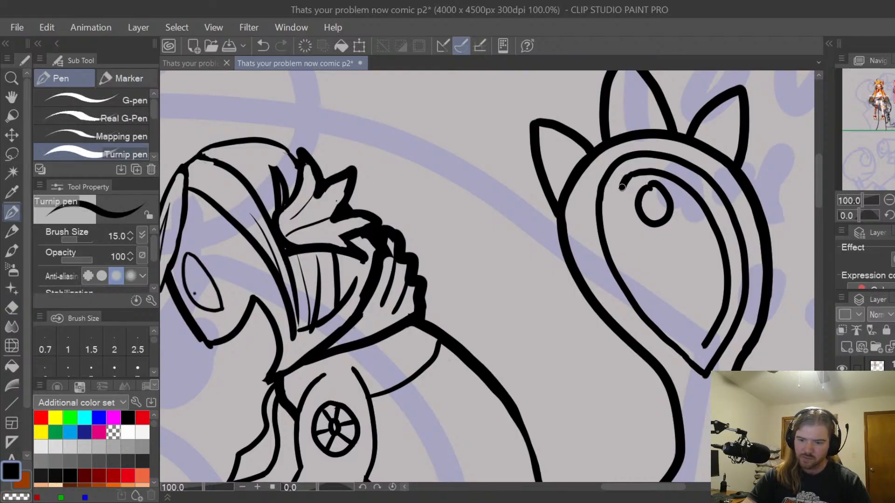
mouse_move(623, 186)
mouse_down()
mouse_move(614, 236)
mouse_move(627, 266)
mouse_move(695, 343)
mouse_up()
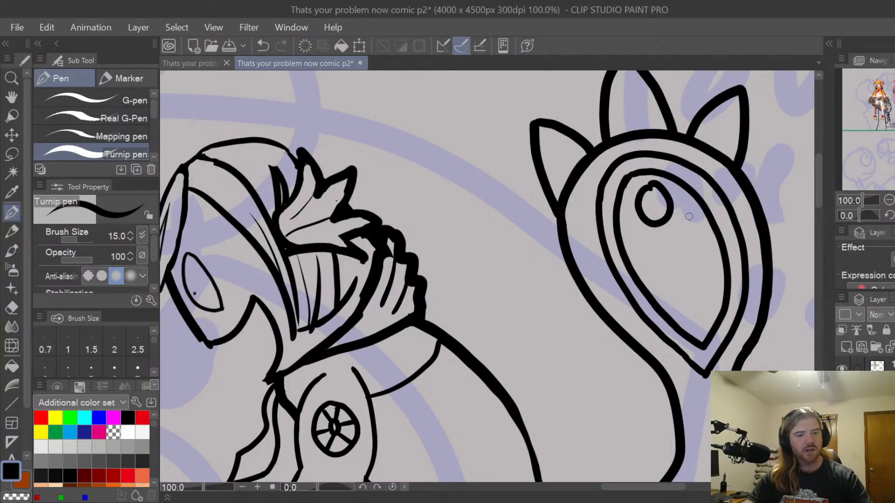
Erase the small circle inside the inner teardrop and redraw it larger with the Turnip pen
key(e)
scroll(671, 212, up, 1)
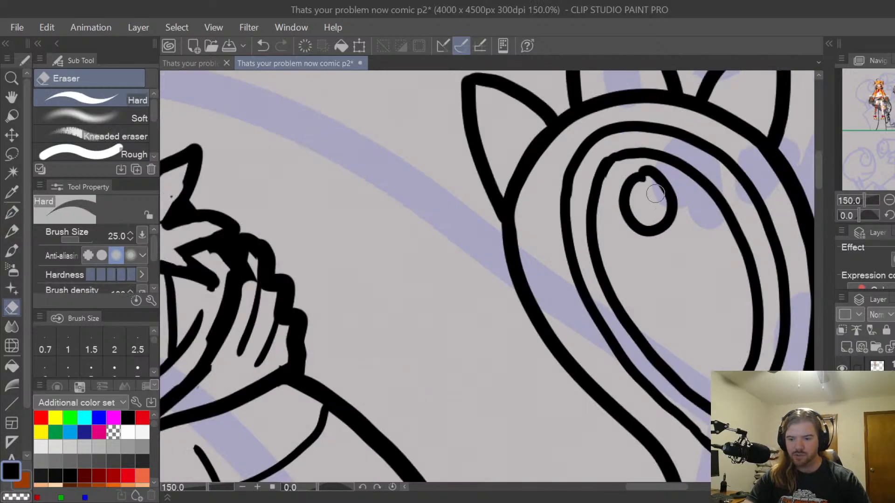
mouse_move(647, 185)
mouse_down()
mouse_move(629, 189)
mouse_move(625, 212)
mouse_move(644, 235)
mouse_move(670, 222)
mouse_move(662, 186)
mouse_move(641, 169)
mouse_move(618, 186)
mouse_move(614, 238)
mouse_move(657, 249)
mouse_up()
key(p)
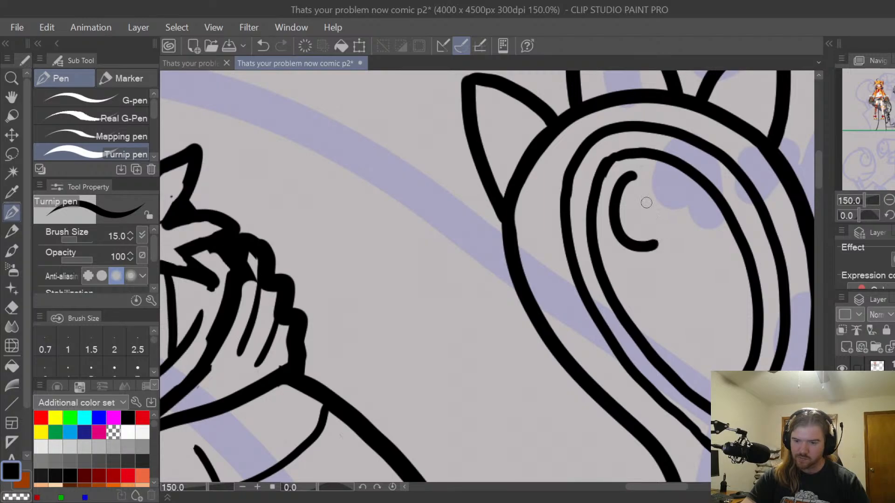
key(ctrl+z)
click(637, 177)
mouse_move(637, 177)
mouse_down()
mouse_move(645, 249)
mouse_move(684, 207)
mouse_move(667, 173)
mouse_move(626, 187)
mouse_up()
Examine the tail's markings and the whole first panel against the character reference at several zoom levels
key(h)
scroll(699, 175, down, 3)
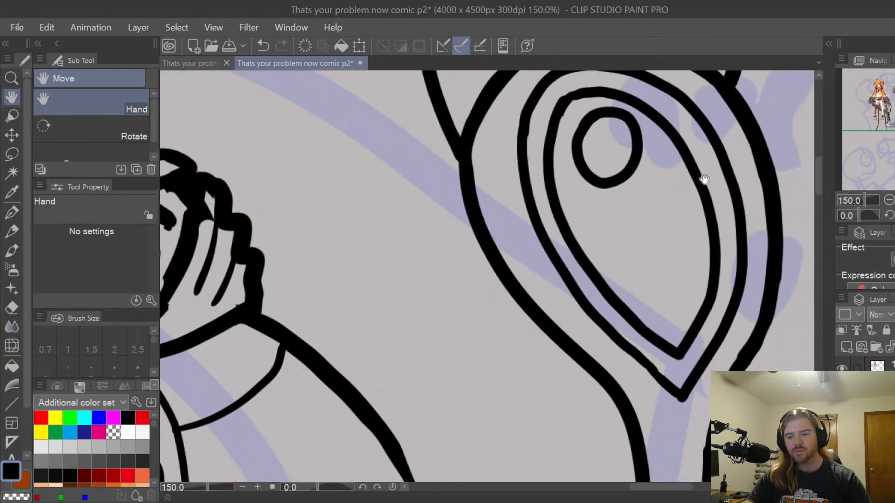
drag(720, 166, 663, 202)
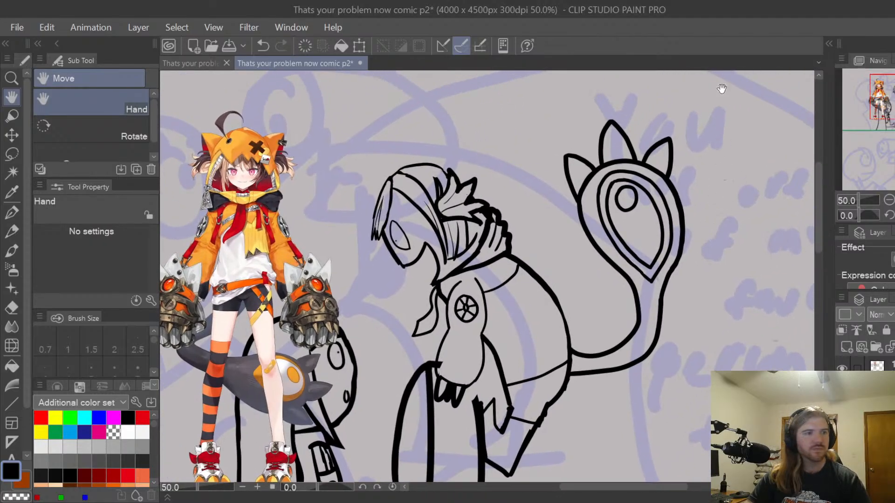
drag(657, 231, 652, 275)
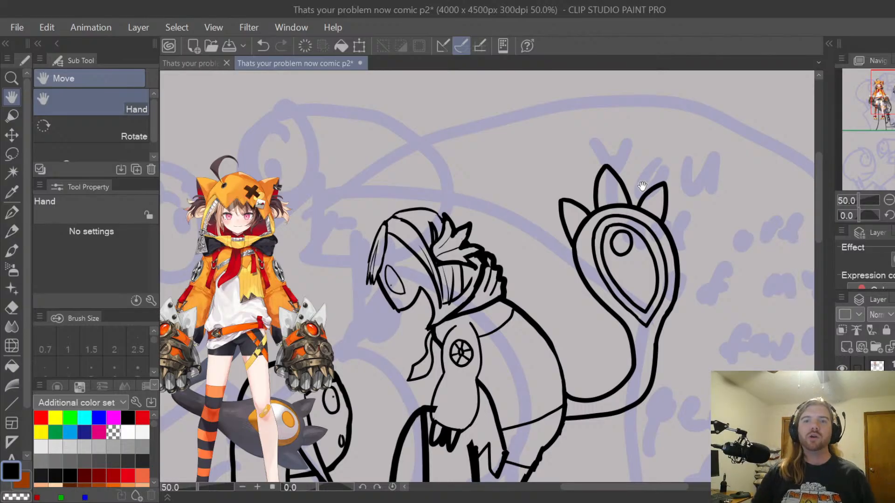
scroll(664, 291, down, 2)
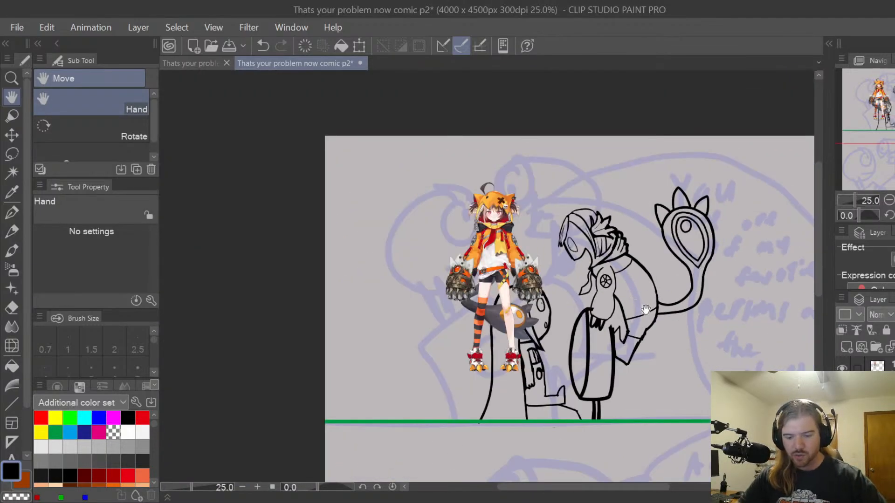
scroll(698, 323, up, 2)
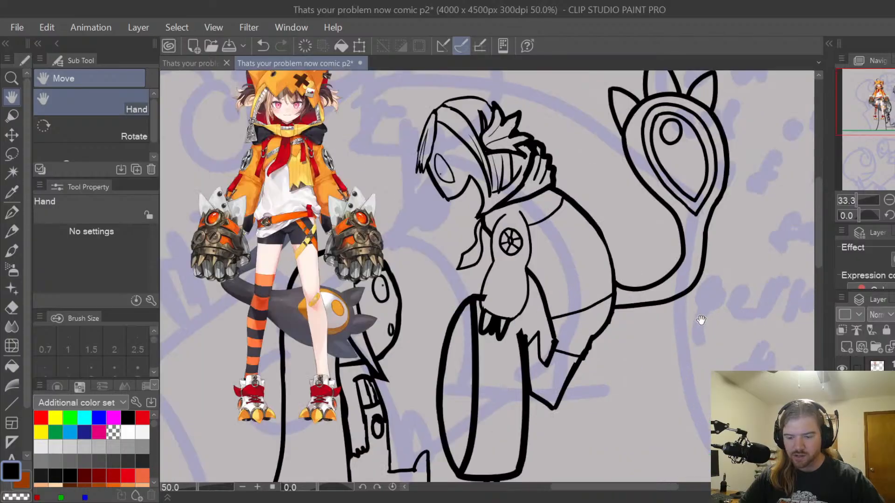
drag(656, 326, 665, 305)
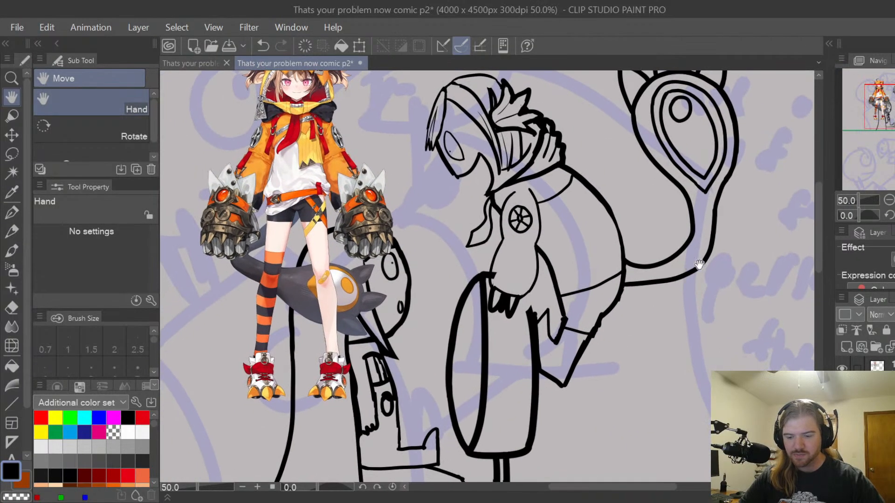
drag(674, 263, 668, 328)
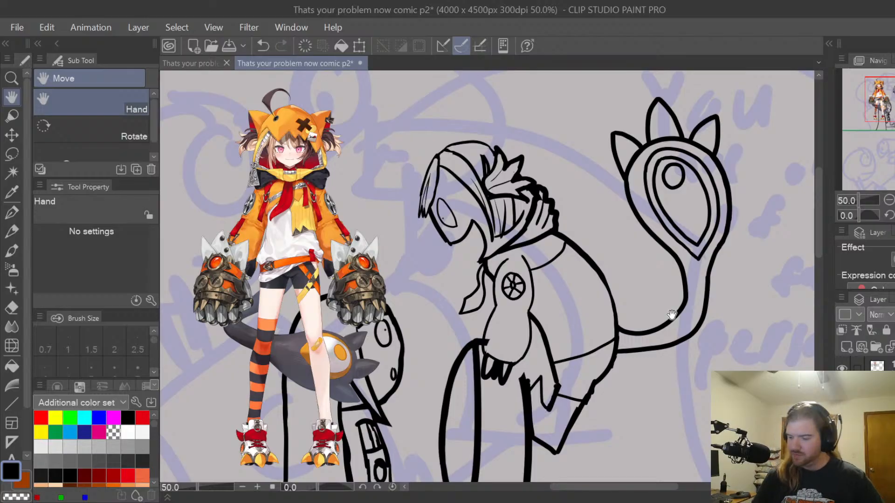
scroll(672, 315, down, 1)
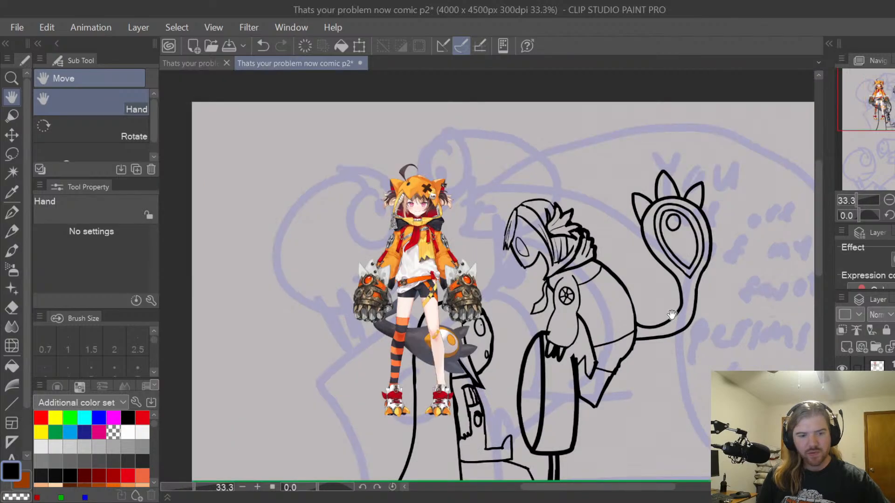
drag(729, 349, 683, 278)
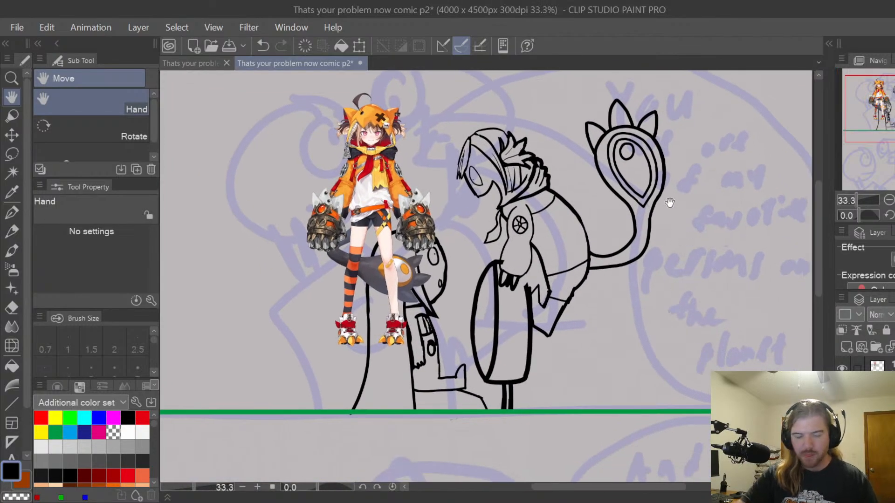
Lasso the taller figure together with its tail and move it slightly down so it sits lower behind the chair
scroll(818, 240, down, 1)
scroll(821, 202, up, 2)
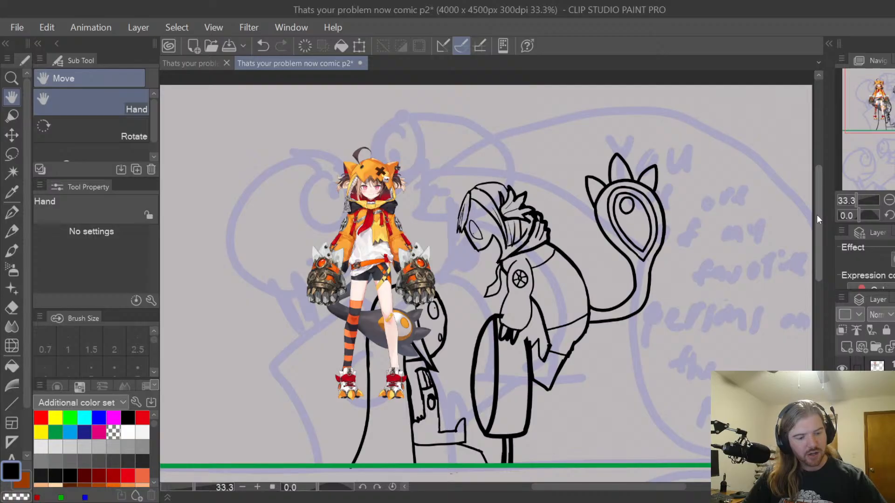
key(m)
mouse_move(542, 411)
mouse_down()
mouse_move(657, 349)
mouse_move(710, 184)
mouse_move(604, 133)
mouse_move(470, 158)
mouse_move(439, 226)
mouse_move(503, 388)
mouse_move(564, 406)
mouse_up()
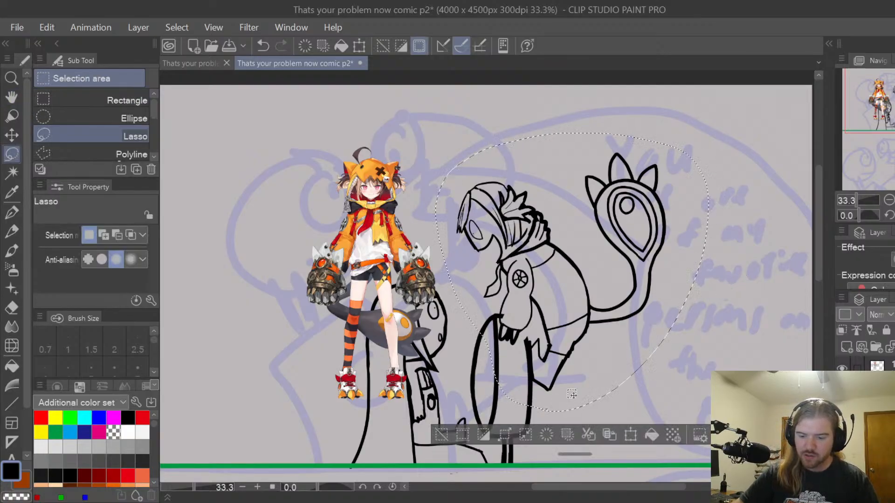
click(627, 436)
drag(566, 306, 569, 312)
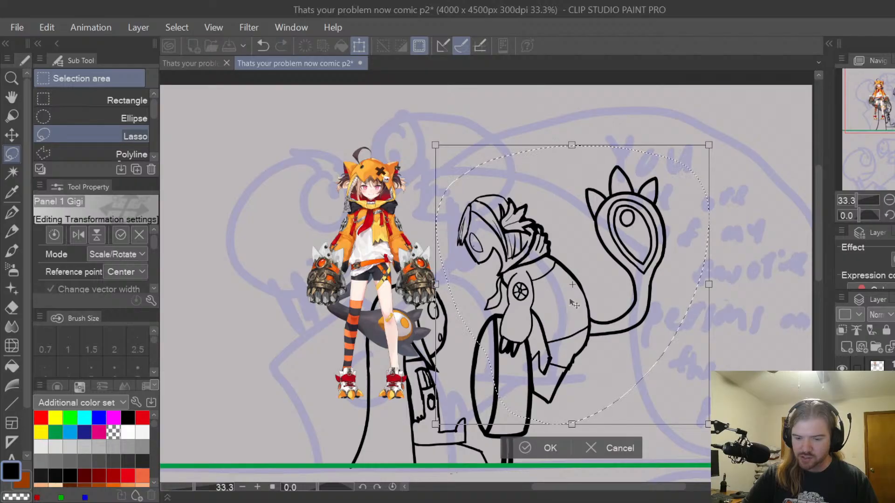
click(526, 443)
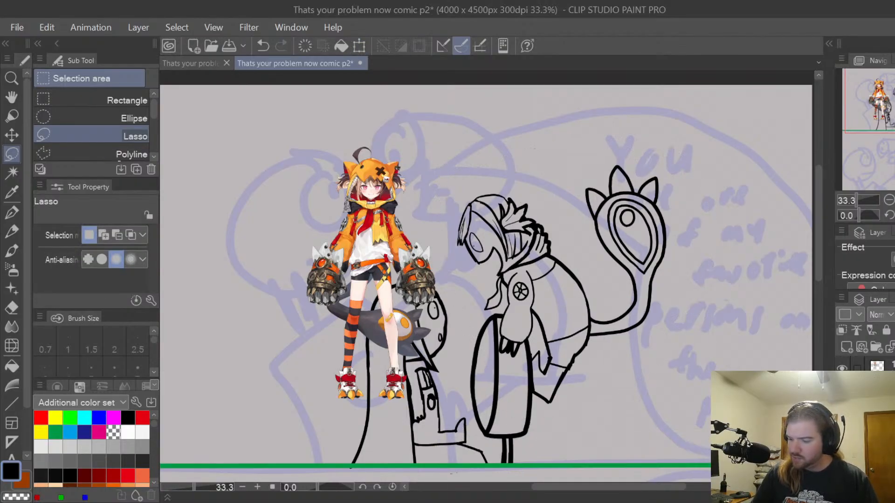
Check the hidden line-art layer by showing and hiding it, and hide the character reference image
click(842, 410)
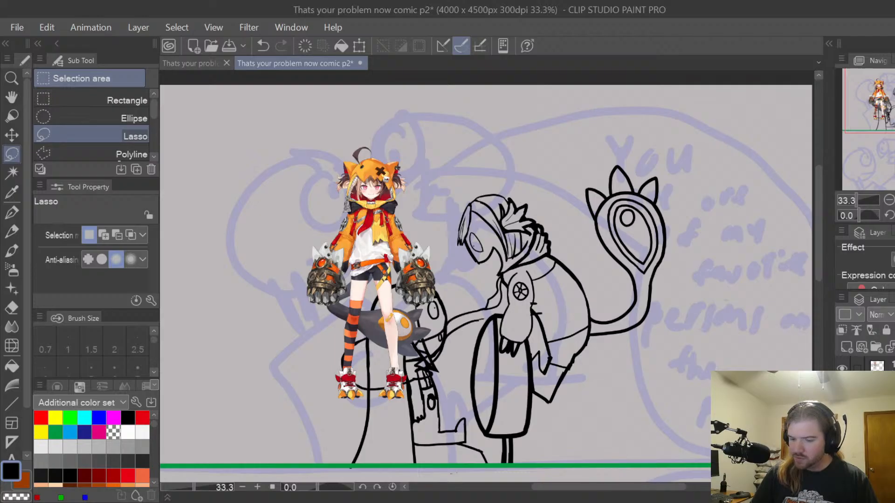
click(841, 410)
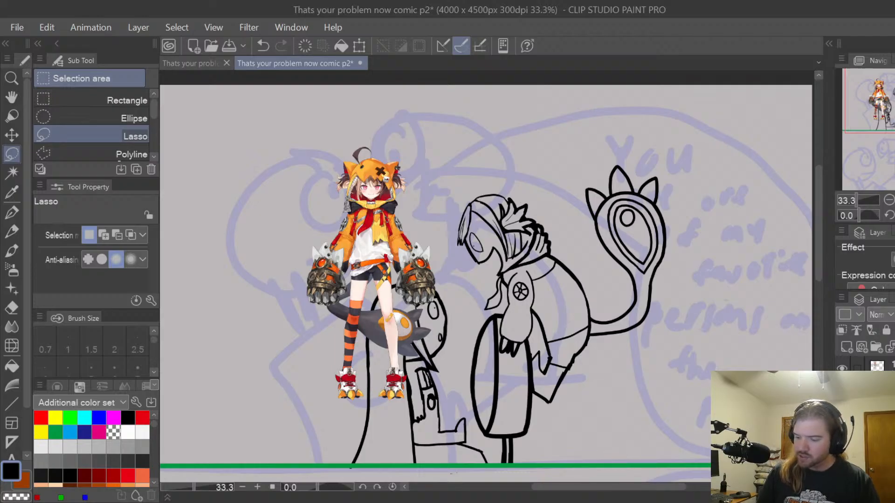
click(871, 433)
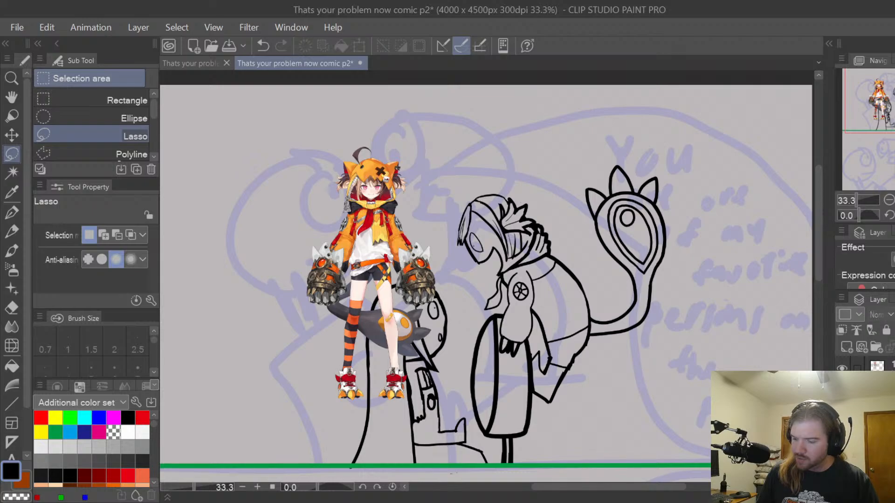
click(862, 183)
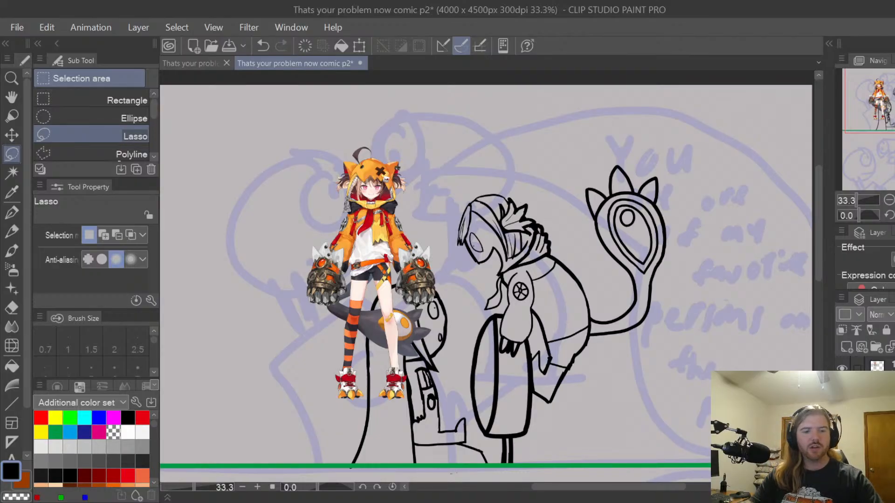
key(space)
drag(662, 275, 659, 262)
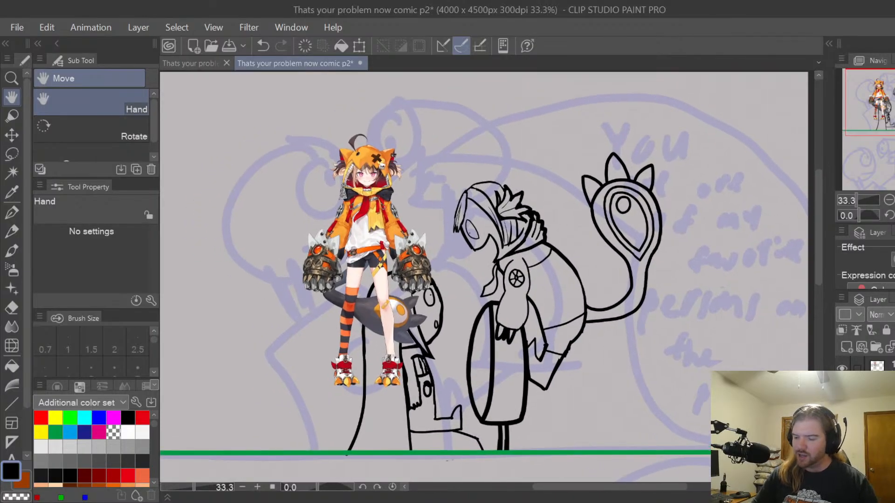
click(843, 366)
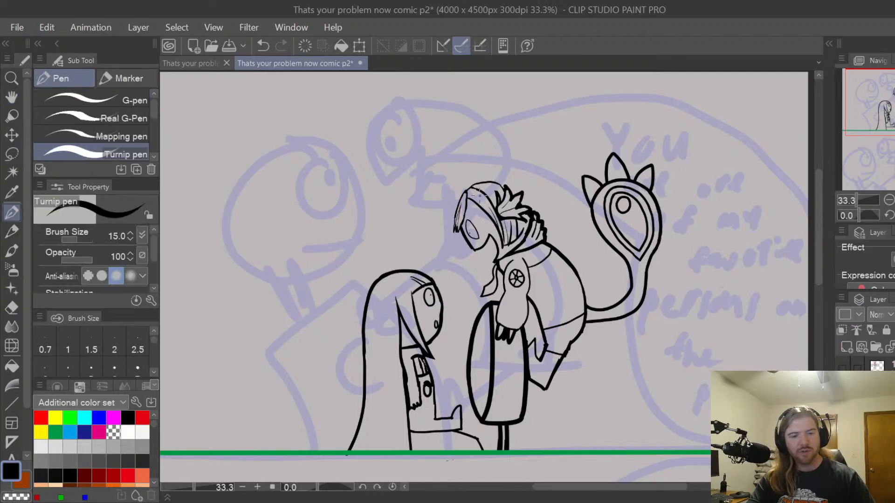
Ink a long curved, pointed hair strand arching forward from the taller figure's head with the Turnip pen at size 15, undoing failed strokes
key(space)
drag(475, 193, 592, 250)
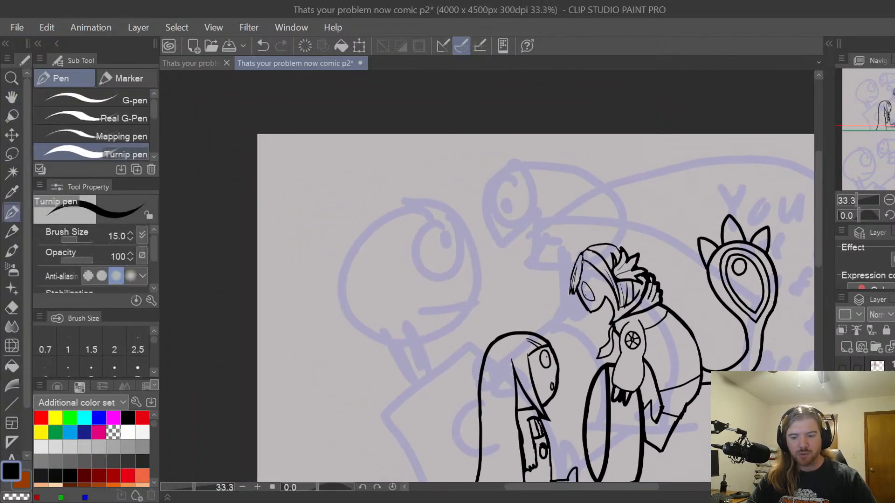
scroll(576, 254, up, 1)
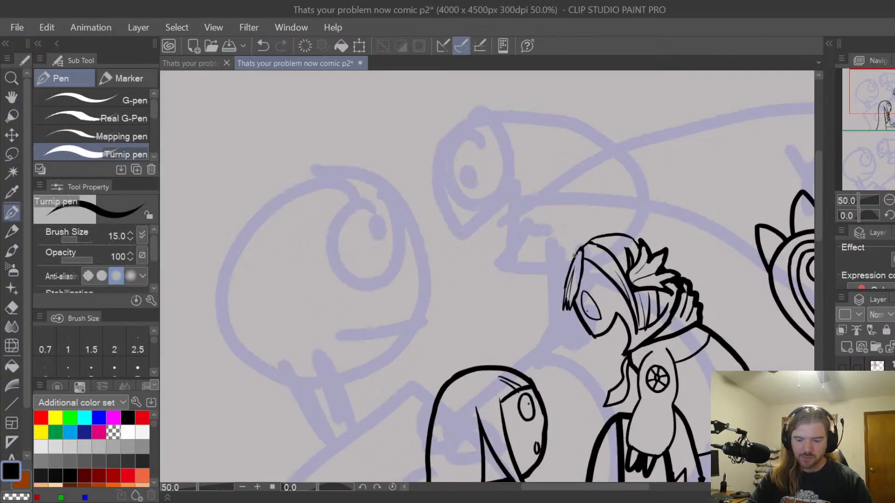
mouse_move(576, 254)
mouse_down()
mouse_move(486, 258)
mouse_move(462, 315)
mouse_up()
key(ctrl+z)
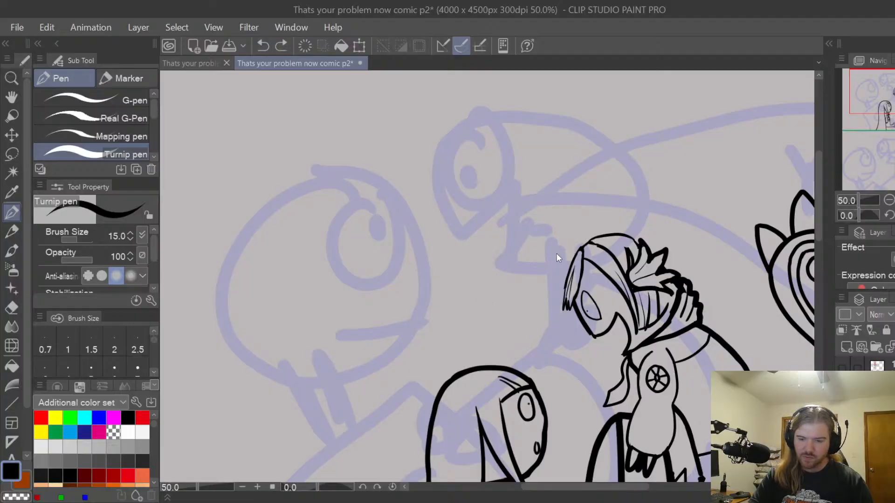
mouse_move(575, 254)
mouse_down()
mouse_move(554, 239)
mouse_move(472, 242)
mouse_move(474, 336)
mouse_move(483, 346)
mouse_move(474, 268)
mouse_move(536, 236)
mouse_up()
key(ctrl+z)
mouse_move(478, 266)
mouse_down()
mouse_move(480, 256)
mouse_move(524, 235)
mouse_up()
key(ctrl+z)
key(ctrl+z)
key(ctrl+z)
key(ctrl+z)
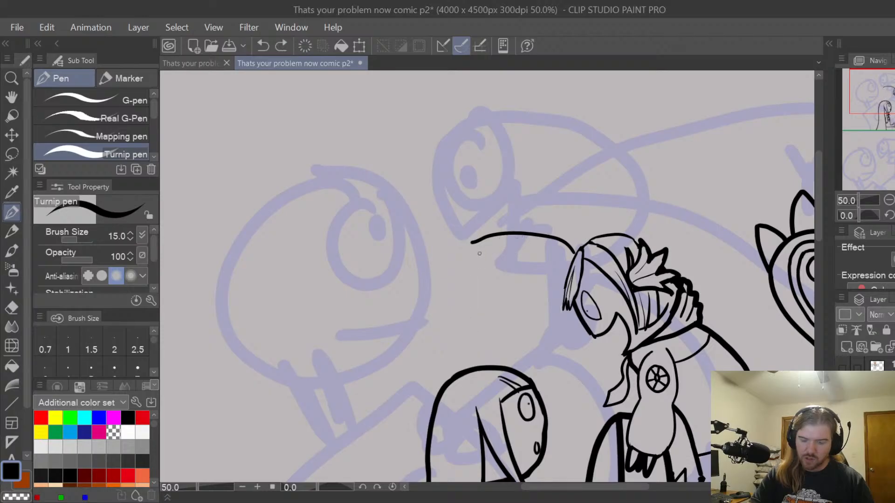
mouse_move(565, 243)
mouse_down()
mouse_move(518, 232)
mouse_move(459, 254)
mouse_move(445, 276)
mouse_move(470, 355)
mouse_move(465, 277)
mouse_move(481, 256)
mouse_move(543, 236)
mouse_up()
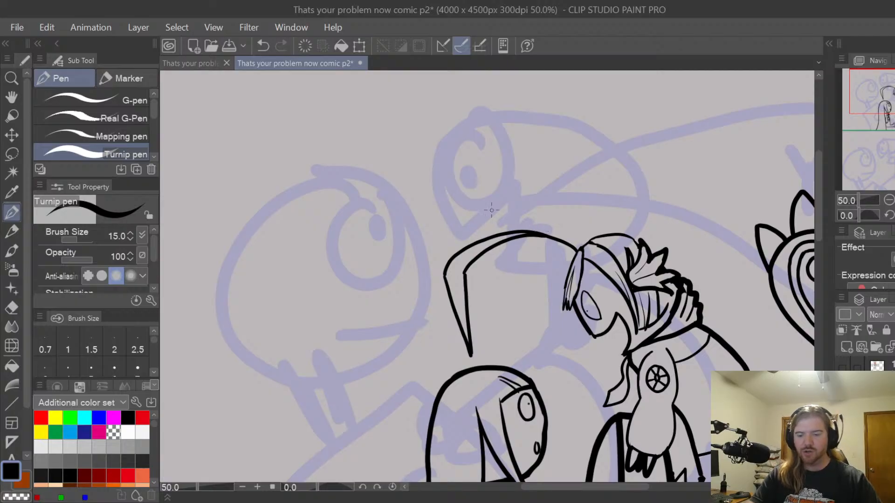
Review the first panel with its new hair strand and compare it with page one of the comic
scroll(492, 210, down, 1)
key(space)
drag(649, 293, 628, 260)
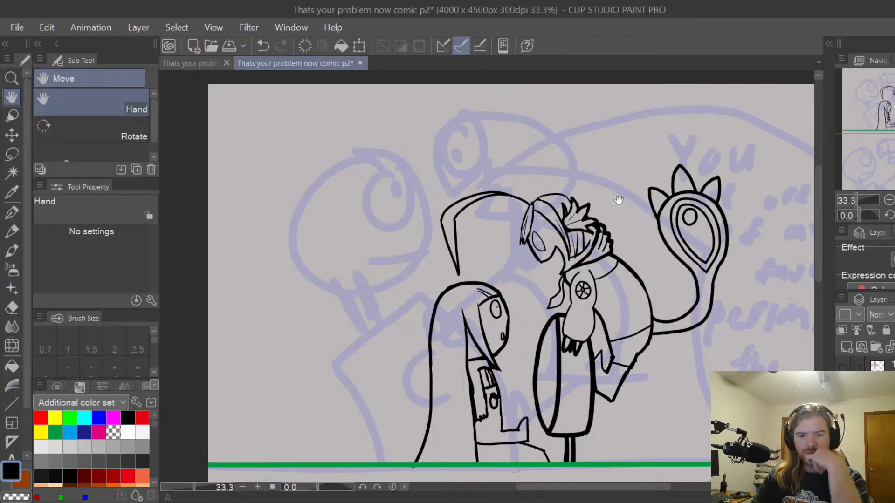
click(200, 63)
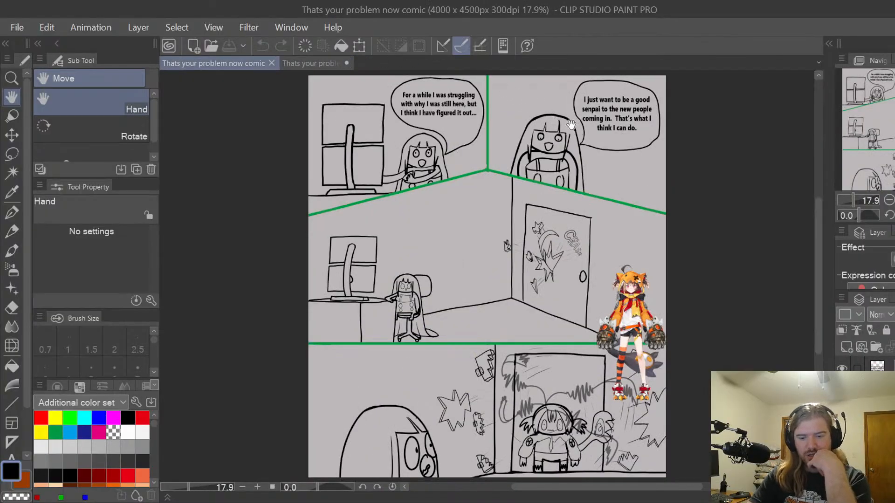
click(298, 63)
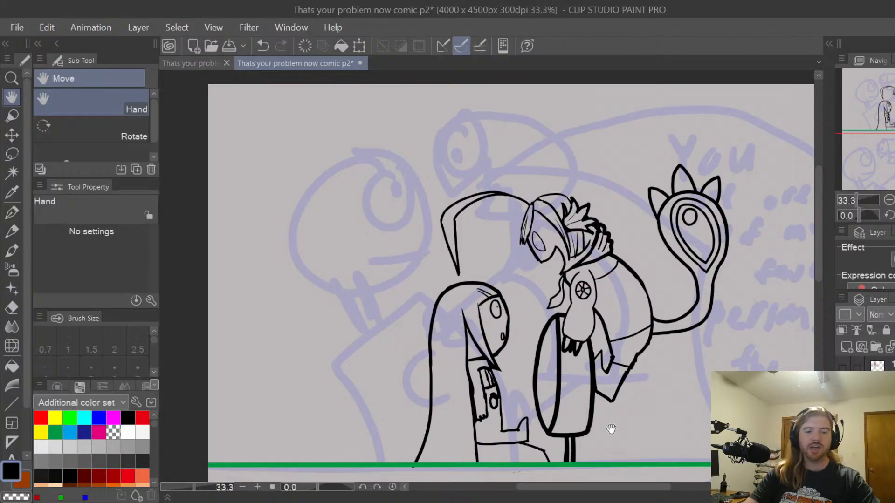
mouse_move(675, 318)
mouse_down()
mouse_move(663, 243)
mouse_move(597, 330)
mouse_move(605, 355)
mouse_move(674, 312)
mouse_up()
scroll(660, 247, down, 3)
scroll(592, 324, up, 3)
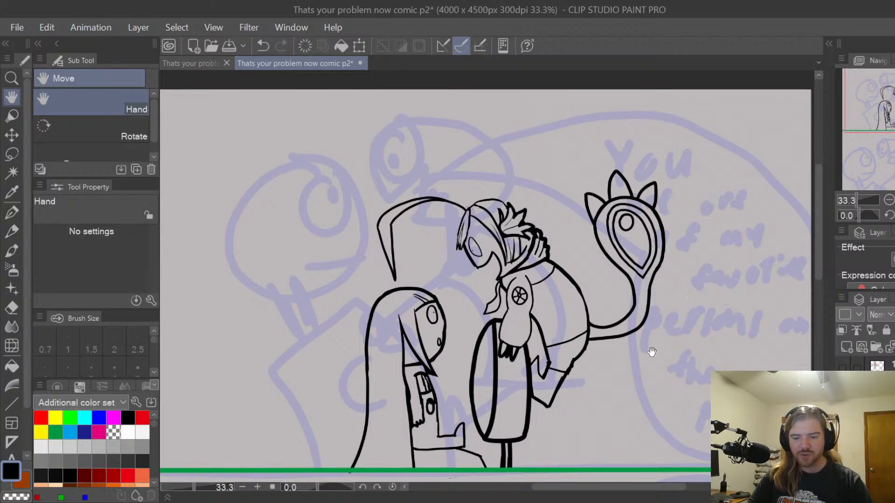
drag(669, 328, 674, 311)
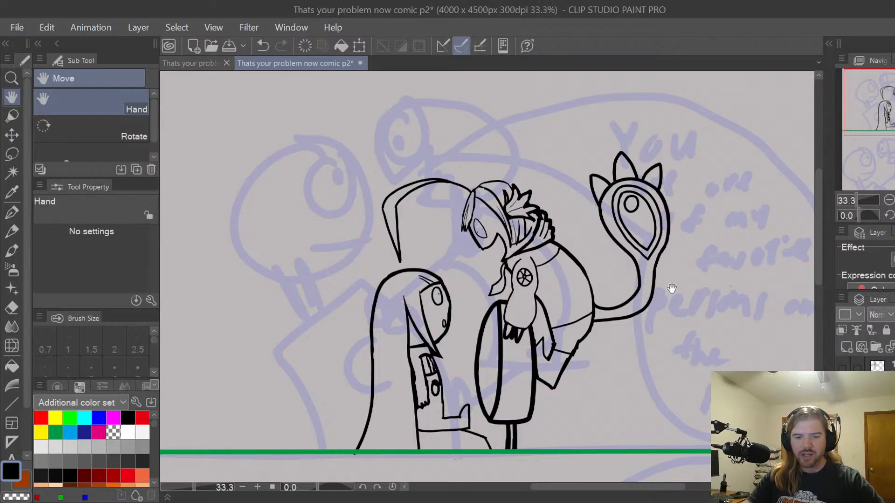
Examine how the long-haired character's face and eyes are drawn on page one against page two's first panel
click(189, 63)
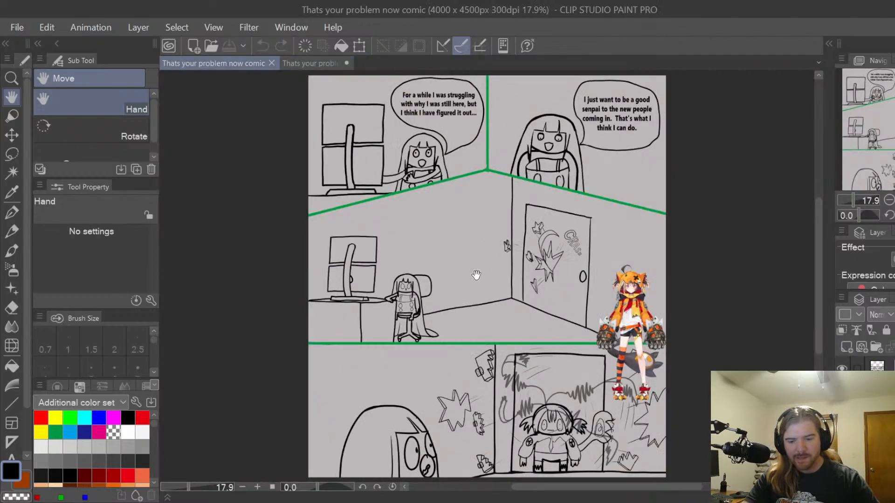
scroll(433, 319, up, 3)
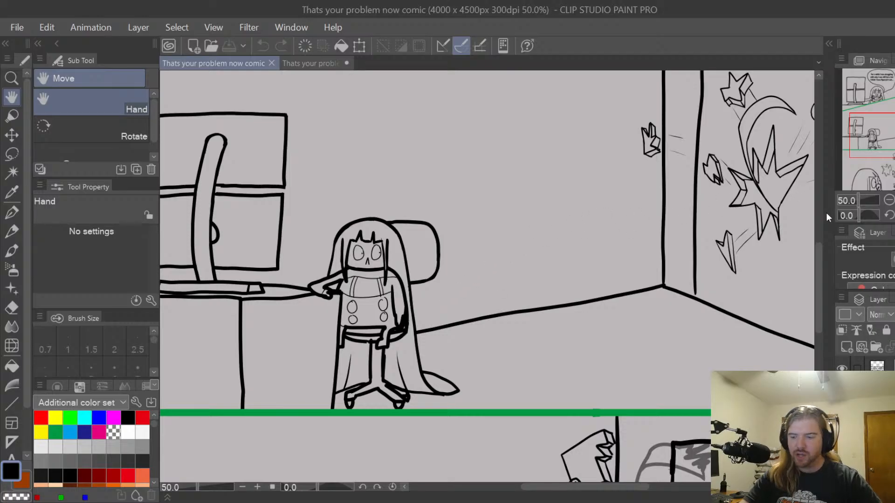
scroll(812, 301, down, 4)
scroll(812, 301, down, 2)
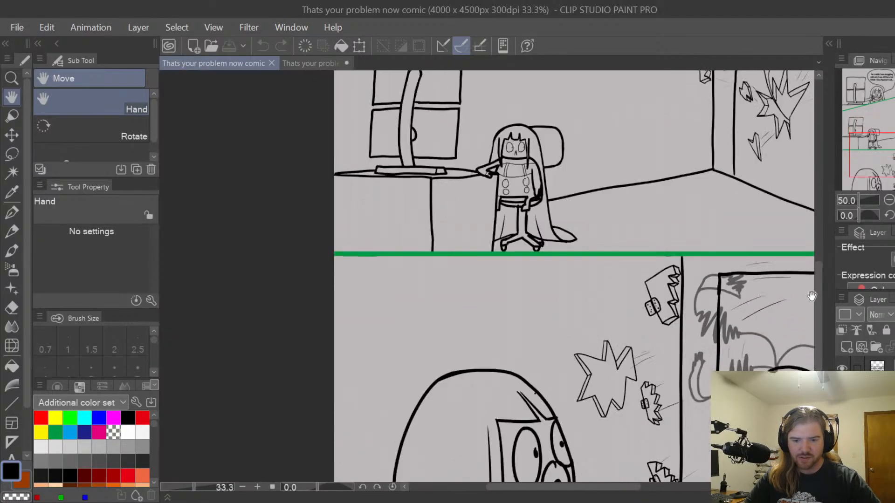
scroll(799, 304, up, 1)
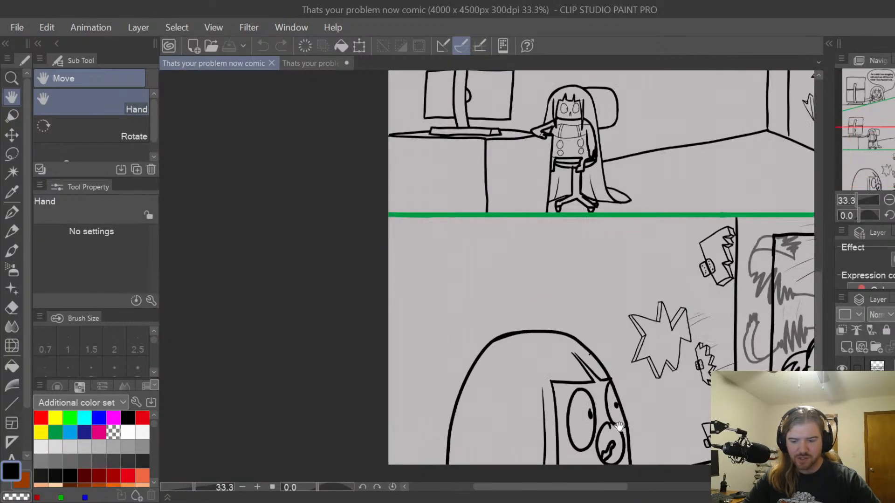
click(313, 66)
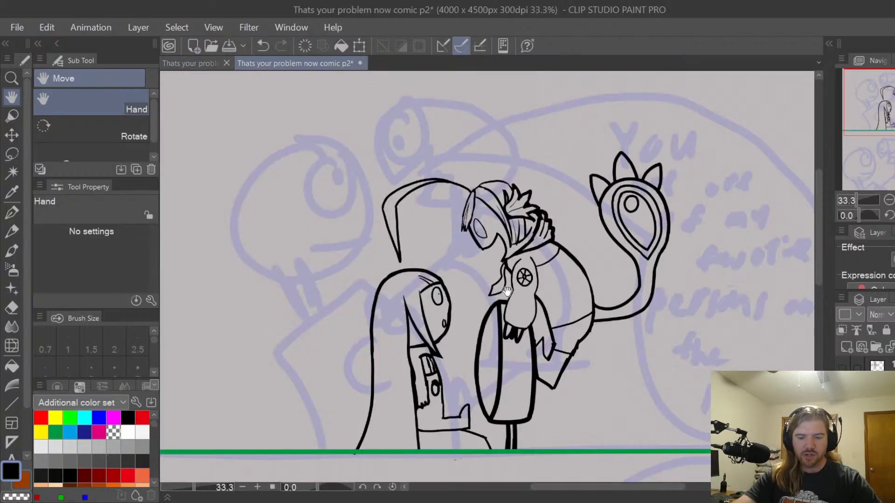
scroll(499, 311, up, 3)
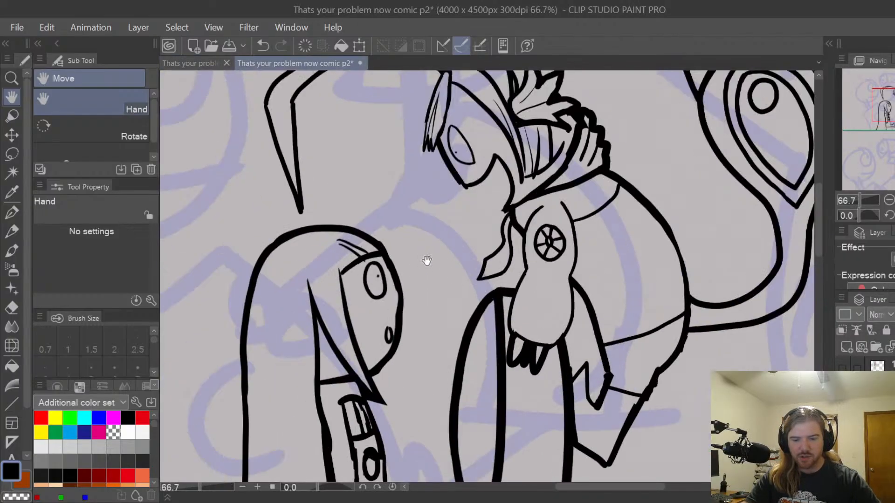
click(201, 66)
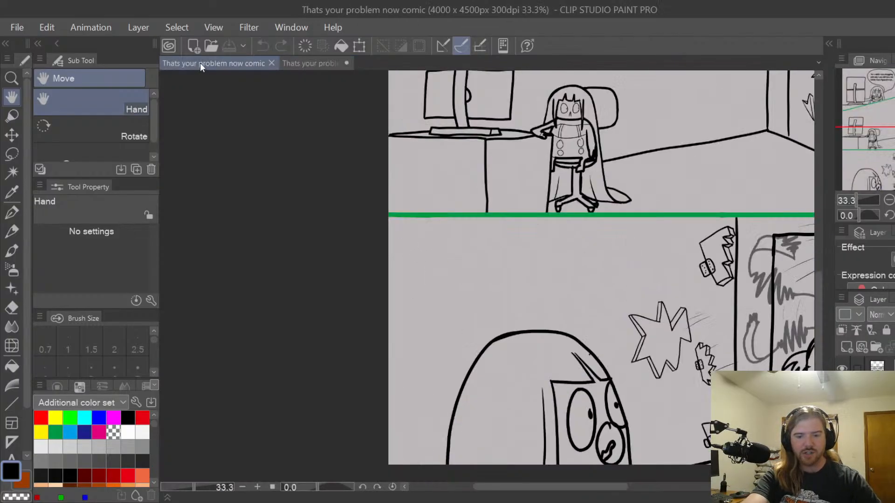
click(338, 65)
scroll(397, 281, up, 2)
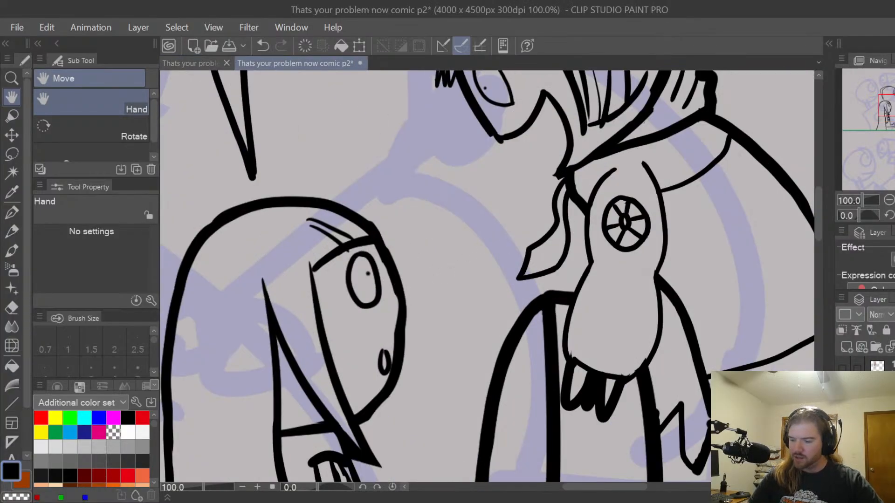
Lasso the shorter figure's eye and enlarge it with its pupil using the Scale/Rotate transformation
key(m)
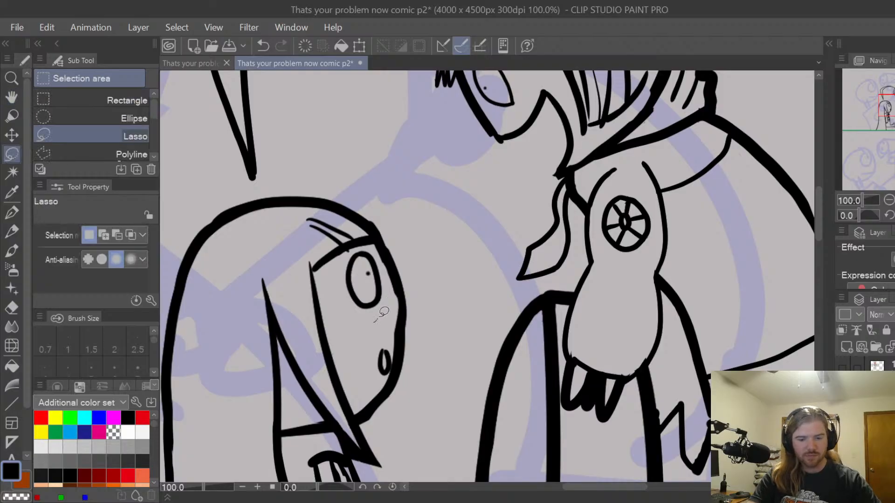
mouse_move(375, 321)
mouse_down()
mouse_move(387, 284)
mouse_move(367, 247)
mouse_up()
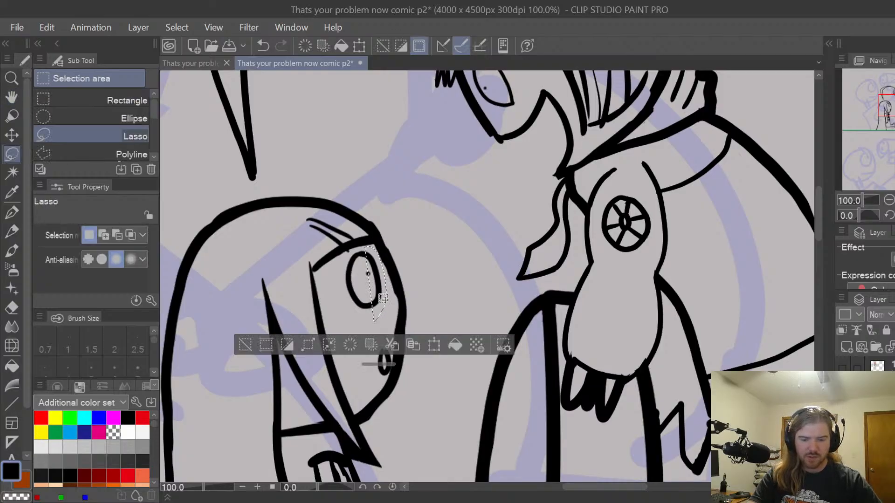
click(345, 302)
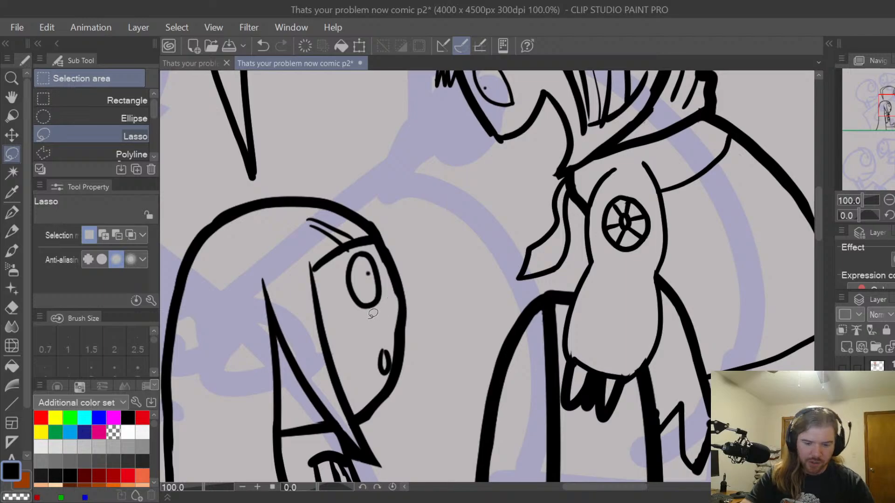
mouse_move(373, 313)
mouse_down()
mouse_move(386, 282)
mouse_move(380, 256)
mouse_move(363, 246)
mouse_move(345, 257)
mouse_move(336, 294)
mouse_move(357, 320)
mouse_move(312, 352)
mouse_up()
key(ctrl+t)
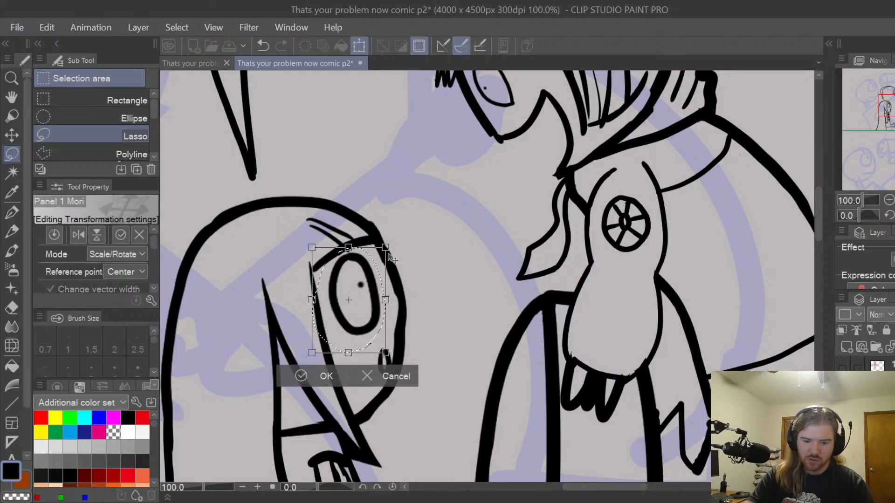
click(301, 376)
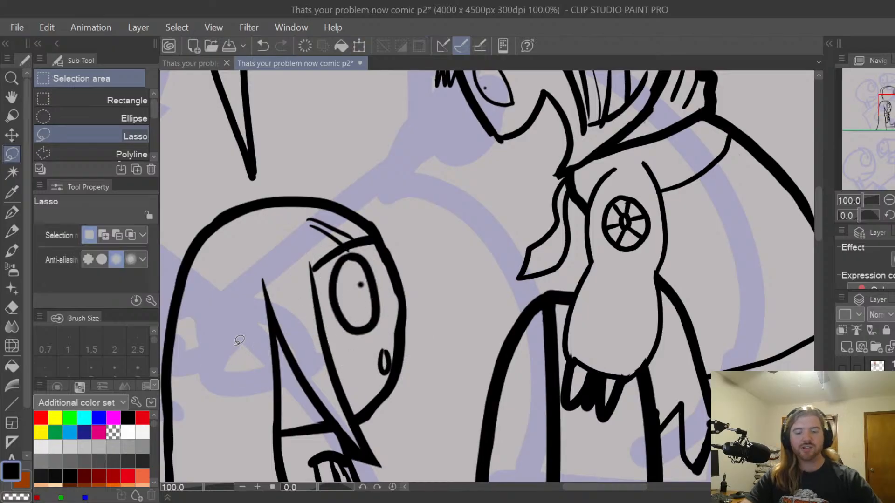
Lasso the taller figure's eye with its pupil and enlarge it slightly toward the upper right using the Scale/Rotate transformation
scroll(239, 340, down, 2)
key(space)
drag(525, 303, 608, 302)
drag(509, 216, 536, 296)
scroll(523, 297, up, 1)
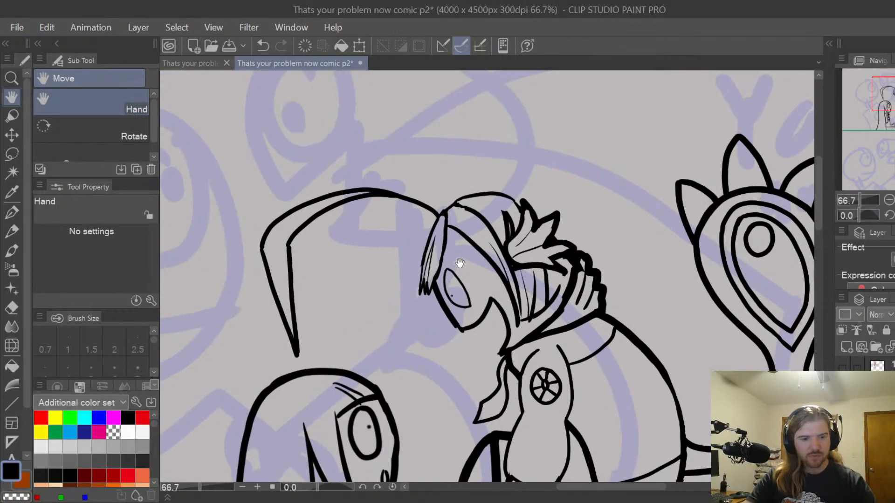
scroll(455, 264, up, 2)
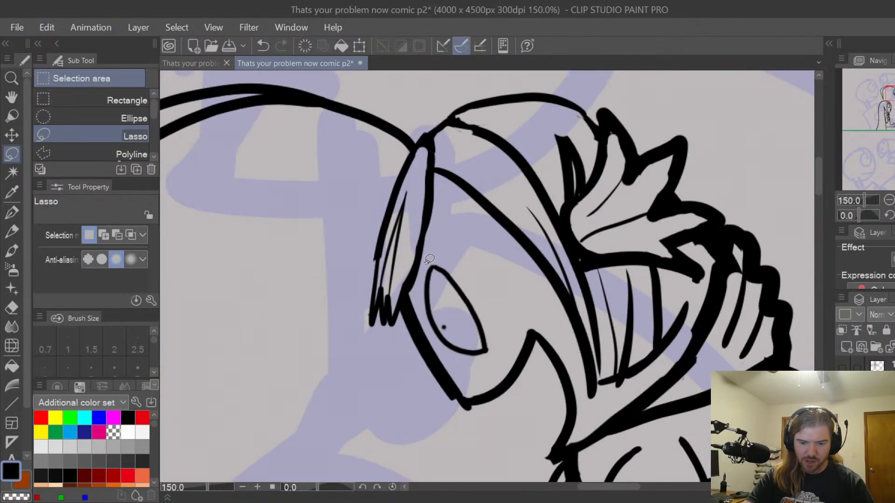
mouse_move(429, 259)
mouse_down()
mouse_move(420, 312)
mouse_move(444, 355)
mouse_move(489, 358)
mouse_move(489, 287)
mouse_move(419, 262)
mouse_up()
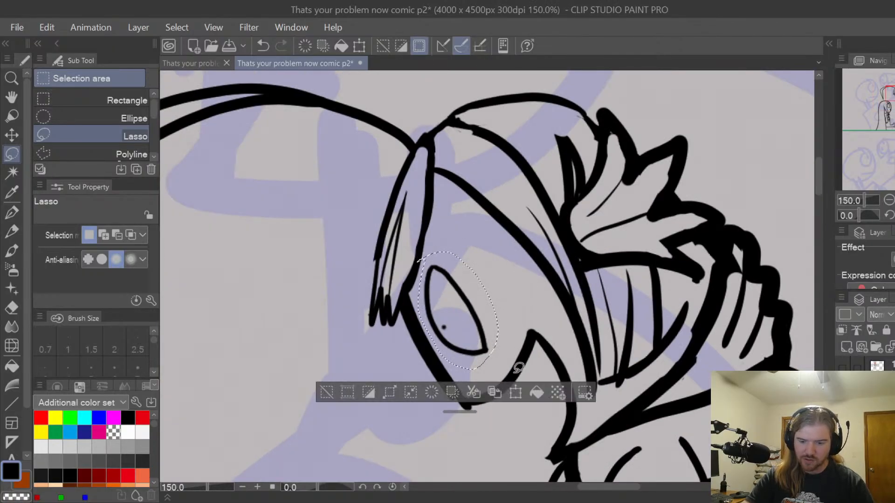
key(ctrl+t)
drag(490, 254, 517, 223)
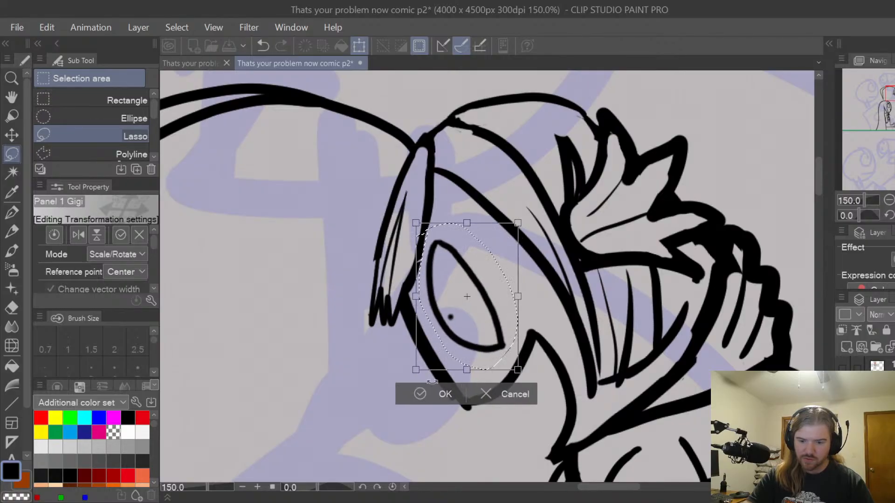
click(438, 394)
key(ctrl+d)
Ink a second oval button below the first on the shorter figure's clothing with the Turnip pen at size 15, undoing failed strokes
scroll(354, 358, down, 3)
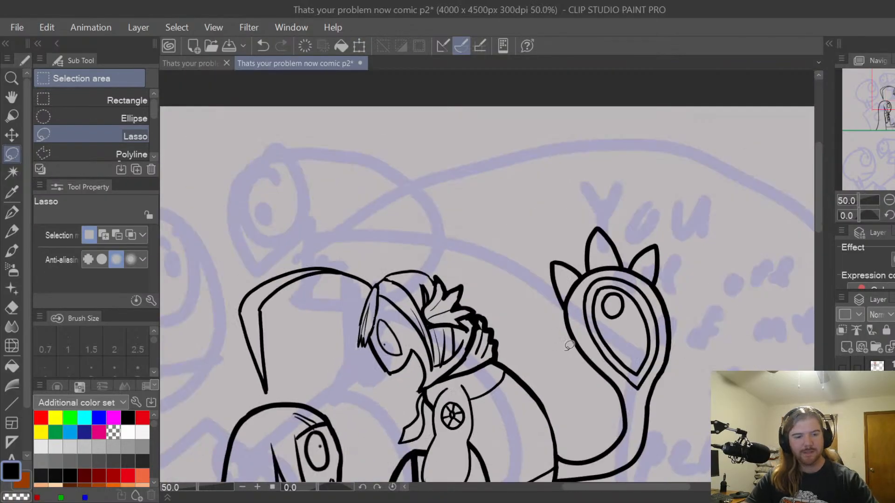
key(space)
drag(553, 373, 629, 254)
drag(589, 340, 576, 318)
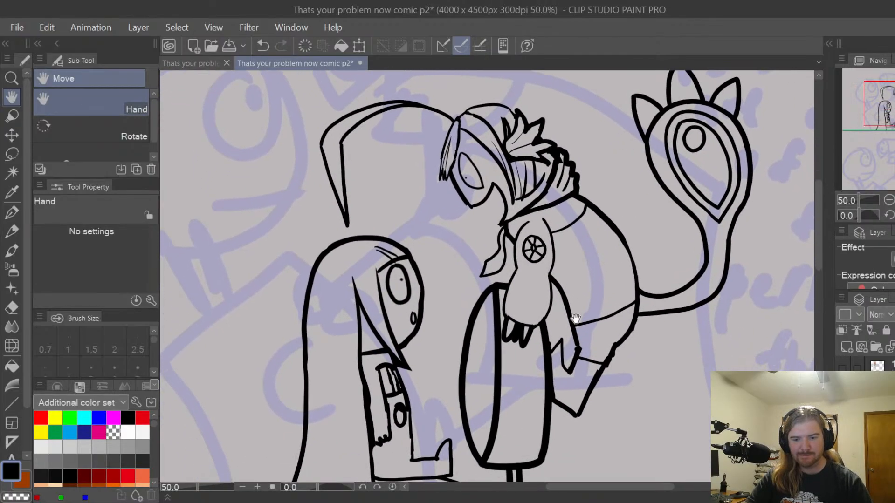
drag(571, 353, 596, 293)
drag(606, 346, 615, 288)
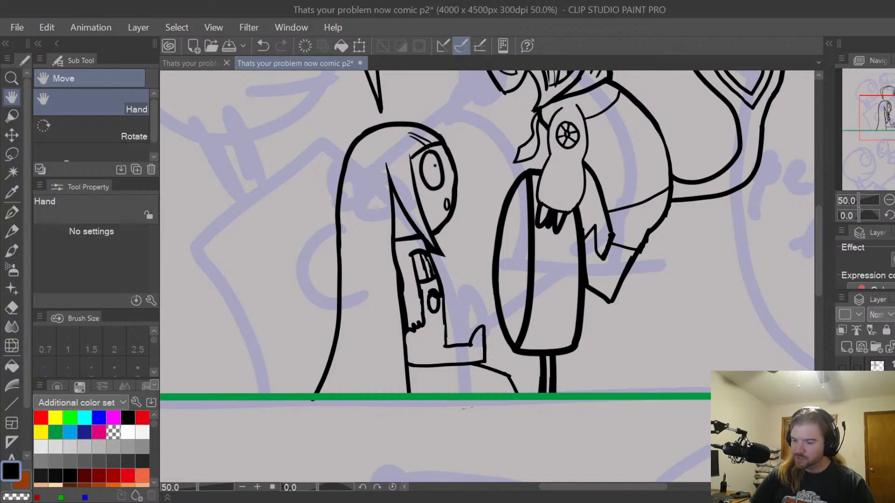
scroll(428, 324, up, 3)
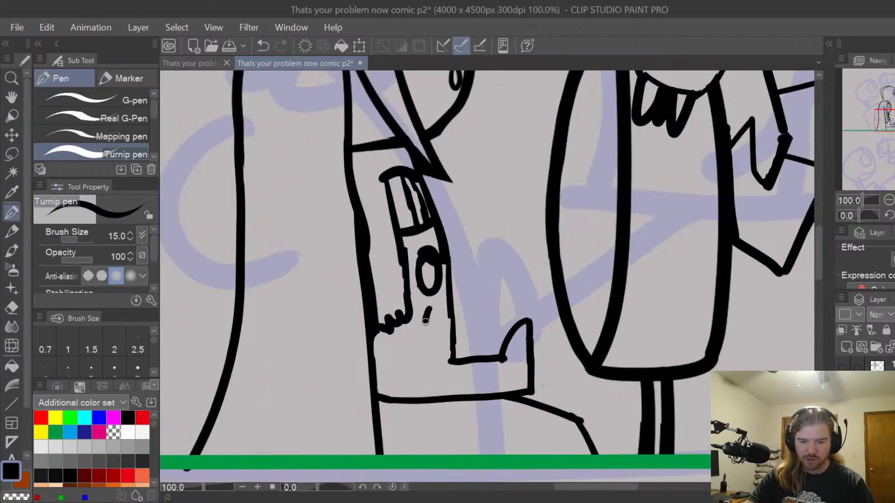
mouse_move(425, 321)
mouse_down()
mouse_move(434, 305)
mouse_move(431, 346)
mouse_move(443, 318)
mouse_move(431, 347)
mouse_move(442, 308)
mouse_move(431, 349)
mouse_move(444, 311)
mouse_move(431, 308)
mouse_move(432, 353)
mouse_move(443, 305)
mouse_up()
key(ctrl+z)
key(ctrl+z)
key(ctrl+z)
key(ctrl+z)
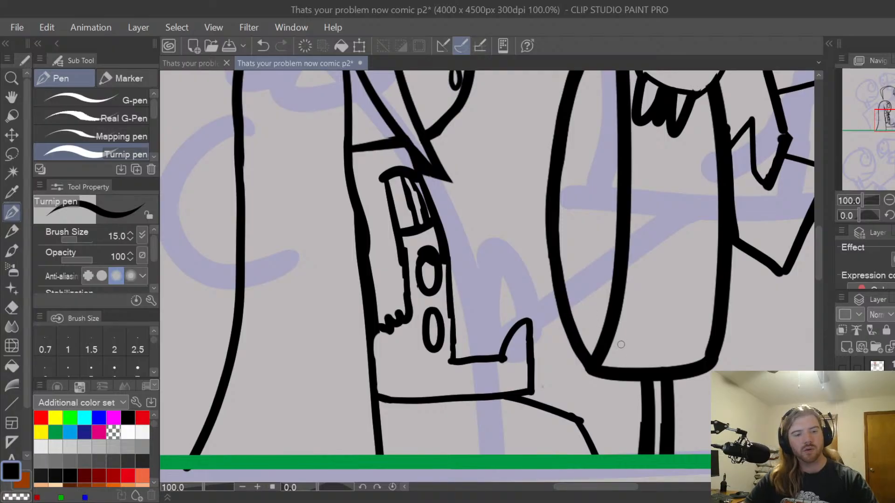
Review the first panel's overall composition, comparing the figures' placement with the rough sketch and speech bubble area
key(space)
mouse_move(648, 311)
mouse_down()
mouse_move(617, 294)
mouse_move(632, 317)
mouse_up()
scroll(629, 300, down, 2)
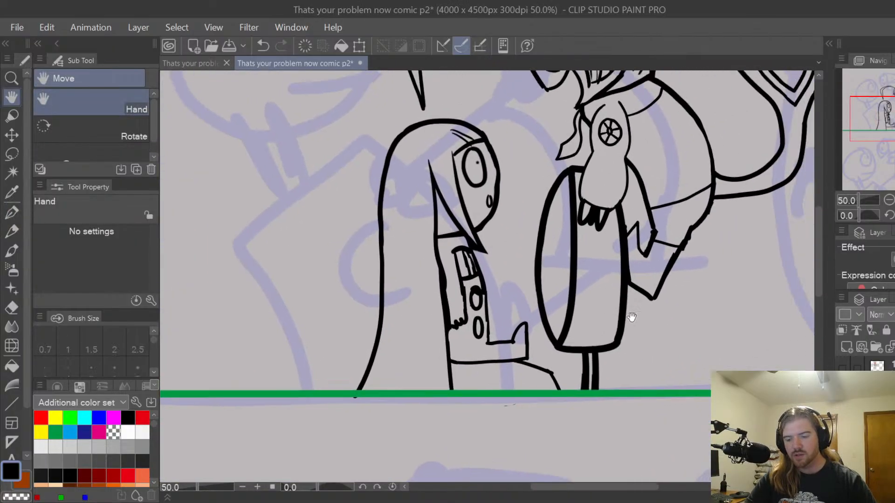
scroll(632, 317, down, 2)
drag(620, 247, 666, 245)
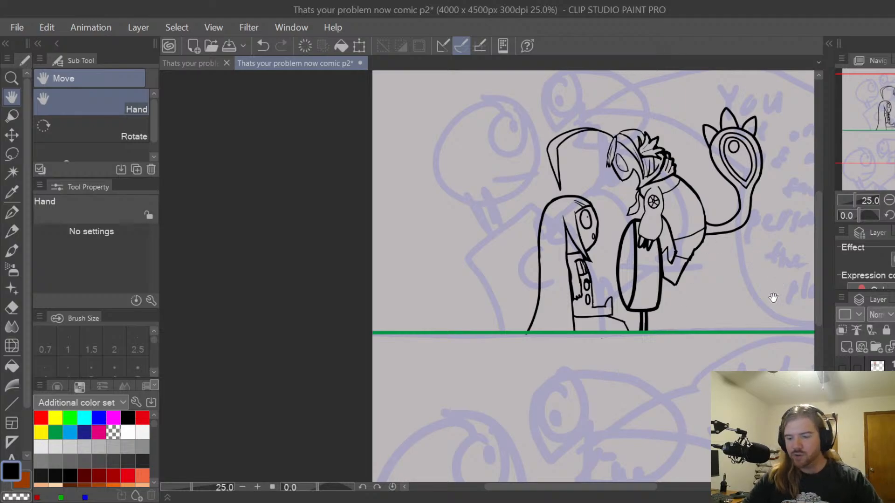
drag(756, 240, 632, 322)
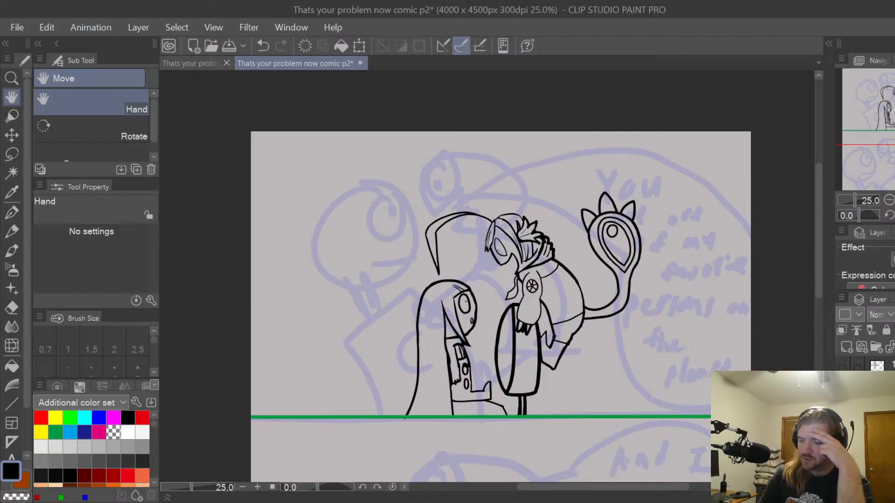
scroll(867, 364, down, 2)
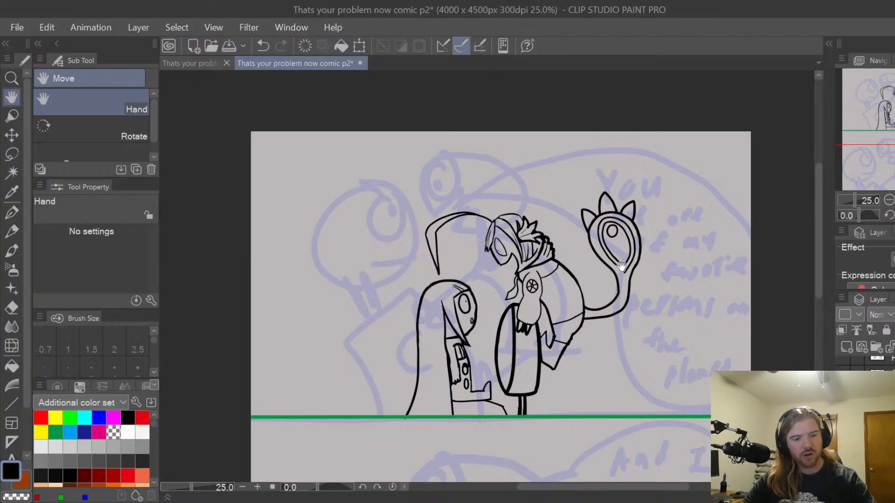
key(m)
mouse_move(522, 440)
mouse_down()
mouse_move(499, 240)
mouse_move(518, 443)
mouse_up()
key(ctrl+t)
mouse_move(529, 369)
mouse_down()
mouse_move(454, 367)
mouse_move(529, 351)
mouse_up()
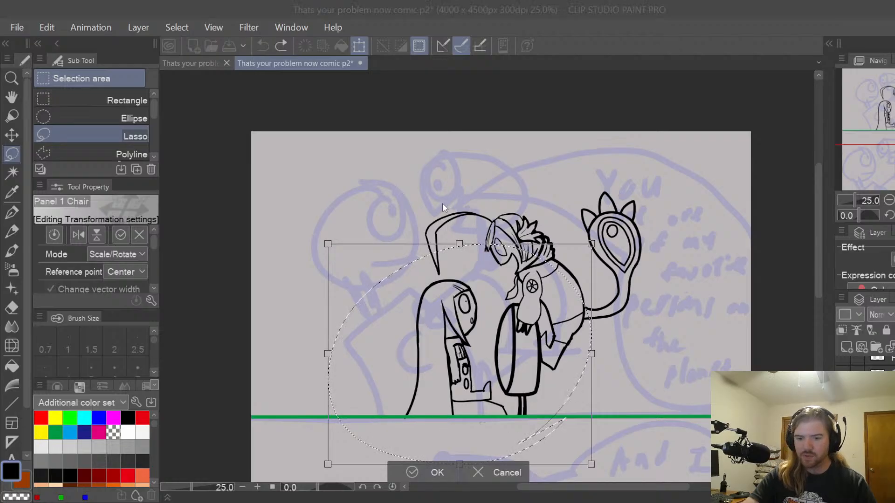
key(Return)
click(327, 454)
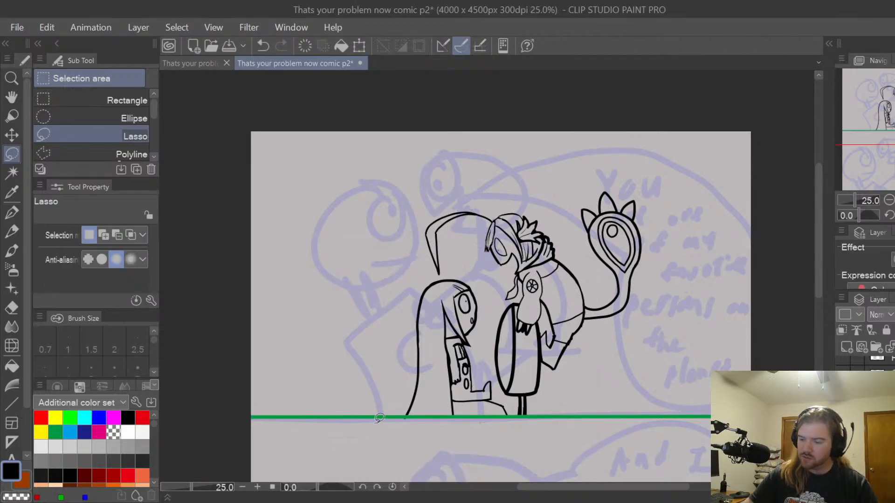
Lasso the shorter figure on the Panel 1 Mori layer and move it left along the panel's ground line
scroll(866, 419, up, 5)
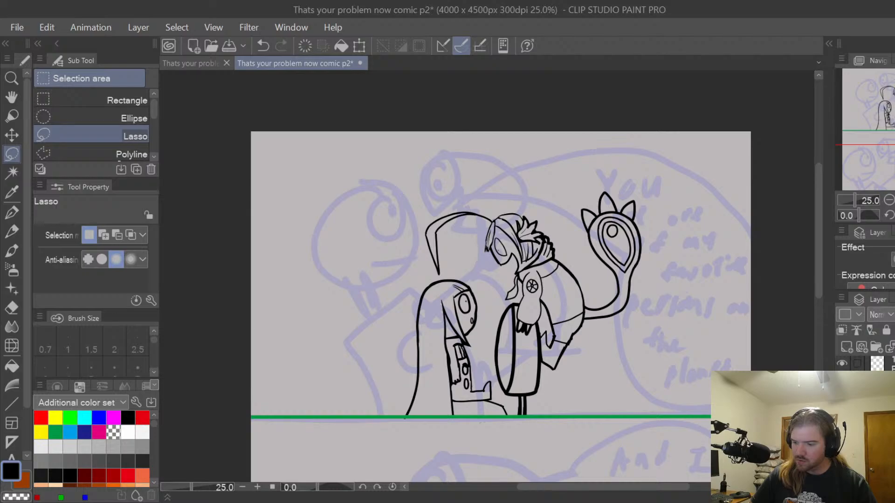
mouse_move(435, 282)
mouse_down()
mouse_move(401, 267)
mouse_move(382, 454)
mouse_move(531, 416)
mouse_move(509, 286)
mouse_move(382, 273)
mouse_up()
click(496, 449)
drag(452, 354, 374, 353)
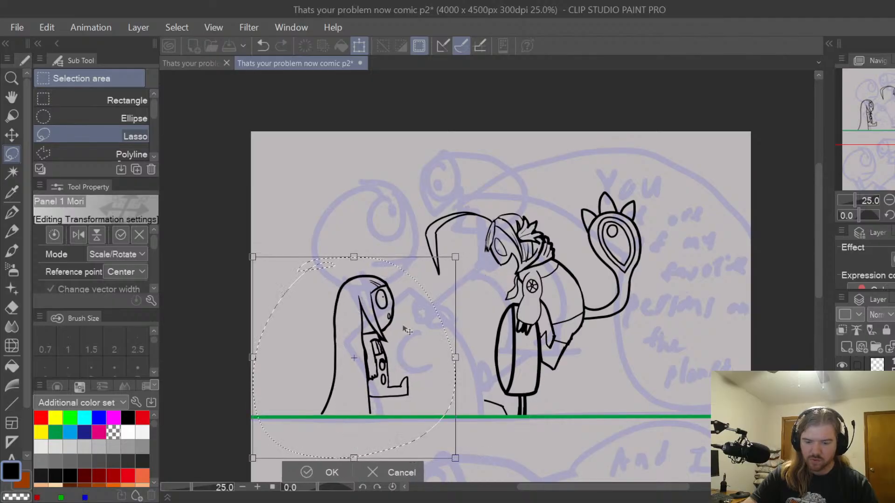
click(296, 471)
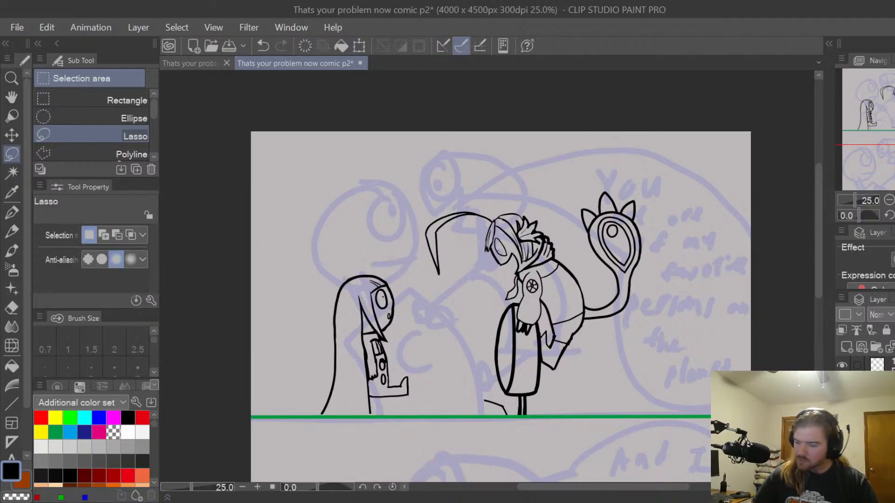
mouse_move(469, 428)
mouse_down()
mouse_move(523, 270)
mouse_move(479, 438)
mouse_up()
click(562, 453)
drag(528, 359, 461, 358)
key(ctrl+z)
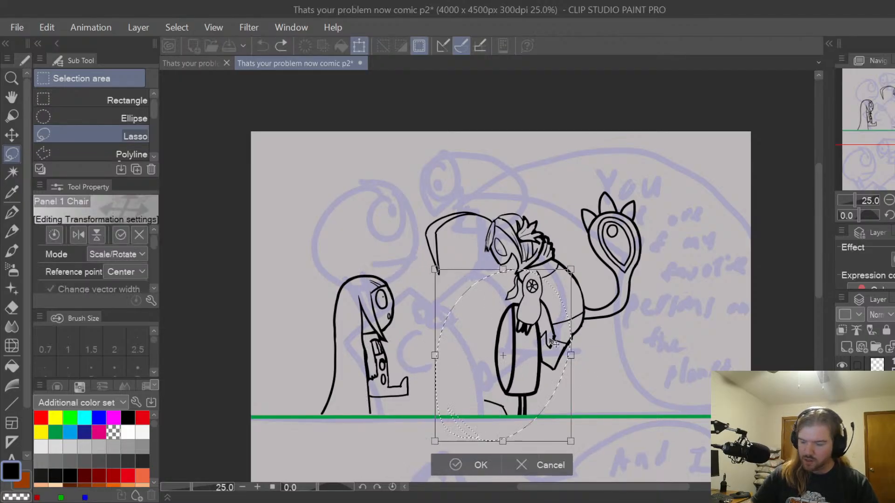
key(Return)
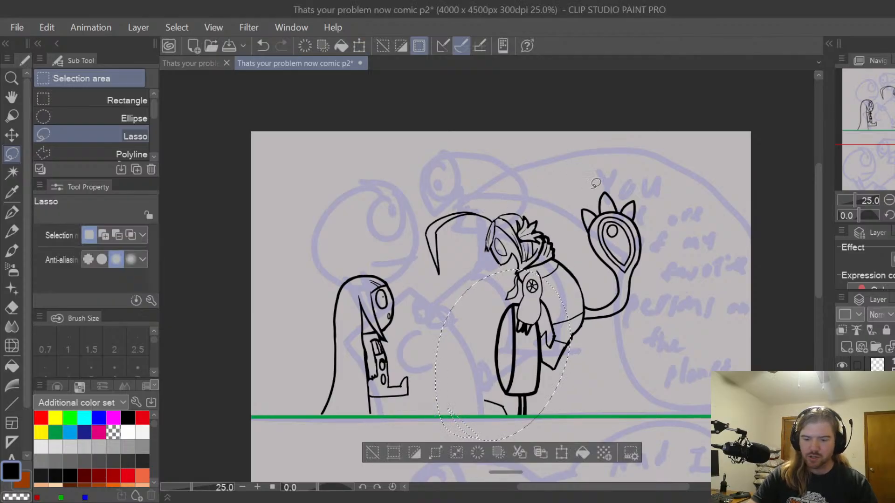
click(422, 437)
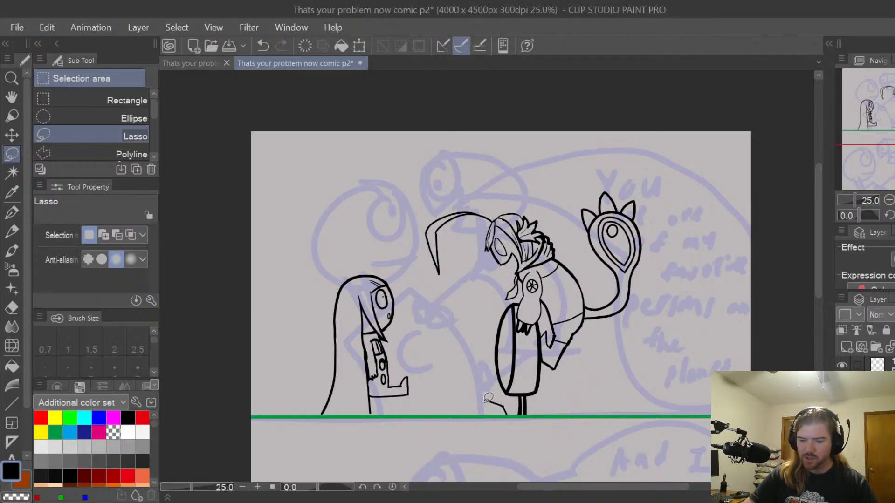
Lasso the taller figure on the Panel 1 Gigi layer and move it left, close to the shorter figure
mouse_move(448, 377)
mouse_down()
mouse_move(519, 441)
mouse_move(673, 300)
mouse_move(604, 180)
mouse_move(410, 195)
mouse_move(414, 293)
mouse_move(442, 394)
mouse_up()
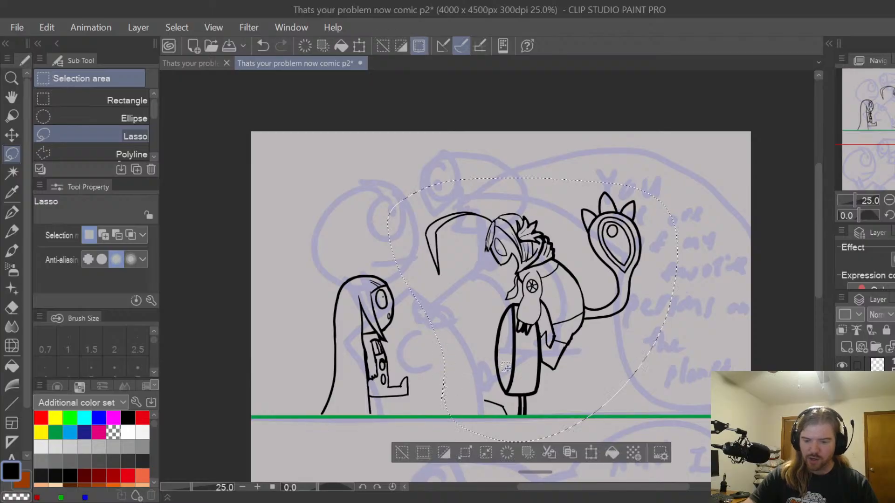
click(591, 452)
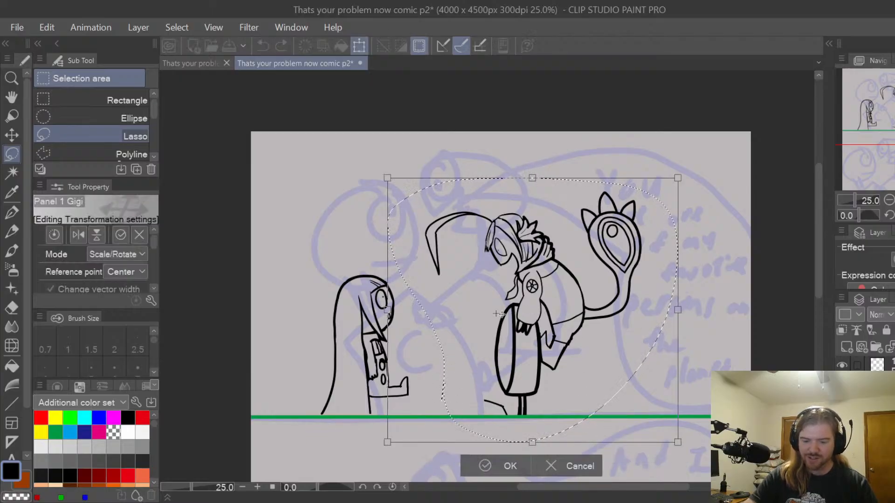
drag(497, 313, 494, 312)
drag(543, 282, 465, 279)
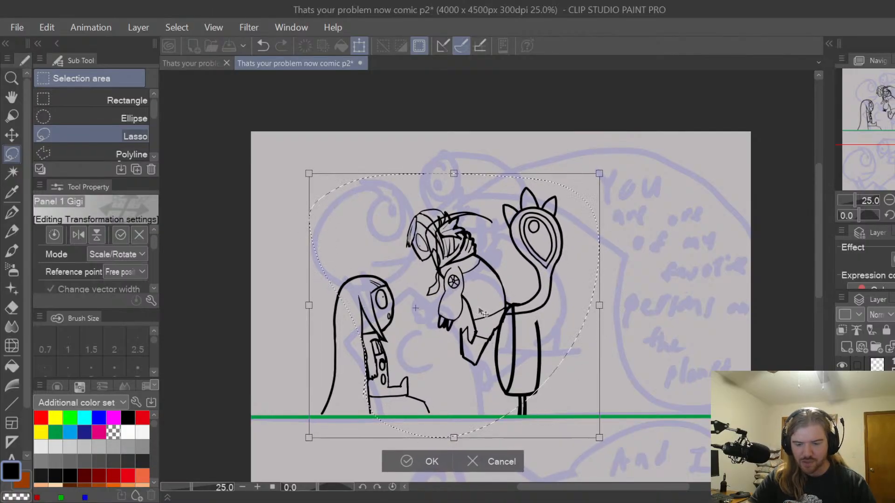
drag(478, 311, 480, 308)
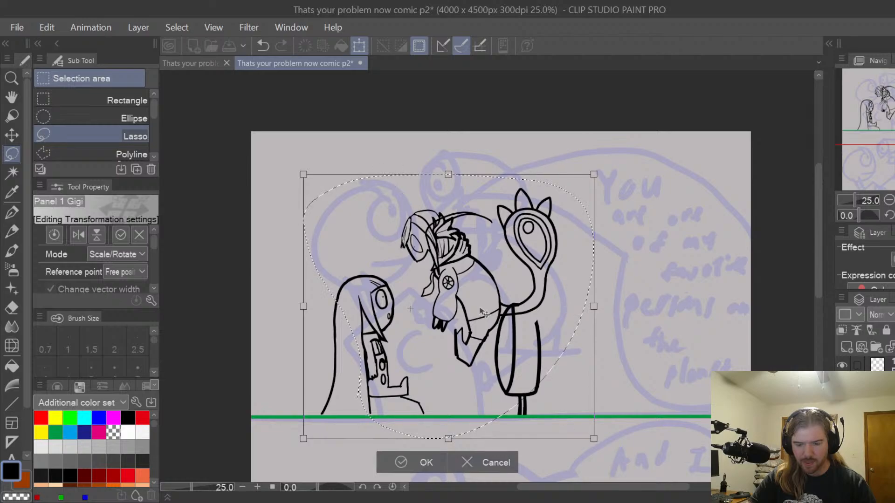
click(395, 457)
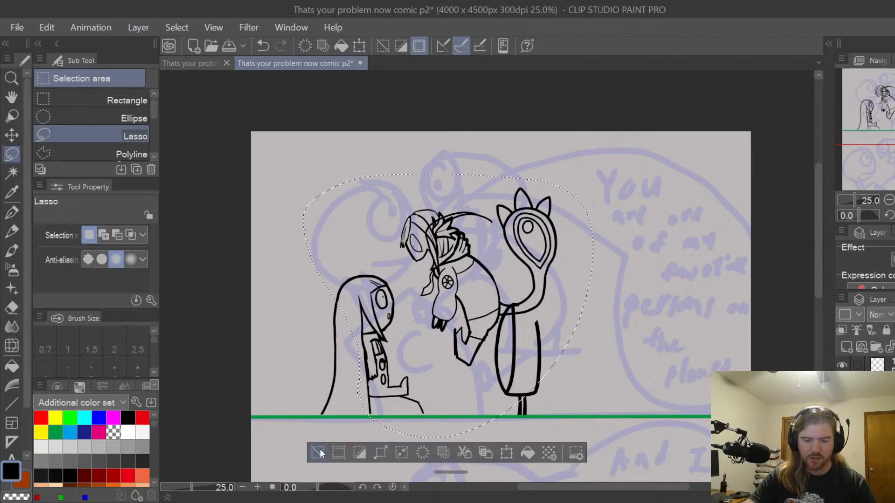
click(319, 453)
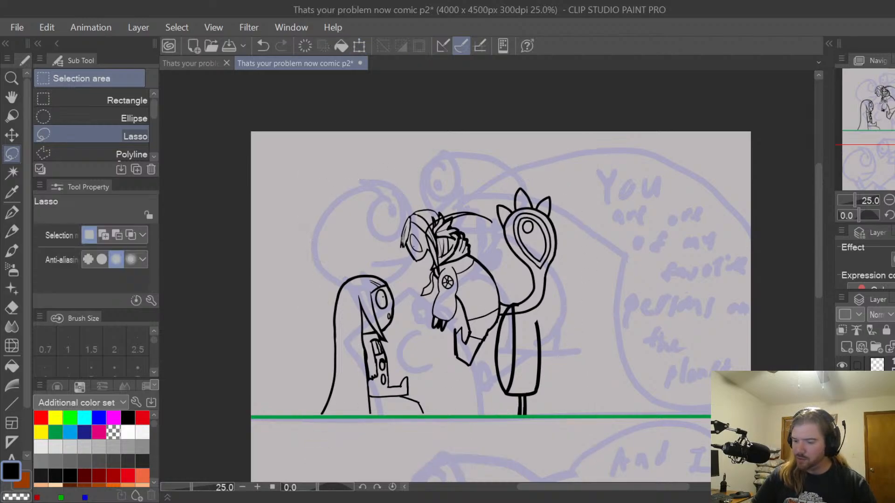
Lasso the chair on the Panel 1 Chair layer and move it left beneath the taller figure's hand
mouse_move(504, 297)
mouse_down()
mouse_move(545, 436)
mouse_move(498, 294)
mouse_up()
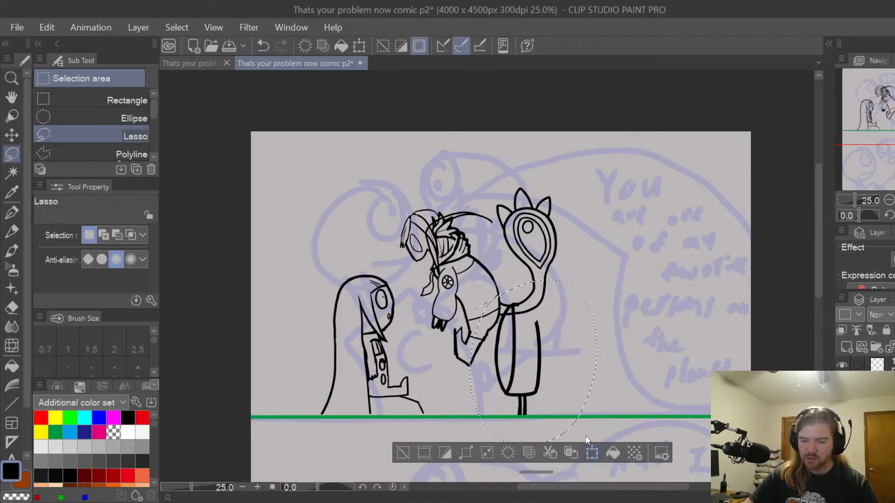
key(ctrl+t)
drag(494, 362, 459, 362)
drag(540, 369, 462, 371)
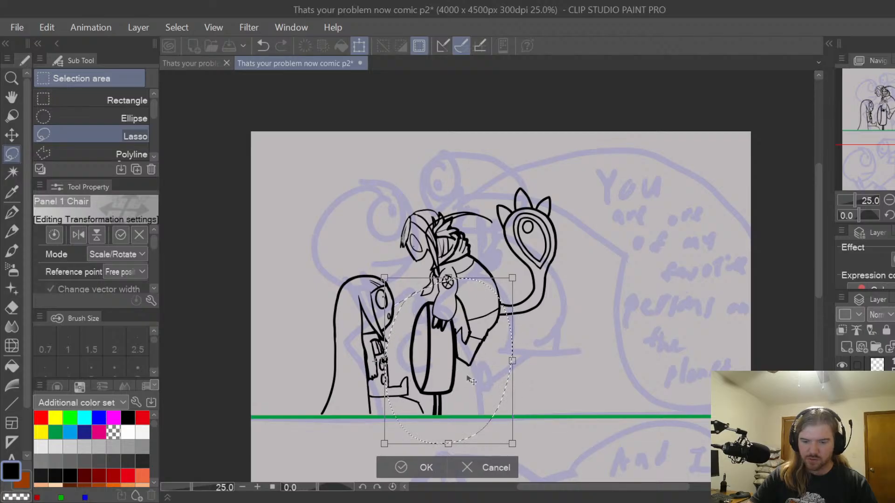
click(414, 467)
click(333, 434)
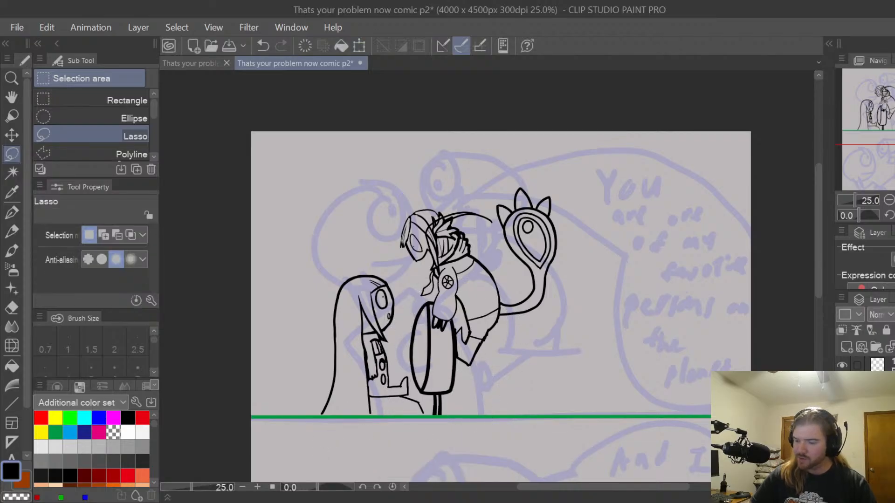
Lasso the curved hair strand on the Panel 1 Gigi Ahoge layer and move it left to rejoin the taller figure's head
drag(491, 183, 492, 214)
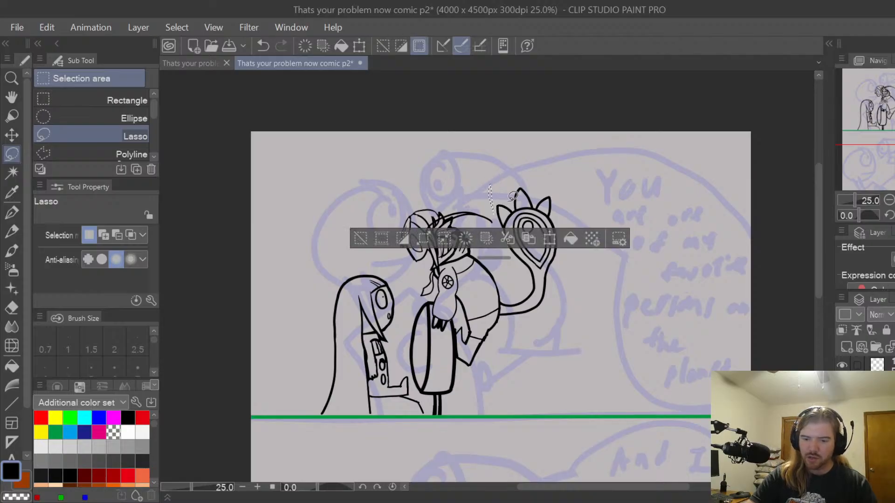
key(ctrl+z)
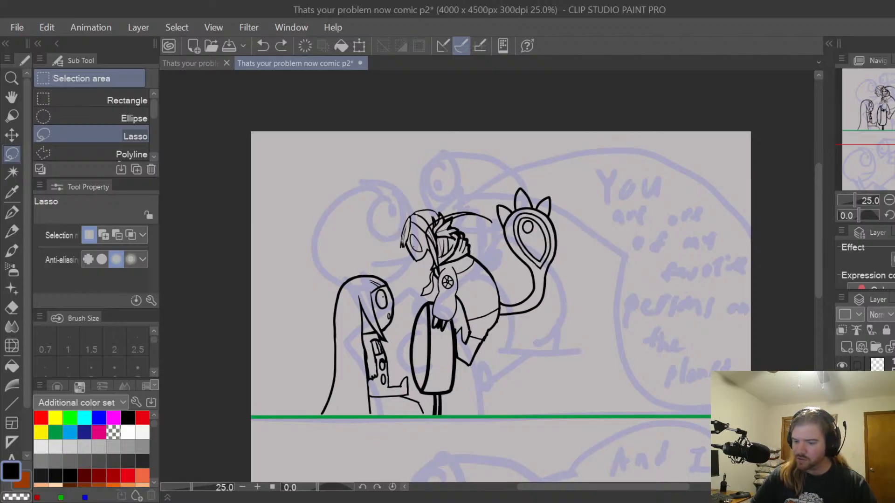
mouse_move(498, 252)
mouse_down()
mouse_move(403, 244)
mouse_move(501, 259)
mouse_up()
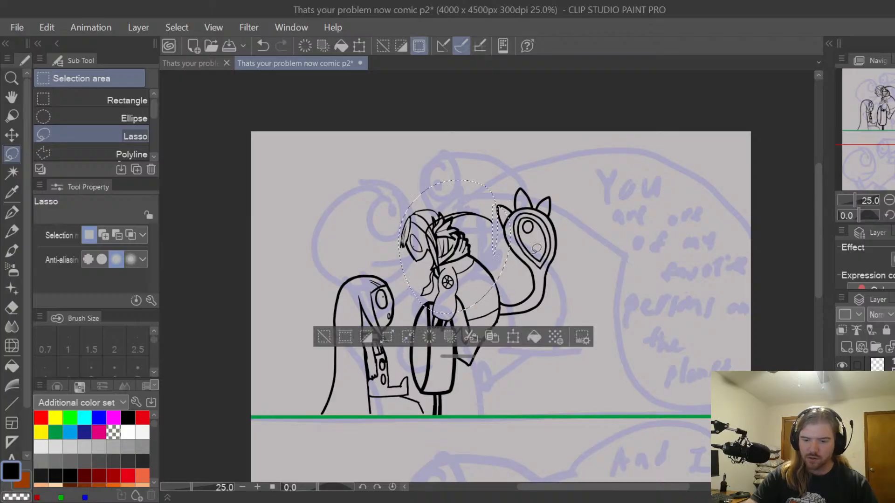
click(509, 338)
mouse_move(483, 226)
mouse_down()
mouse_move(401, 226)
mouse_move(412, 221)
mouse_up()
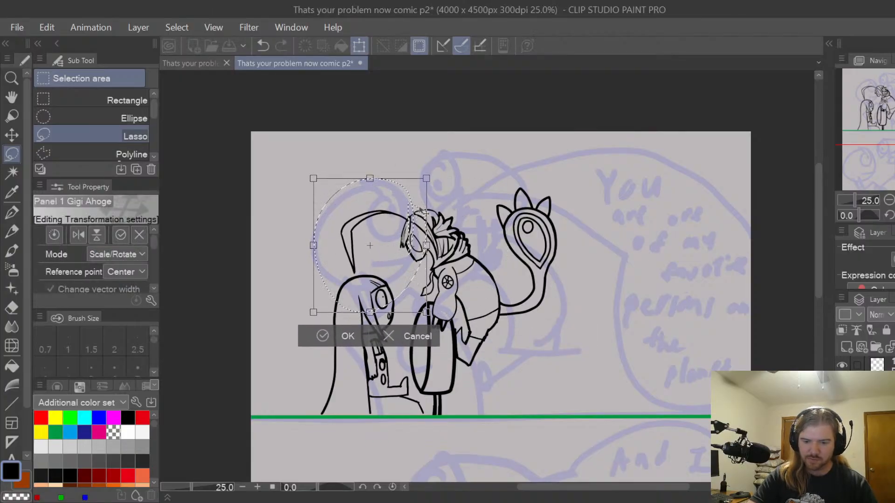
key(Return)
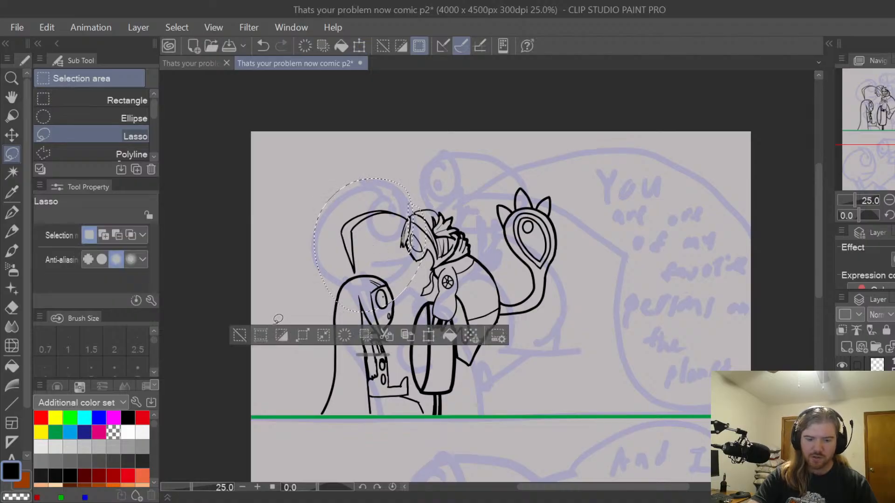
Lasso the taller figure's tail on the Panel 1 Gigi layer, rotate it clockwise and shift it right and down to the back of the body
key(ctrl+d)
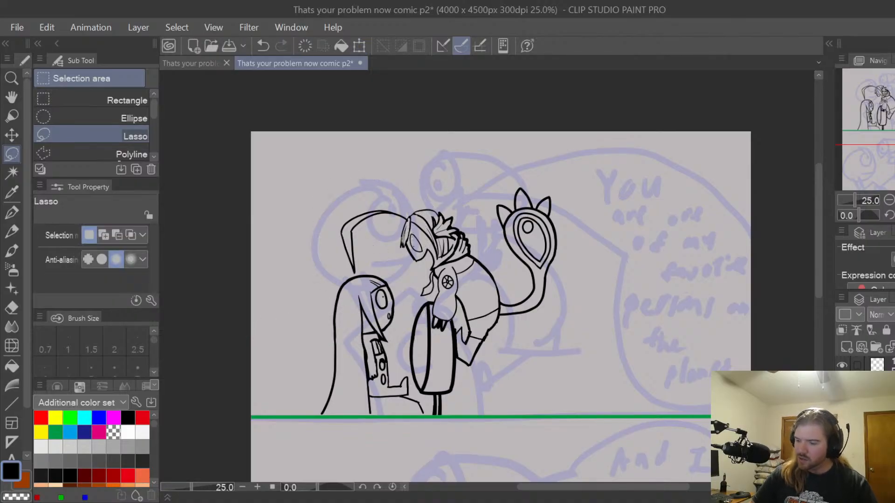
mouse_move(502, 315)
mouse_down()
mouse_move(530, 177)
mouse_move(476, 202)
mouse_up()
key(ctrl+t)
drag(640, 186, 658, 260)
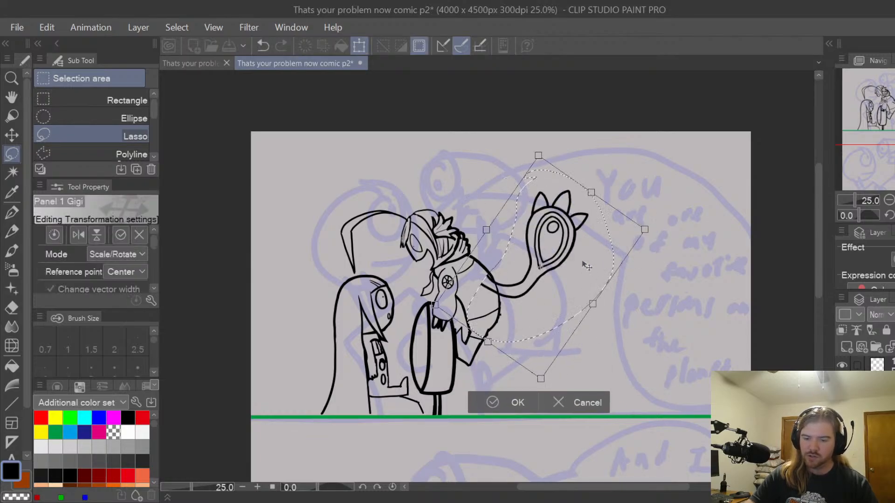
drag(540, 267, 572, 289)
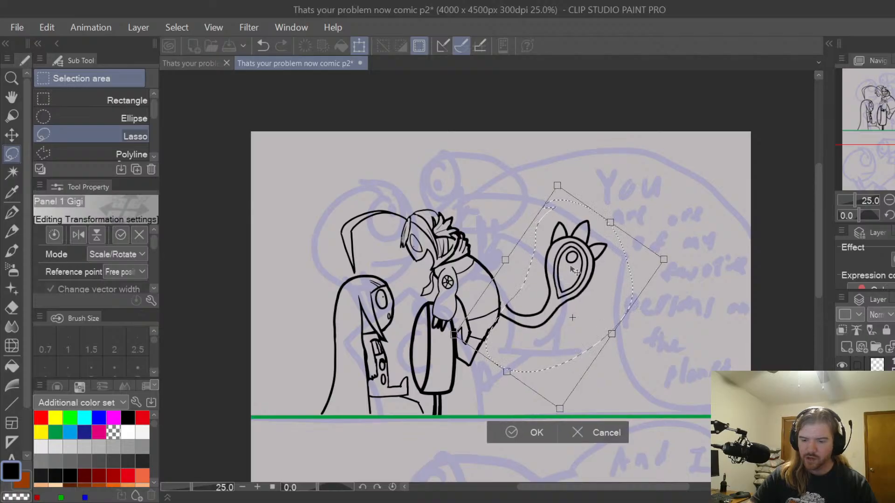
key(Return)
click(429, 395)
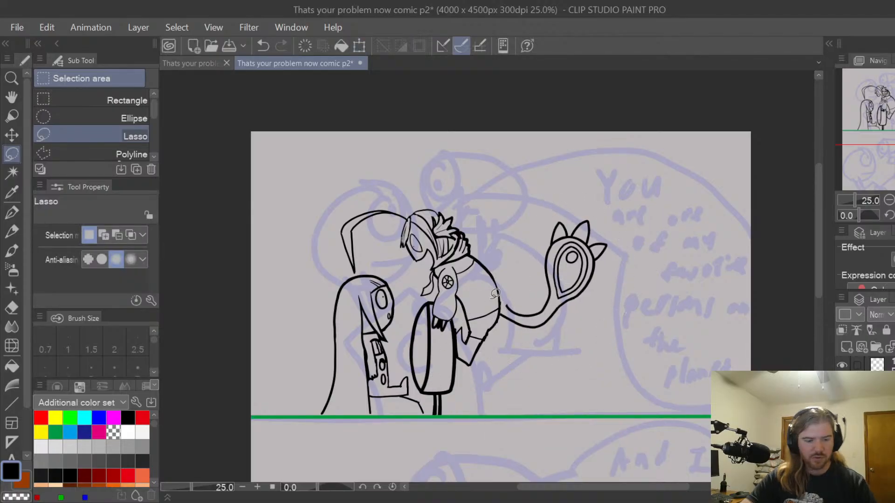
Ink the gap between the tail's upper line and the body with the size 20 Turnip pen
key(p)
scroll(506, 277, up, 3)
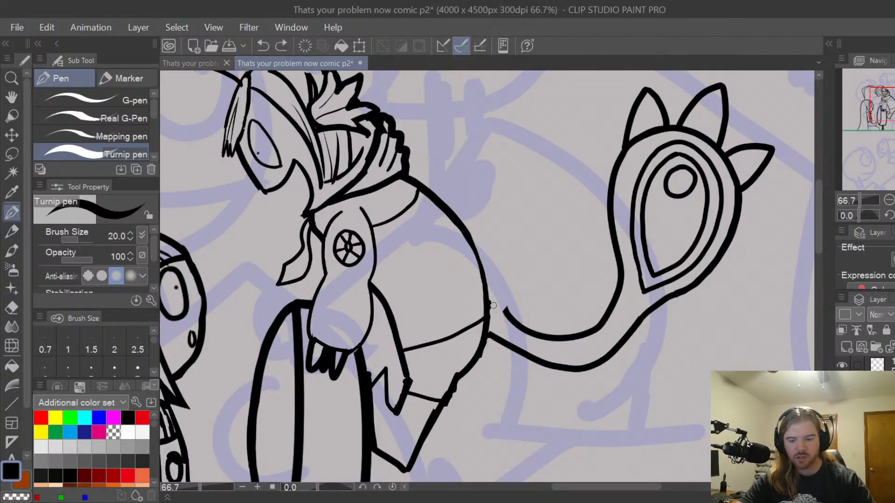
mouse_move(491, 303)
mouse_down()
mouse_move(518, 325)
mouse_move(501, 311)
mouse_move(504, 301)
mouse_move(515, 305)
mouse_move(502, 300)
mouse_move(528, 324)
mouse_up()
key(e)
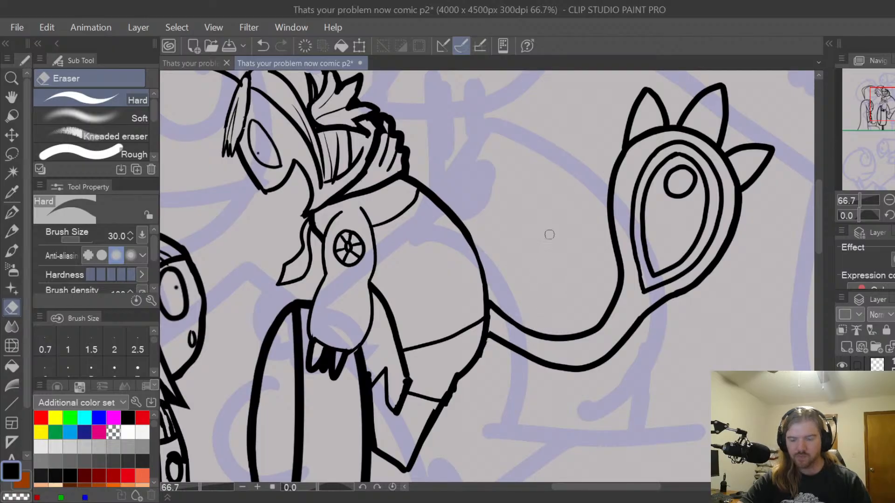
Lasso the end of the tail, rotate it counterclockwise and move it left so the tail curls upward closer to the body
scroll(550, 235, down, 4)
key(h)
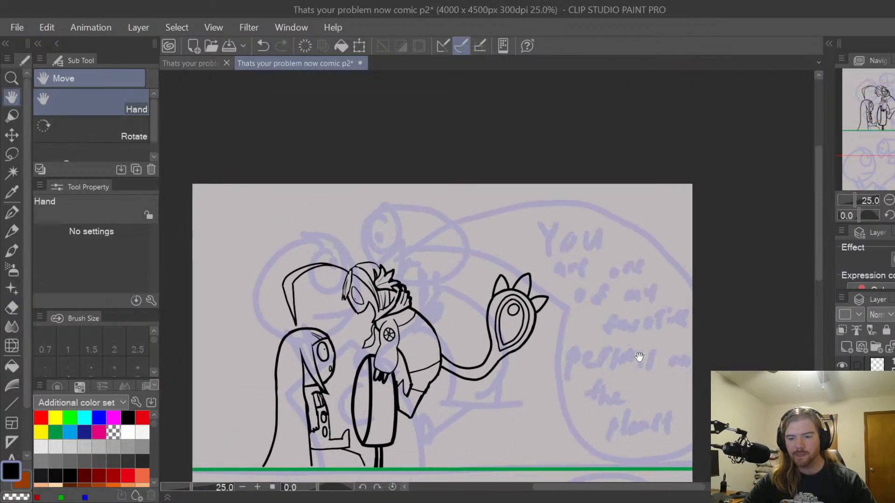
drag(639, 357, 612, 371)
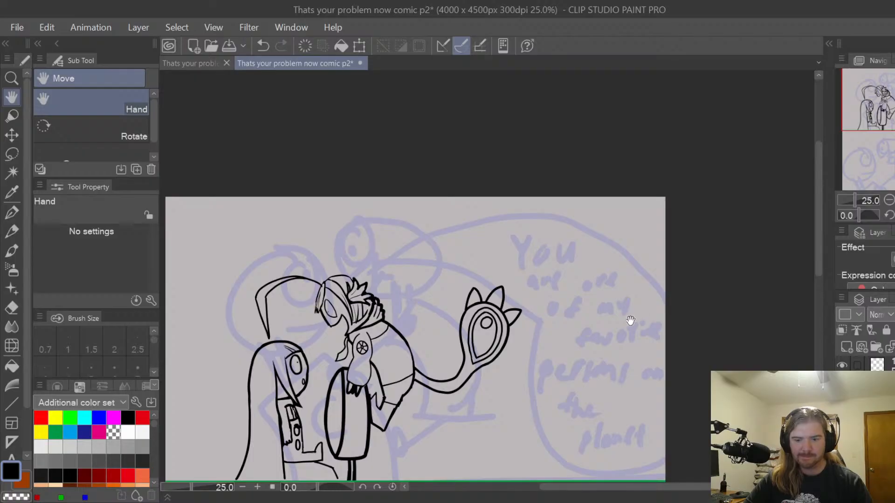
scroll(630, 320, down, 4)
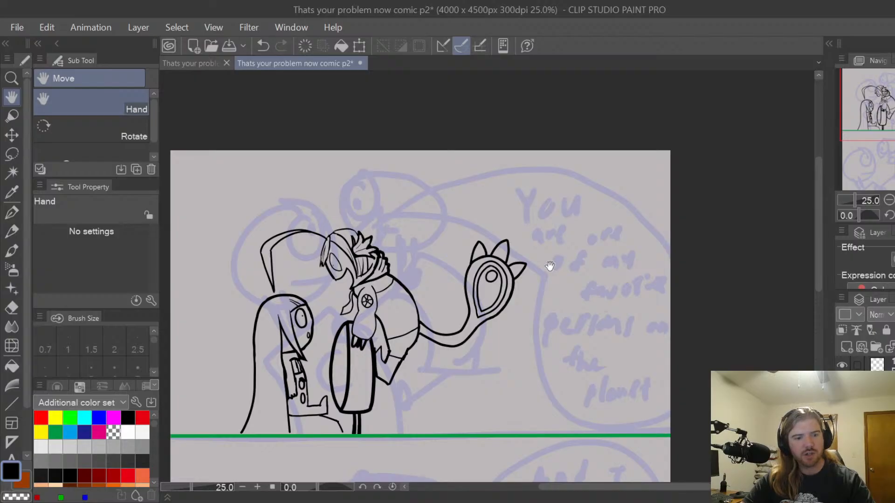
key(m)
scroll(454, 303, up, 2)
mouse_move(445, 306)
mouse_down()
mouse_move(471, 399)
mouse_move(440, 194)
mouse_move(442, 309)
mouse_up()
click(578, 419)
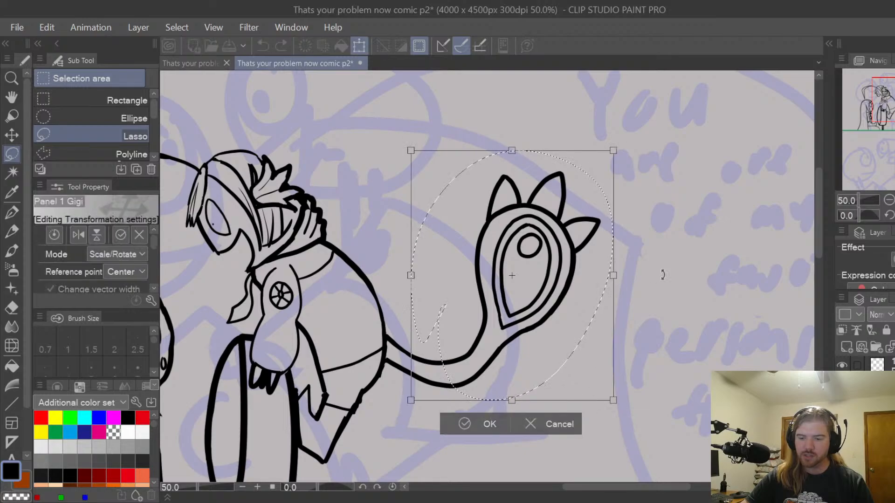
drag(662, 275, 627, 179)
mouse_move(543, 293)
mouse_down()
mouse_move(483, 282)
mouse_move(469, 268)
mouse_up()
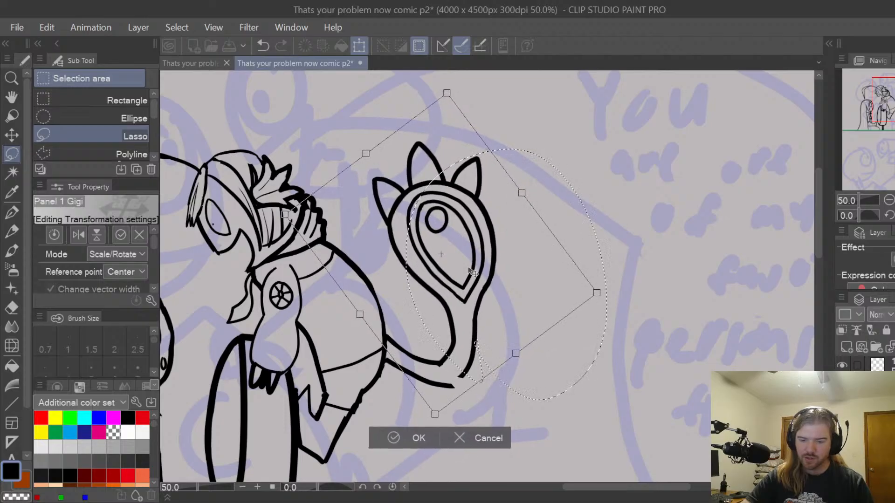
click(406, 437)
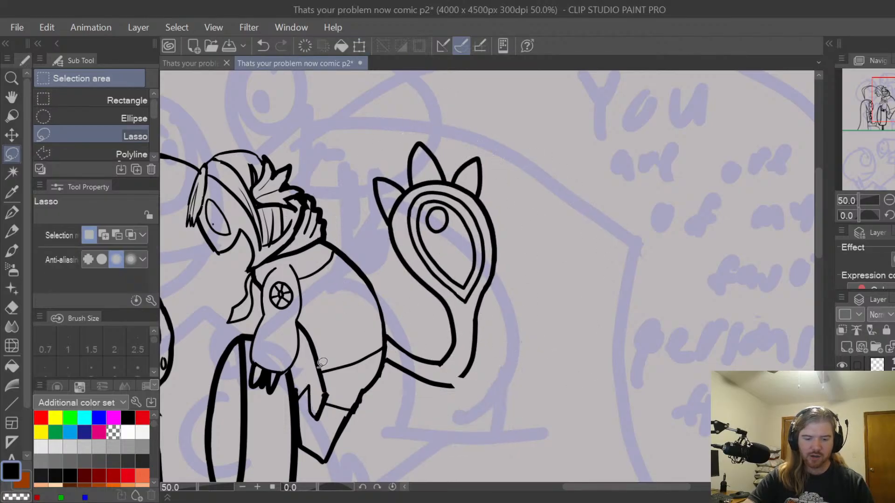
Join the tail's broken lower outline with the Turnip pen and clean up the inner edge of the bend with the Hard eraser
key(p)
scroll(466, 380, up, 3)
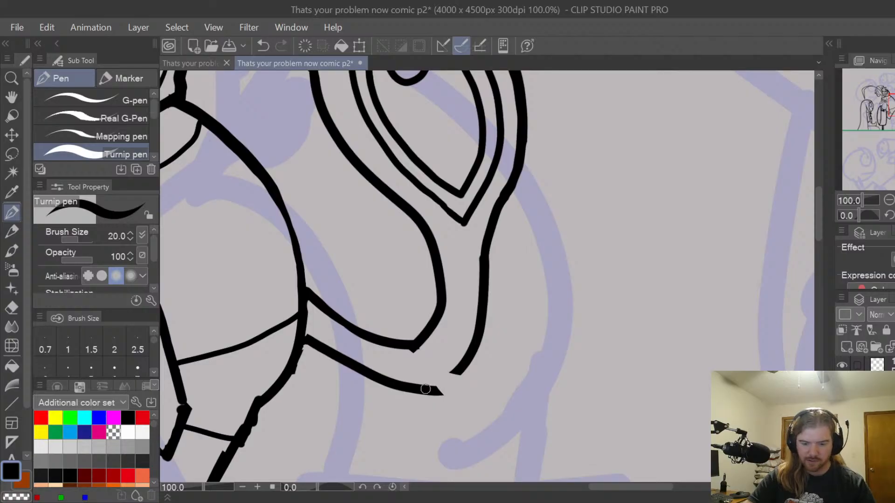
mouse_move(426, 388)
mouse_down()
mouse_move(480, 336)
mouse_move(436, 391)
mouse_move(424, 389)
mouse_move(439, 391)
mouse_move(463, 372)
mouse_move(479, 327)
mouse_up()
key(ctrl+z)
key(ctrl+z)
key(e)
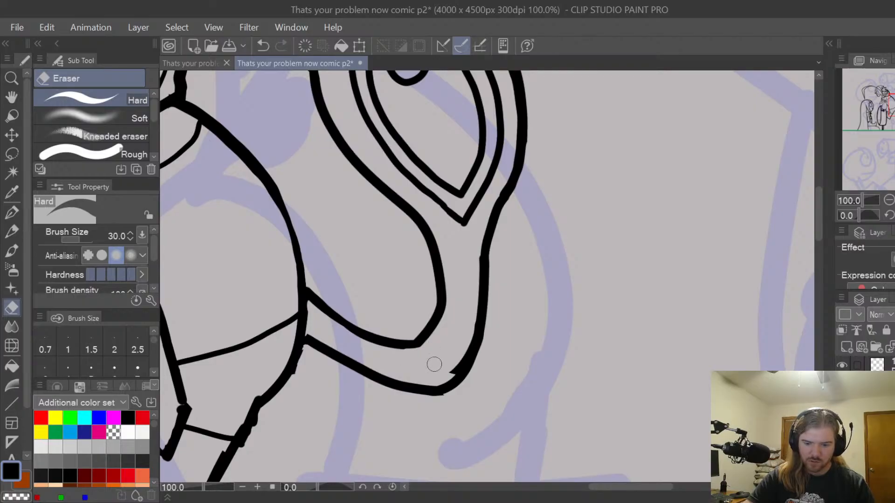
drag(431, 377, 457, 361)
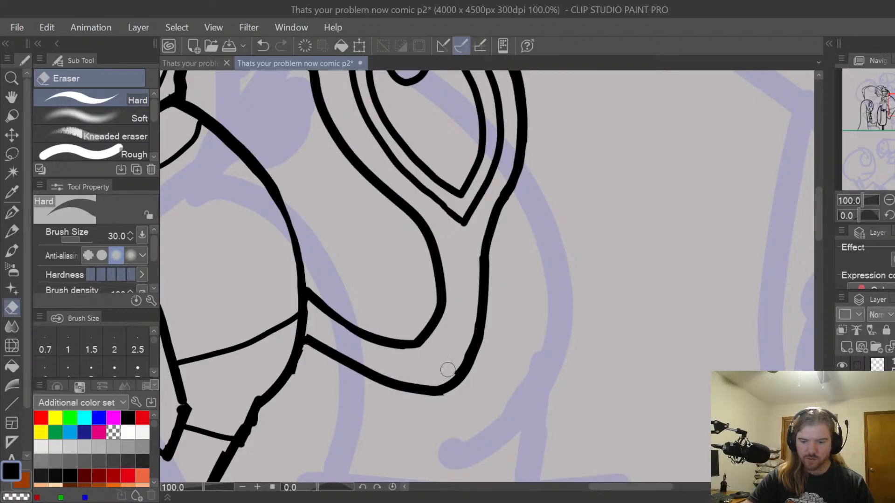
scroll(453, 288, down, 3)
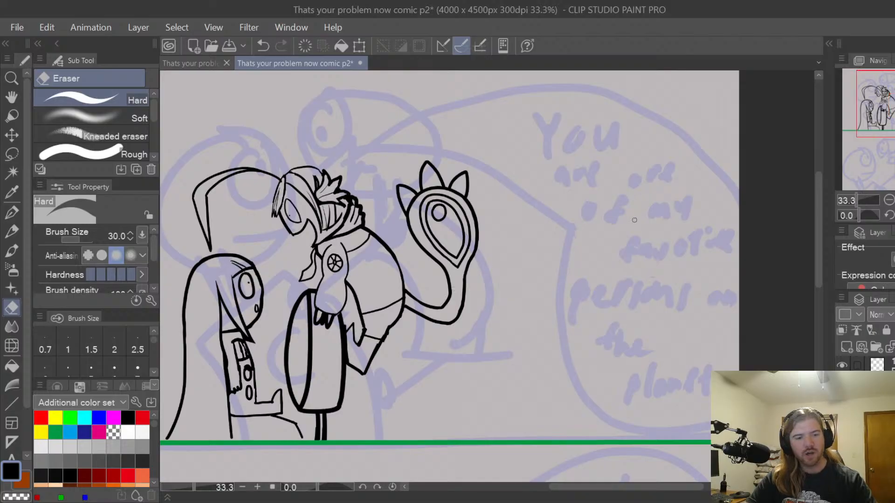
key(space)
drag(634, 220, 572, 313)
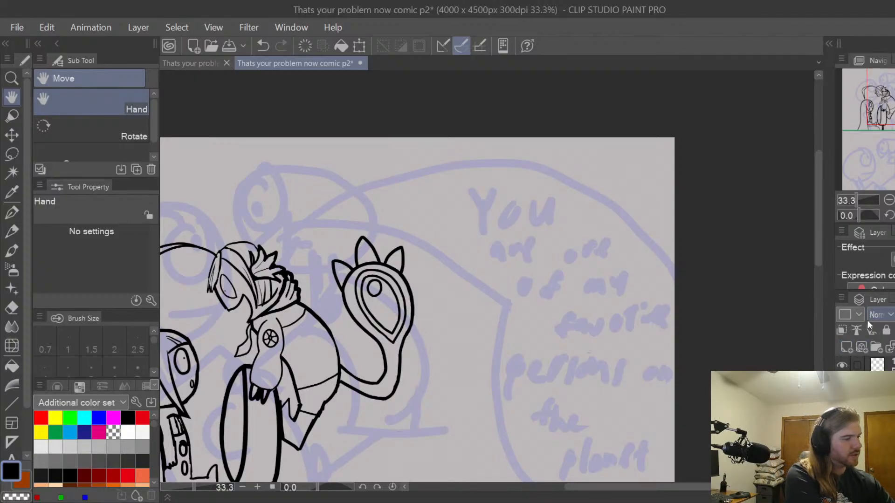
key(o)
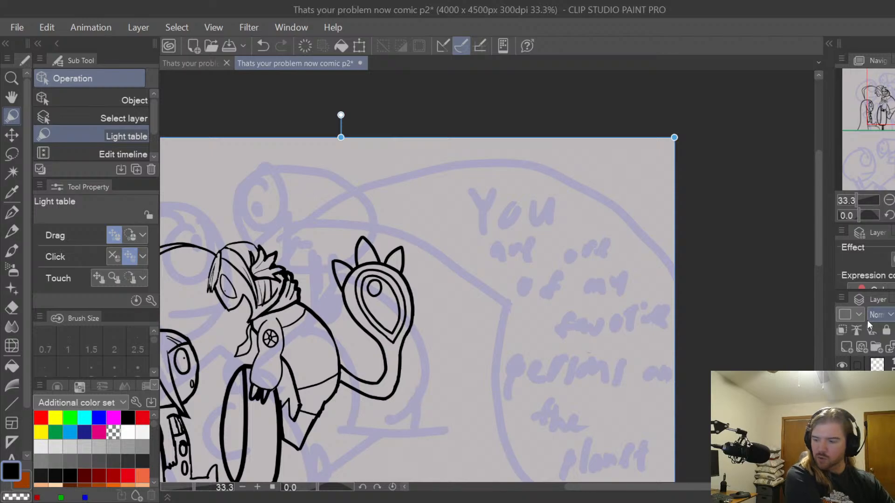
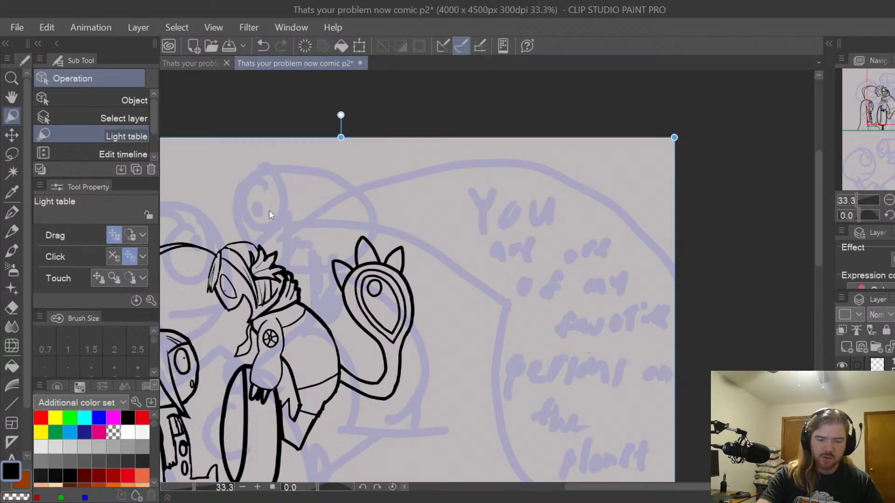
key(p)
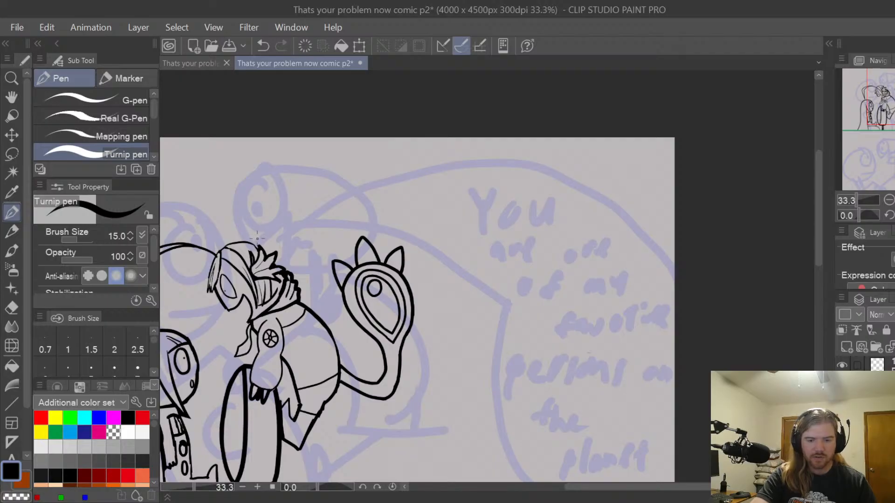
mouse_move(258, 236)
mouse_down()
mouse_move(306, 202)
mouse_move(381, 178)
mouse_move(539, 175)
mouse_move(587, 203)
mouse_up()
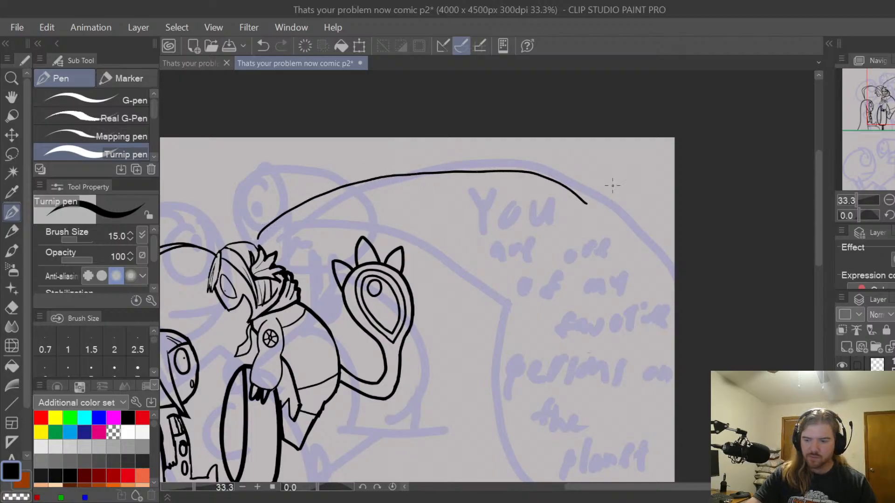
drag(819, 179, 816, 193)
key(ctrl+z)
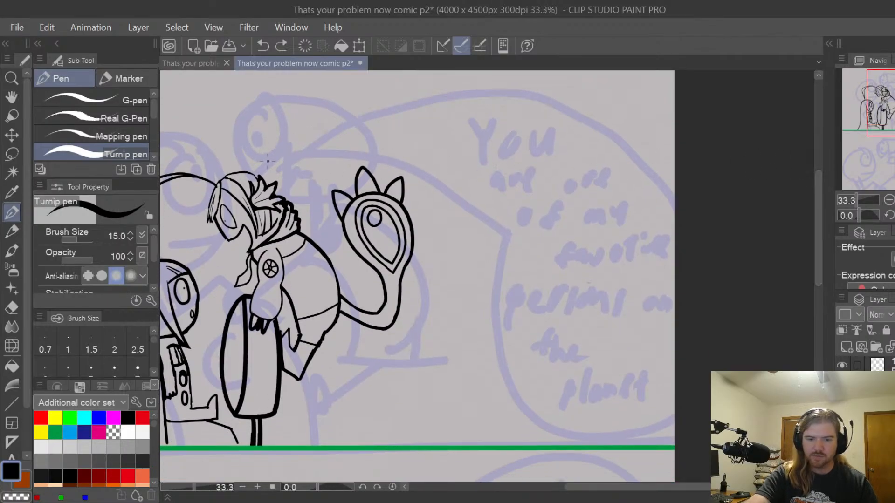
Draw a large speech bubble outline around the tail, ending in a point at the taller figure's head, with the size 15 Turnip pen
mouse_move(264, 154)
mouse_down()
mouse_move(431, 95)
mouse_move(530, 102)
mouse_move(596, 145)
mouse_move(630, 197)
mouse_move(657, 309)
mouse_move(652, 397)
mouse_move(631, 419)
mouse_move(579, 440)
mouse_move(516, 435)
mouse_move(463, 398)
mouse_move(452, 219)
mouse_move(434, 177)
mouse_move(400, 151)
mouse_move(353, 145)
mouse_move(312, 148)
mouse_move(260, 171)
mouse_up()
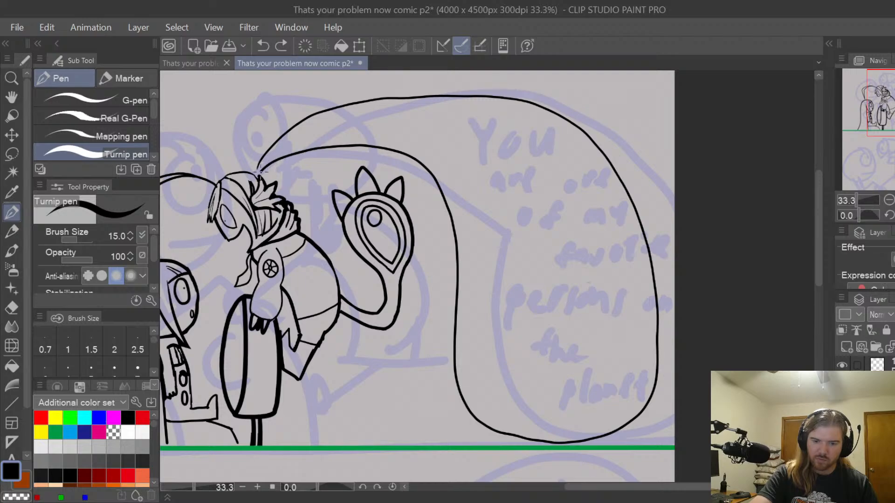
key(space)
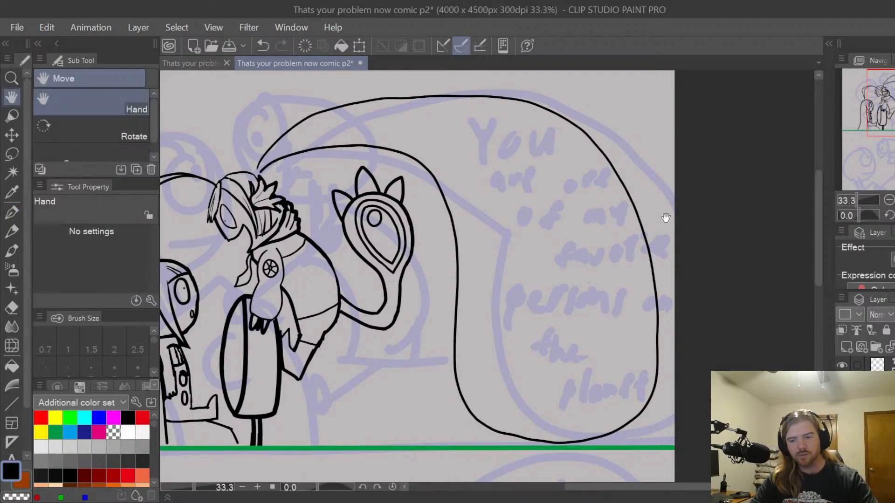
drag(674, 204, 669, 209)
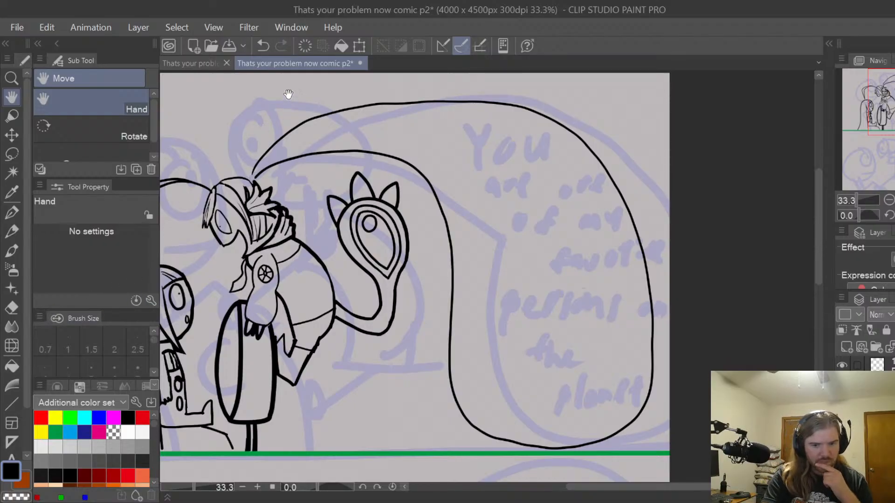
Switch to the Text tool and look through the remaining tools beyond it
click(12, 456)
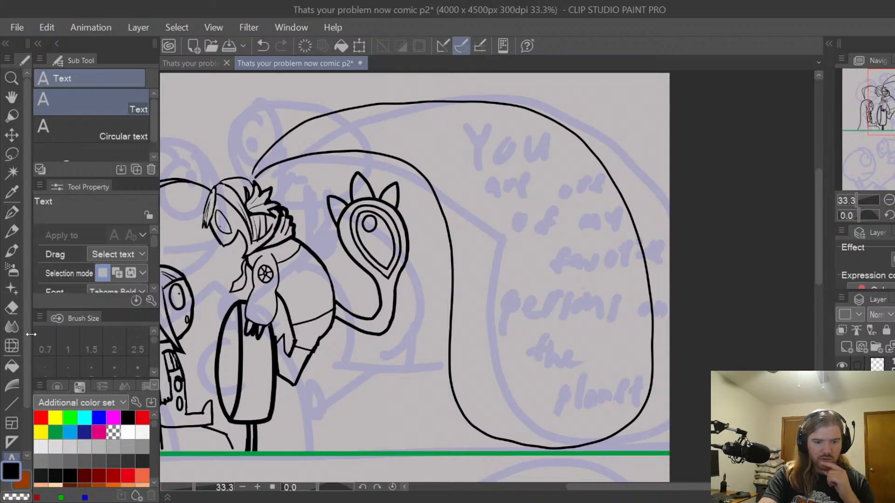
drag(26, 334, 26, 362)
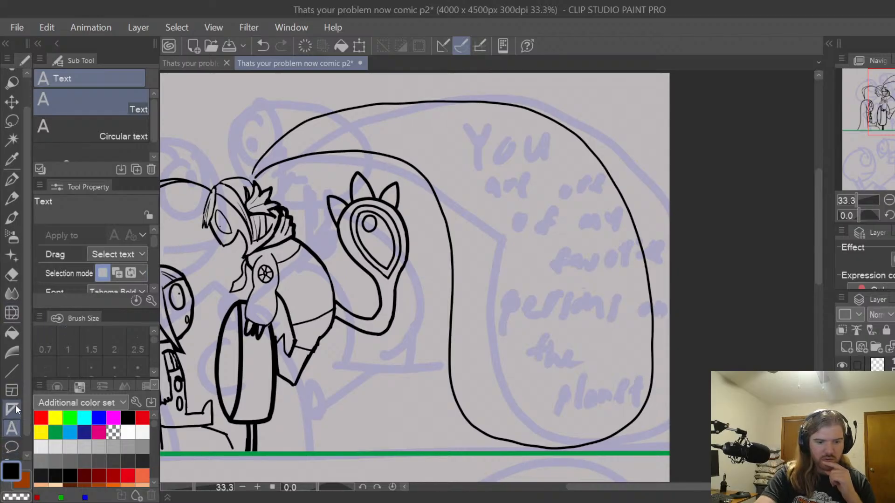
Check the text settings of the "I just want to be a good senpai" bubble on the first comic page, and return to page 2
click(210, 64)
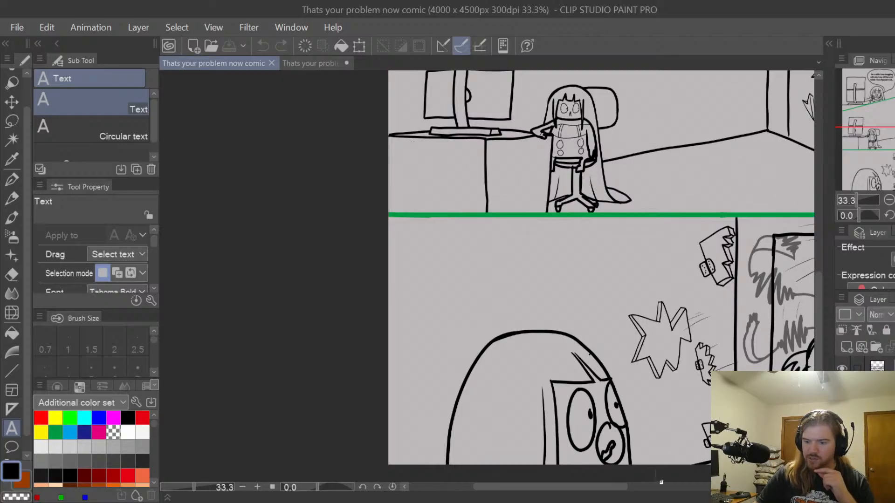
drag(620, 488, 683, 480)
drag(819, 299, 826, 160)
click(727, 213)
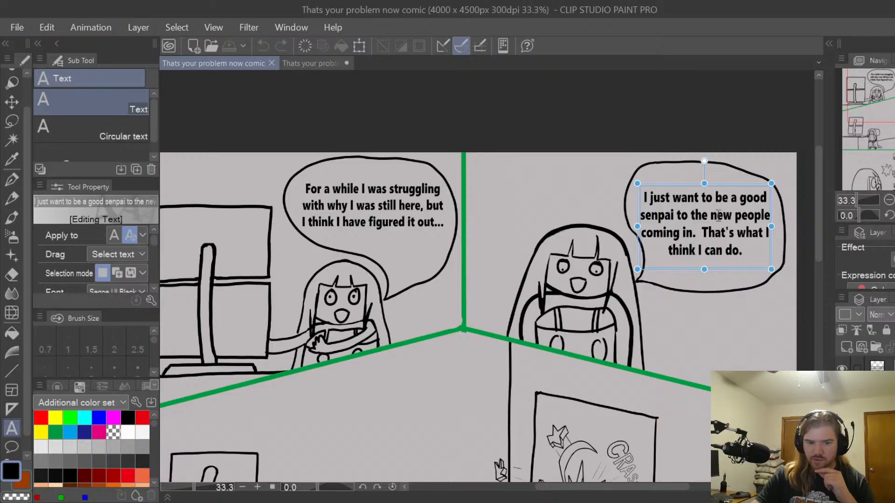
click(308, 63)
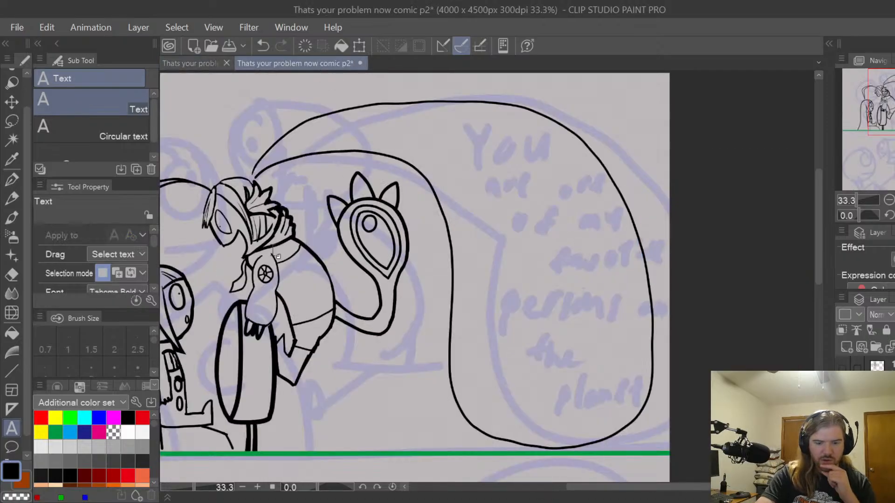
Set the Text tool's drag behaviour to Create text box and draw a tall text box inside the large speech bubble
drag(459, 162, 629, 392)
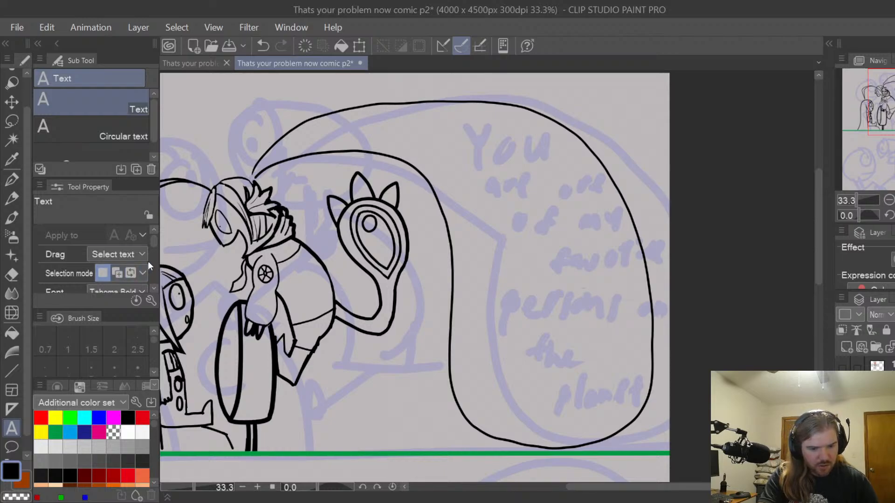
scroll(116, 254, up, 1)
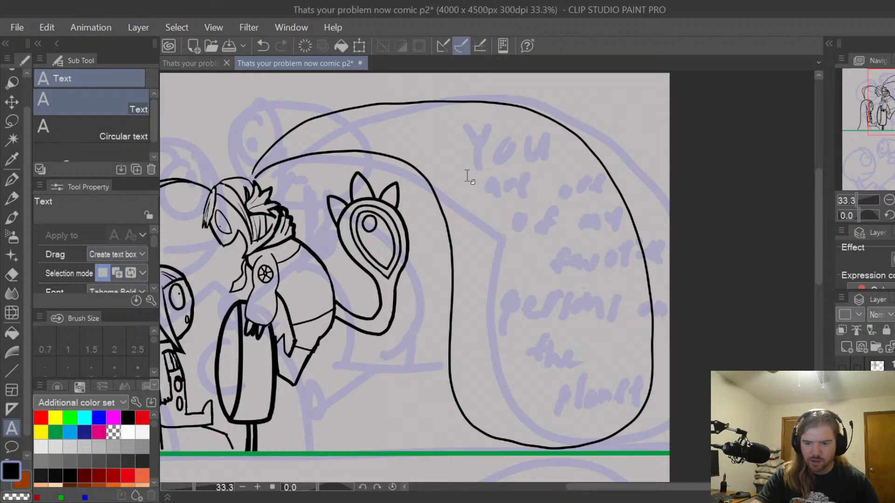
drag(456, 171, 620, 413)
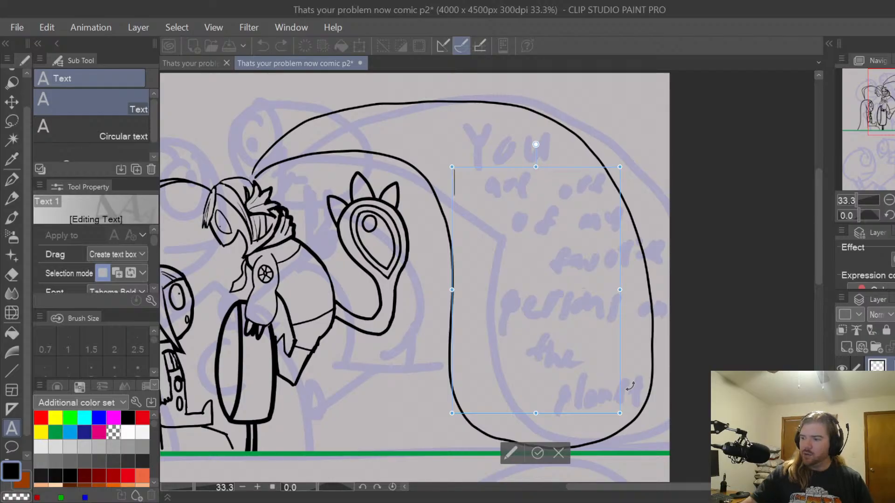
text(You)
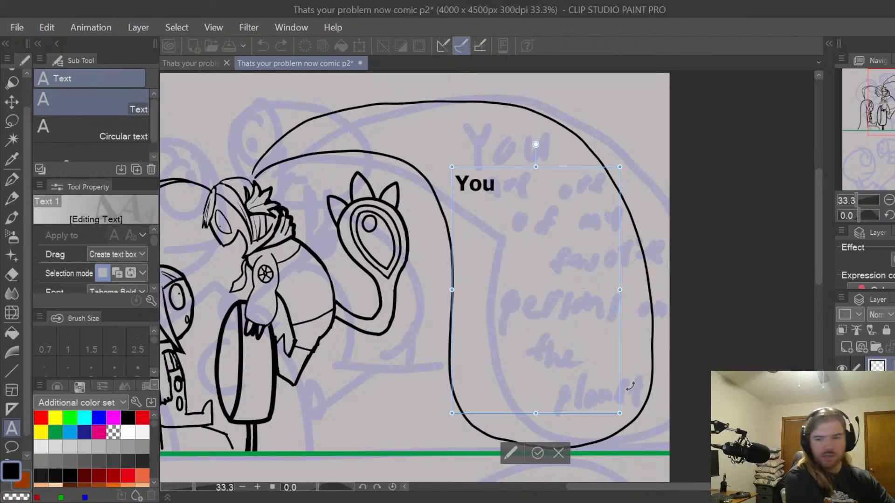
text( are)
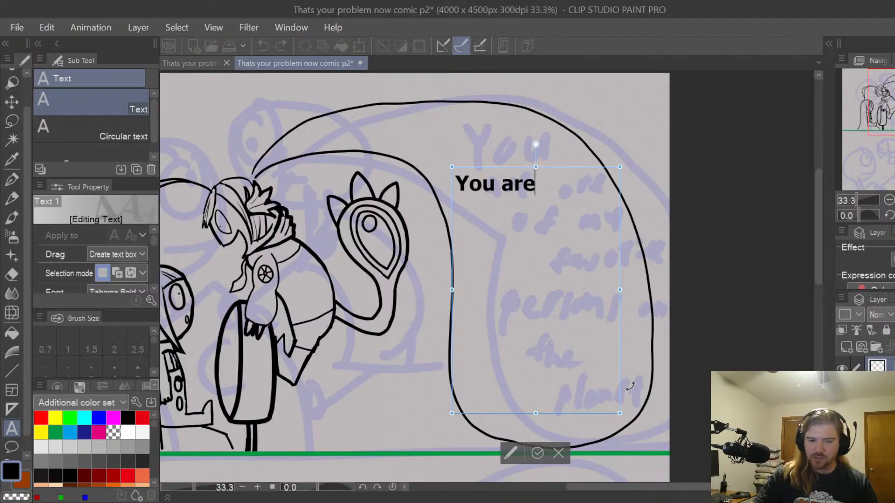
key(BackSpace)
key(BackSpace)
key(BackSpace)
key(BackSpace)
key(BackSpace)
key(BackSpace)
key(BackSpace)
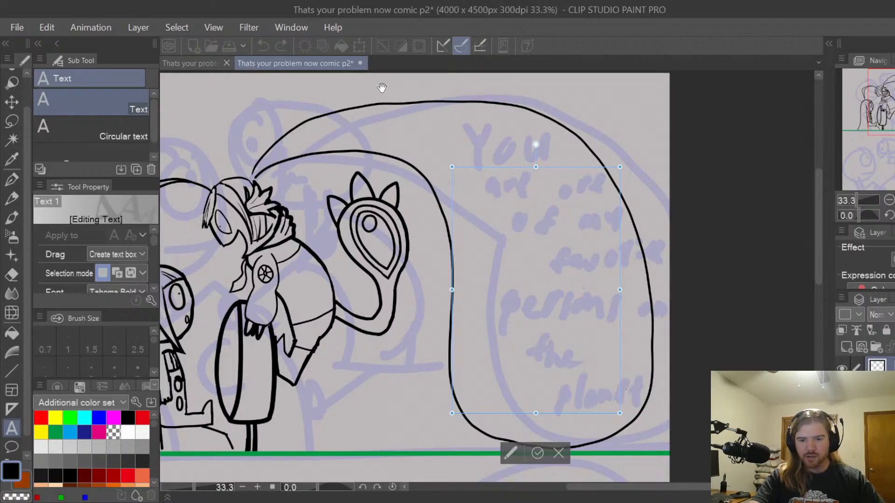
Inspect the lettering of the "good senpai" speech bubble on the first comic page as a reference, and return to page 2
click(210, 62)
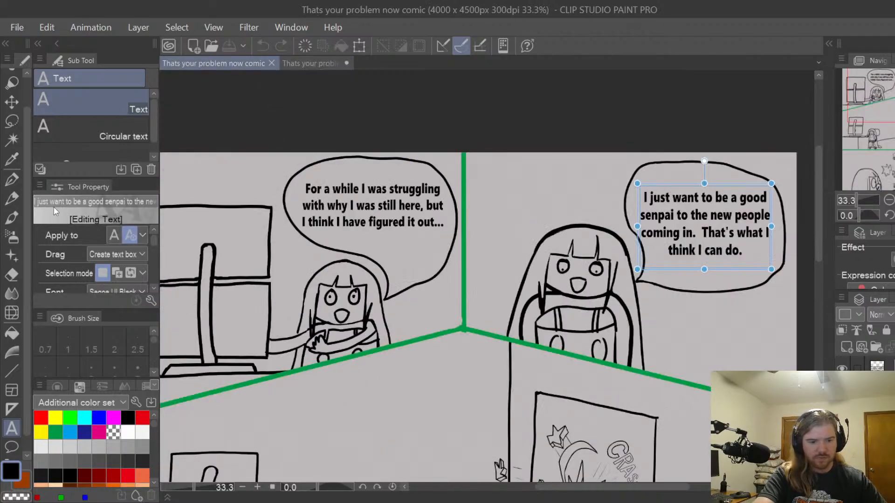
click(687, 231)
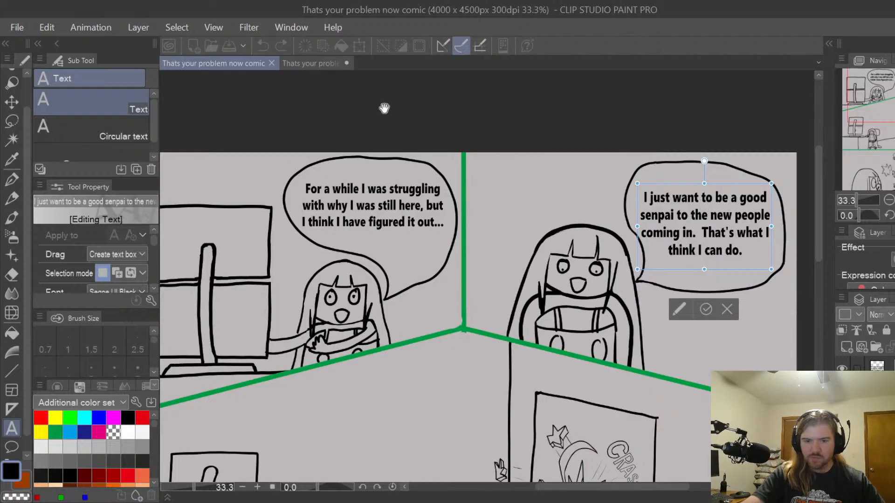
click(310, 68)
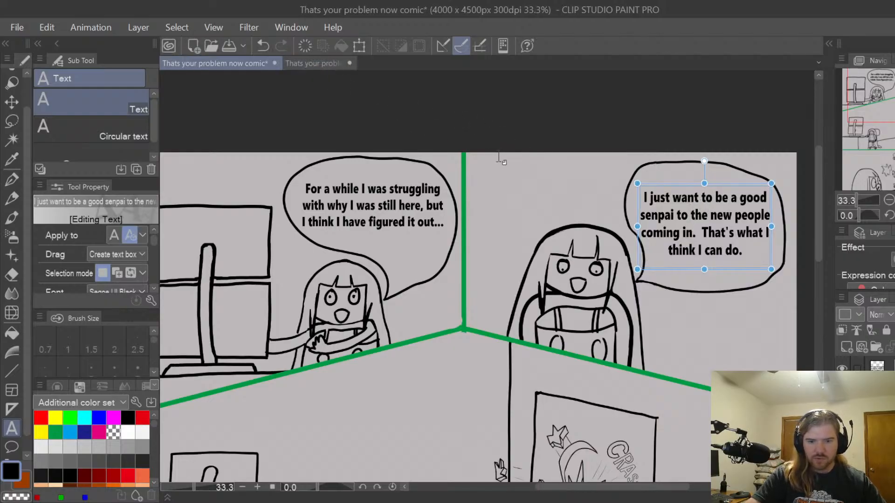
click(686, 219)
click(318, 66)
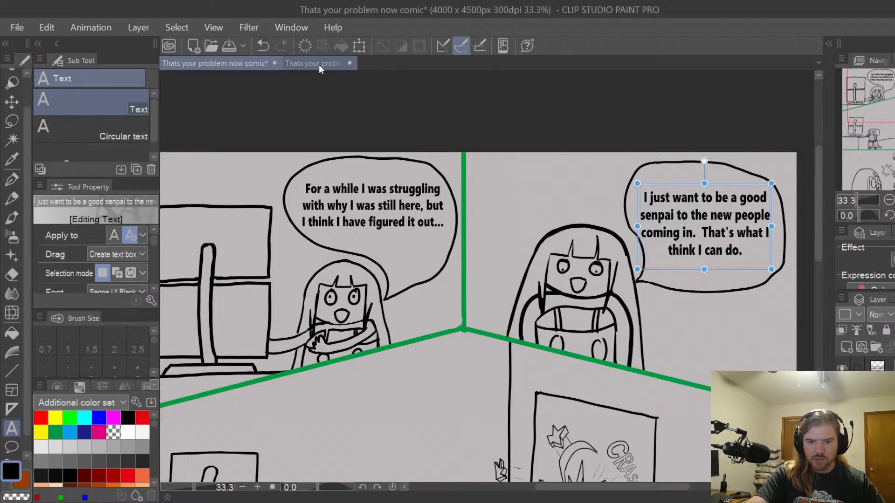
click(319, 65)
click(478, 177)
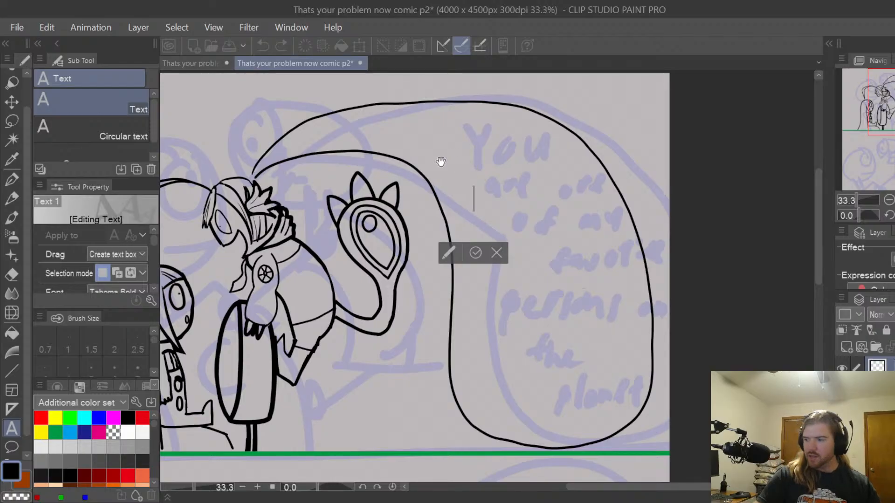
text(Y)
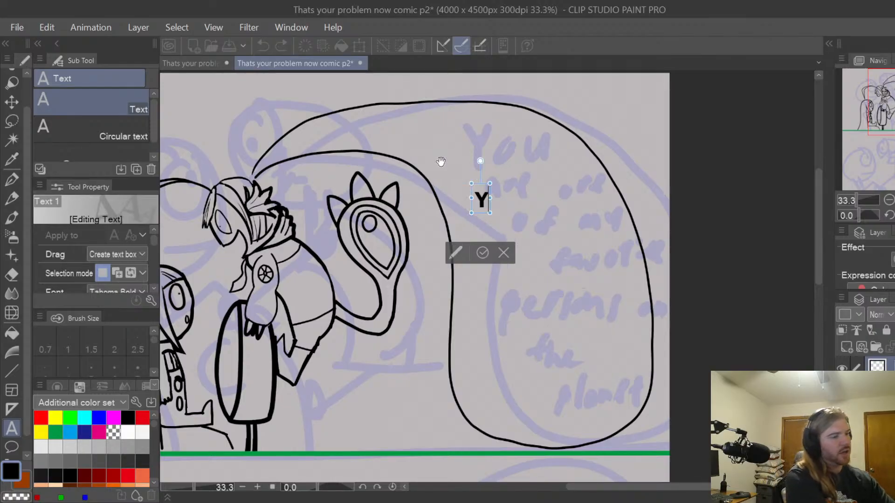
text(ou are pone)
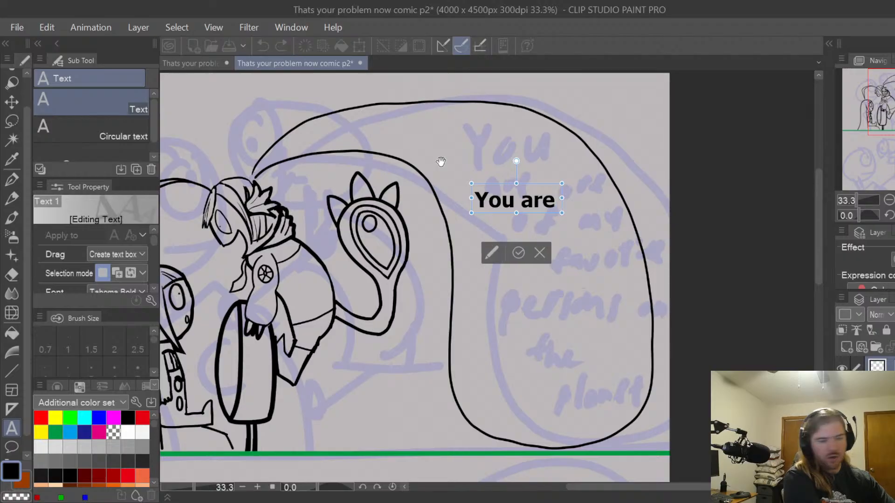
key(BackSpace)
key(BackSpace)
key(BackSpace)
key(BackSpace)
key(BackSpace)
key(BackSpace)
key(BackSpace)
key(BackSpace)
key(BackSpace)
key(BackSpace)
key(BackSpace)
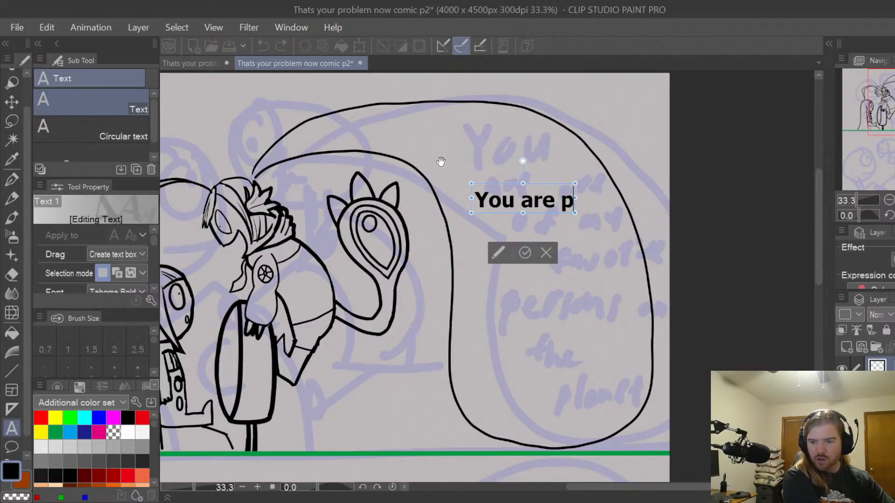
key(BackSpace)
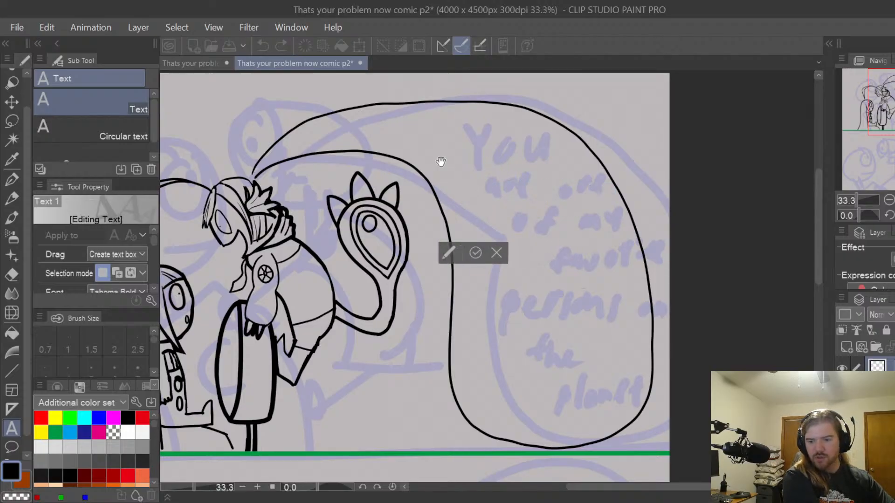
Look up the font and size used in the second speech bubble of the first comic page, and return to page 2
click(214, 66)
click(706, 215)
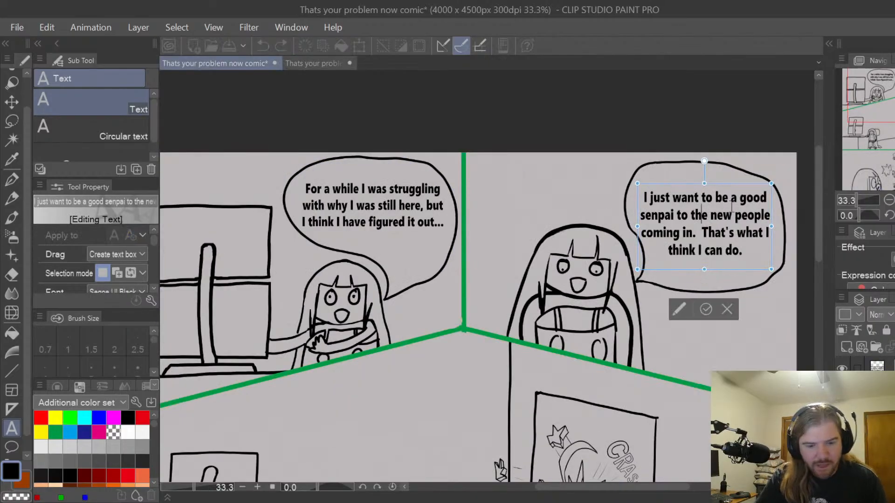
scroll(156, 249, down, 1)
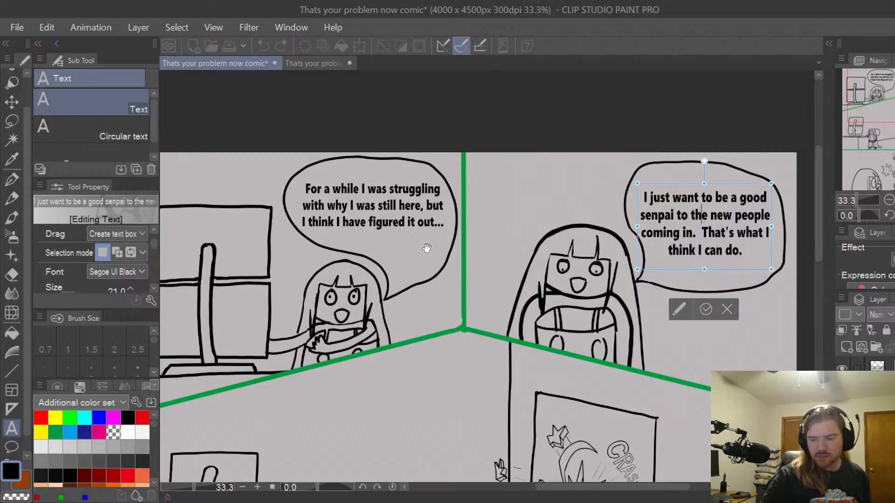
click(308, 66)
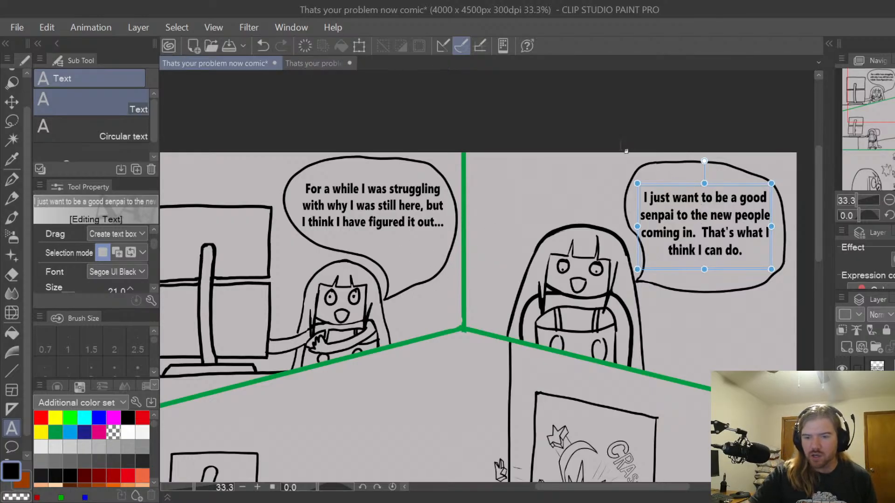
click(314, 65)
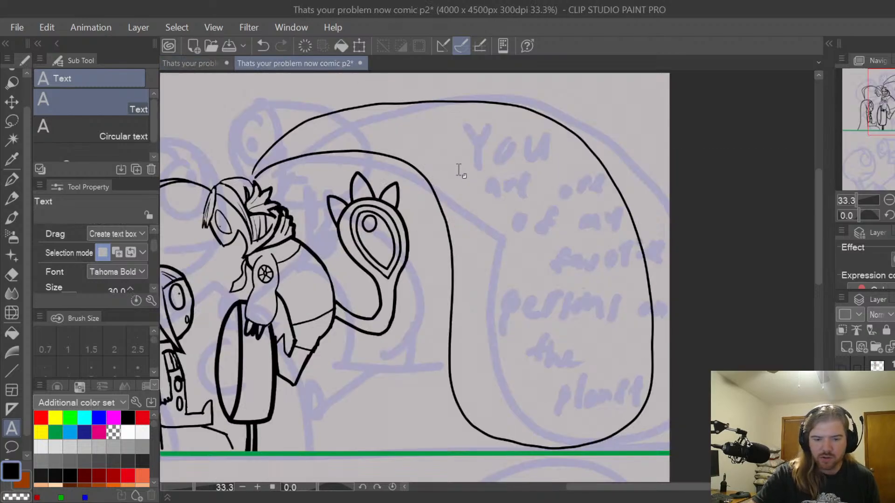
Draw a tall text box inside the large speech bubble and set its font to Segoe UI Black at size 20
drag(456, 166, 630, 405)
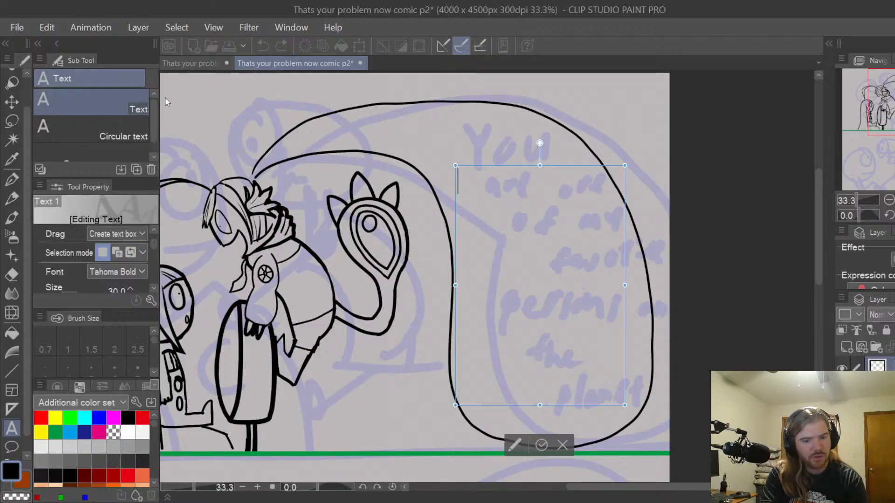
click(107, 80)
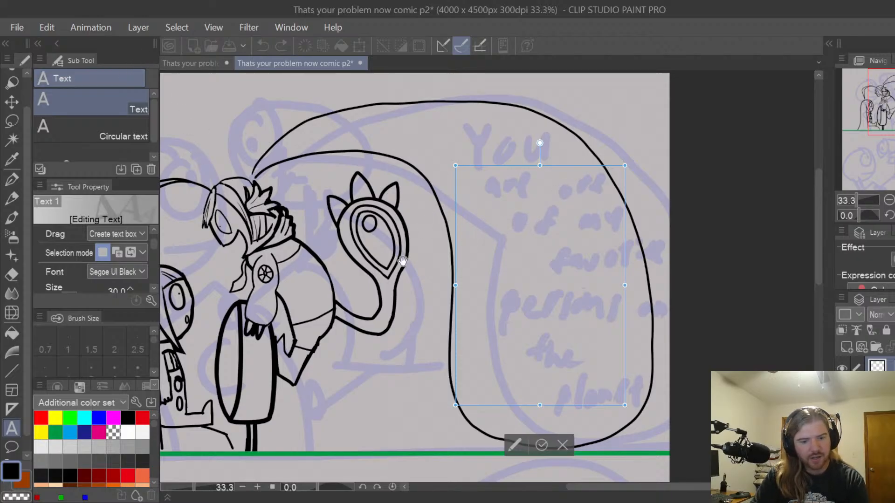
scroll(145, 282, down, 1)
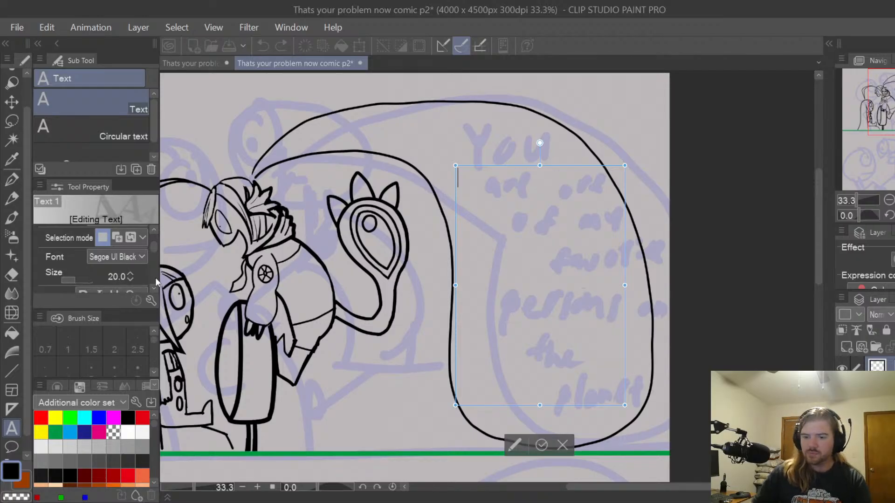
text(ou are)
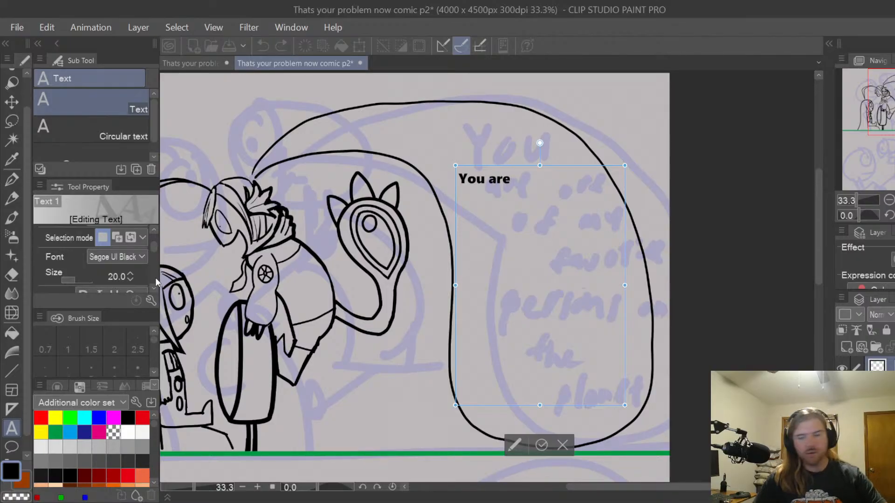
key(BackSpace)
key(BackSpace)
key(BackSpace)
key(BackSpace)
key(BackSpace)
key(BackSpace)
key(BackSpace)
key(BackSpace)
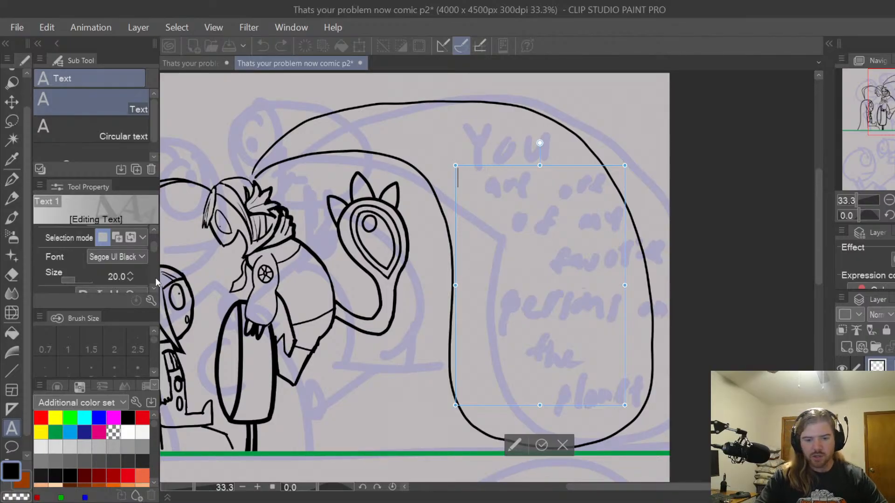
Set the text size to 30 and enter "You are one of my favorite peole in the world" in the speech bubble's text box
click(130, 274)
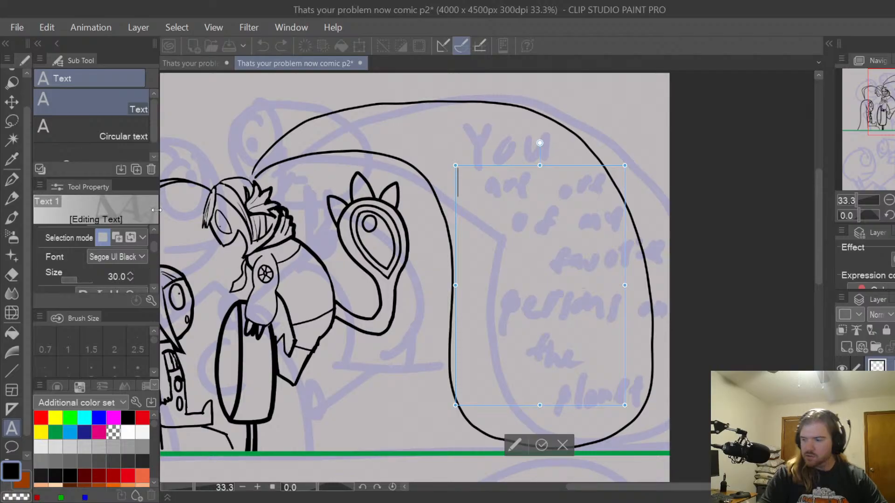
text(Y)
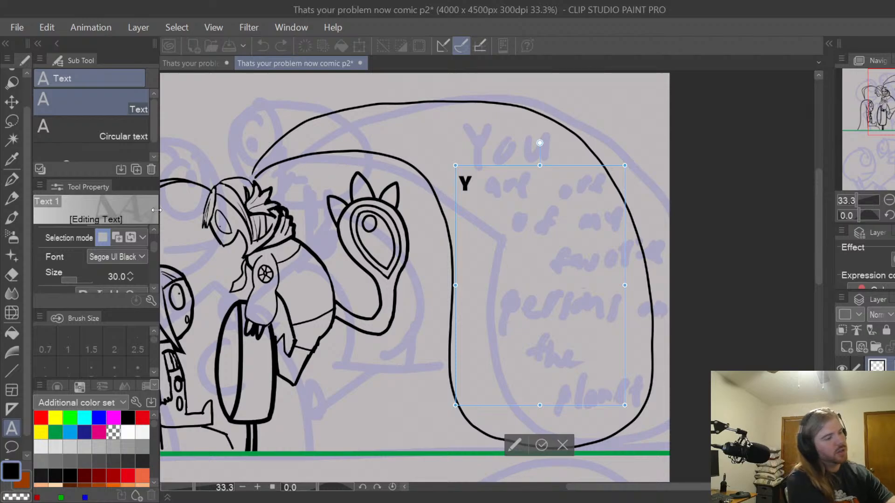
text(ou are one of m)
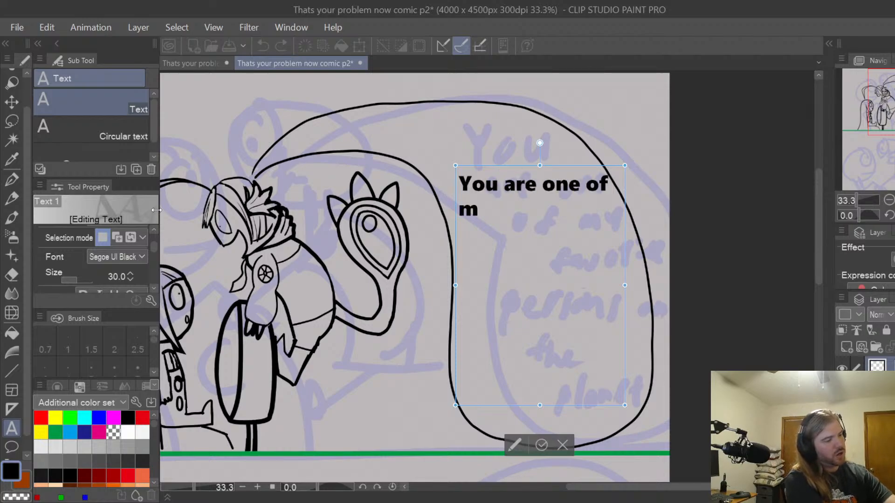
text(y favori)
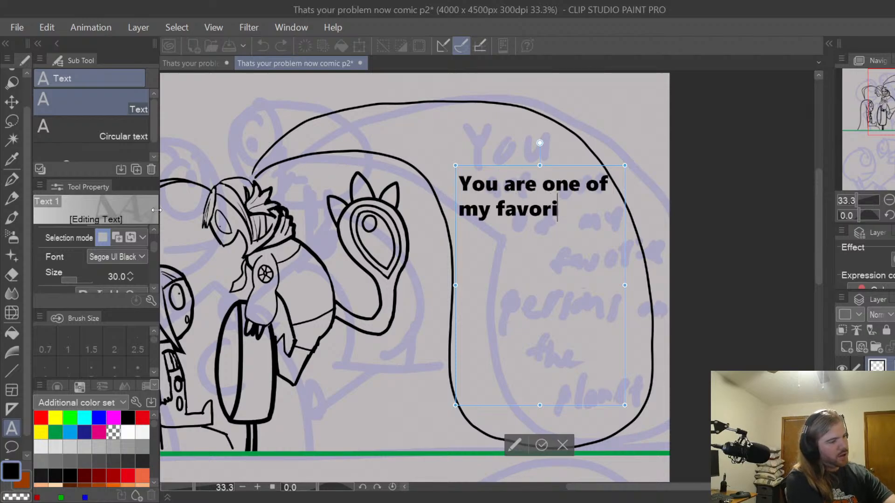
text(te peo)
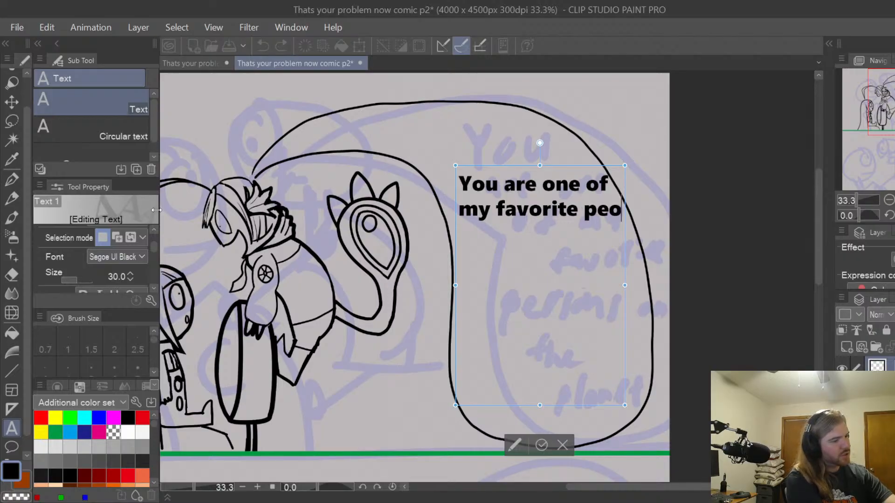
text(pe)
key(BackSpace)
key(BackSpace)
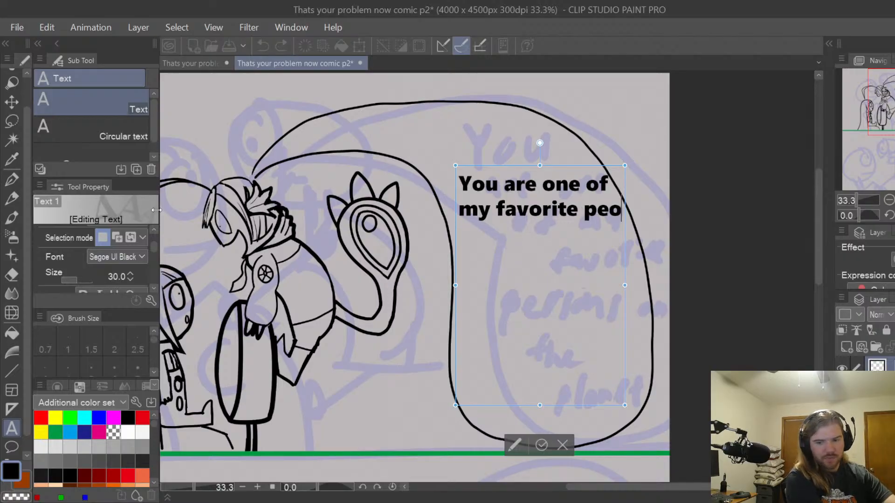
text(le in the)
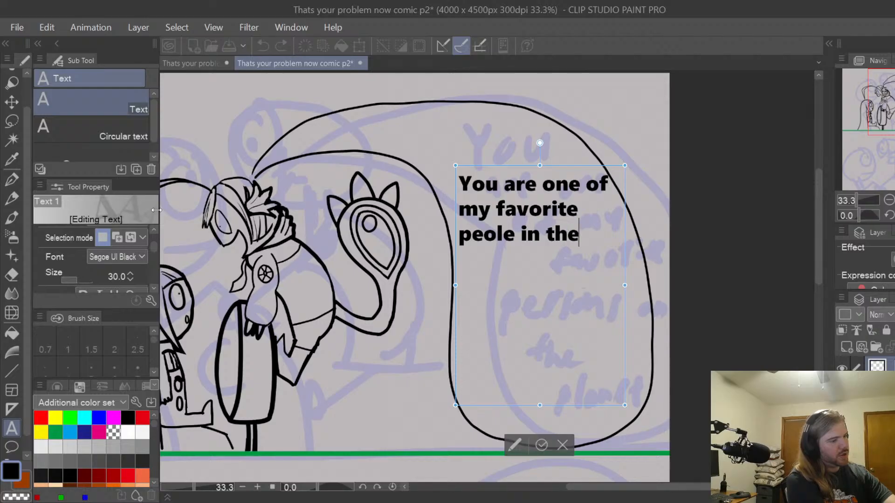
text( world)
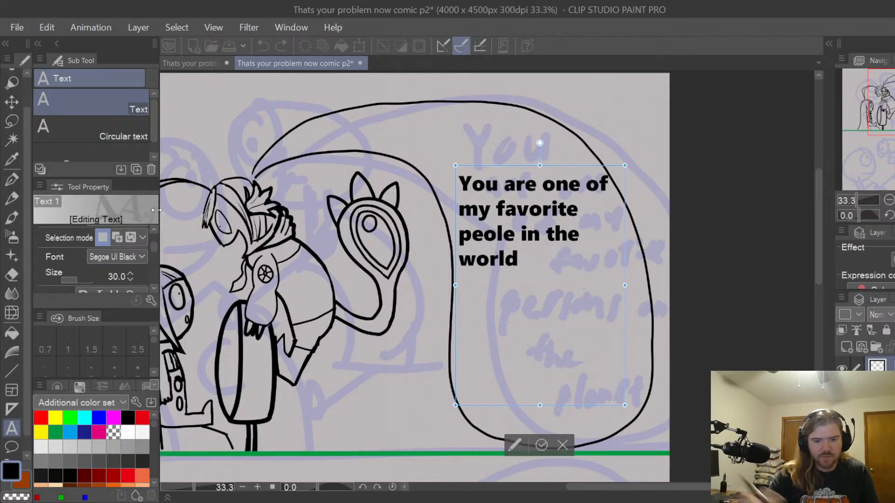
Center-align the speech bubble text and rewrite it to read "You are one of my favorite perspns ever..."
drag(152, 247, 153, 254)
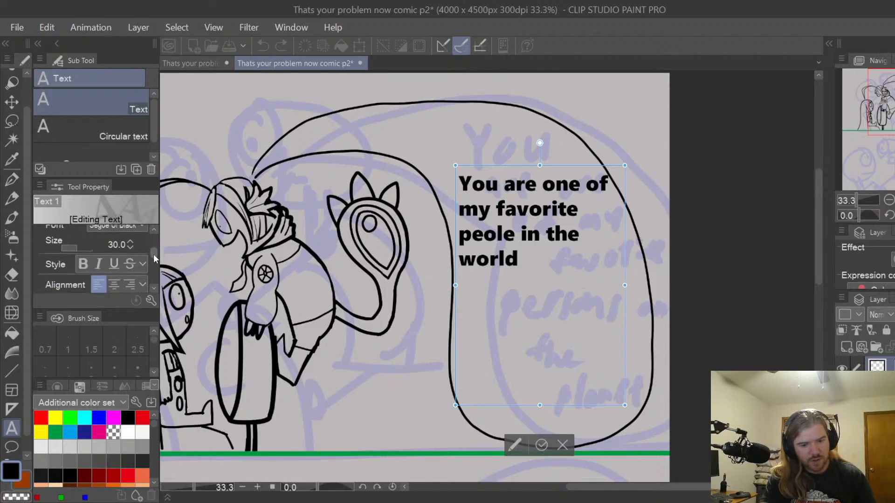
click(122, 271)
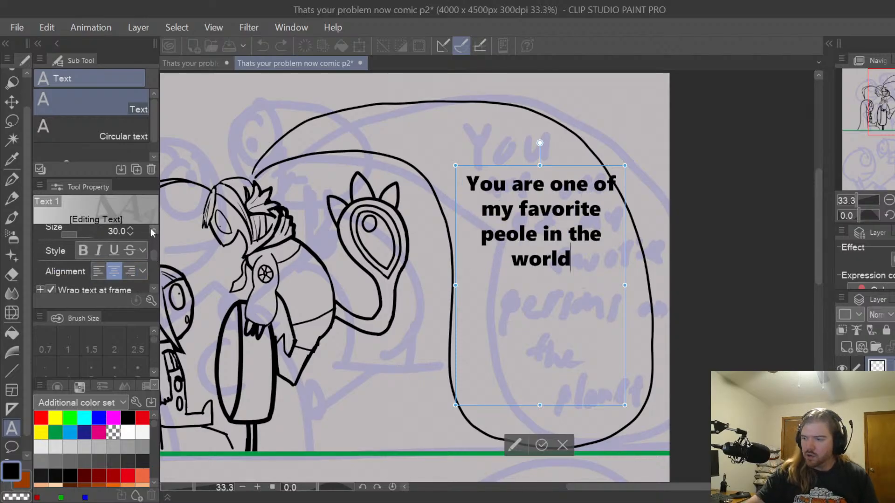
key(BackSpace)
key(BackSpace)
key(BackSpace)
key(BackSpace)
key(BackSpace)
key(BackSpace)
key(BackSpace)
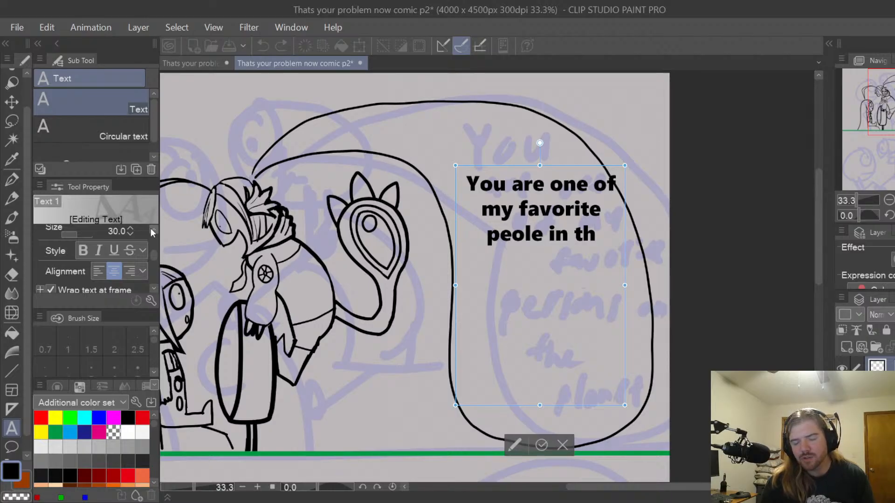
key(BackSpace)
key(BackSpace)
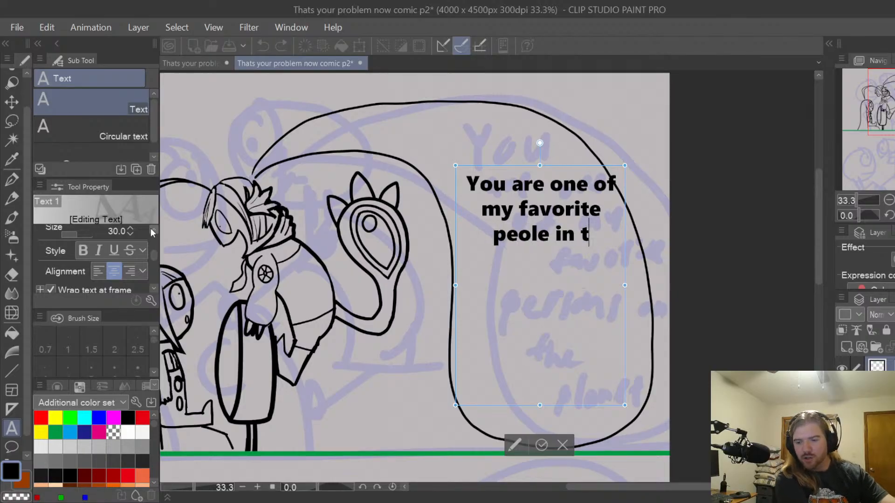
key(BackSpace)
key(BackSpace)
key(BackSpace)
key(BackSpace)
key(BackSpace)
key(BackSpace)
key(BackSpace)
key(BackSpace)
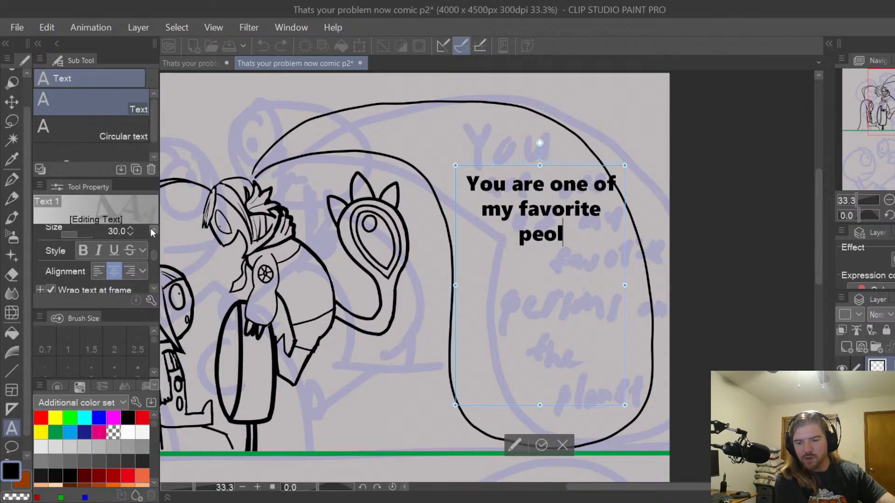
text(ers)
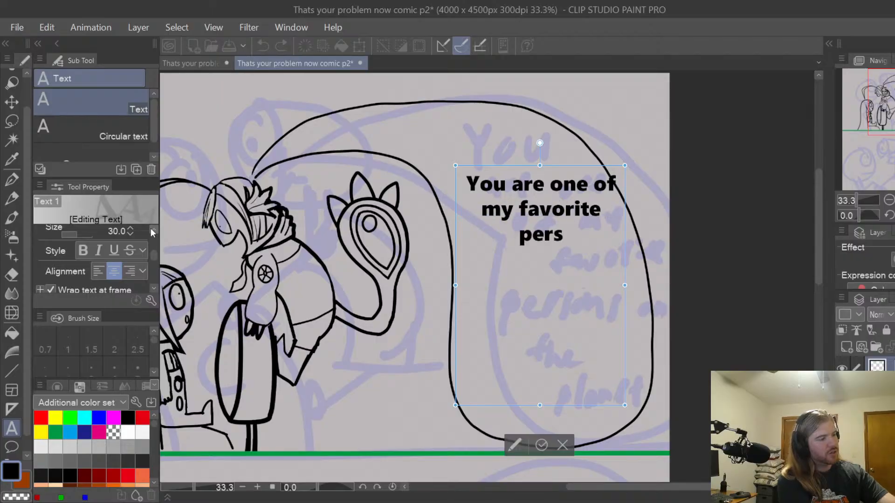
text(pns ever)
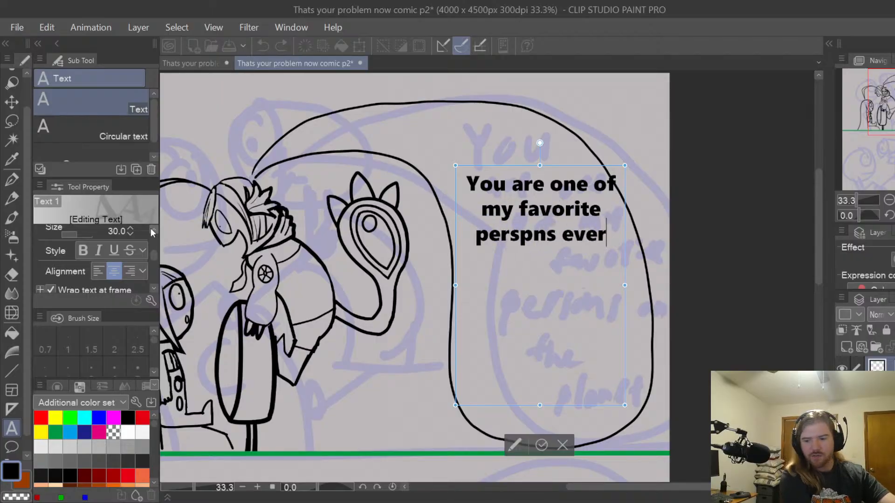
text(...)
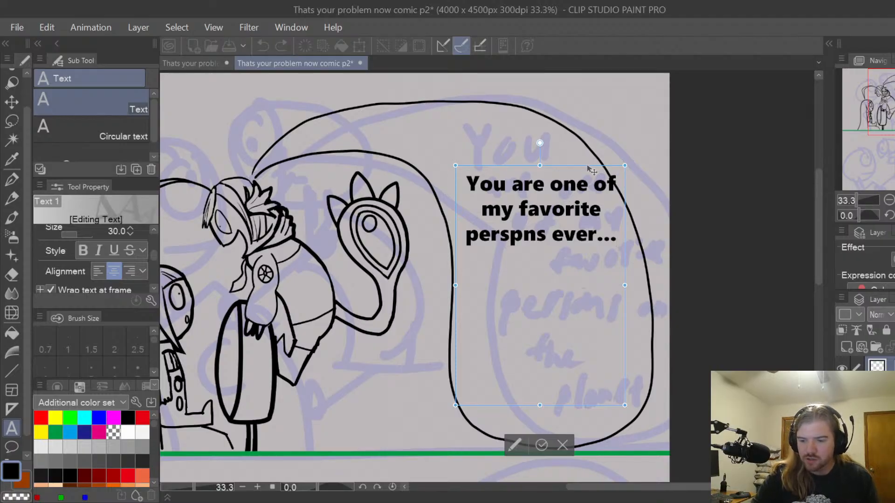
Move the text box down slightly inside the large speech bubble and commit the text
mouse_move(591, 164)
mouse_down()
mouse_move(578, 167)
mouse_move(593, 182)
mouse_move(594, 204)
mouse_up()
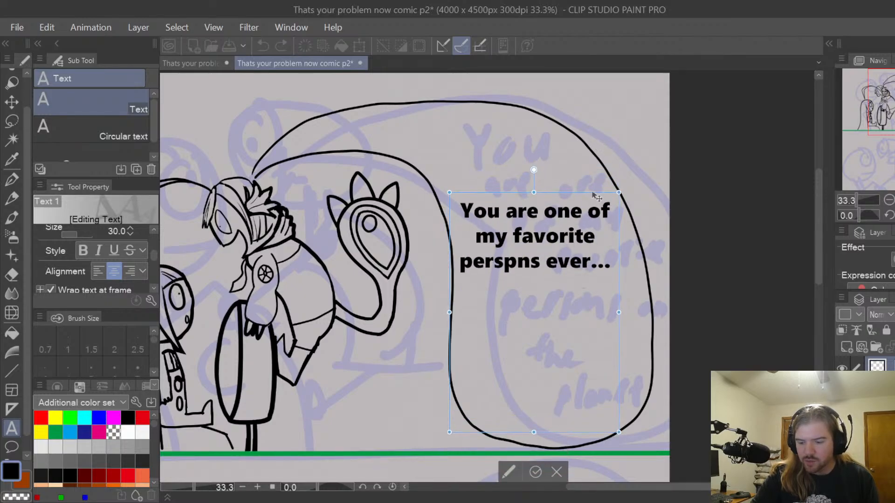
click(536, 472)
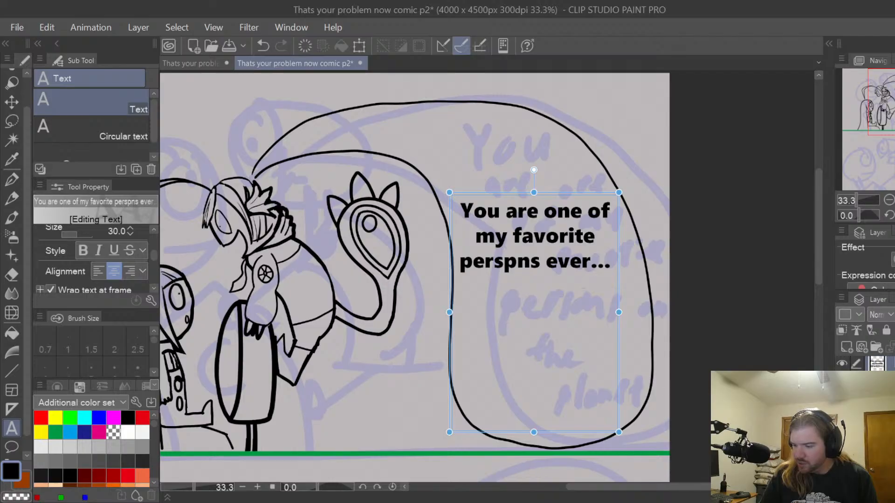
Erase the large body of the speech bubble on its line layer with the Hard eraser at size 70, keeping the start of both tail lines
click(879, 405)
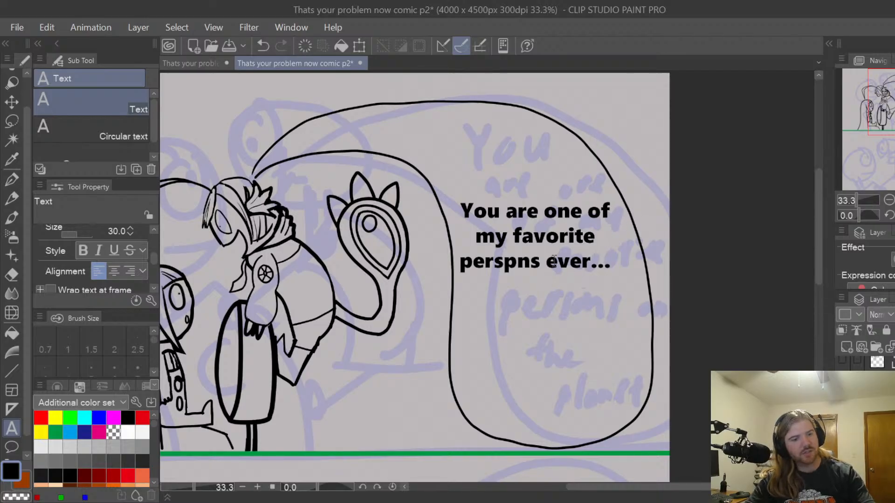
key(h)
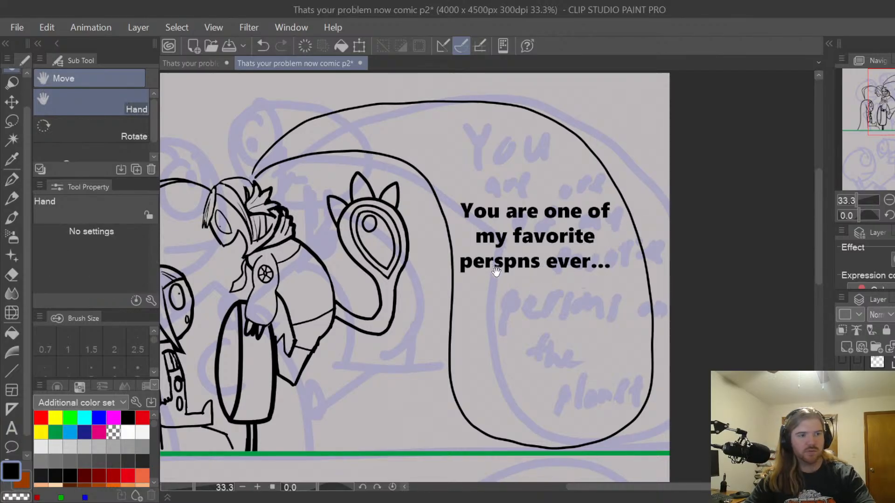
key(m)
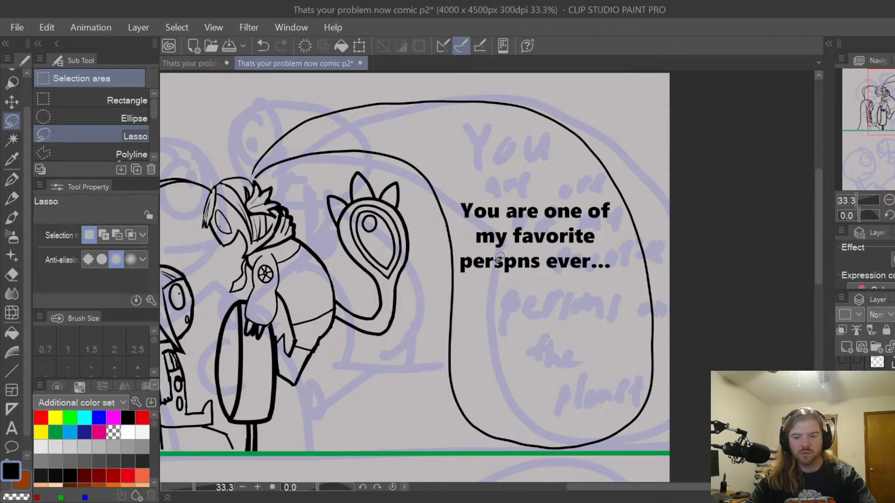
key(e)
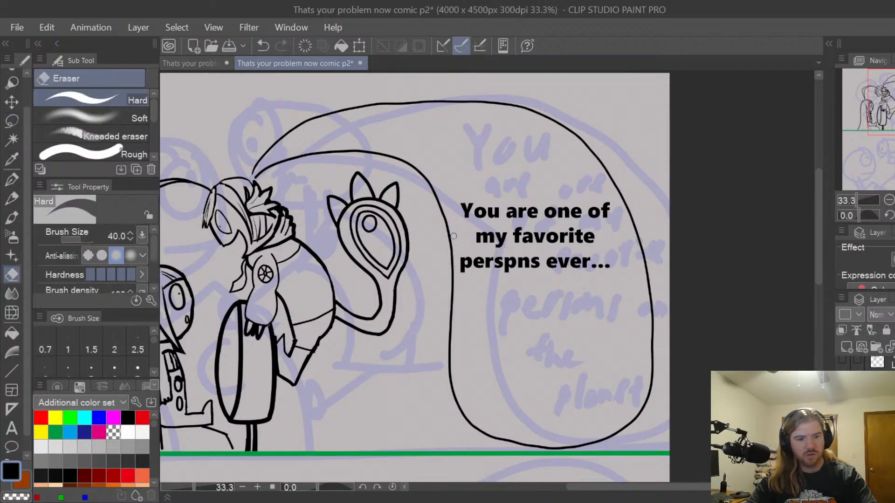
key(bracketright)
key(bracketright)
key(bracketright)
mouse_move(453, 238)
mouse_down()
mouse_move(462, 417)
mouse_move(480, 433)
mouse_move(531, 447)
mouse_move(512, 442)
mouse_move(599, 439)
mouse_move(641, 413)
mouse_move(652, 359)
mouse_move(647, 298)
mouse_move(619, 185)
mouse_move(578, 132)
mouse_move(522, 106)
mouse_move(432, 101)
mouse_up()
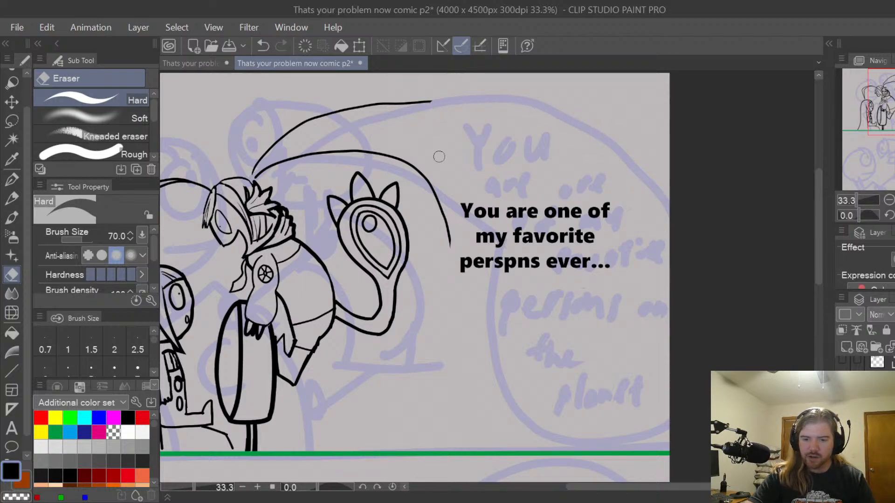
mouse_move(439, 157)
mouse_down()
mouse_move(435, 185)
mouse_move(448, 245)
mouse_up()
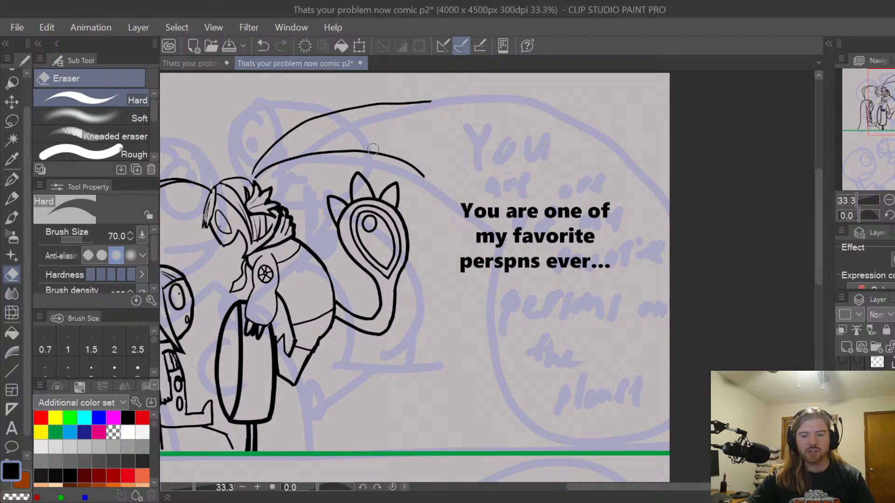
mouse_move(413, 164)
mouse_down()
mouse_move(424, 179)
mouse_move(383, 146)
mouse_up()
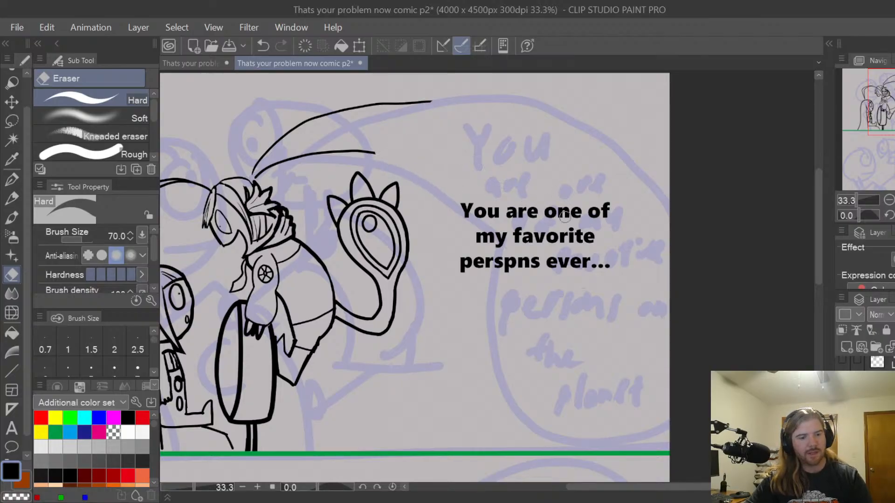
Shorten the dialogue's text box from below so that it fits closely around its three lines
scroll(877, 366, up, 3)
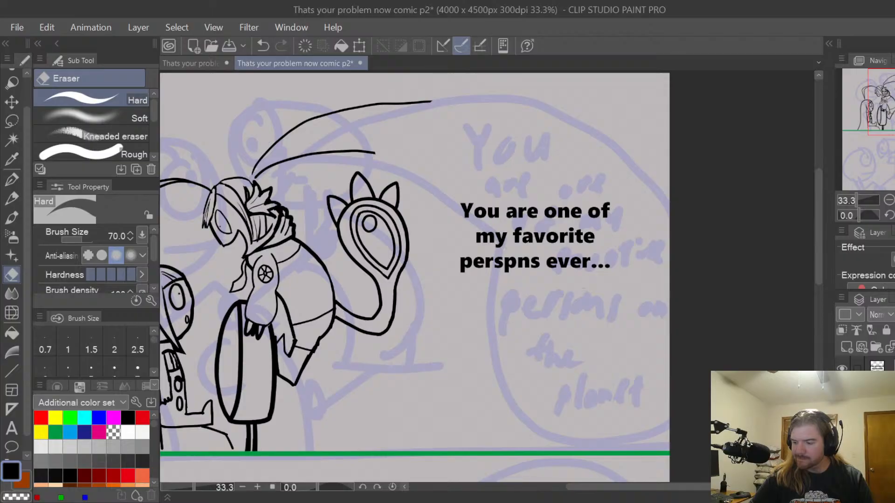
click(881, 365)
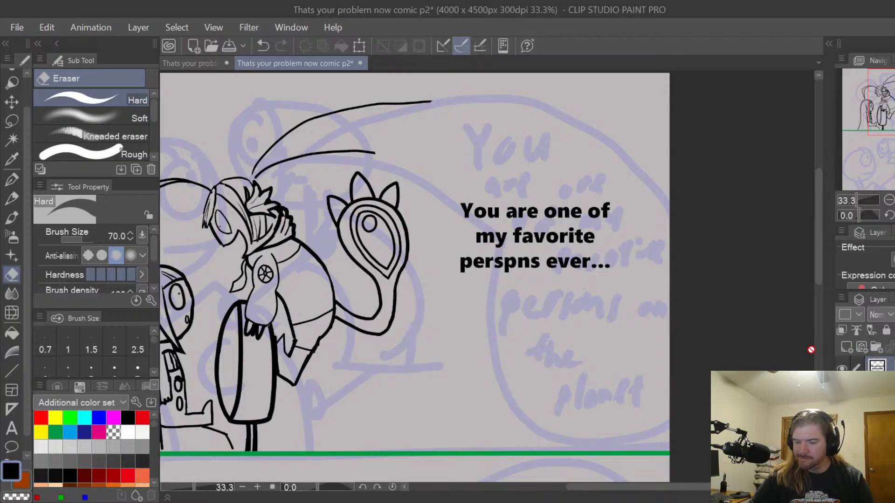
click(12, 428)
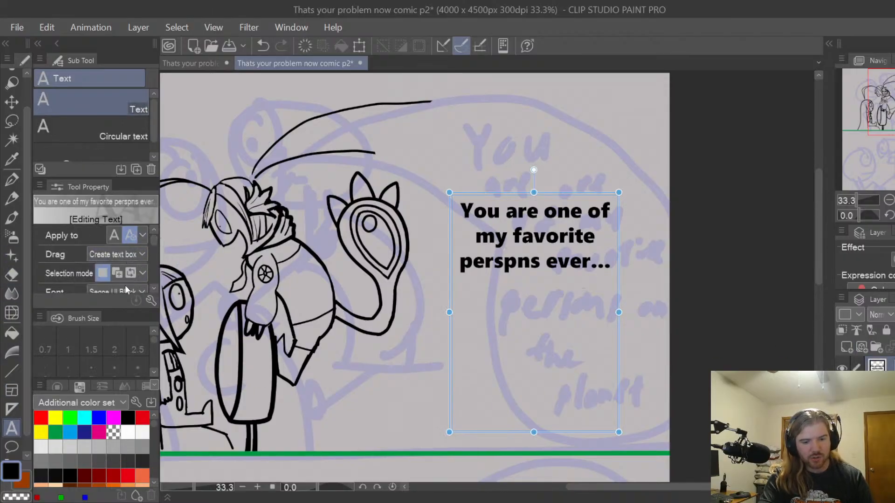
click(520, 230)
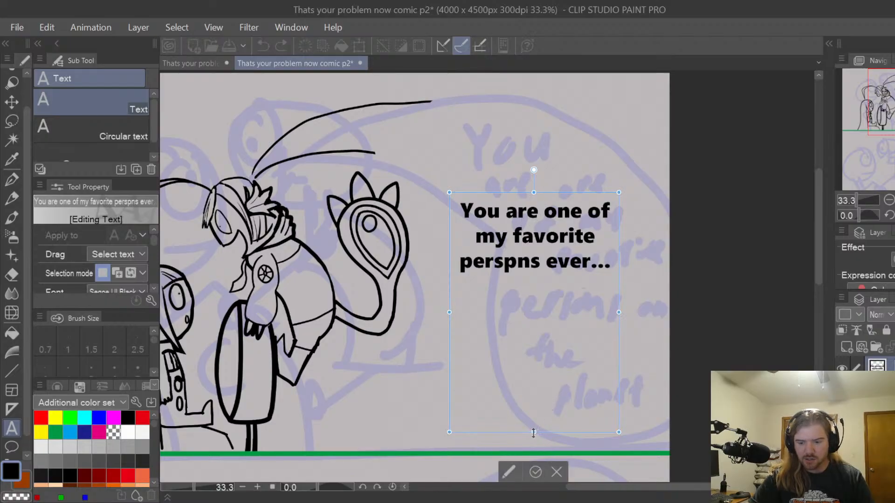
drag(534, 432, 534, 284)
Correct "perspns" to "persons" in the dialogue and move the text up, just beyond the ends of the bubble's tail lines
click(513, 254)
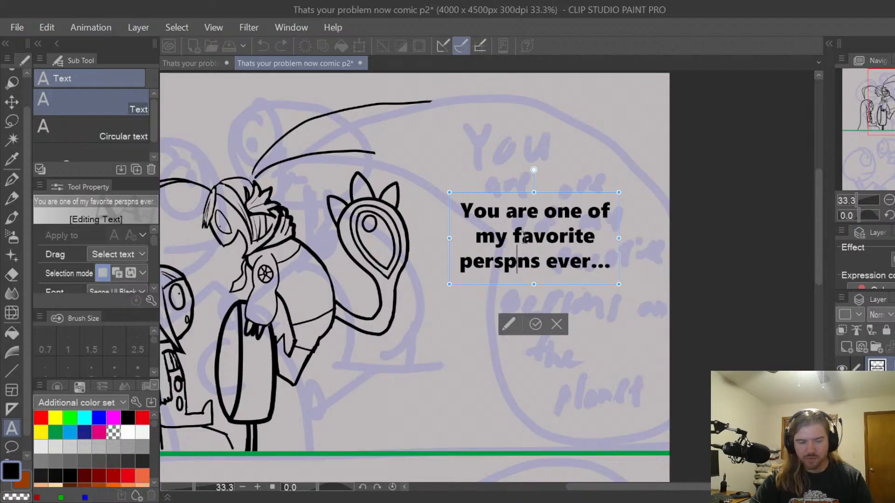
key(BackSpace)
text(o)
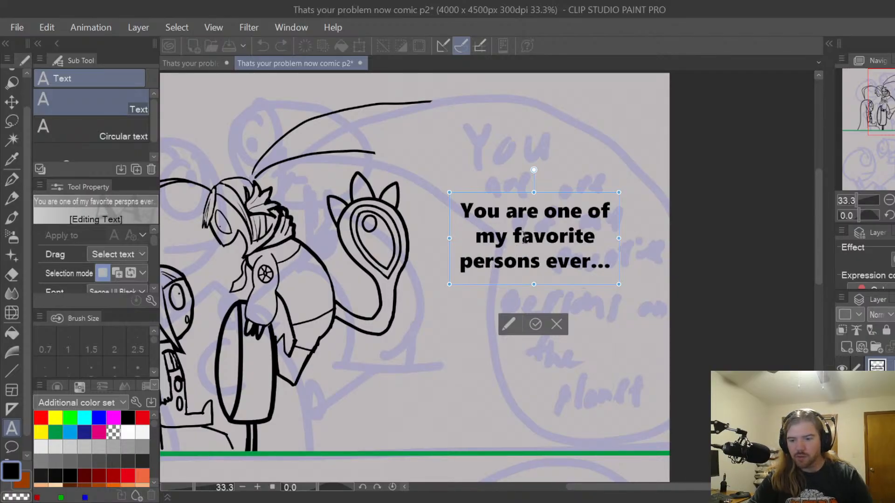
drag(550, 199, 539, 129)
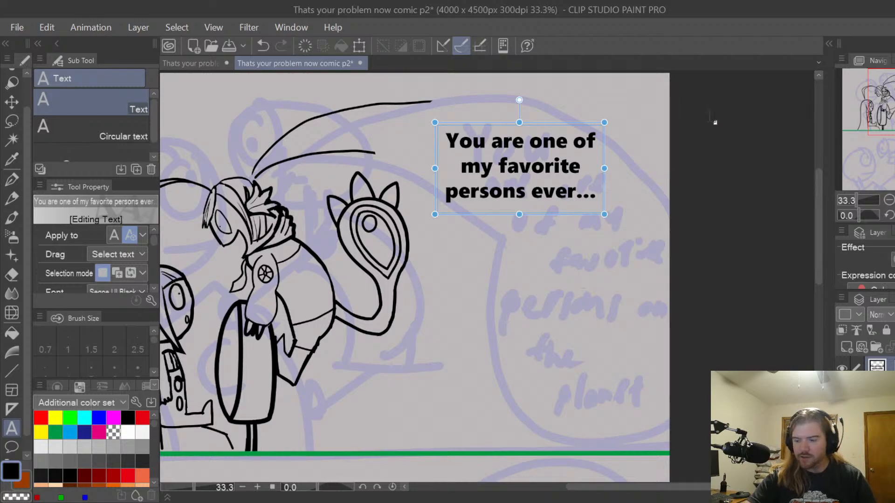
Try to ink a smaller rounded bubble around the dialogue on the line layer with the Turnip pen at size 15, connecting both tail lines
scroll(863, 428, down, 5)
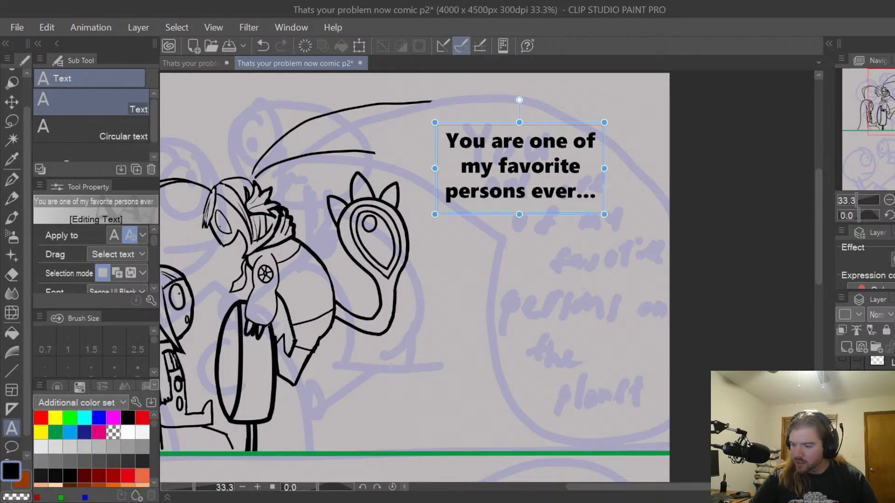
click(862, 429)
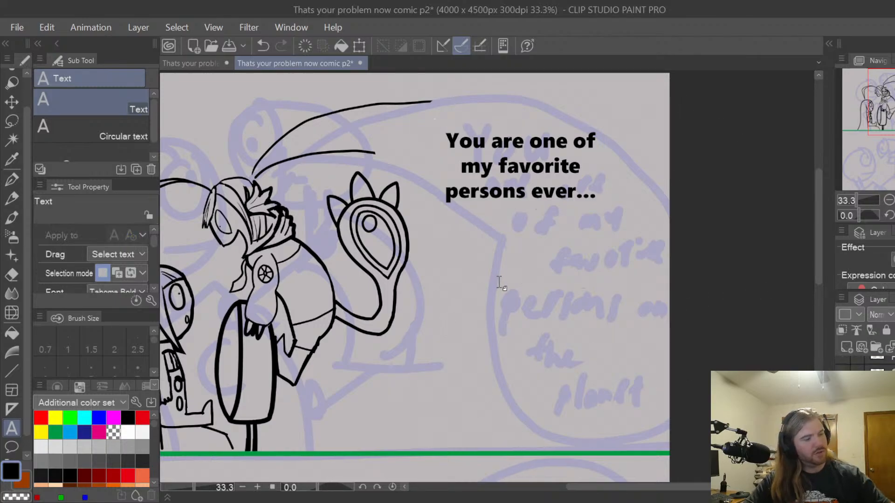
key(p)
mouse_move(430, 101)
mouse_down()
mouse_move(528, 97)
mouse_move(610, 121)
mouse_move(629, 155)
mouse_move(615, 244)
mouse_move(525, 264)
mouse_move(459, 228)
mouse_move(371, 148)
mouse_up()
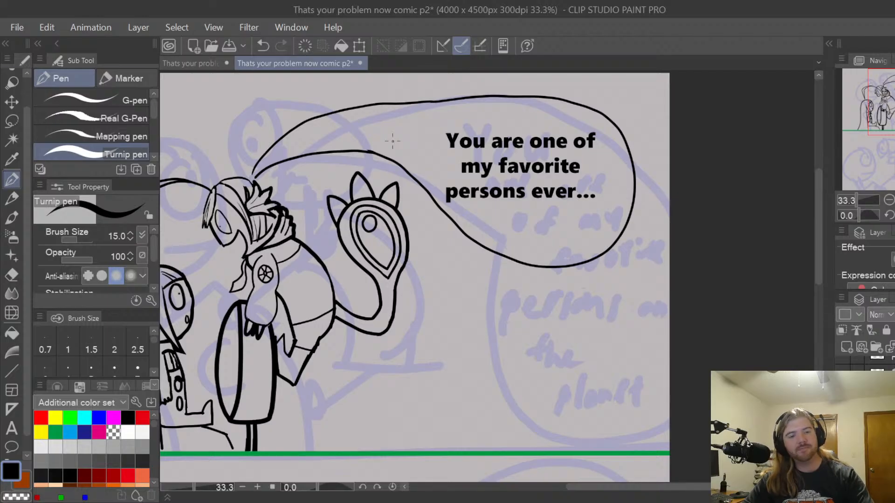
key(h)
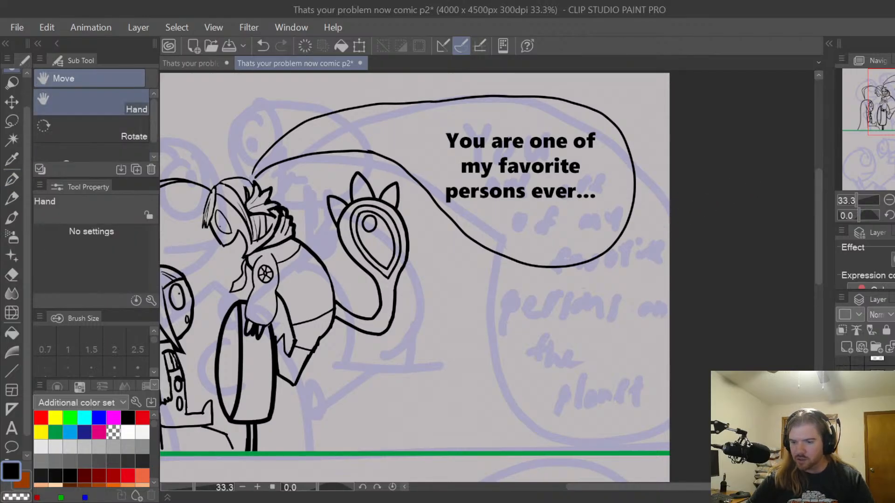
key(ctrl+z)
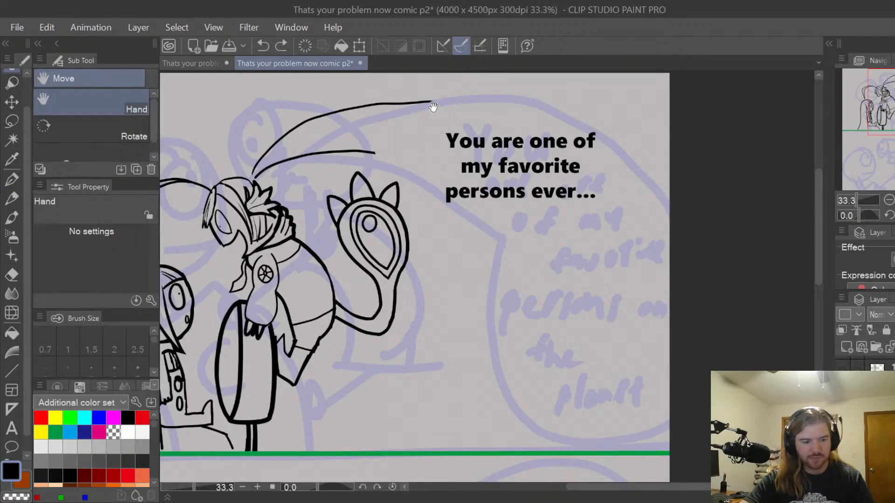
key(p)
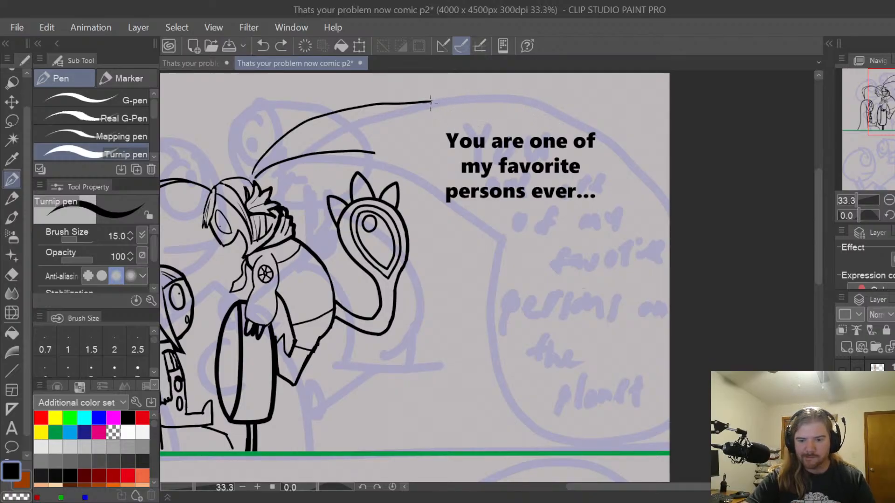
mouse_move(376, 152)
mouse_down()
mouse_move(403, 173)
mouse_move(441, 290)
mouse_move(490, 324)
mouse_move(545, 311)
mouse_up()
key(ctrl+z)
Move the dialogue text box slightly up and closer to the bubble's tail lines, and commit its position
scroll(881, 367, up, 3)
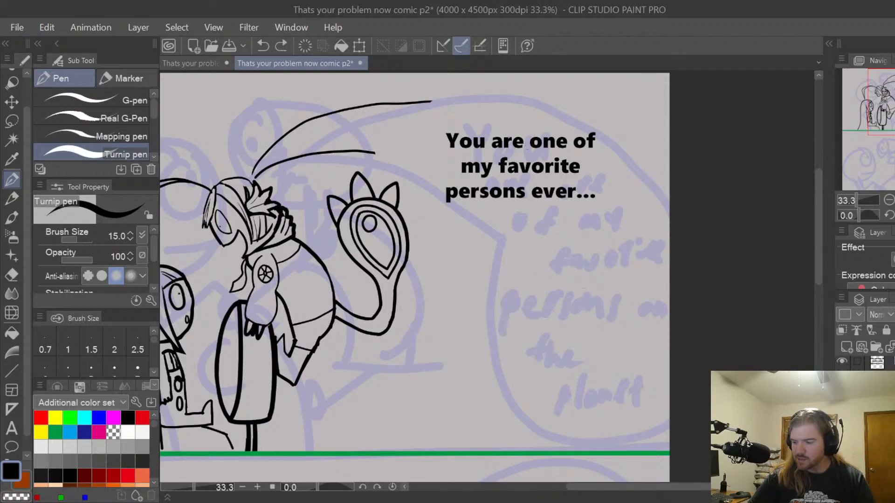
click(884, 367)
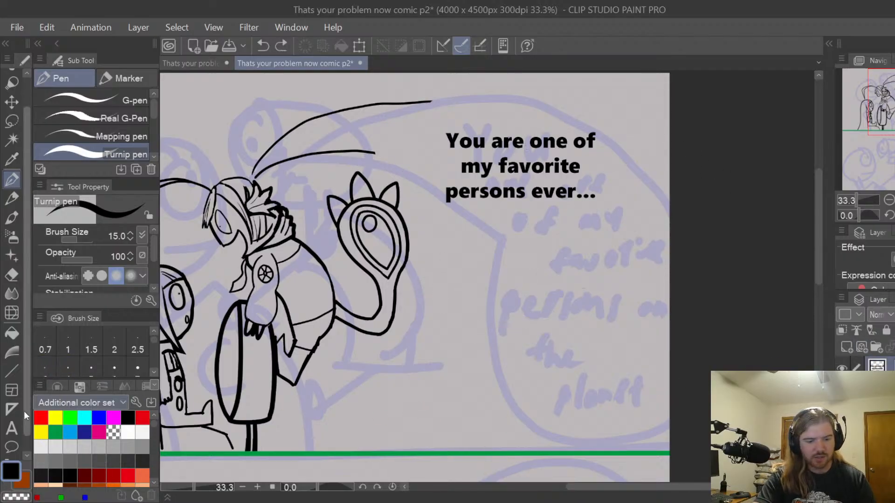
key(t)
click(535, 150)
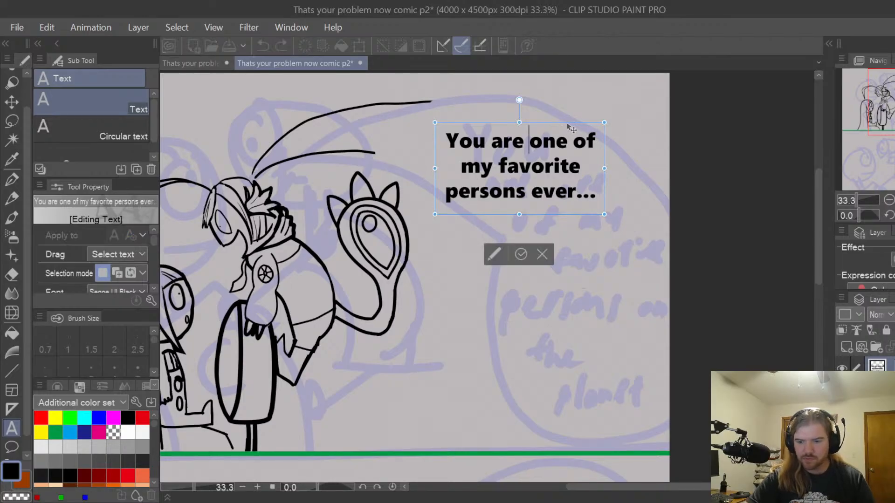
drag(570, 129, 546, 113)
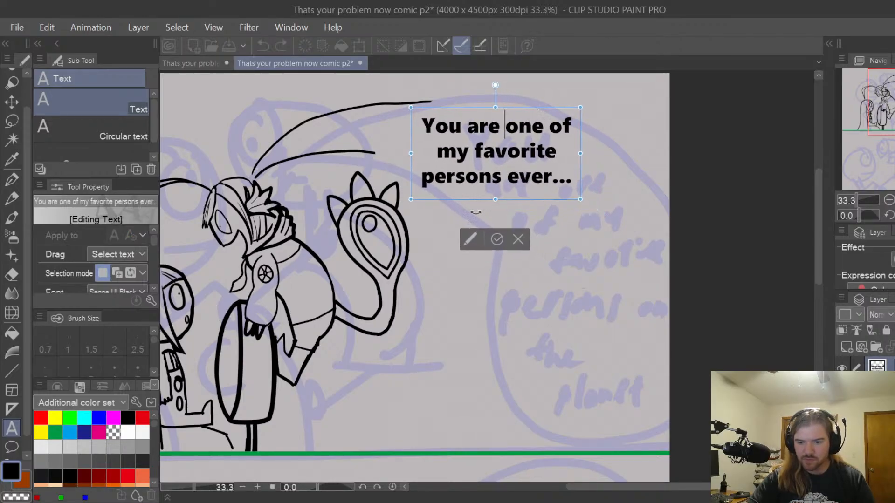
click(490, 238)
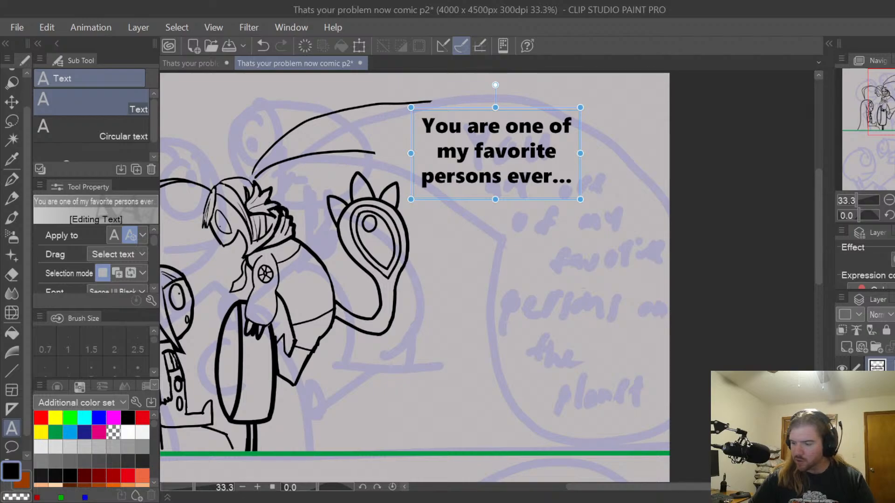
Try to ink a rounded bubble around the dialogue with the Turnip pen at size 15, joining the ends of both tail lines
scroll(867, 410, down, 5)
click(867, 419)
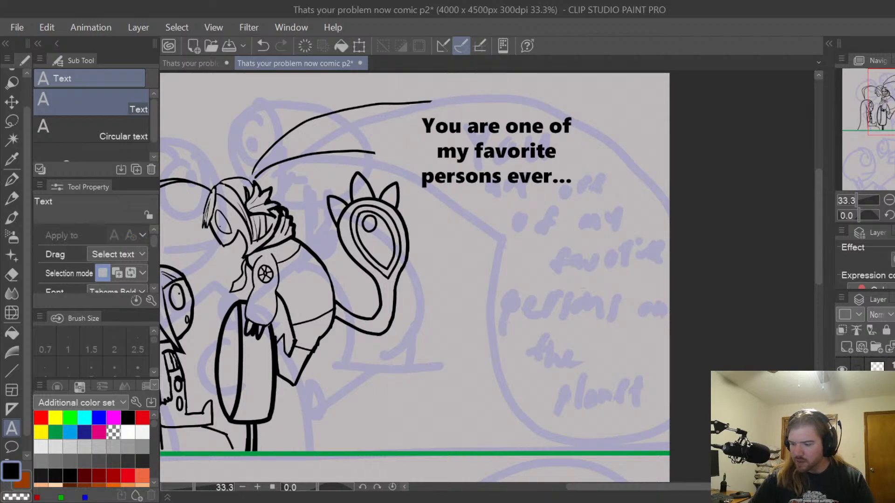
key(p)
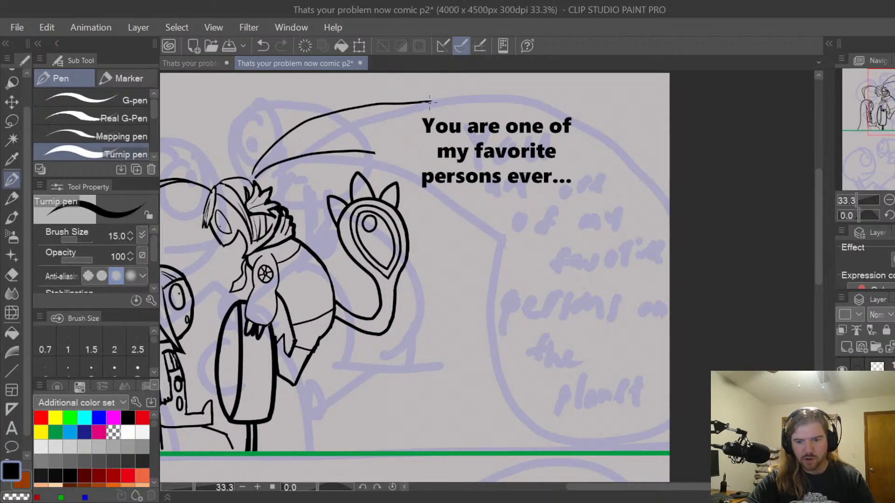
mouse_move(430, 101)
mouse_down()
mouse_move(528, 94)
mouse_move(562, 102)
mouse_move(589, 136)
mouse_move(597, 177)
mouse_move(581, 227)
mouse_move(550, 254)
mouse_move(506, 250)
mouse_move(450, 227)
mouse_move(422, 202)
mouse_move(387, 152)
mouse_up()
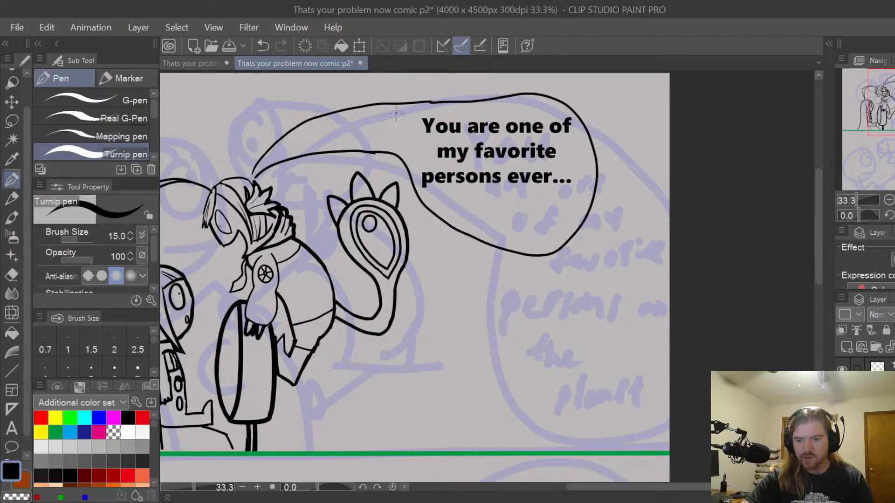
key(ctrl+z)
mouse_move(432, 101)
mouse_down()
mouse_move(529, 92)
mouse_move(586, 111)
mouse_move(600, 149)
mouse_move(596, 184)
mouse_move(566, 205)
mouse_move(484, 214)
mouse_move(416, 196)
mouse_move(370, 151)
mouse_up()
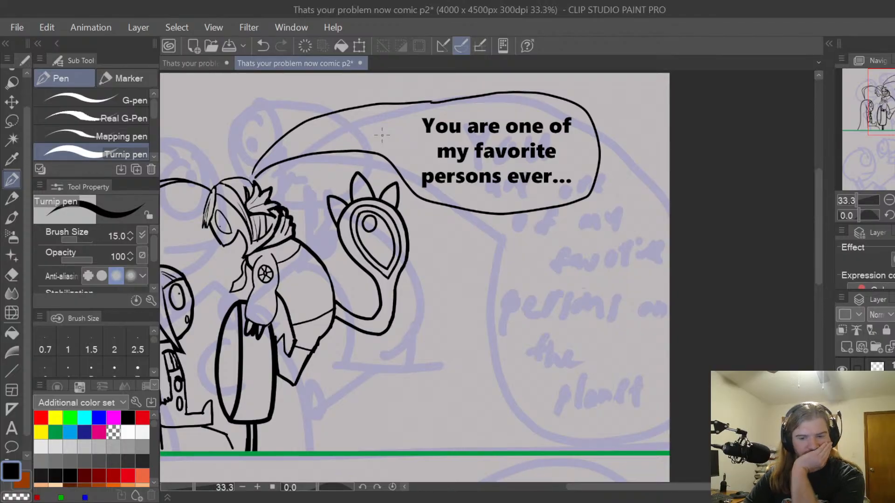
drag(642, 488, 617, 496)
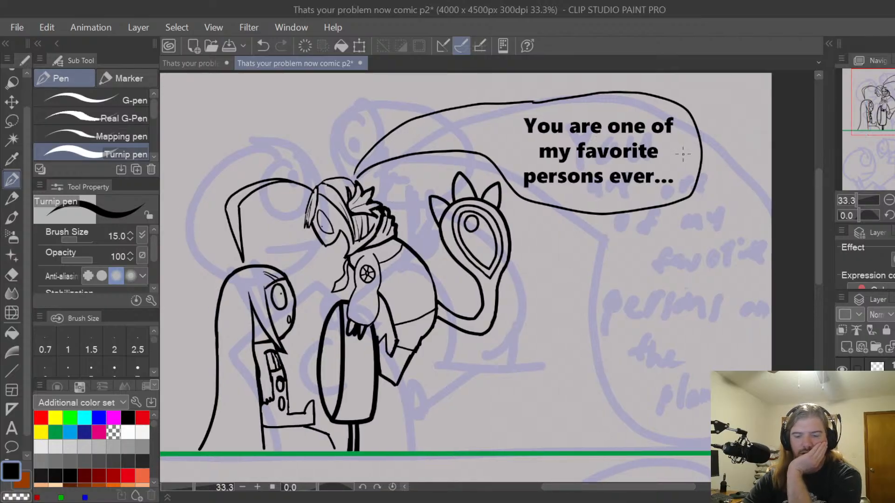
key(ctrl+z)
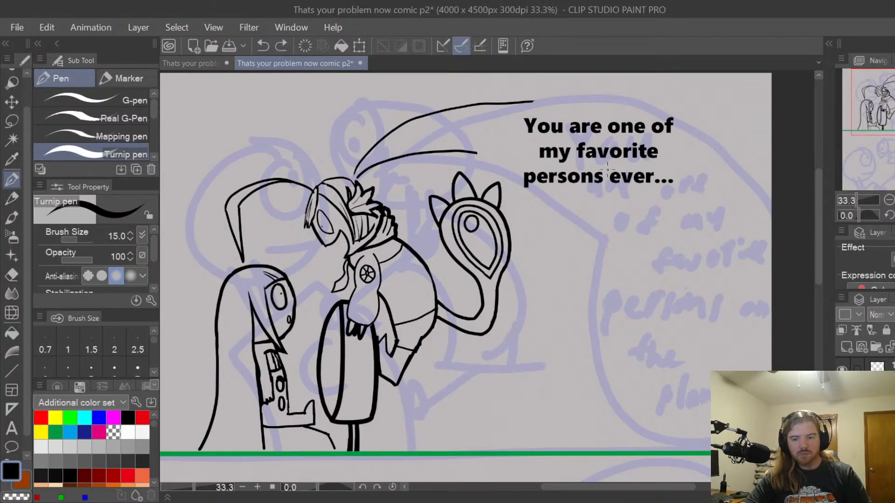
Undo the dialogue's last move and erase both old tail lines with the Hard eraser
key(ctrl+z)
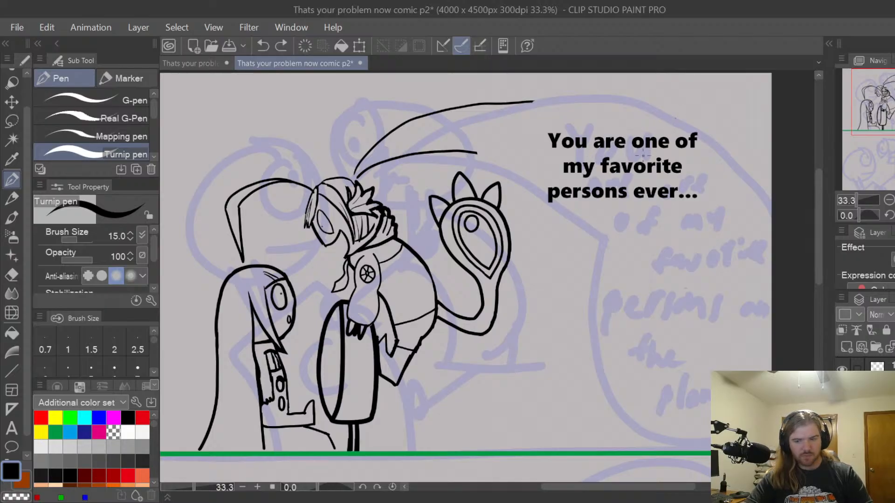
key(e)
drag(536, 100, 508, 104)
mouse_move(392, 134)
mouse_down()
mouse_move(356, 180)
mouse_move(414, 156)
mouse_move(485, 151)
mouse_up()
mouse_move(515, 102)
mouse_down()
mouse_move(432, 121)
mouse_move(439, 112)
mouse_move(455, 108)
mouse_move(392, 134)
mouse_move(520, 99)
mouse_up()
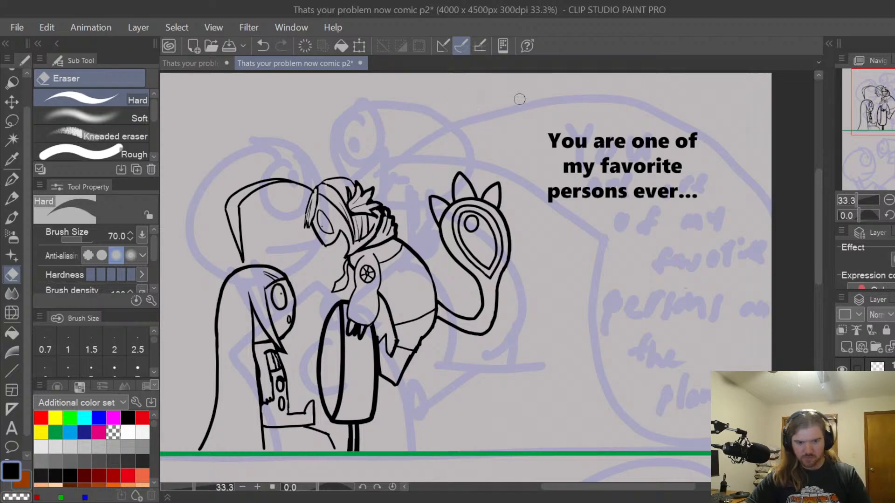
Ink a new bubble around the dialogue in one outline with the Turnip pen, its long curved tail tapering to a point above the hunched character's head
key(h)
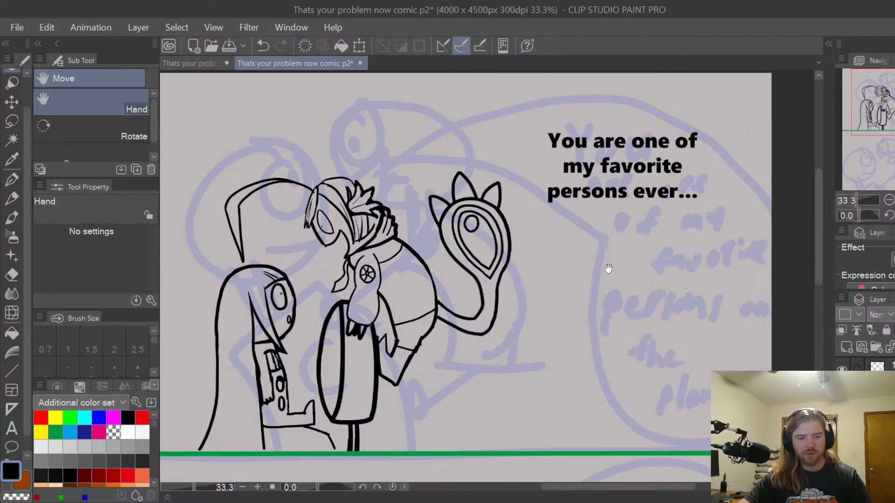
key(p)
mouse_move(357, 173)
mouse_down()
mouse_move(400, 140)
mouse_move(533, 93)
mouse_move(587, 85)
mouse_move(682, 103)
mouse_up()
mouse_move(729, 187)
mouse_down()
mouse_move(704, 232)
mouse_move(630, 250)
mouse_move(576, 242)
mouse_move(545, 212)
mouse_move(512, 130)
mouse_move(492, 122)
mouse_move(442, 129)
mouse_move(357, 172)
mouse_up()
key(ctrl+z)
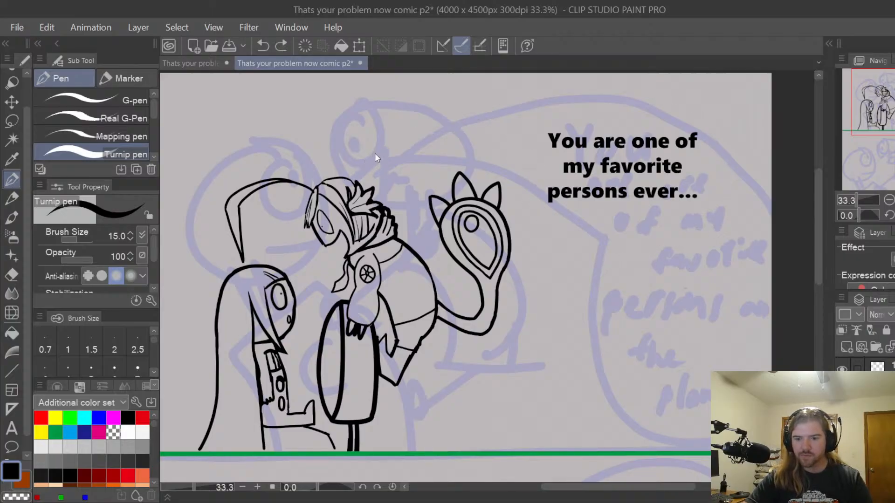
mouse_move(361, 169)
mouse_down()
mouse_move(455, 115)
mouse_move(520, 96)
mouse_move(634, 92)
mouse_move(686, 104)
mouse_move(719, 142)
mouse_move(721, 202)
mouse_move(665, 239)
mouse_move(585, 240)
mouse_move(541, 215)
mouse_move(492, 153)
mouse_move(467, 143)
mouse_move(422, 143)
mouse_move(360, 170)
mouse_up()
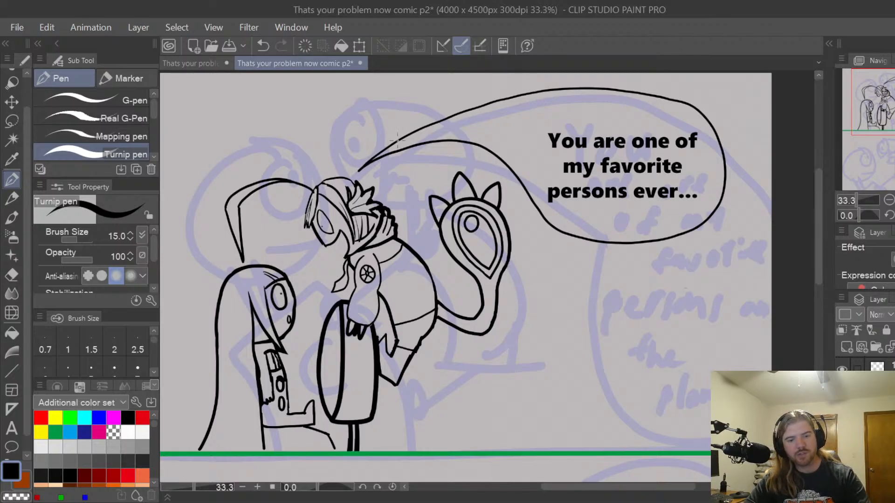
key(space)
drag(636, 328, 653, 286)
drag(576, 296, 624, 276)
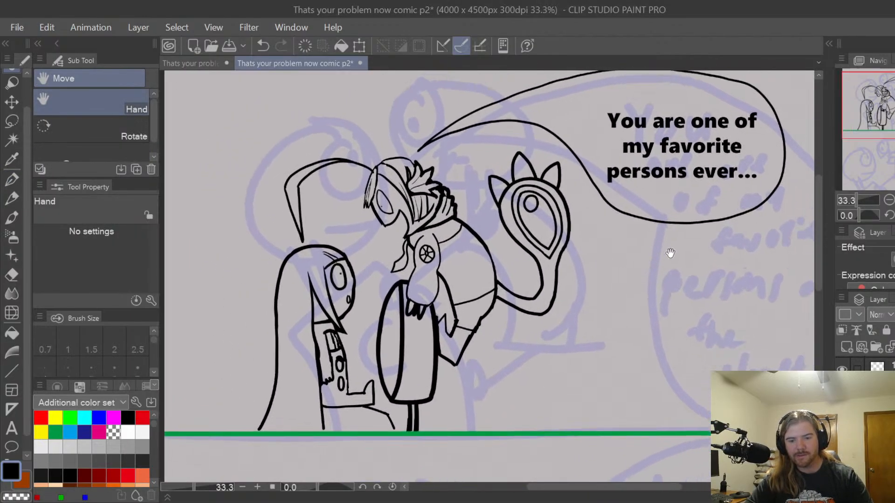
scroll(692, 254, down, 1)
scroll(691, 270, up, 1)
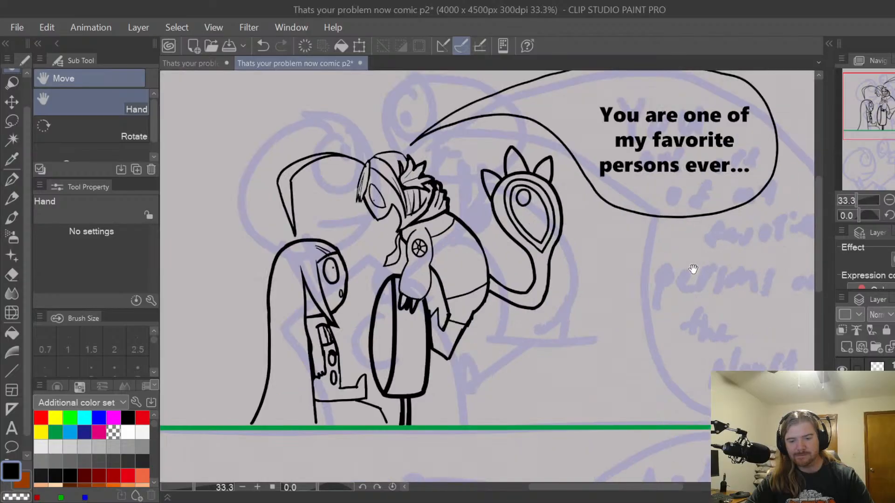
drag(704, 243, 746, 243)
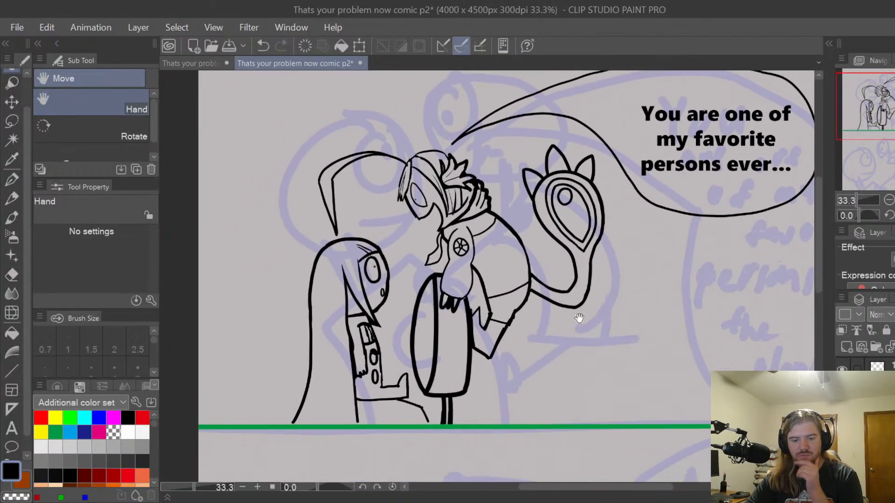
drag(579, 318, 625, 297)
Try to ink the side and upper edge of a low box on the ground line, behind the long-haired character
scroll(867, 365, down, 6)
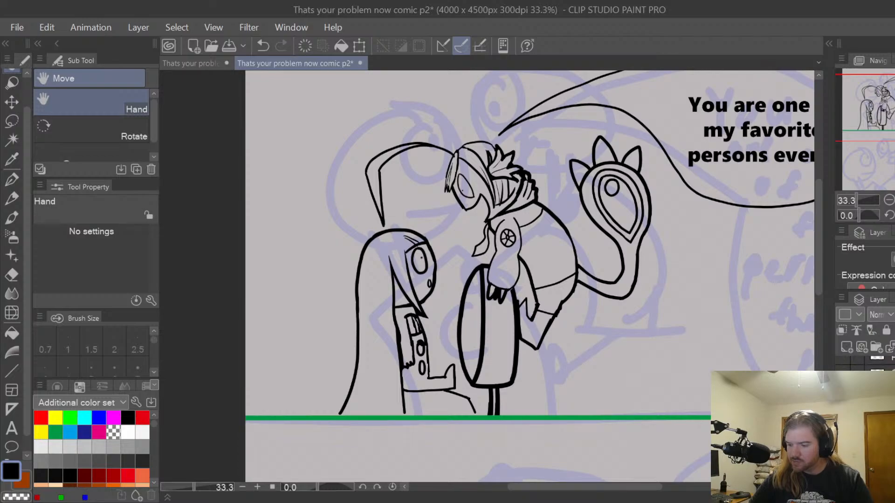
scroll(867, 366, down, 8)
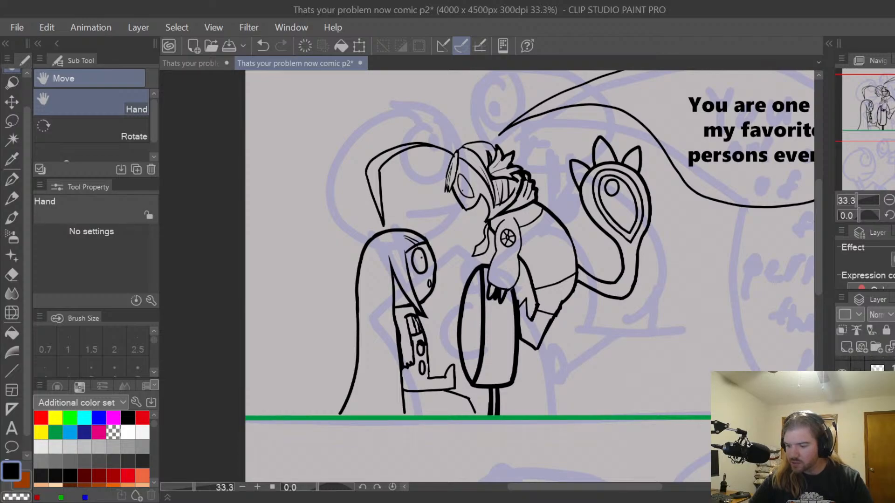
scroll(867, 366, down, 3)
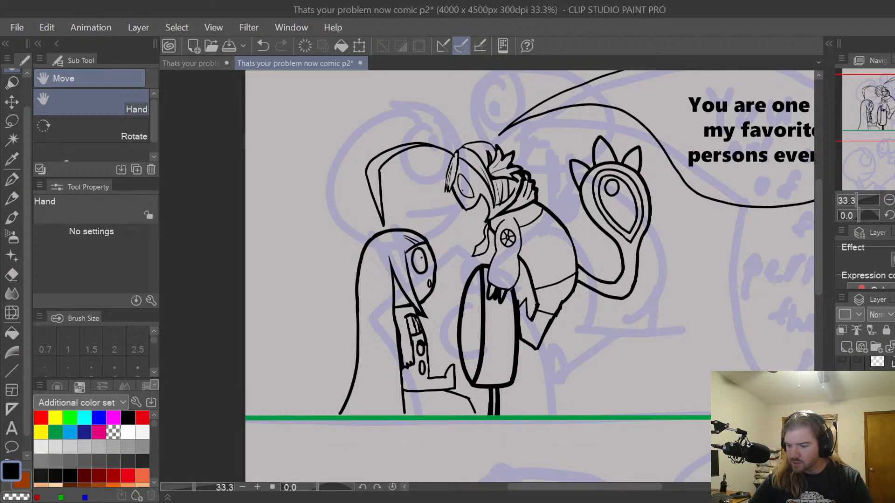
key(p)
drag(291, 385, 292, 417)
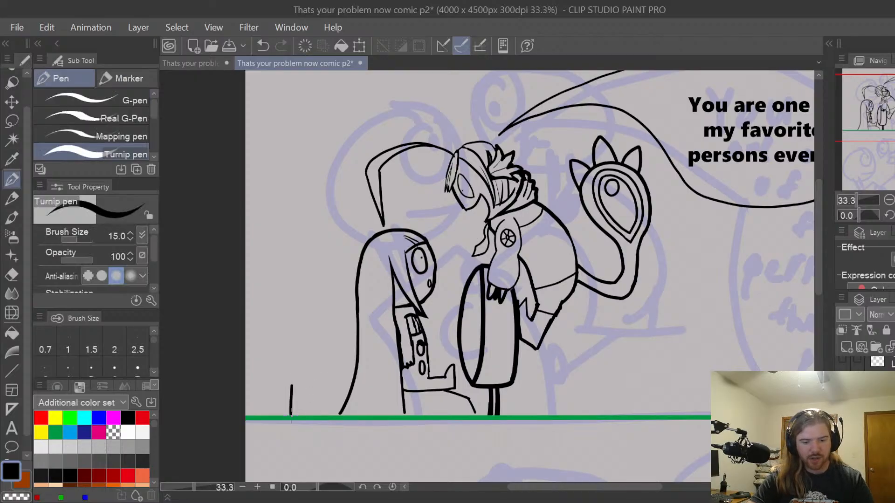
drag(243, 380, 273, 382)
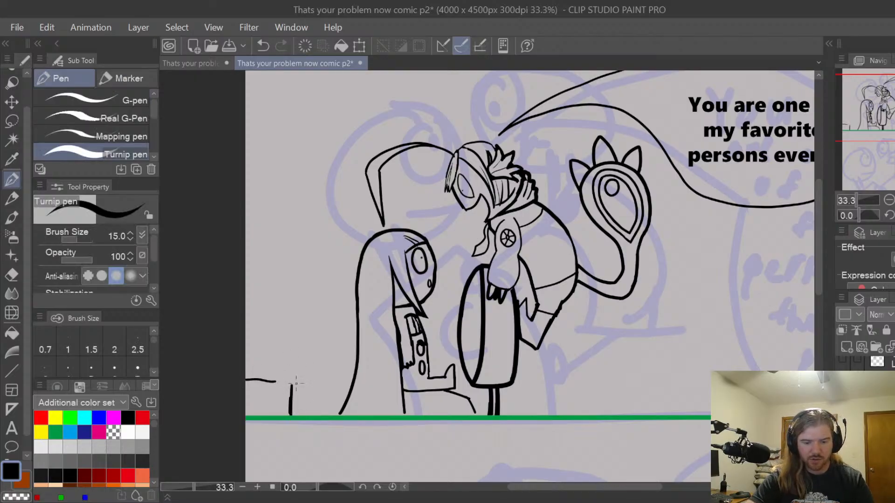
key(ctrl+z)
key(ctrl+z)
Ink a low box on the ground line close behind the long-haired character, with two narrow upright shapes above it at the page edge
drag(334, 415, 330, 376)
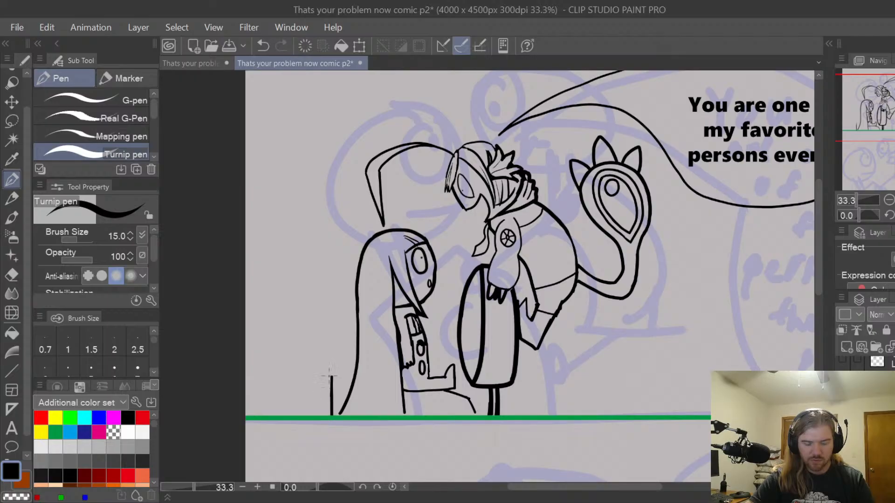
drag(240, 371, 332, 375)
key(ctrl+z)
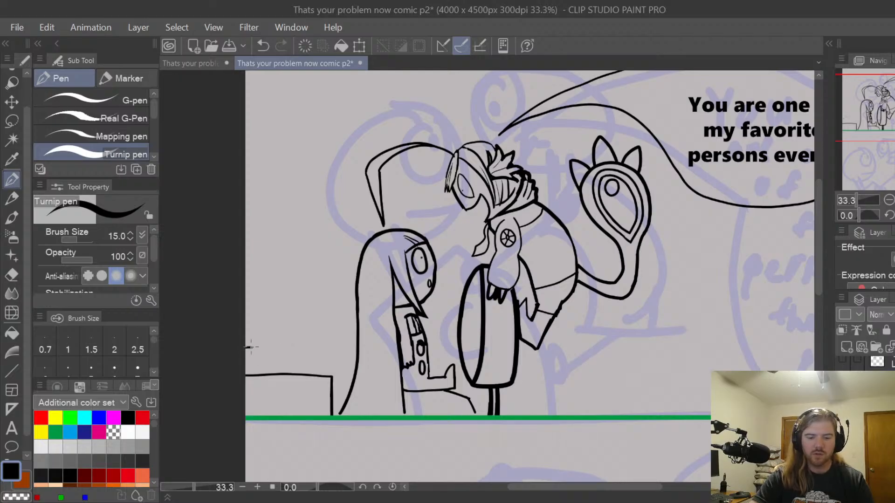
drag(251, 346, 250, 218)
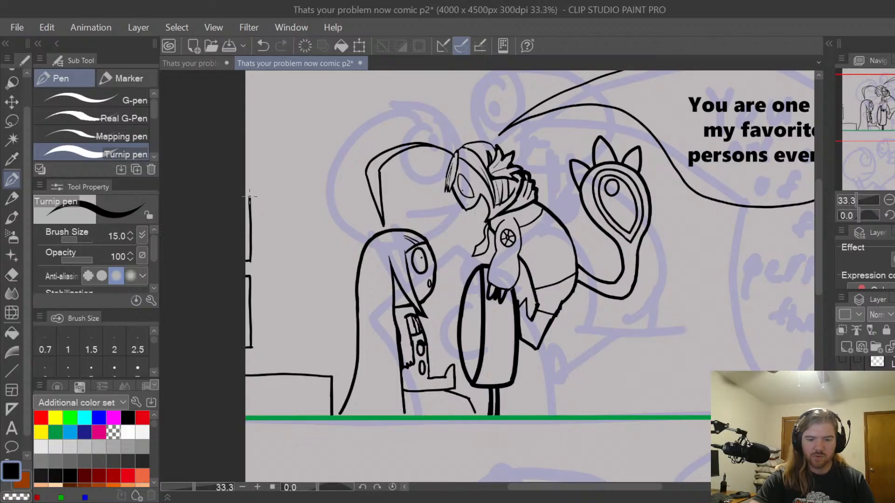
Examine the first panel's background shapes, characters and speech bubble up close and in the context of the whole page
key(space)
drag(669, 314, 645, 264)
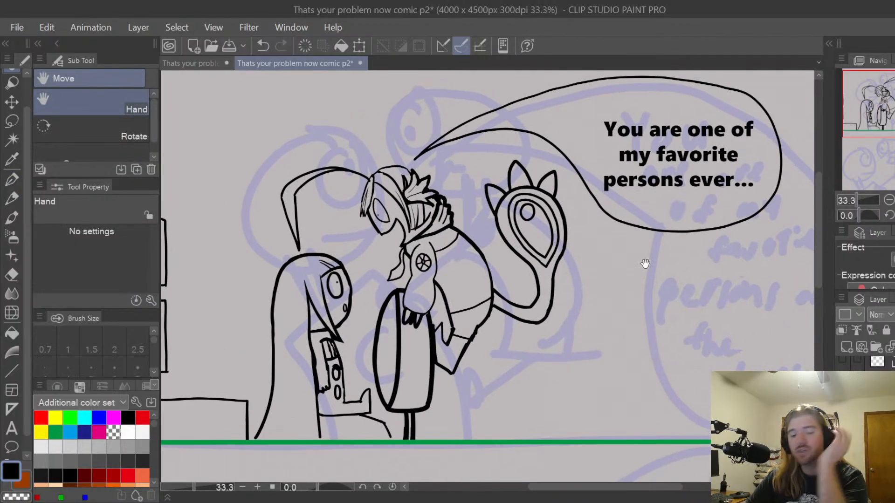
drag(709, 293, 616, 299)
drag(646, 328, 727, 322)
drag(621, 335, 699, 340)
drag(749, 284, 715, 304)
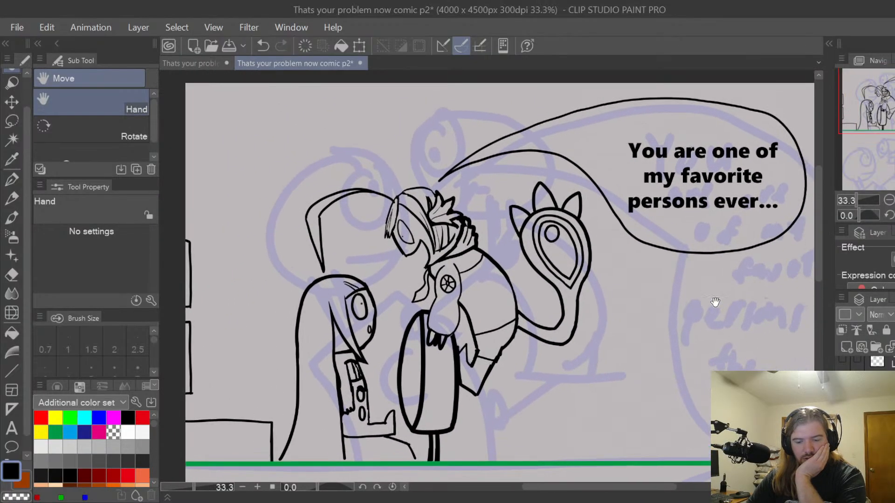
drag(693, 371, 667, 319)
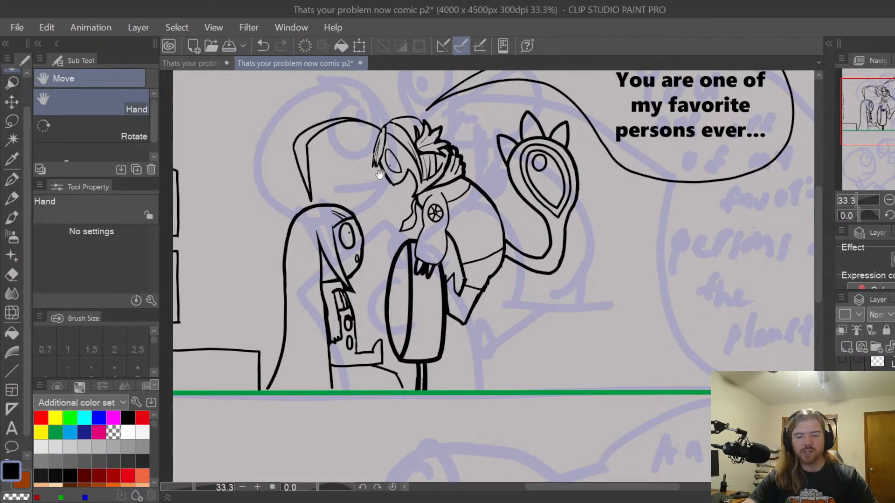
scroll(606, 336, down, 3)
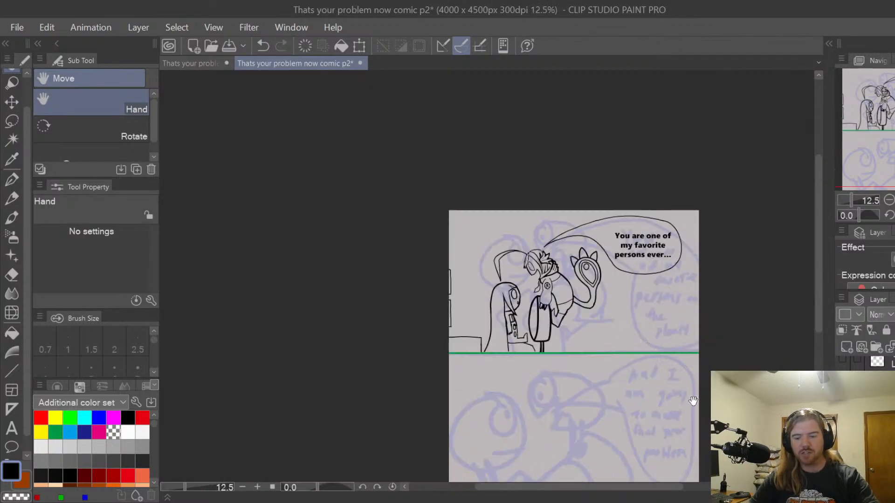
scroll(693, 401, up, 1)
scroll(667, 266, up, 3)
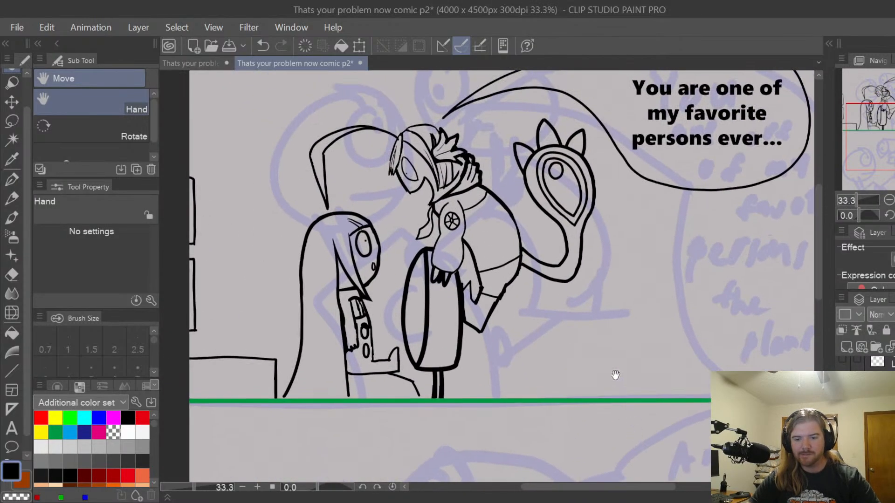
drag(615, 376, 633, 377)
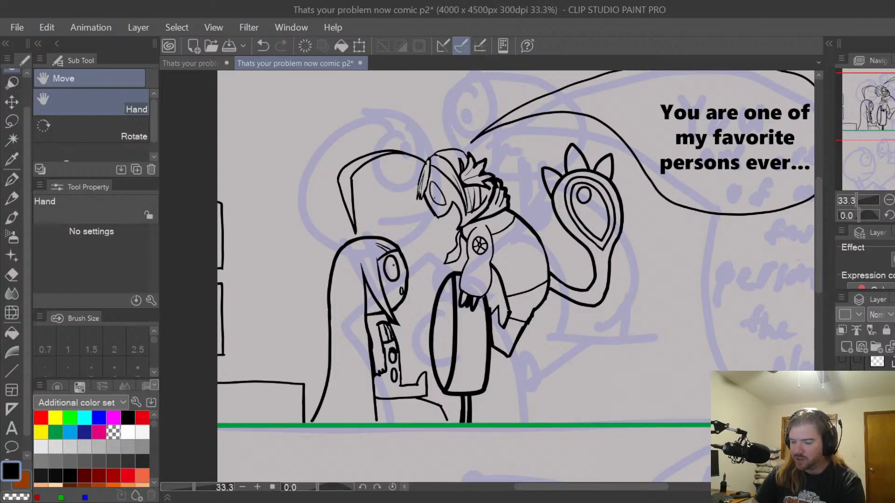
Show the "Panel 1 Gigi Copy" layer and lasso both characters on it, leaving out the raised hand at the end of the tail
scroll(865, 364, down, 5)
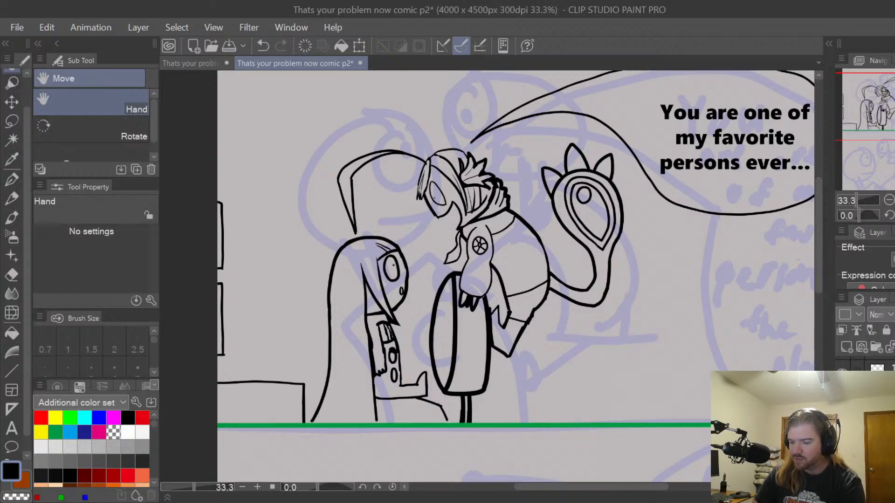
scroll(865, 364, down, 1)
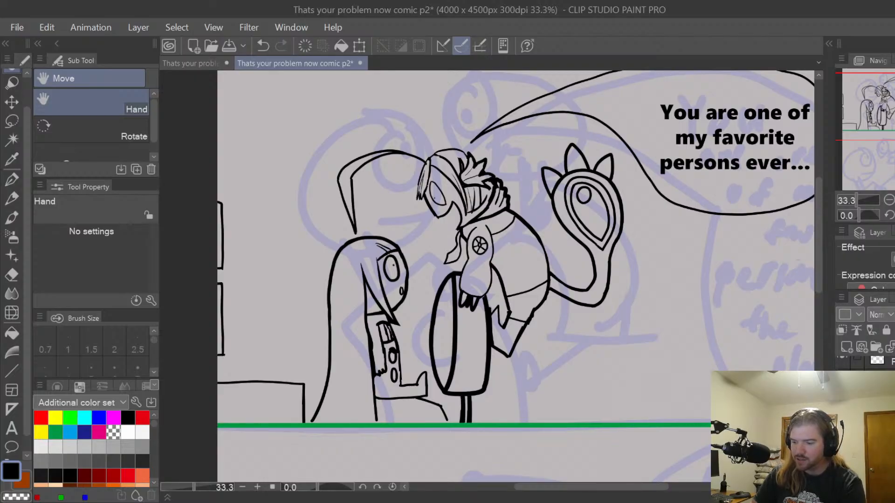
scroll(865, 364, up, 1)
click(841, 362)
click(842, 362)
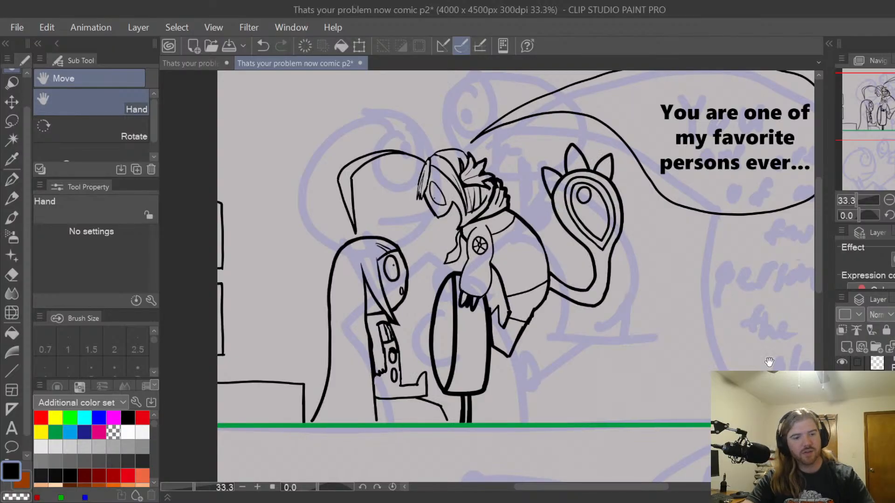
key(m)
mouse_move(275, 152)
mouse_down()
mouse_move(272, 184)
mouse_move(296, 328)
mouse_move(314, 366)
mouse_move(349, 403)
mouse_move(390, 417)
mouse_move(447, 407)
mouse_move(506, 388)
mouse_move(568, 341)
mouse_move(574, 317)
mouse_move(563, 263)
mouse_move(538, 198)
mouse_move(508, 159)
mouse_move(444, 128)
mouse_move(365, 125)
mouse_move(287, 139)
mouse_up()
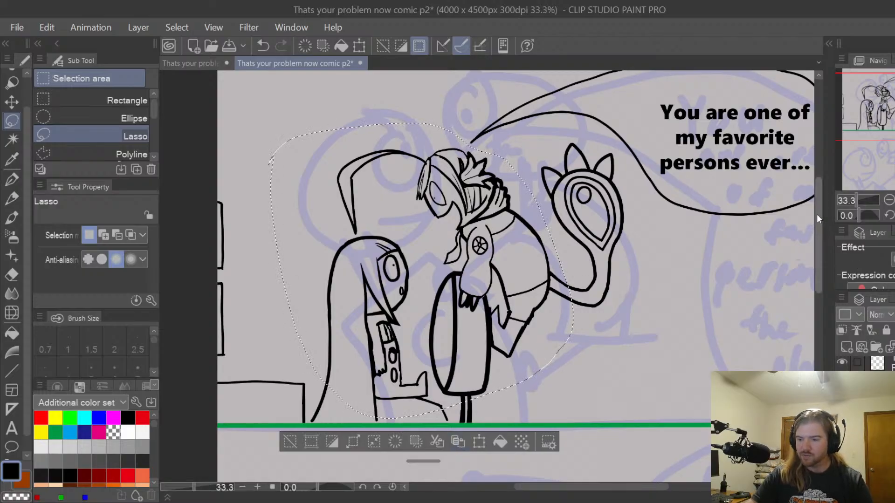
drag(817, 212, 818, 225)
Try moving the lassoed characters on the "Panel 1 Gigi Copy" layer down into the second panel
key(ctrl+t)
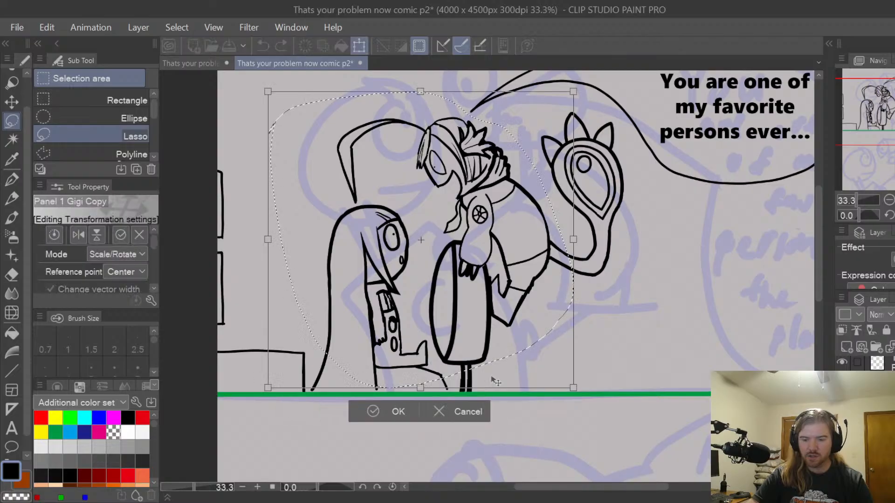
drag(467, 218, 484, 392)
drag(650, 335, 667, 236)
key(ctrl+z)
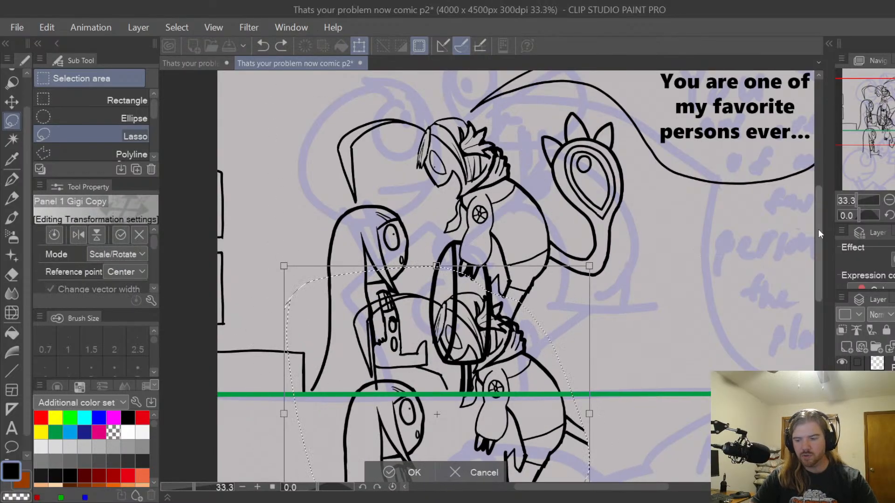
drag(820, 226, 816, 275)
drag(556, 135, 552, 280)
drag(816, 263, 816, 290)
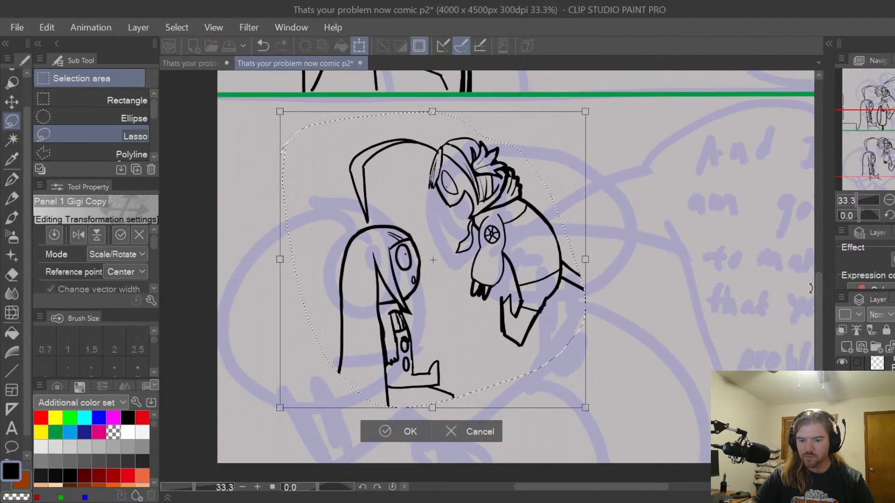
drag(493, 261, 486, 349)
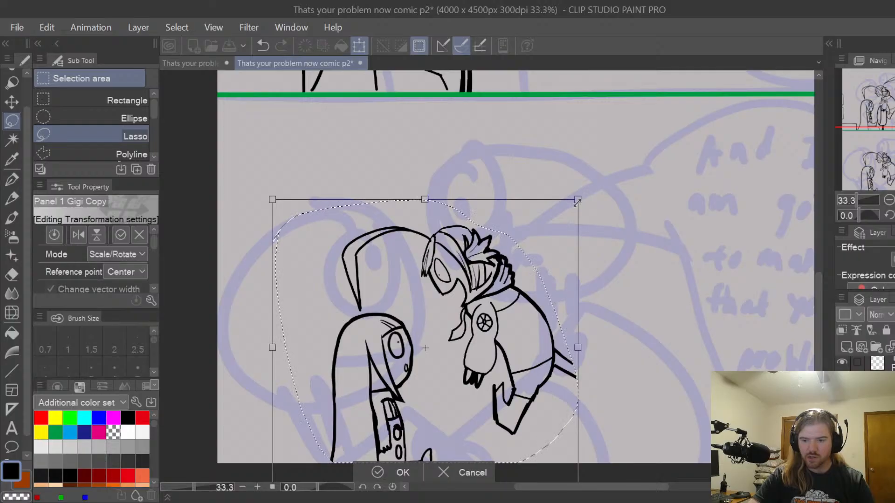
Try enlarging the moved characters proportionally so they fill the second panel's height, and check them against the whole page
drag(579, 207, 731, 73)
mouse_move(617, 196)
mouse_down()
mouse_move(583, 261)
mouse_move(553, 289)
mouse_up()
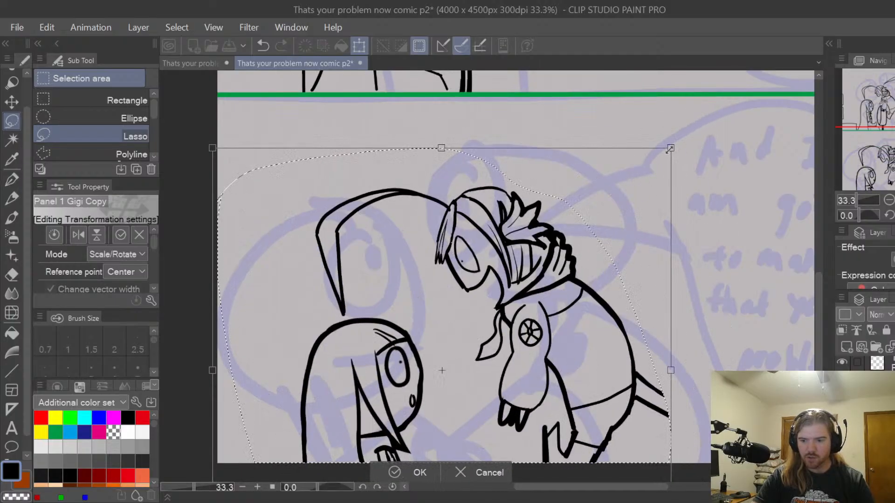
drag(669, 147, 714, 106)
drag(647, 233, 606, 233)
drag(672, 108, 737, 46)
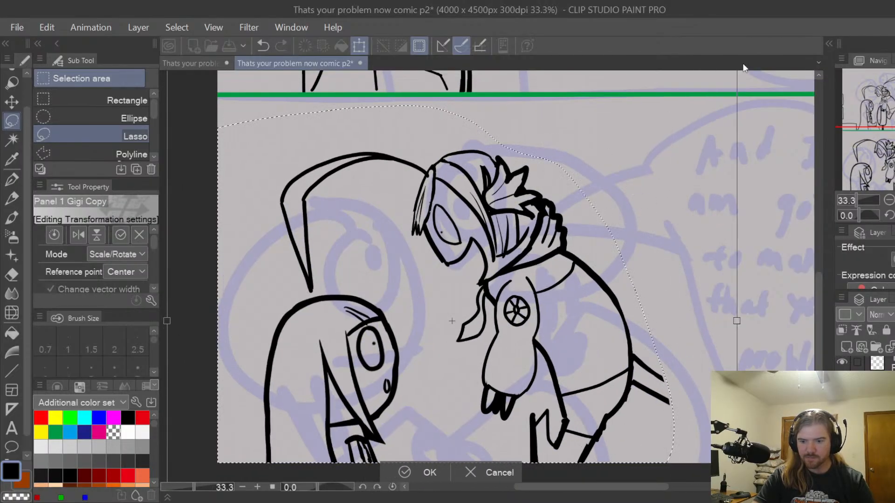
drag(580, 229, 572, 252)
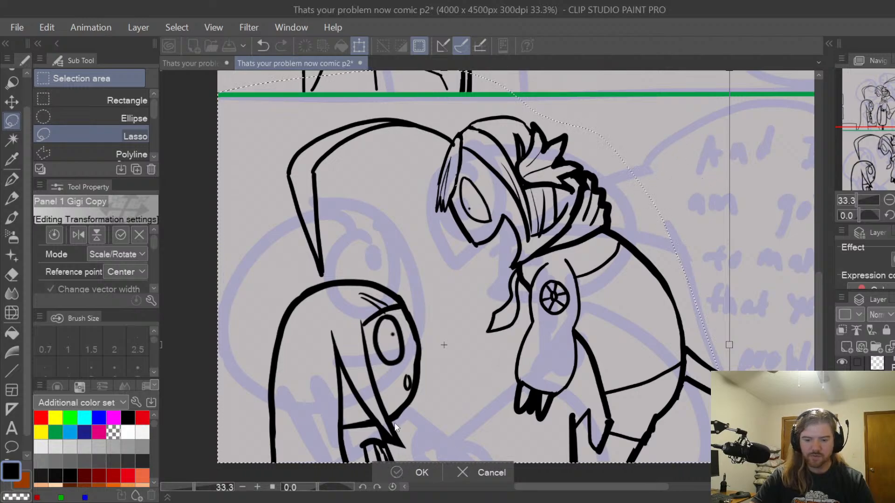
click(417, 472)
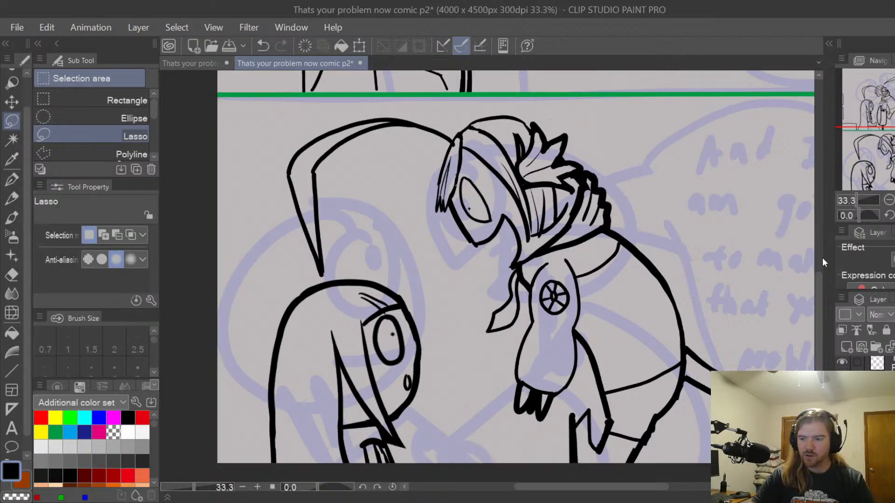
drag(818, 284, 826, 208)
key(ctrl+minus)
key(ctrl+minus)
key(ctrl+minus)
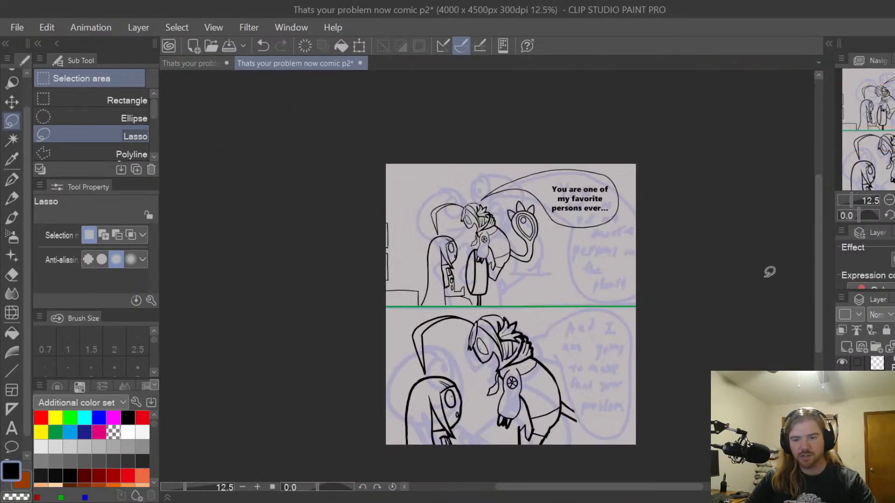
Undo the characters' move and enlargement and clear the selection
key(ctrl+z)
key(ctrl+z)
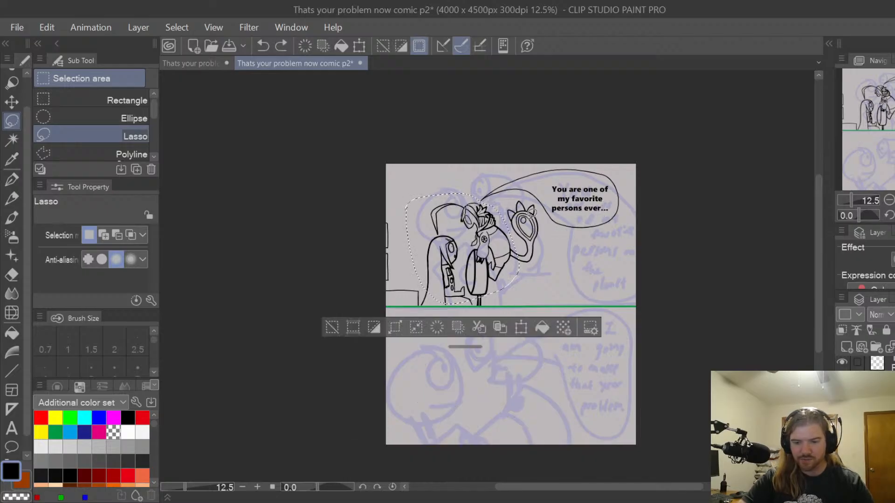
key(ctrl+d)
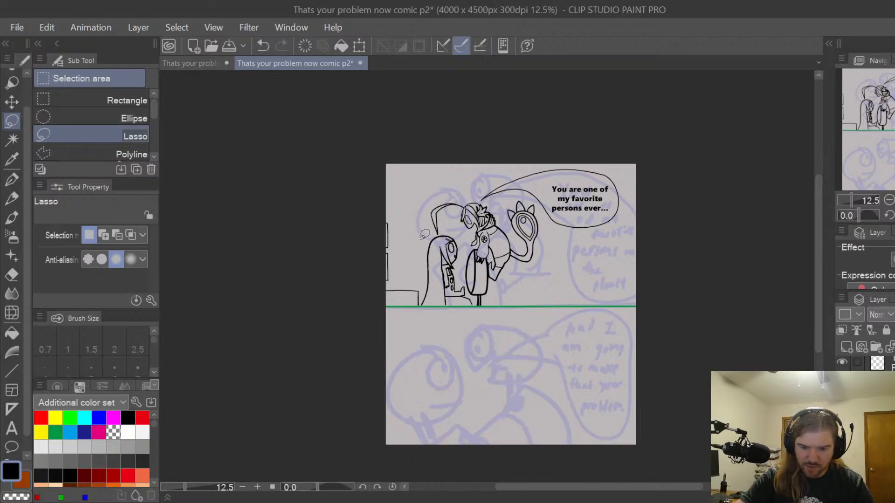
Lasso both first-panel characters together with the raised hand at the end of the tail
mouse_move(424, 319)
mouse_down()
mouse_move(505, 317)
mouse_move(555, 287)
mouse_up()
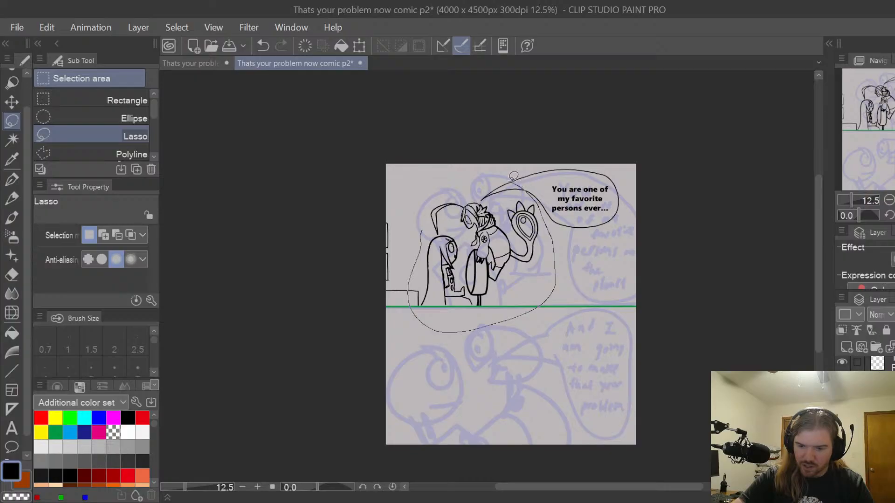
drag(425, 207, 423, 211)
click(542, 356)
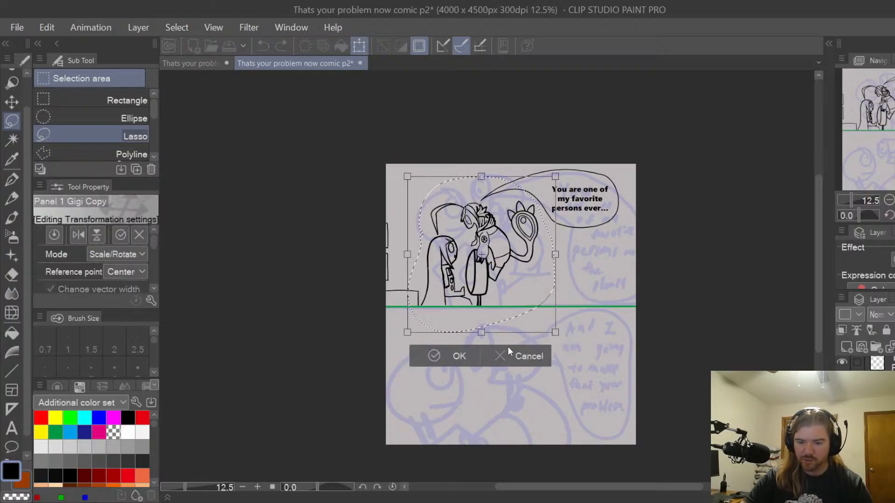
click(501, 356)
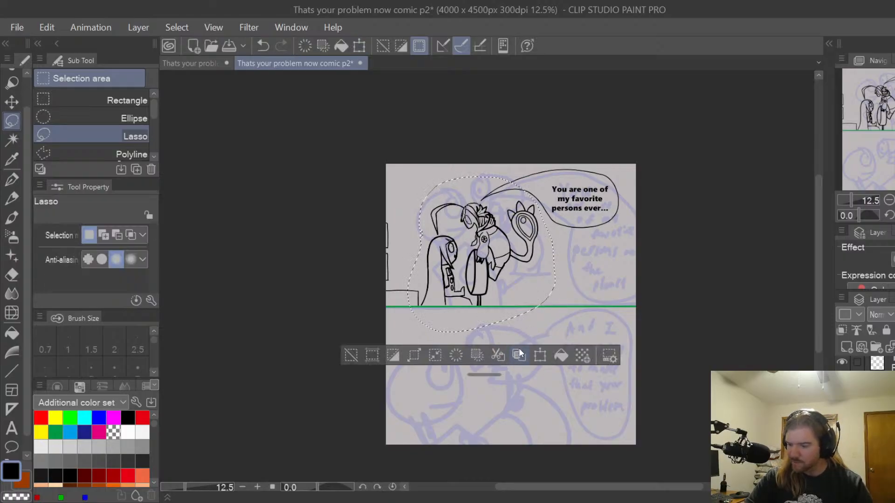
Try moving the "Panel 1 Gigi Copy 2" characters into the second panel and enlarging them over the sketch
click(539, 357)
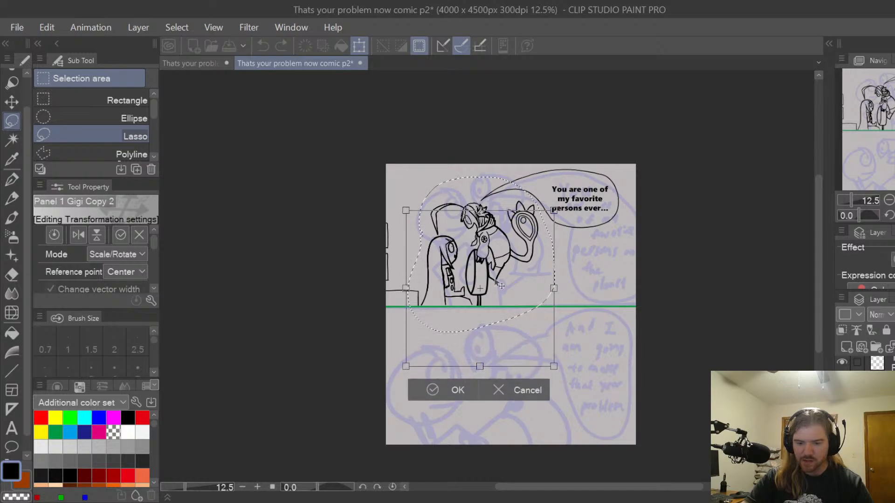
drag(496, 282, 497, 375)
drag(552, 317, 613, 252)
drag(523, 342, 523, 390)
mouse_move(613, 301)
mouse_down()
mouse_move(675, 250)
mouse_move(657, 256)
mouse_move(652, 275)
mouse_up()
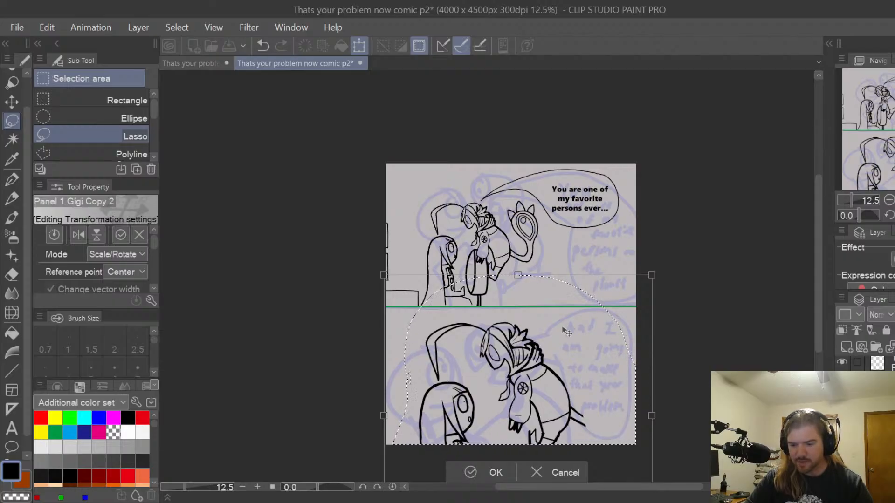
Undo the transformation of the "Panel 1 Gigi Copy 2" characters and clear the selection
key(ctrl+z)
key(ctrl+z)
key(ctrl+z)
key(ctrl+z)
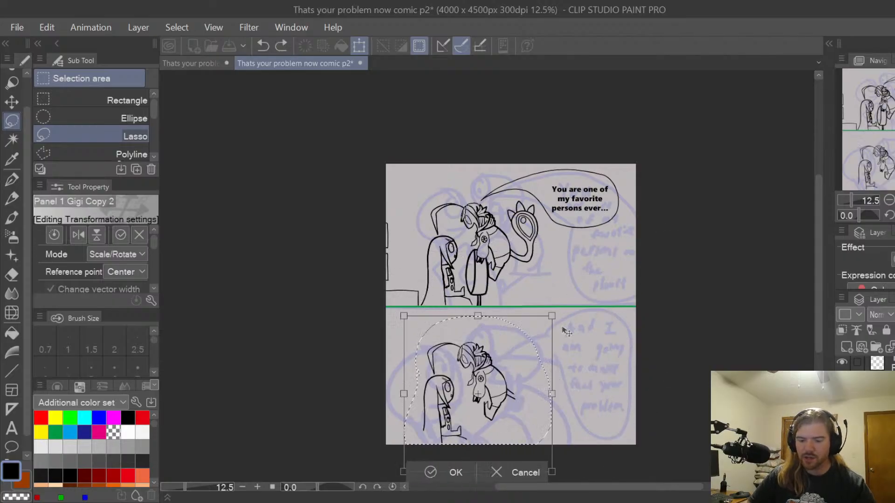
key(ctrl+z)
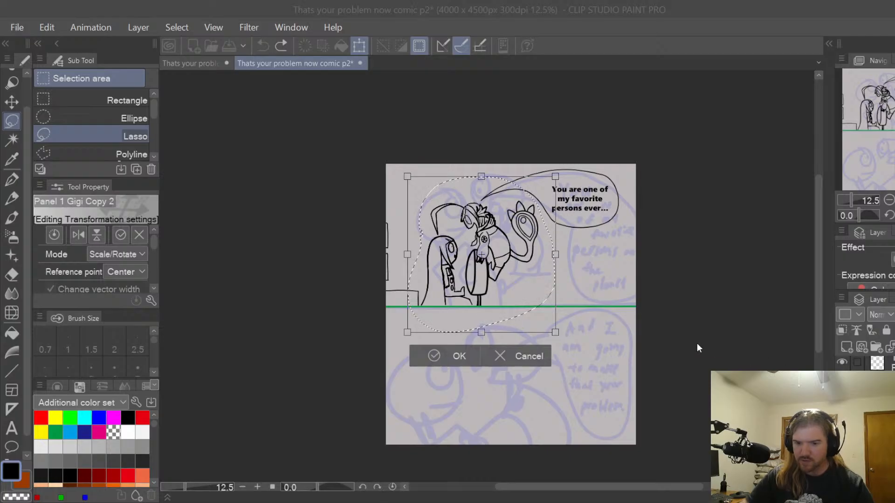
key(Return)
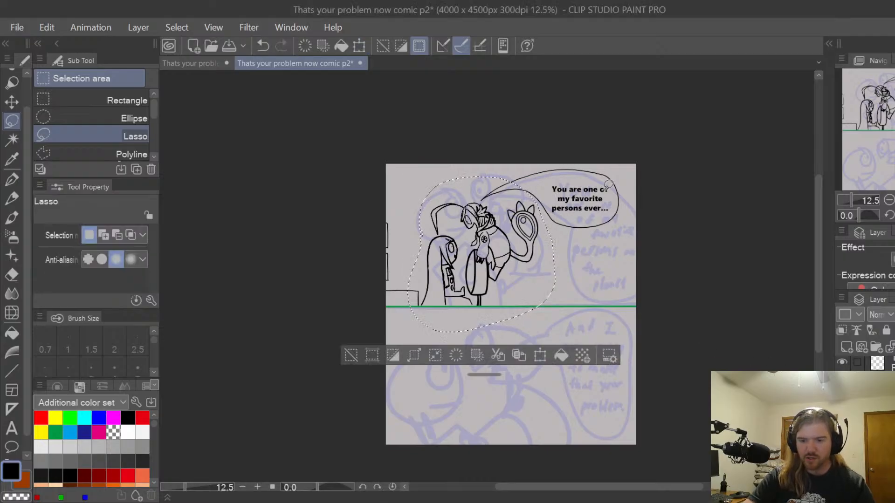
click(351, 355)
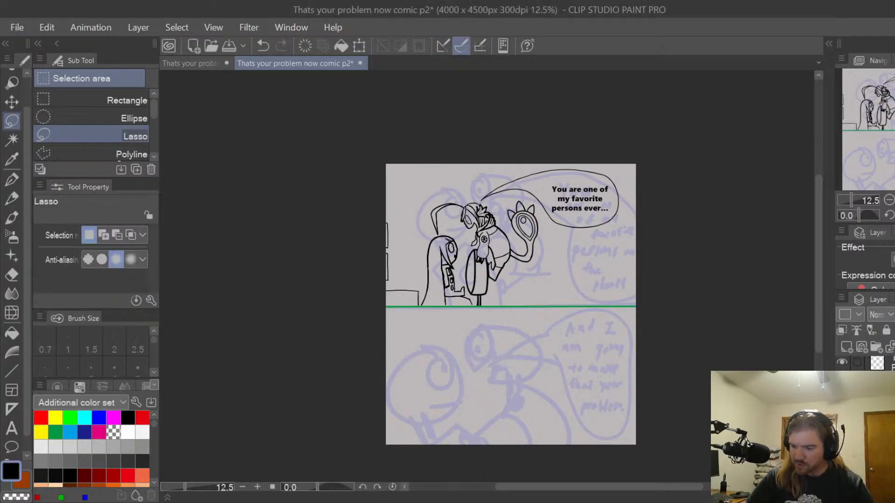
Compare the character line art layers by toggling their visibility, and make the complete "Panel 1 Gigi Copy" the active layer
key(Delete)
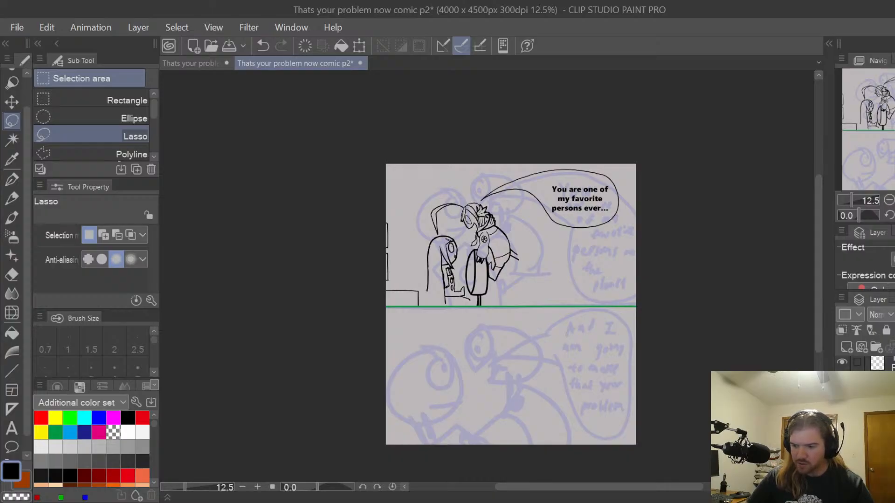
click(842, 406)
click(842, 406)
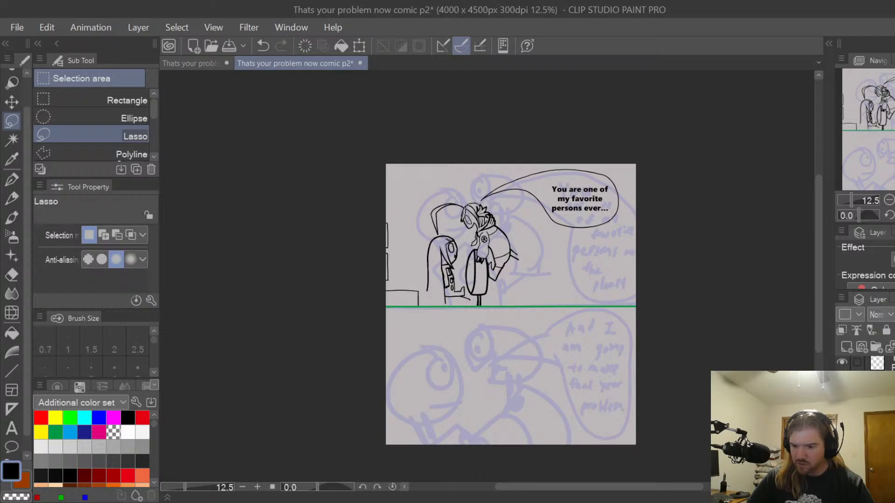
click(881, 406)
click(842, 406)
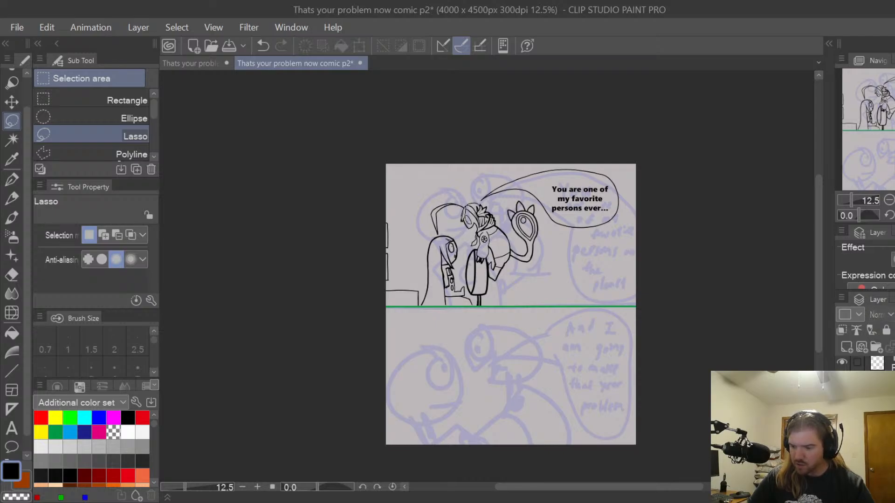
click(842, 406)
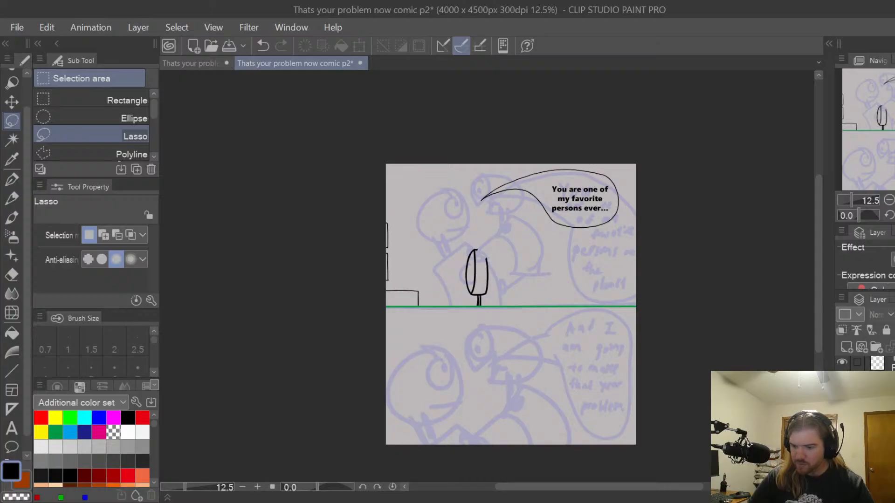
click(842, 406)
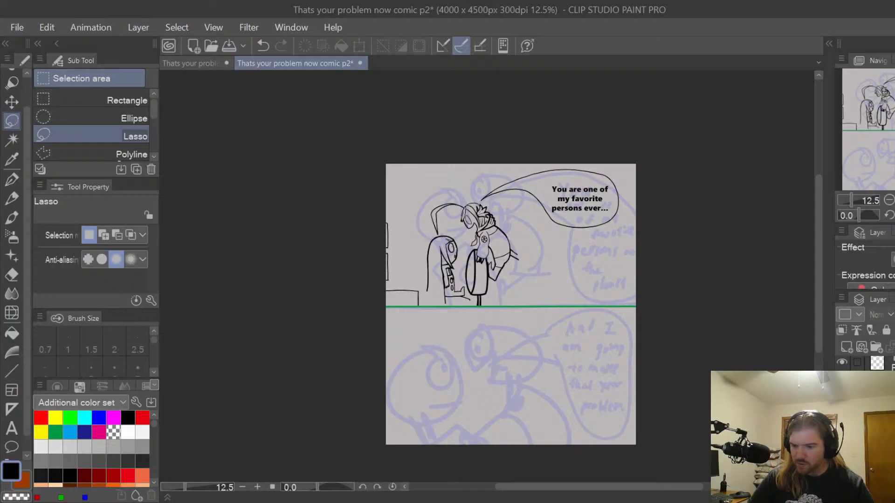
click(878, 406)
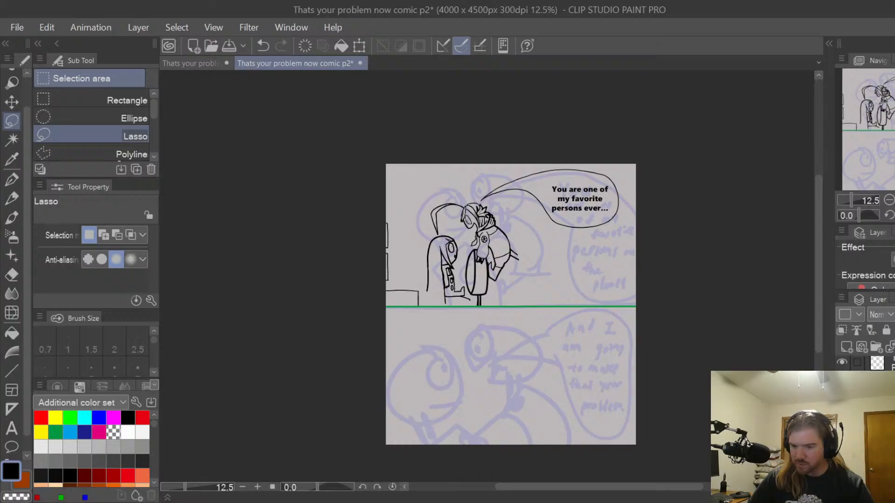
click(842, 406)
click(842, 406)
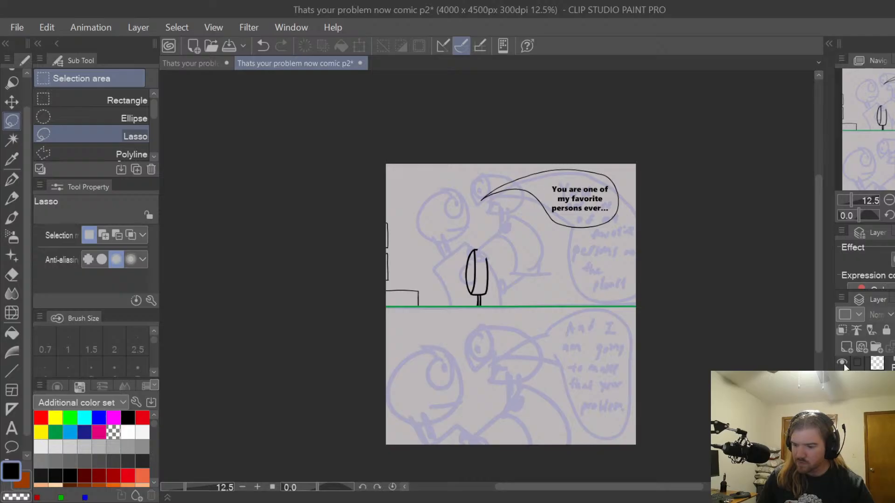
click(841, 406)
click(842, 405)
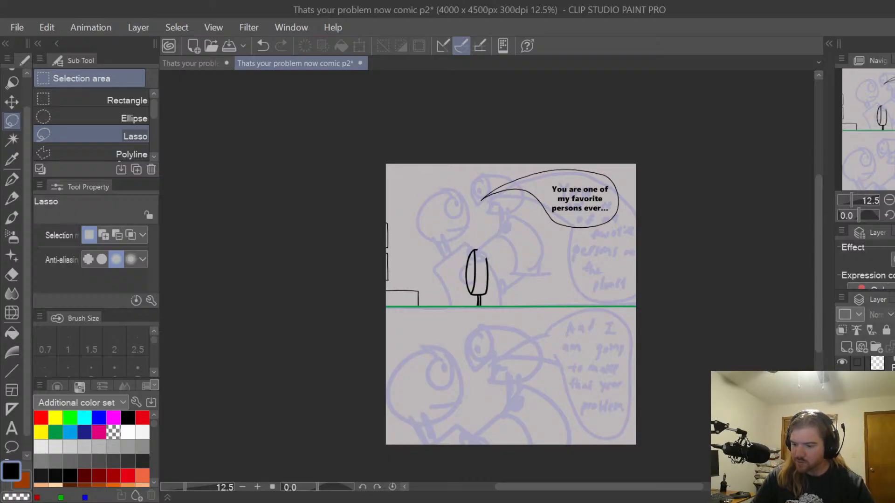
click(842, 405)
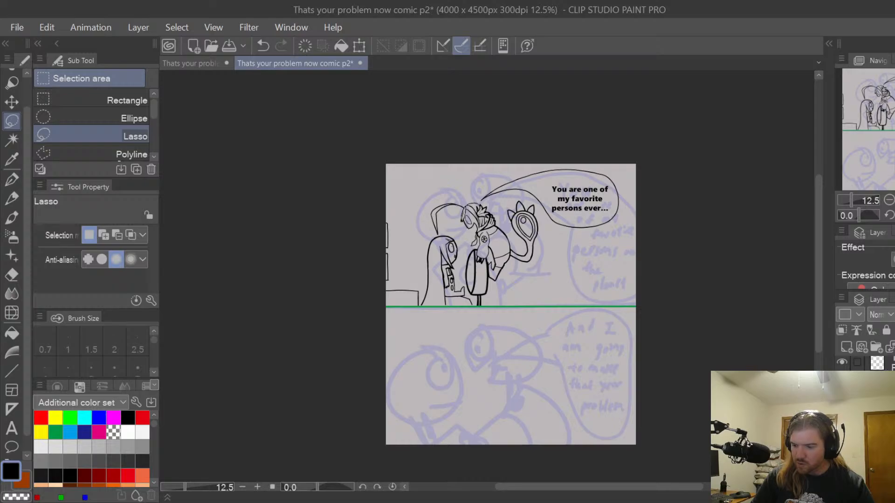
click(842, 401)
click(842, 401)
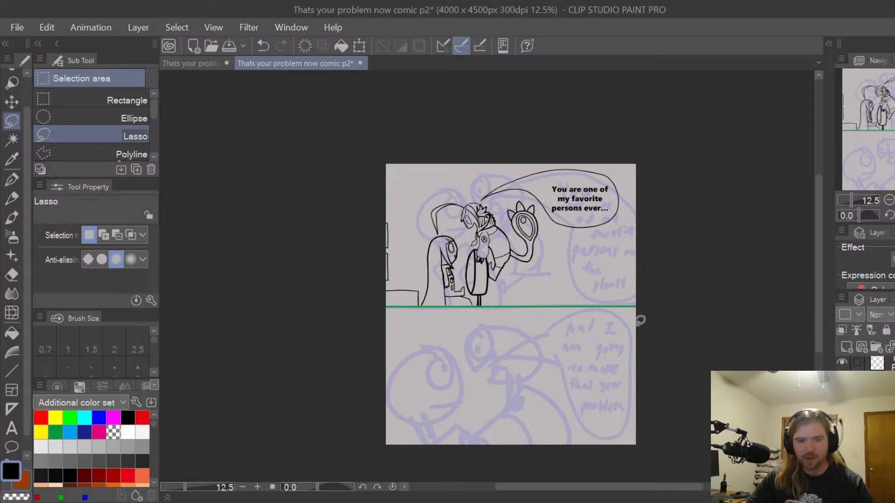
Lasso both characters with the raised hand on "Panel 1 Gigi Copy", then move them into the second panel and enlarge them
mouse_move(414, 254)
mouse_down()
mouse_move(510, 322)
mouse_move(551, 282)
mouse_move(558, 241)
mouse_move(550, 204)
mouse_move(524, 180)
mouse_move(482, 172)
mouse_move(432, 192)
mouse_move(417, 224)
mouse_up()
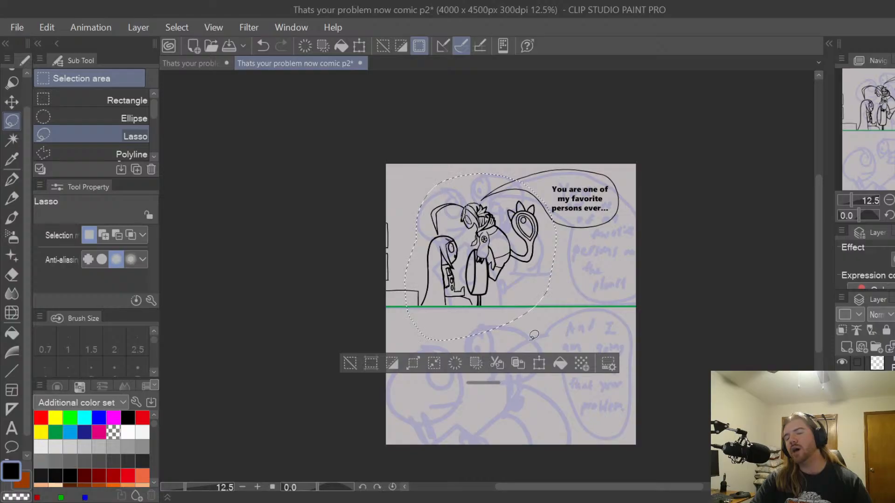
click(538, 364)
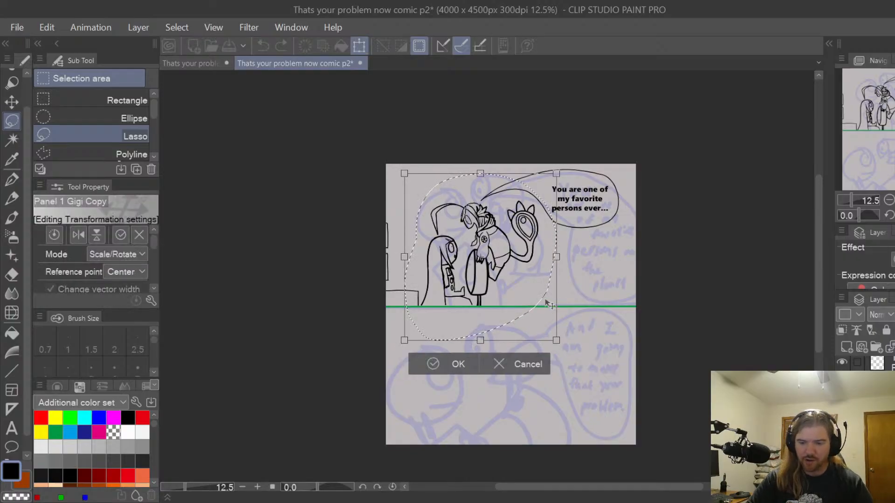
drag(512, 261, 511, 418)
drag(558, 331, 529, 390)
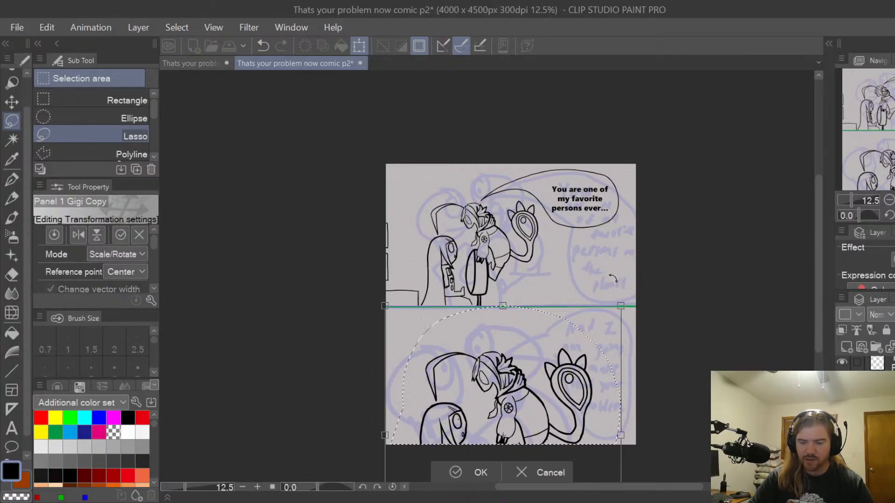
drag(618, 309, 621, 306)
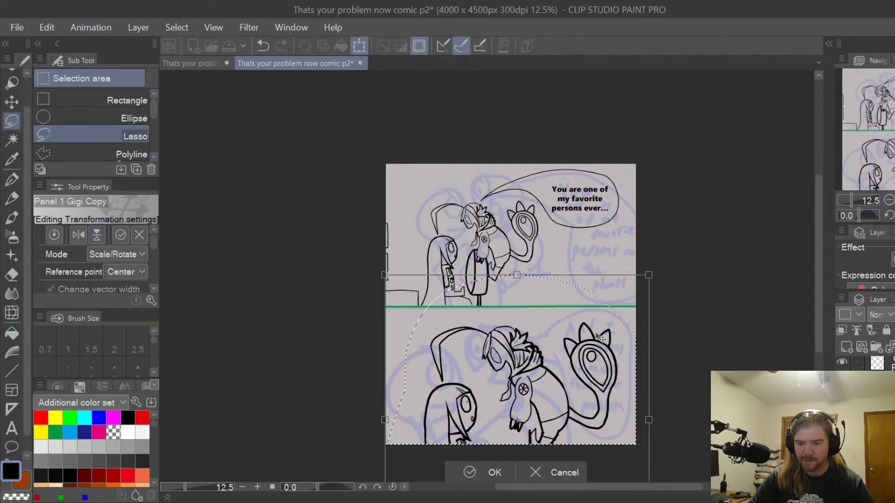
Undo the move and enlargement of the "Panel 1 Gigi Copy" characters, keeping the lasso selection around them in the first panel
key(ctrl+z)
key(ctrl+z)
key(ctrl+z)
key(ctrl+z)
key(ctrl+z)
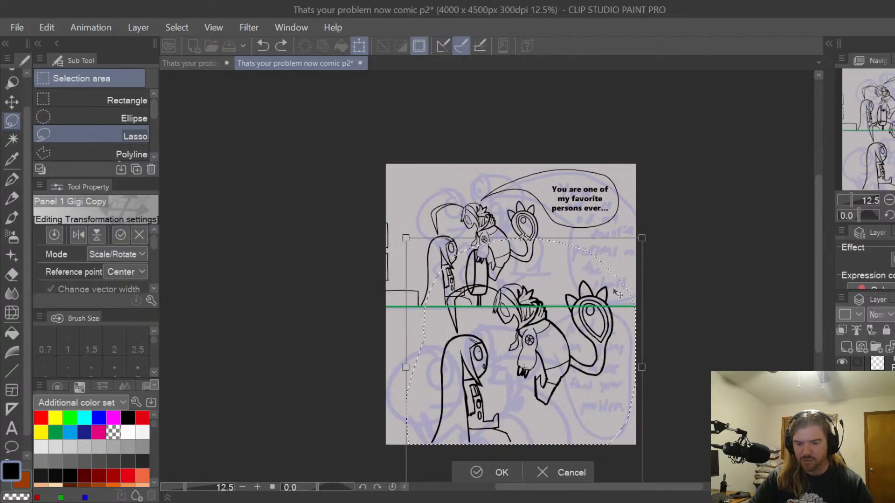
key(ctrl+z)
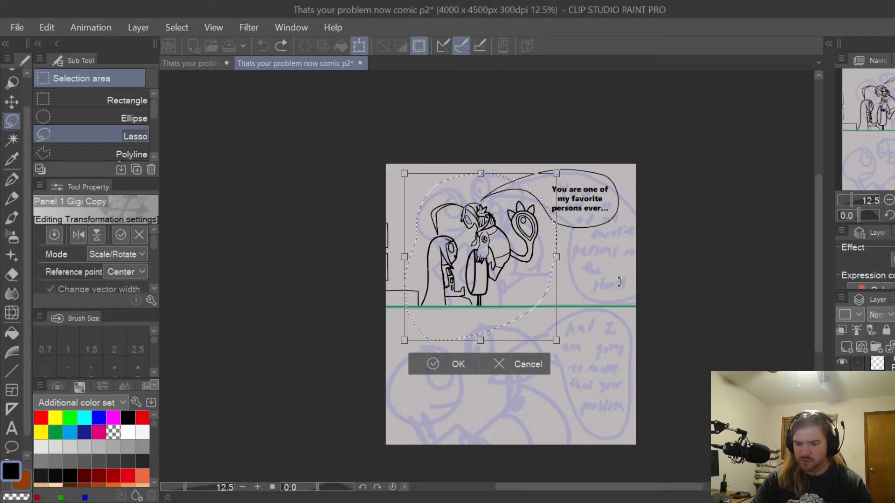
click(510, 365)
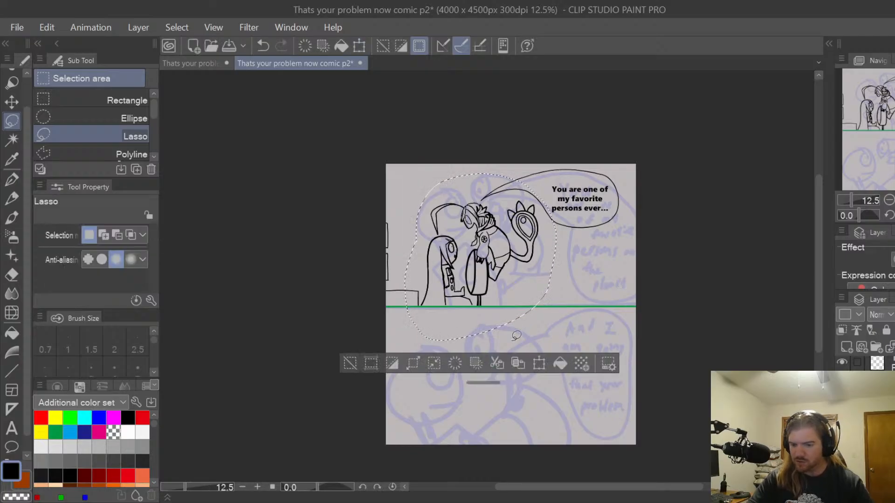
click(350, 364)
key(ctrl+z)
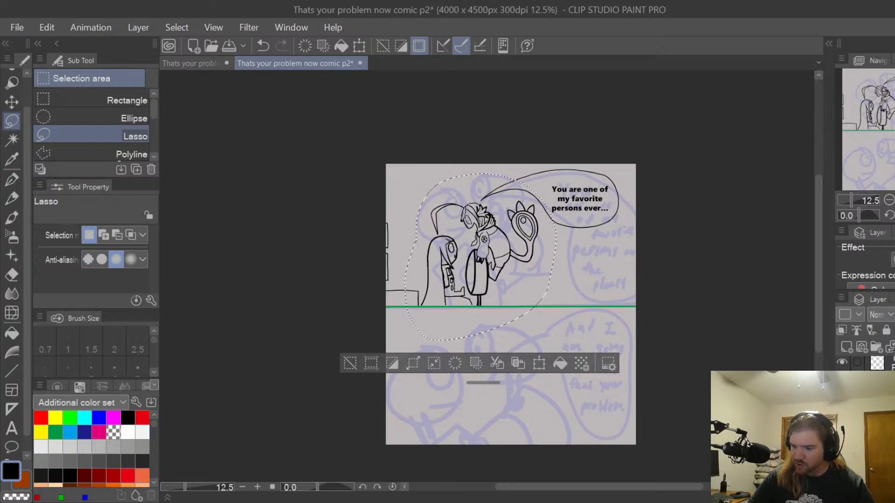
Move the selected characters and chair into the second panel with "Panel 1 Chair Copy" as the active layer, and enlarge them
click(841, 405)
click(841, 404)
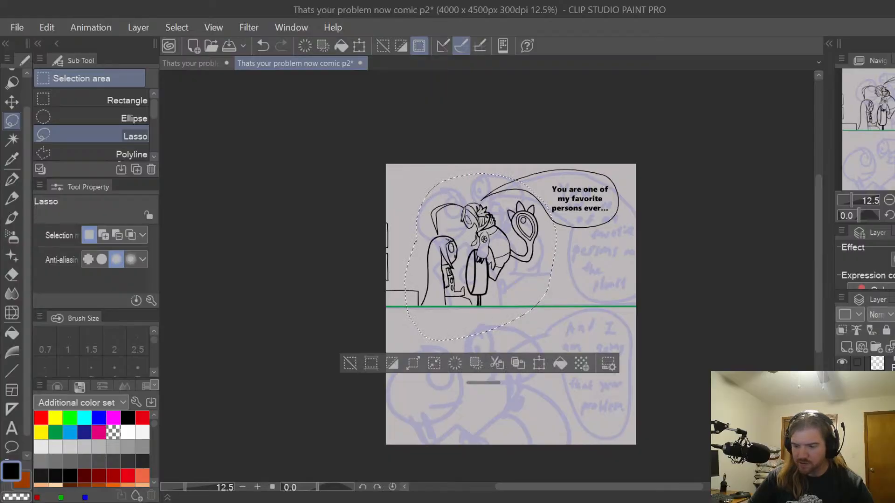
click(521, 366)
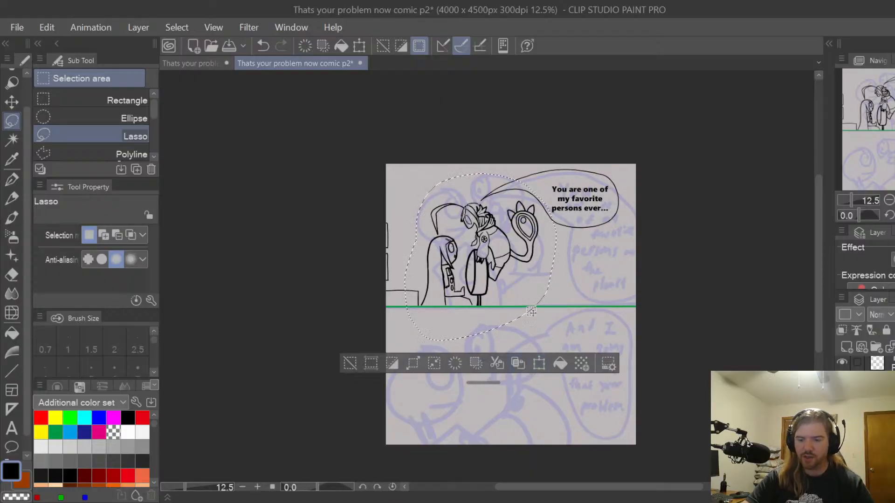
click(539, 365)
drag(527, 210, 489, 388)
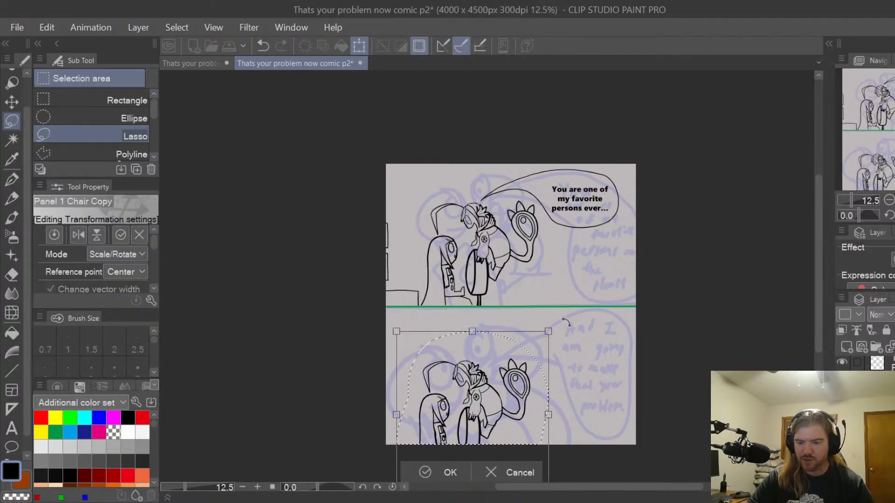
drag(547, 331, 623, 267)
drag(534, 357, 519, 394)
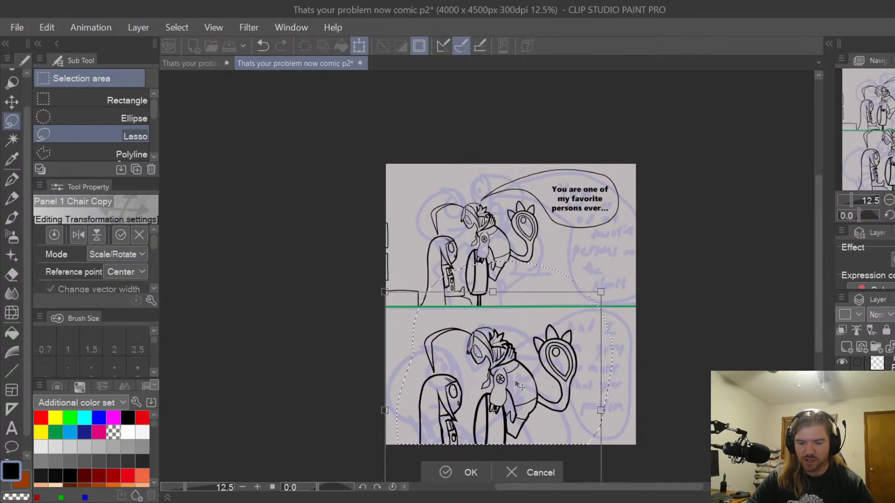
Adjust the scale and position of the copied characters until they fill the second panel, then apply the transformation and clear the selection
drag(596, 302, 628, 269)
drag(525, 354, 514, 371)
drag(611, 283, 639, 259)
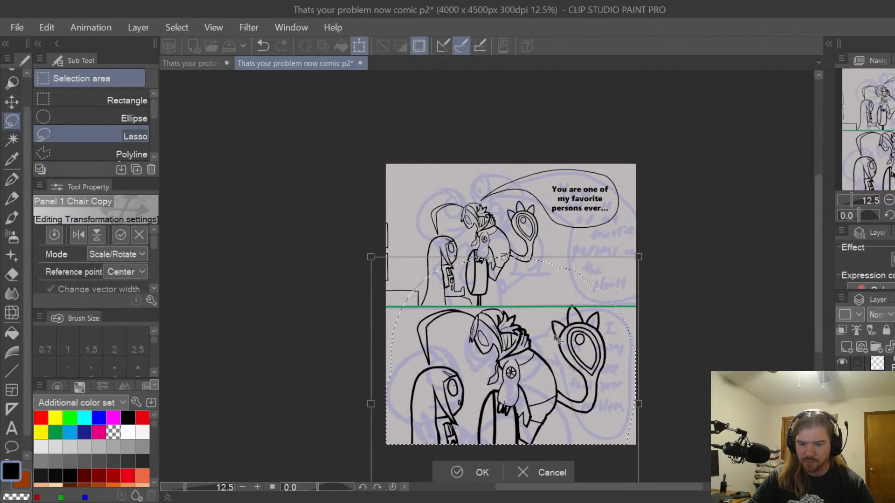
drag(528, 360, 523, 372)
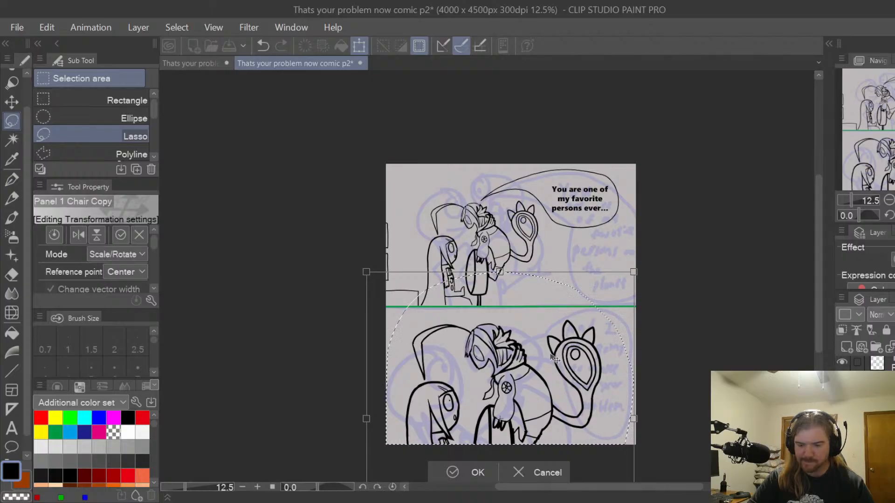
drag(554, 353, 553, 358)
drag(638, 292, 650, 263)
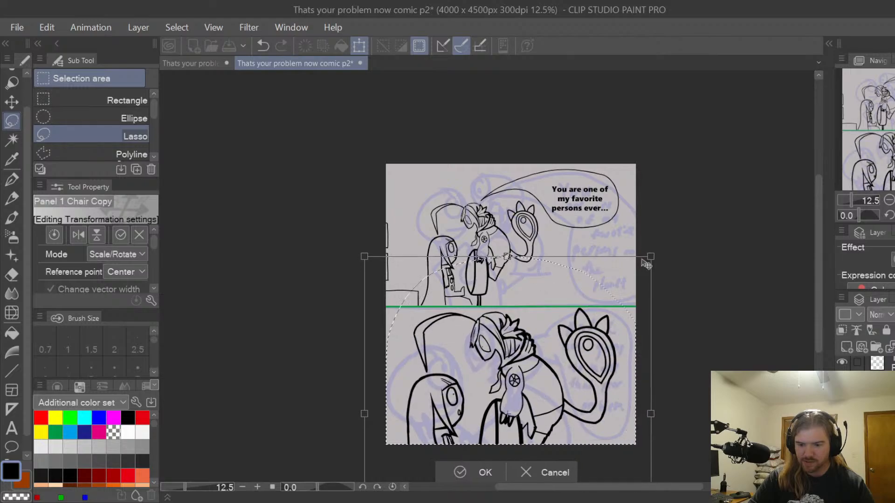
mouse_move(516, 378)
mouse_down()
mouse_move(513, 389)
mouse_move(512, 379)
mouse_up()
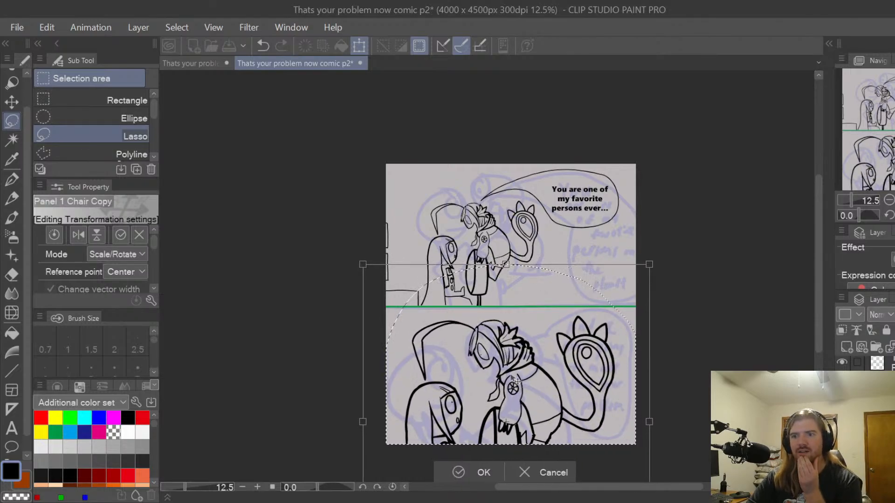
drag(649, 263, 676, 234)
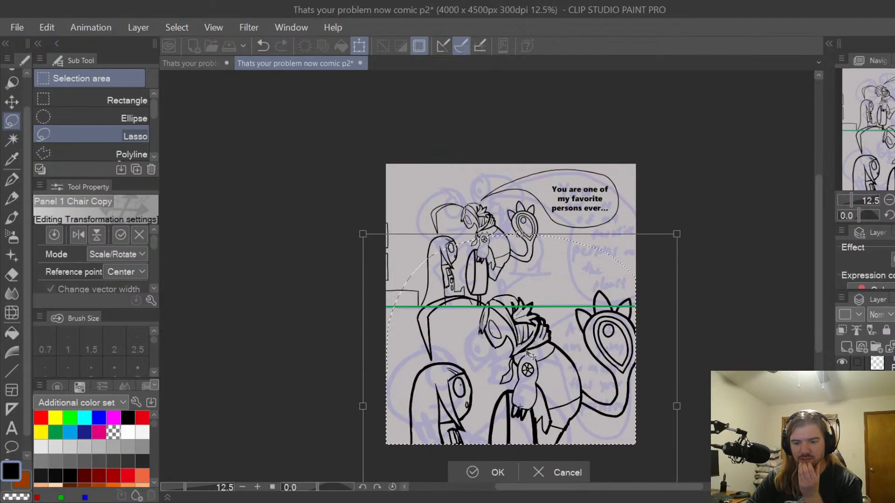
mouse_move(531, 355)
mouse_down()
mouse_move(527, 378)
mouse_move(523, 365)
mouse_up()
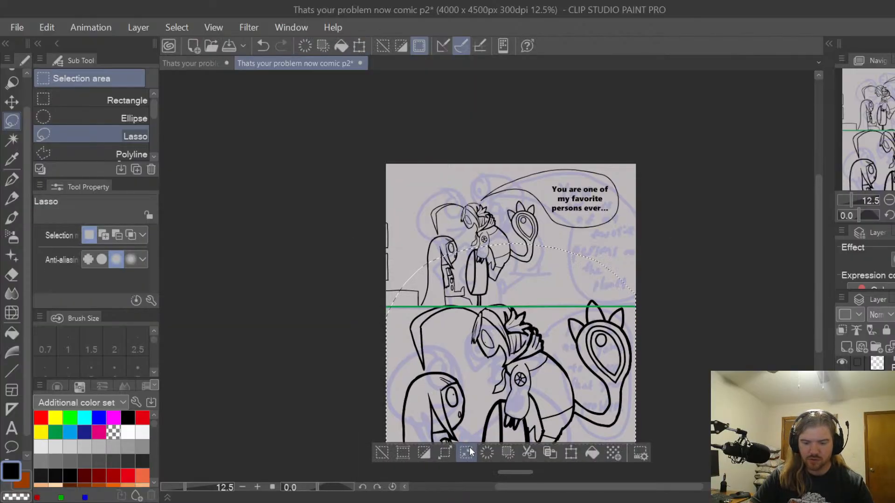
click(385, 453)
Lasso the pointed curved shape above the left character's head in the second panel and move it up past the green divider
scroll(529, 301, up, 2)
scroll(529, 301, up, 2)
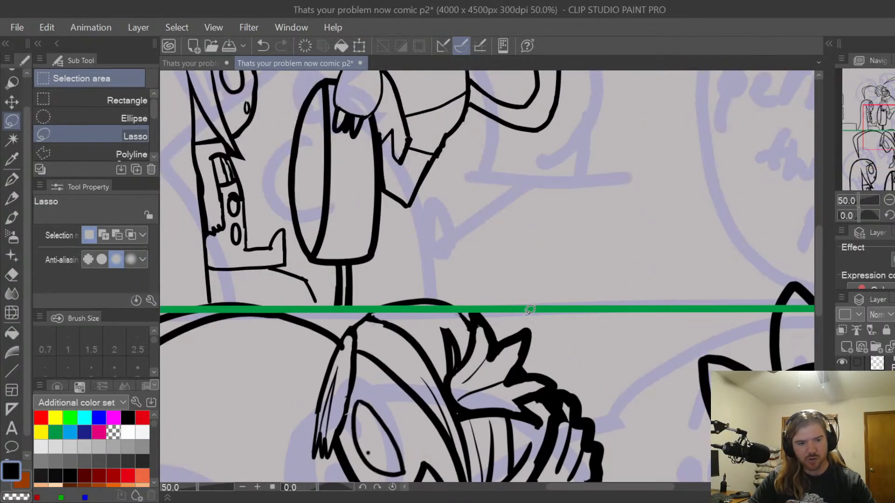
key(space)
drag(522, 347, 697, 264)
drag(503, 379, 568, 226)
drag(553, 316, 562, 325)
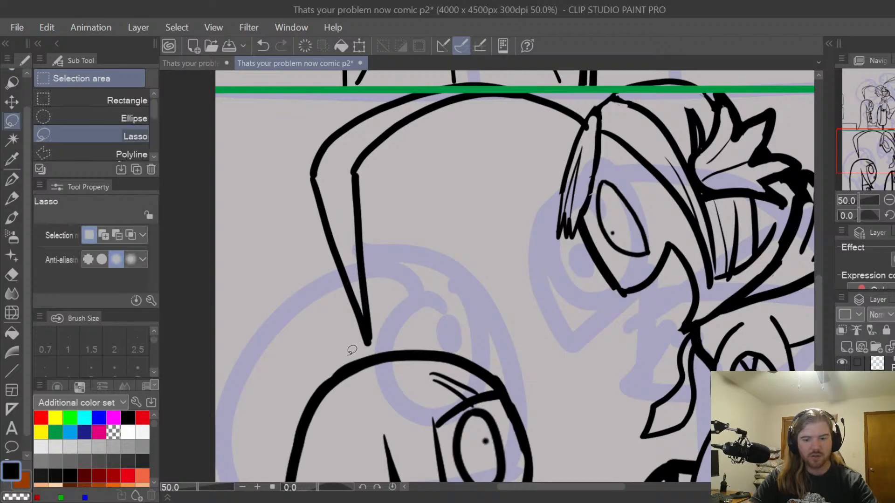
mouse_move(342, 353)
mouse_down()
mouse_move(439, 310)
mouse_move(462, 102)
mouse_move(280, 149)
mouse_move(298, 352)
mouse_move(387, 346)
mouse_up()
click(432, 387)
drag(414, 227, 442, 156)
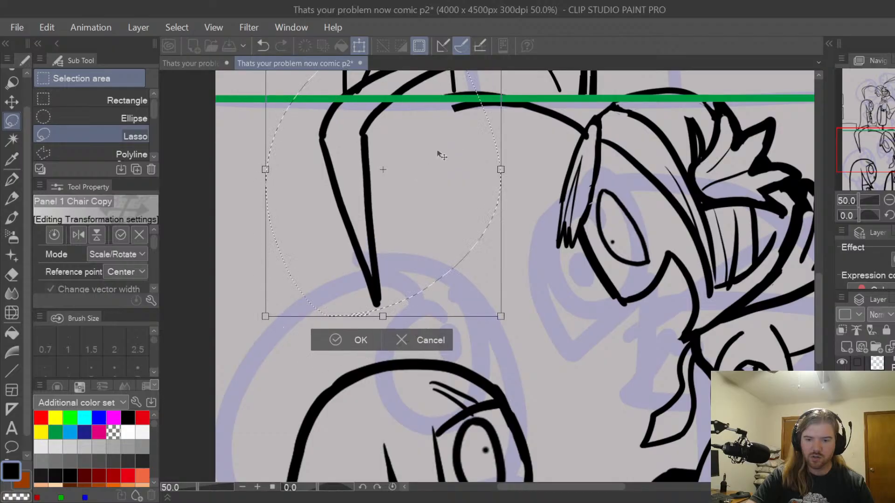
click(335, 341)
click(286, 337)
Lasso the left character's head and upper body in the second panel and move them up to meet the pointed shape's tip
key(h)
mouse_move(576, 309)
mouse_down()
mouse_move(575, 220)
mouse_move(566, 260)
mouse_up()
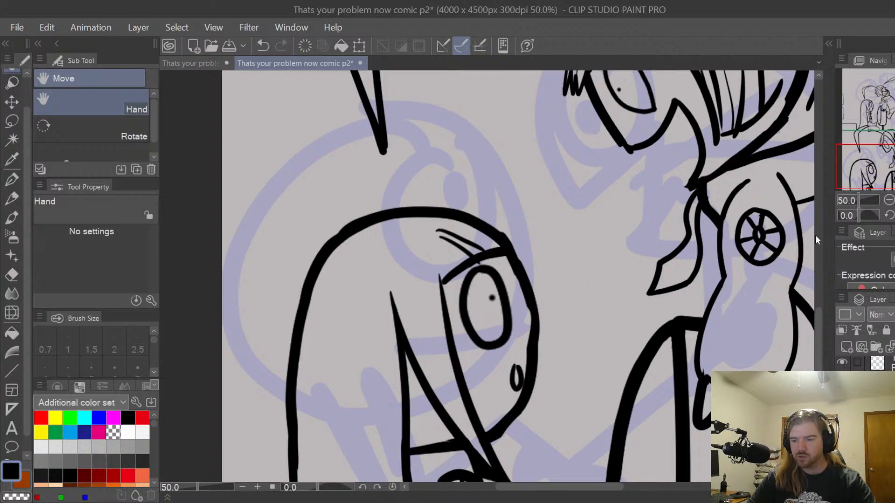
scroll(725, 272, down, 1)
key(m)
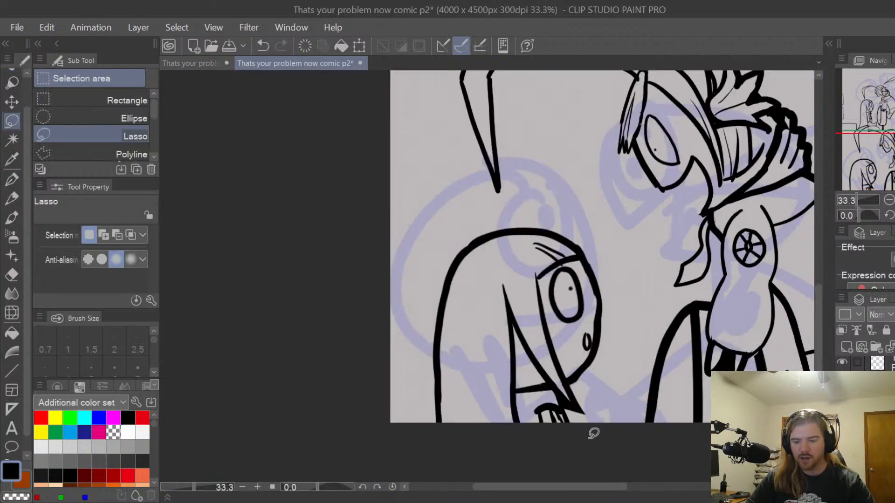
mouse_move(591, 432)
mouse_down()
mouse_move(619, 239)
mouse_move(406, 304)
mouse_move(581, 443)
mouse_move(593, 425)
mouse_up()
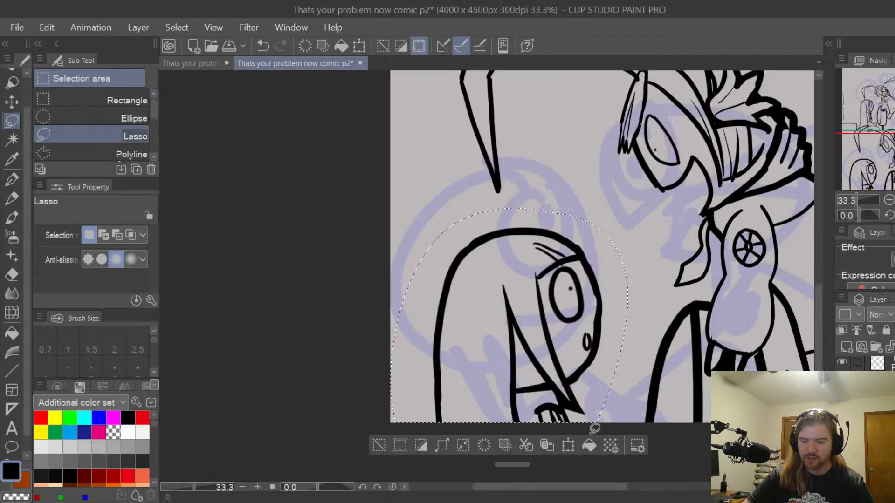
key(ctrl+t)
drag(576, 334, 580, 291)
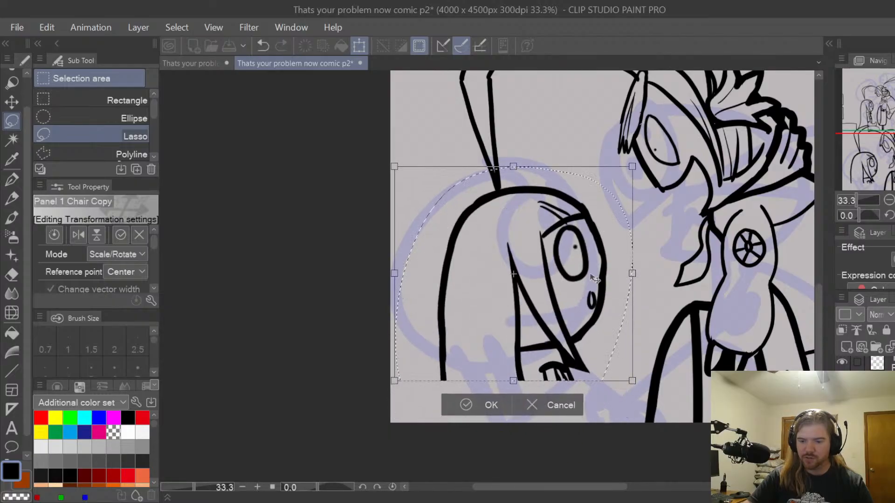
click(472, 407)
key(ctrl+d)
Erase the part of the curved shape that sticks out above the green divider into the first panel
key(h)
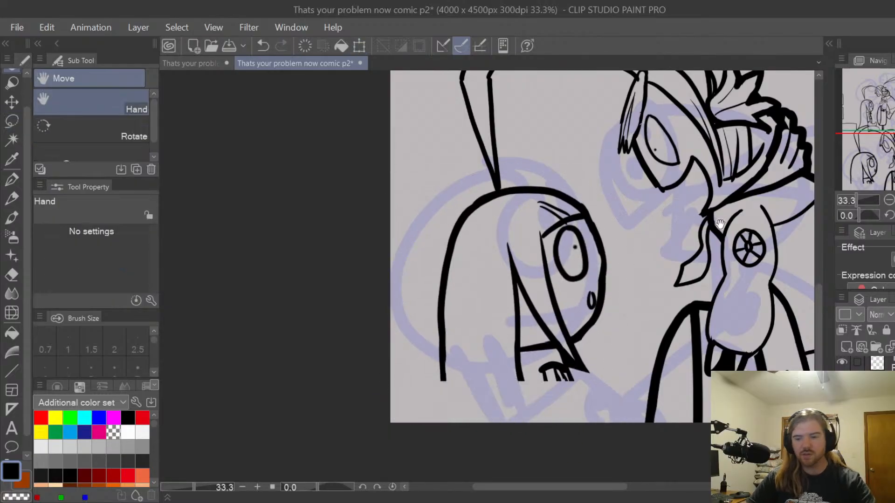
drag(767, 157, 649, 314)
key(e)
mouse_move(420, 203)
mouse_down()
mouse_move(437, 193)
mouse_move(429, 205)
mouse_move(396, 206)
mouse_move(407, 211)
mouse_move(395, 218)
mouse_move(350, 218)
mouse_move(400, 199)
mouse_move(415, 207)
mouse_move(405, 216)
mouse_move(439, 225)
mouse_move(426, 234)
mouse_move(461, 223)
mouse_up()
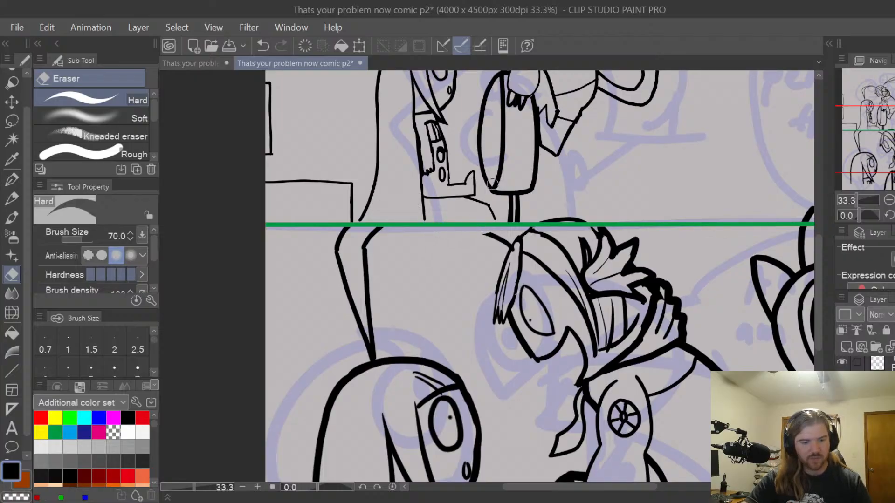
Redraw the broken line from the green divider down to the right character's head with the Turnip pen
key(space)
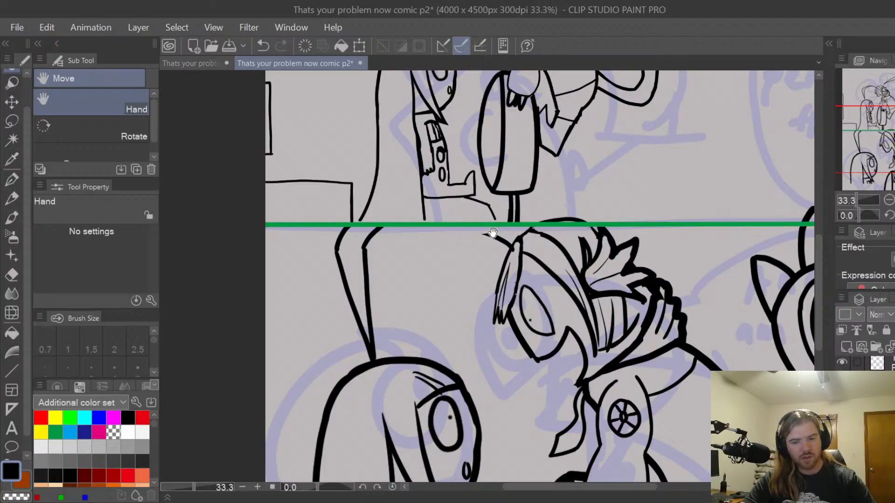
key(p)
scroll(485, 231, up, 2)
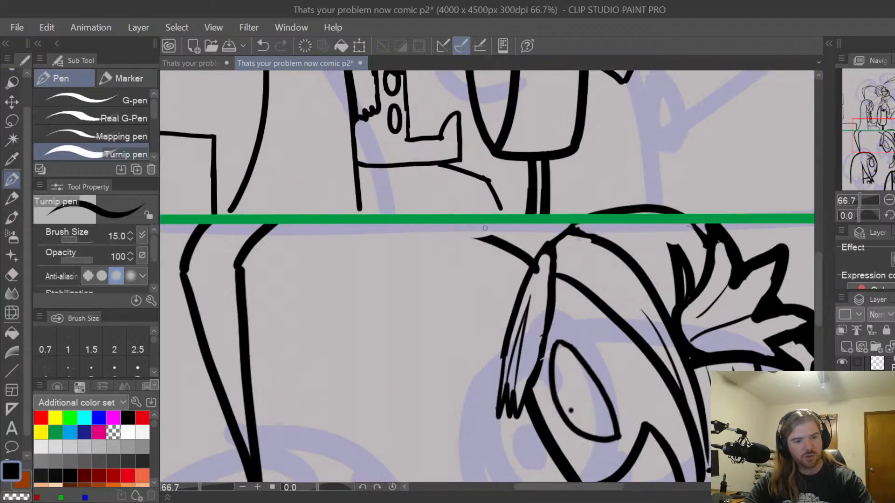
mouse_move(476, 225)
mouse_down()
mouse_move(522, 255)
mouse_move(487, 229)
mouse_move(480, 244)
mouse_move(468, 242)
mouse_move(497, 262)
mouse_up()
key(p)
key(ctrl+z)
key(e)
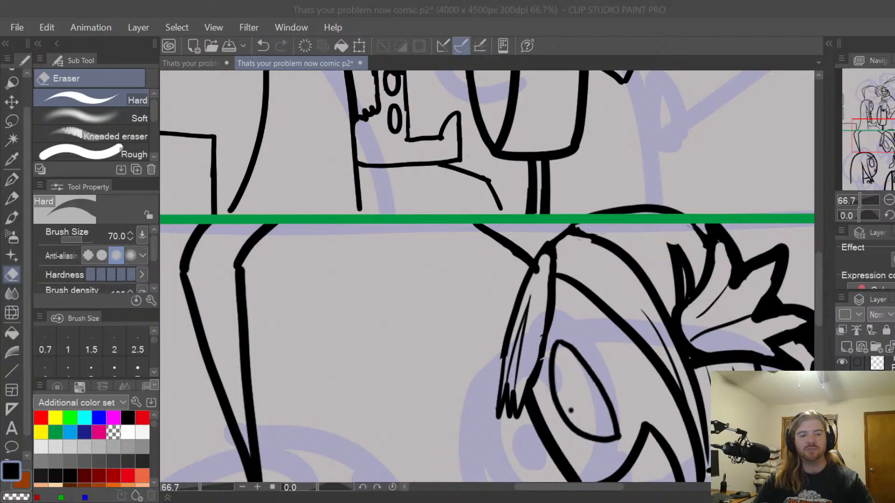
scroll(638, 284, down, 2)
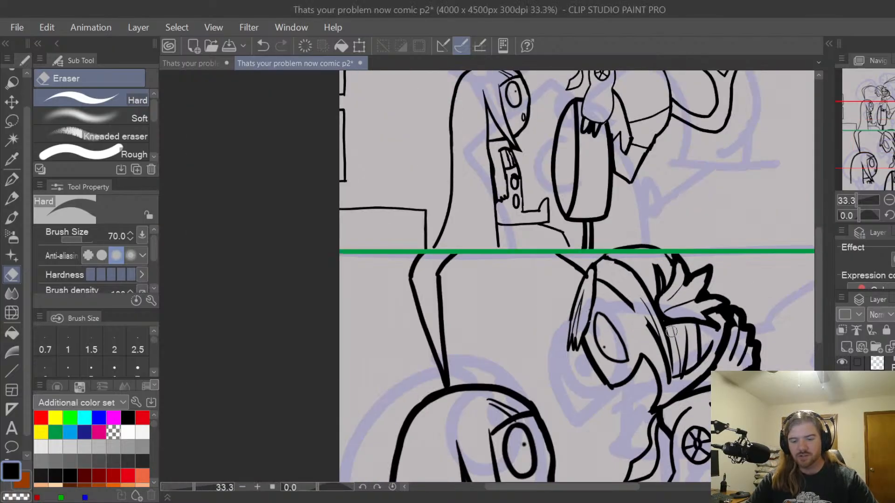
key(ctrl+z)
key(ctrl+z)
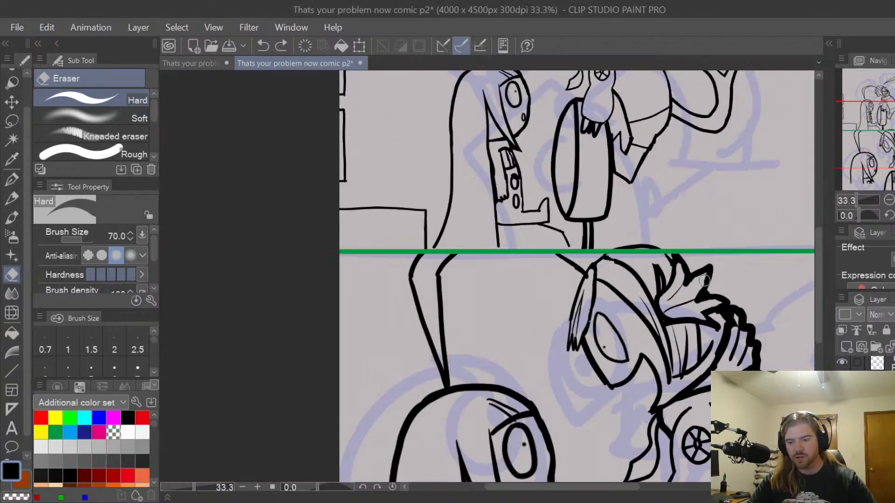
Extend the line below the left character's hand to the page's lower edge with the Turnip pen at size 30
key(space)
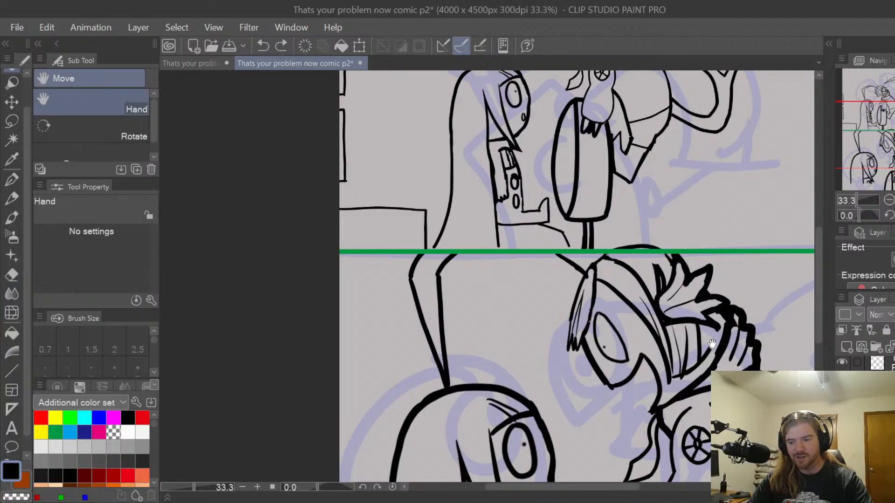
drag(708, 340, 651, 243)
drag(675, 309, 656, 222)
scroll(684, 303, down, 1)
drag(676, 306, 664, 283)
scroll(590, 363, up, 2)
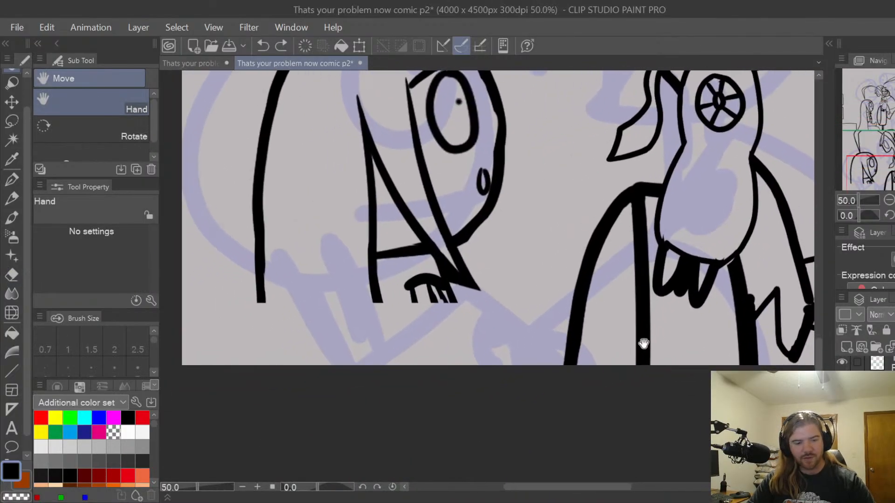
key(p)
drag(464, 297, 471, 360)
key(ctrl+z)
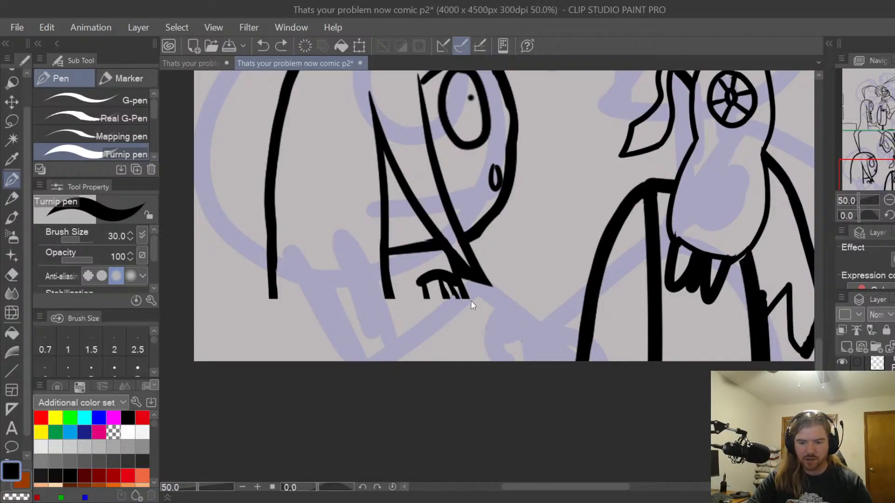
drag(466, 299, 470, 359)
key(ctrl+z)
drag(465, 298, 473, 361)
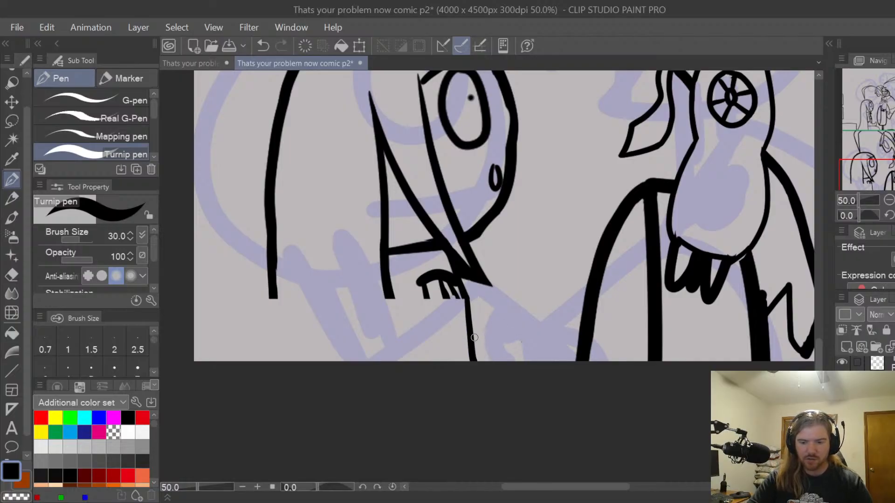
Extend the left character's remaining body and outer outline to the page's lower edge, adding a crossbar and an oval below the hand
drag(391, 297, 393, 365)
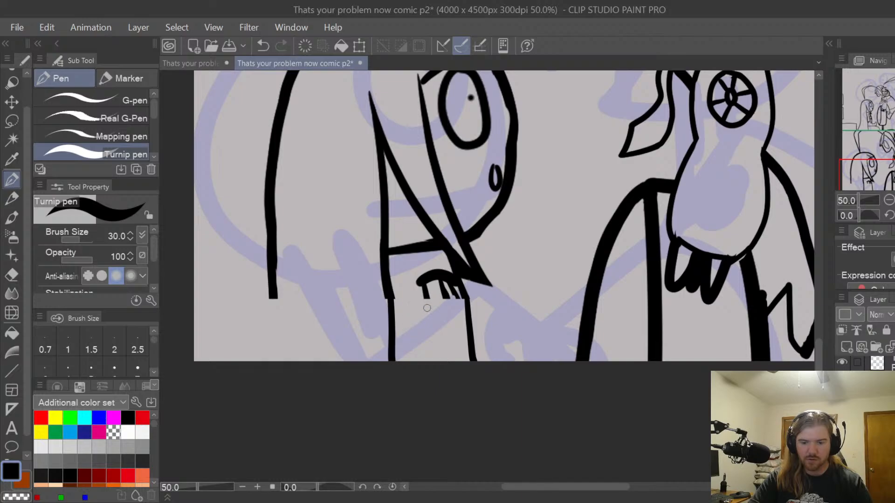
drag(427, 290, 424, 362)
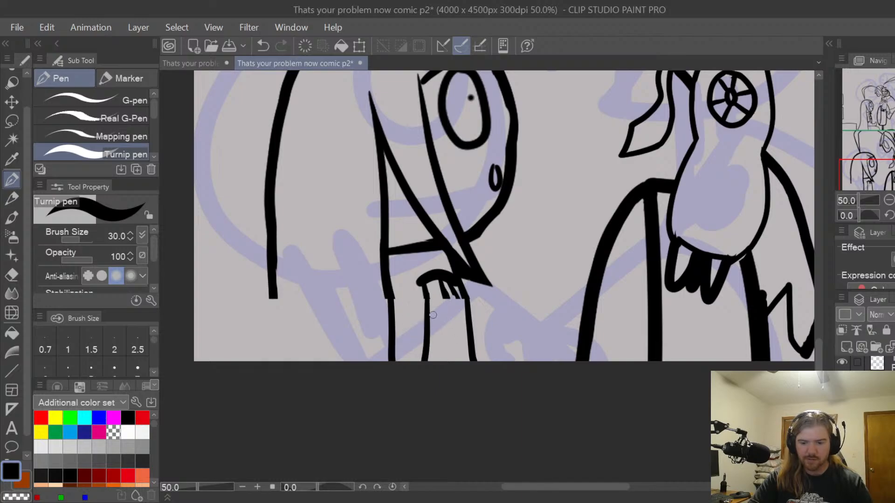
mouse_move(429, 311)
mouse_down()
mouse_move(478, 309)
mouse_move(465, 308)
mouse_up()
drag(445, 295, 473, 332)
drag(273, 297, 266, 363)
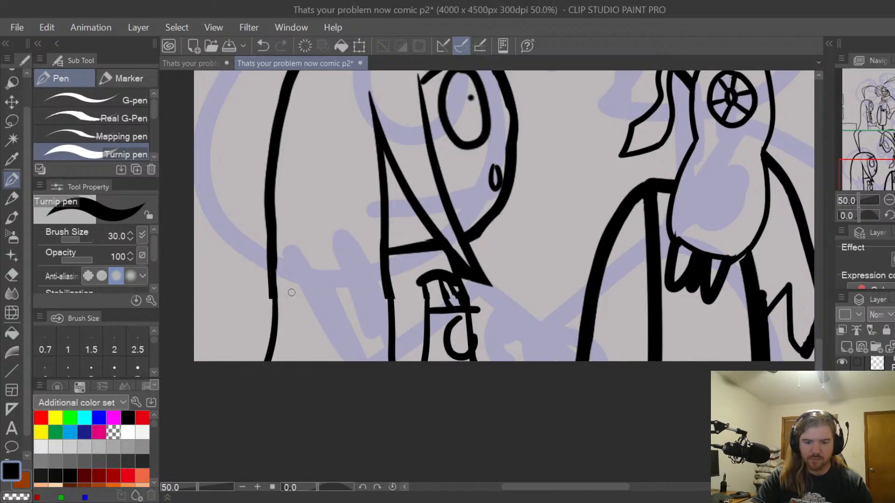
Redraw the left character's outer outline more smoothly down to the page's lower edge with the Turnip pen at size 30
key(ctrl+z)
drag(274, 293, 265, 363)
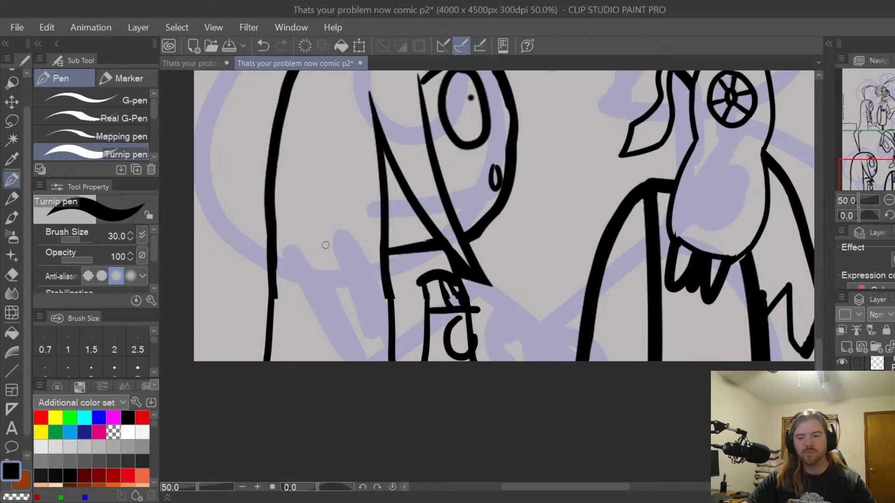
Erase the part of the right character's head curve that crosses above the green divider with the Hard eraser at size 70
scroll(562, 254, down, 4)
key(space)
drag(679, 193, 616, 280)
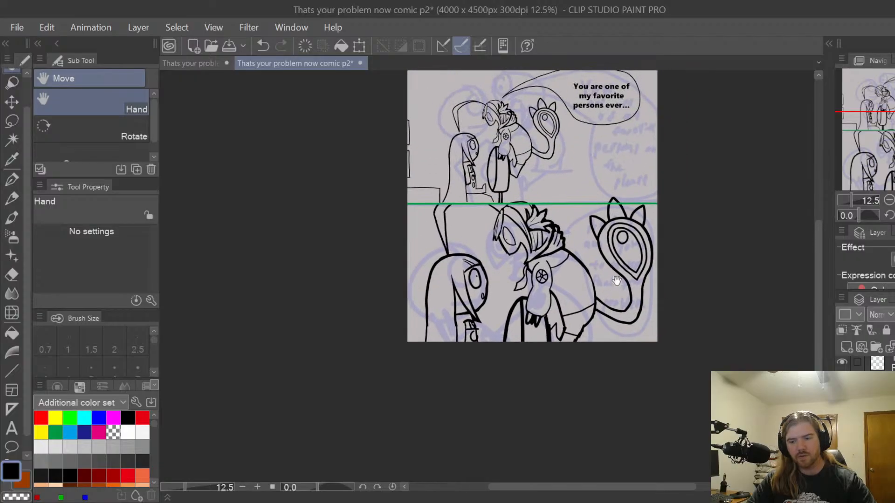
scroll(615, 289, up, 3)
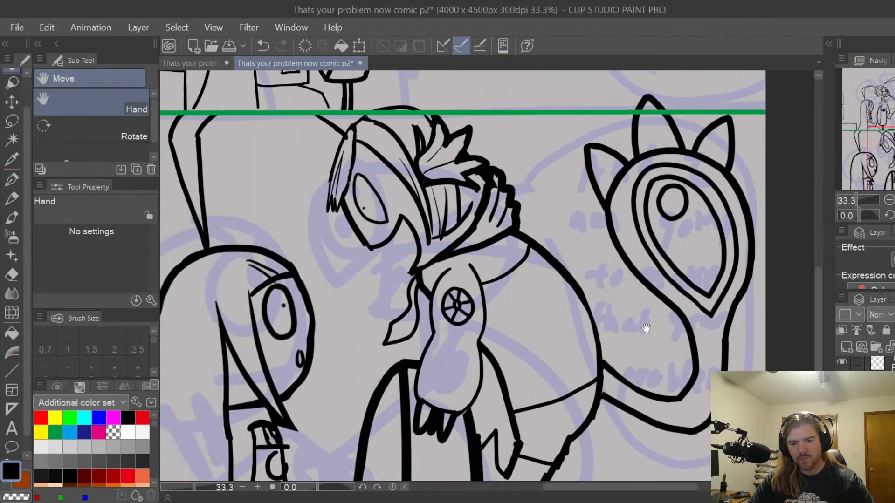
mouse_move(566, 310)
mouse_down()
mouse_move(640, 319)
mouse_move(615, 303)
mouse_move(634, 305)
mouse_move(625, 300)
mouse_move(679, 256)
mouse_move(665, 216)
mouse_move(643, 305)
mouse_up()
key(e)
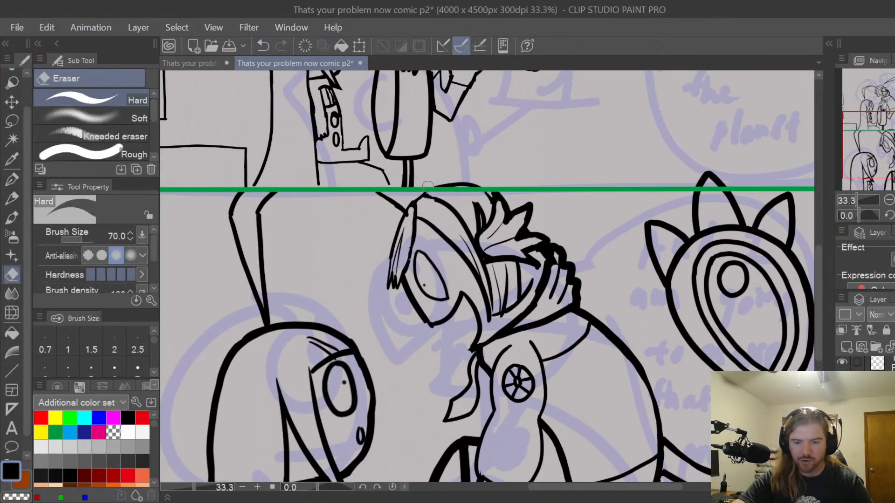
drag(427, 186, 480, 184)
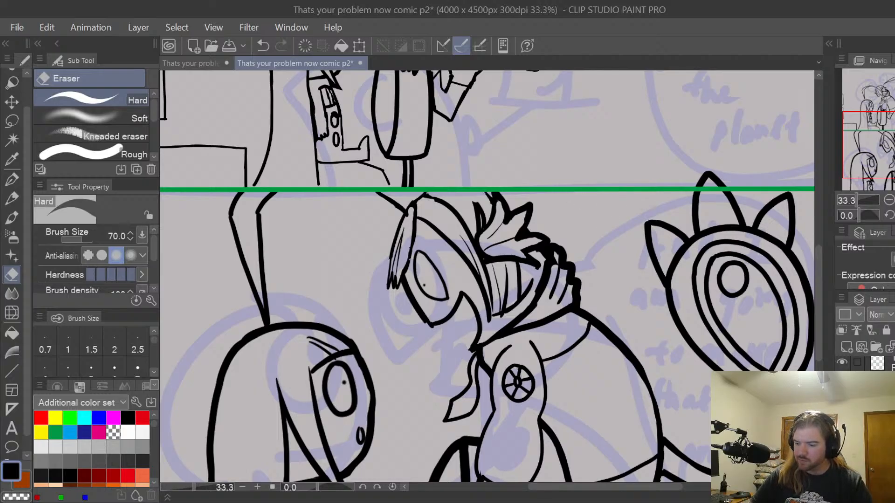
Erase the tip of the raised paw's middle claw that sticks out above the green divider
scroll(876, 364, down, 3)
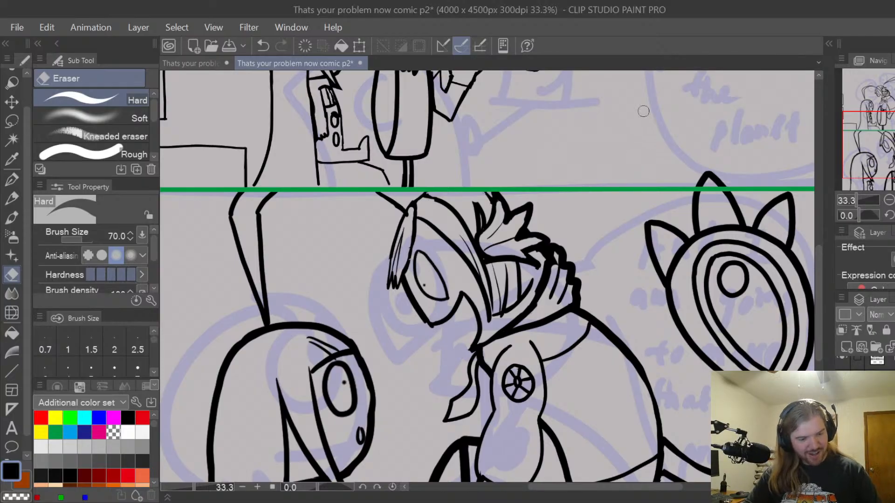
mouse_move(728, 170)
mouse_down()
mouse_move(705, 187)
mouse_move(764, 178)
mouse_move(756, 185)
mouse_move(749, 170)
mouse_move(709, 175)
mouse_up()
key(ctrl+z)
key(ctrl+z)
mouse_move(696, 183)
mouse_down()
mouse_move(733, 183)
mouse_move(709, 179)
mouse_up()
Examine the second panel's line art across both characters and the raised paw for space to place a speech balloon
key(space)
drag(750, 334, 675, 213)
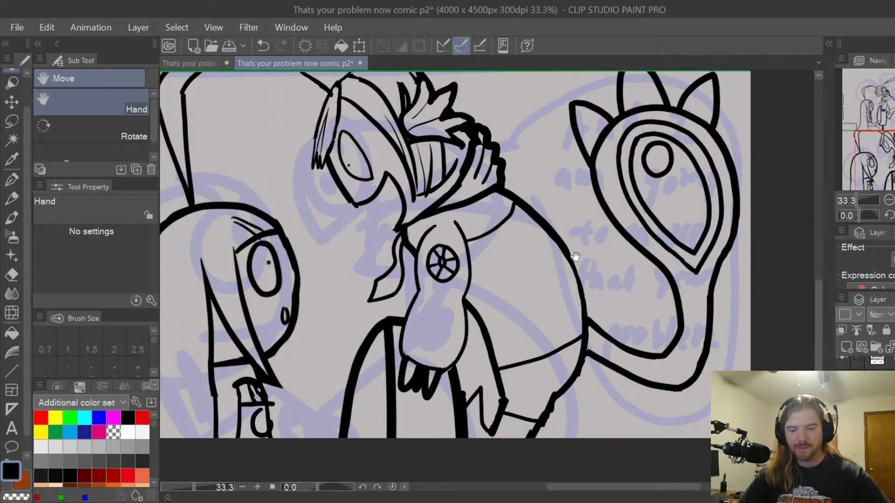
mouse_move(576, 256)
mouse_down()
mouse_move(625, 266)
mouse_move(629, 254)
mouse_move(572, 323)
mouse_move(697, 212)
mouse_move(700, 254)
mouse_move(686, 276)
mouse_up()
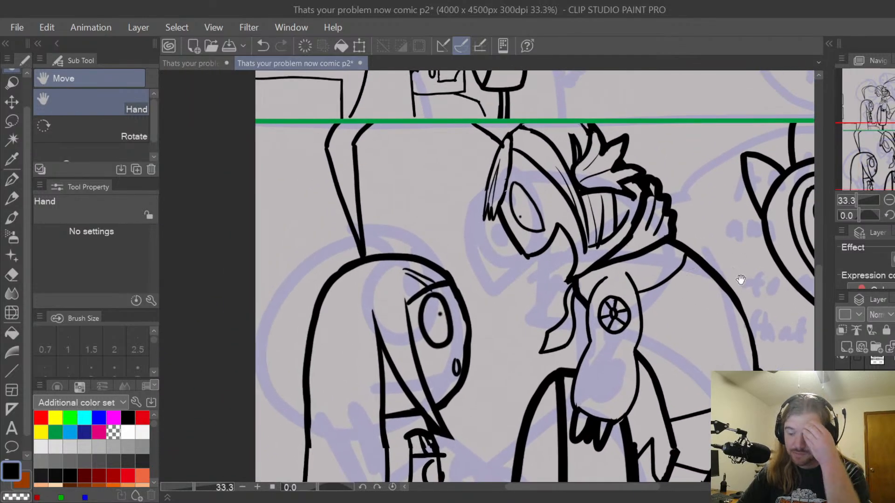
drag(741, 280, 677, 231)
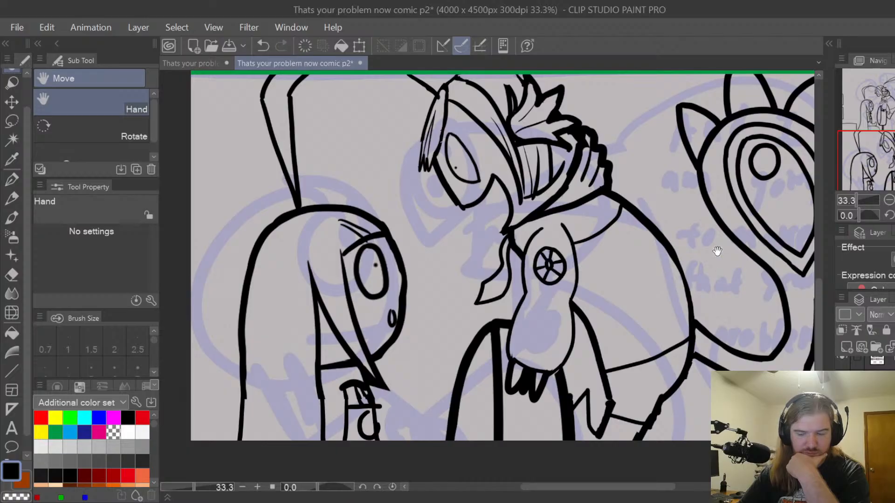
drag(715, 254, 648, 282)
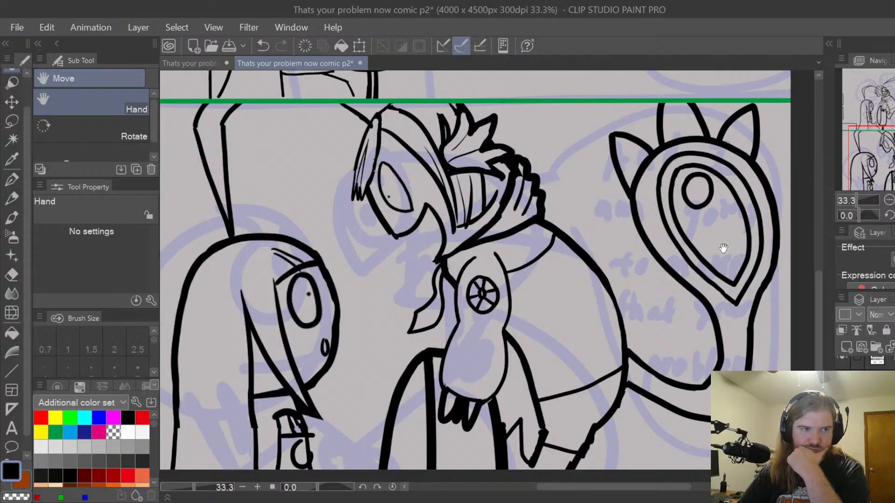
mouse_move(750, 278)
mouse_down()
mouse_move(733, 258)
mouse_move(755, 261)
mouse_up()
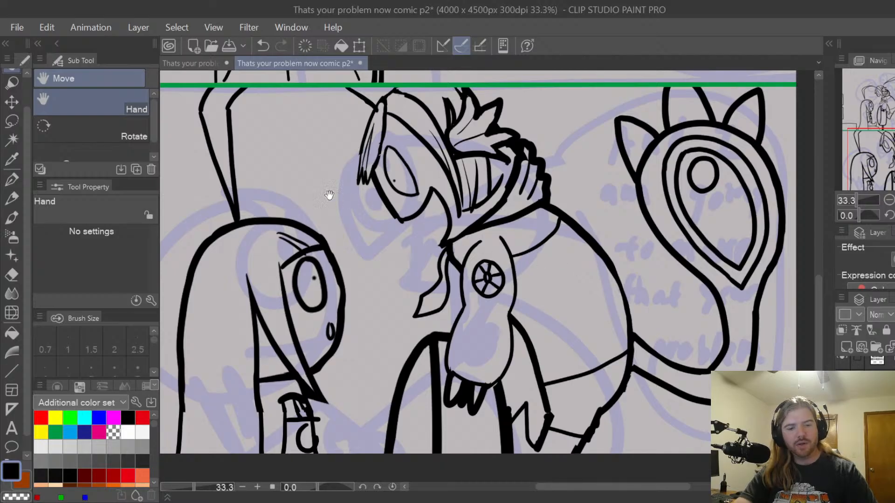
drag(397, 212, 536, 254)
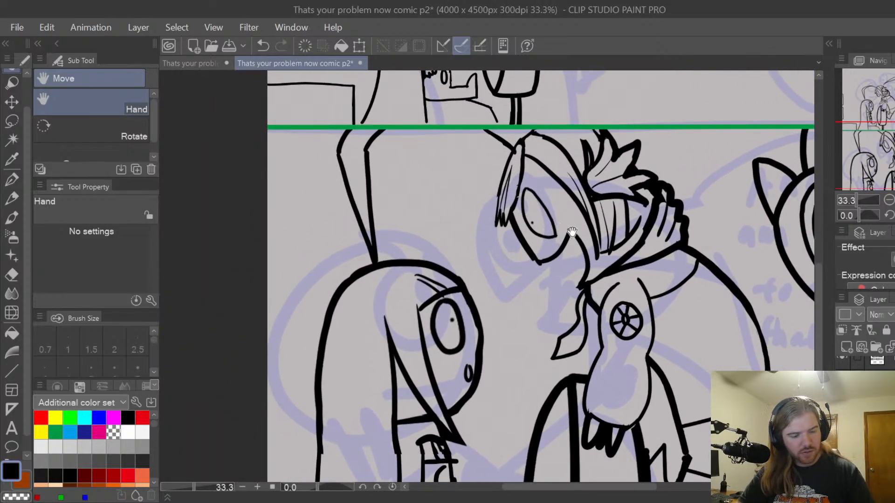
key(p)
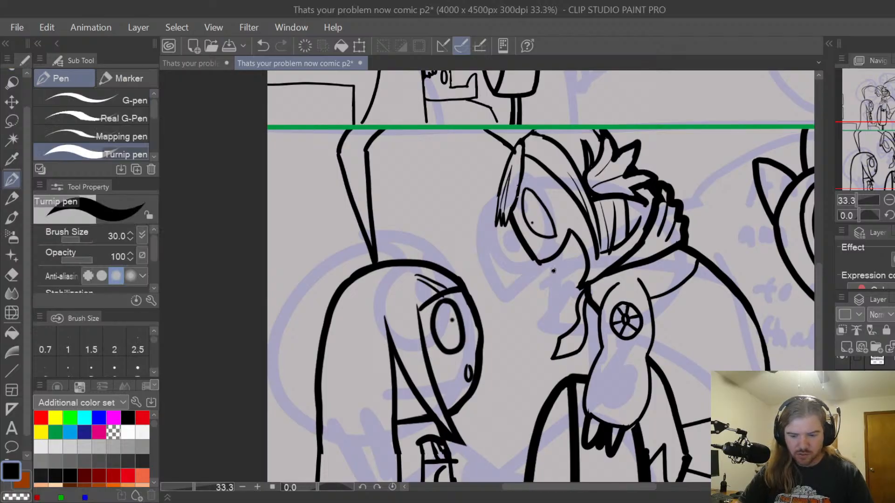
mouse_move(554, 270)
mouse_down()
mouse_move(493, 229)
mouse_move(468, 158)
mouse_move(423, 140)
mouse_move(358, 140)
mouse_move(304, 163)
mouse_move(297, 210)
mouse_move(318, 261)
mouse_move(411, 246)
mouse_move(442, 248)
mouse_move(509, 286)
mouse_move(559, 269)
mouse_up()
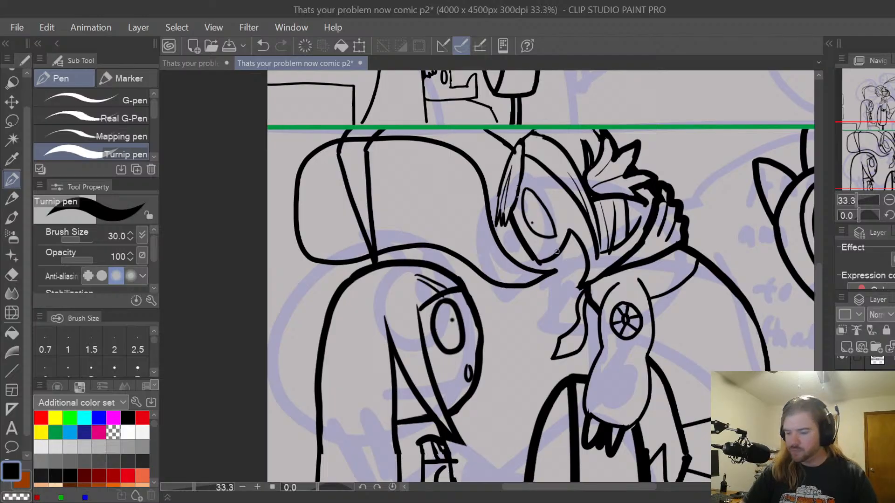
key(ctrl+z)
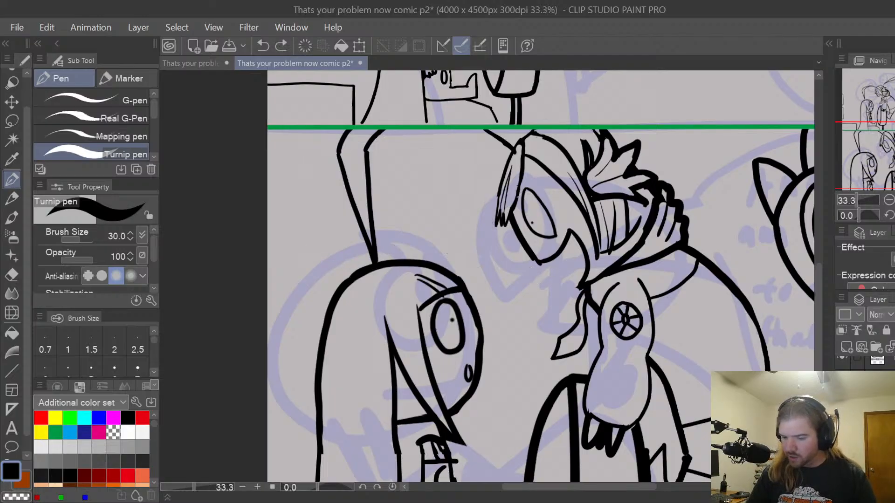
Add a new layer and draw a rounded speech balloon above the left character, its tail reaching the right character's mouth, with the Turnip pen
click(862, 347)
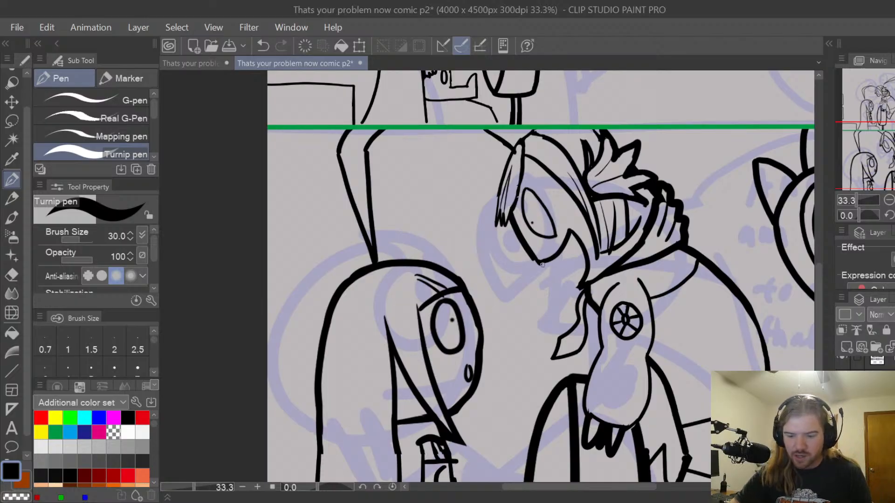
mouse_move(549, 267)
mouse_down()
mouse_move(491, 219)
mouse_move(467, 180)
mouse_move(421, 155)
mouse_move(324, 150)
mouse_move(287, 179)
mouse_move(294, 253)
mouse_move(321, 268)
mouse_move(429, 250)
mouse_move(488, 271)
mouse_move(554, 267)
mouse_up()
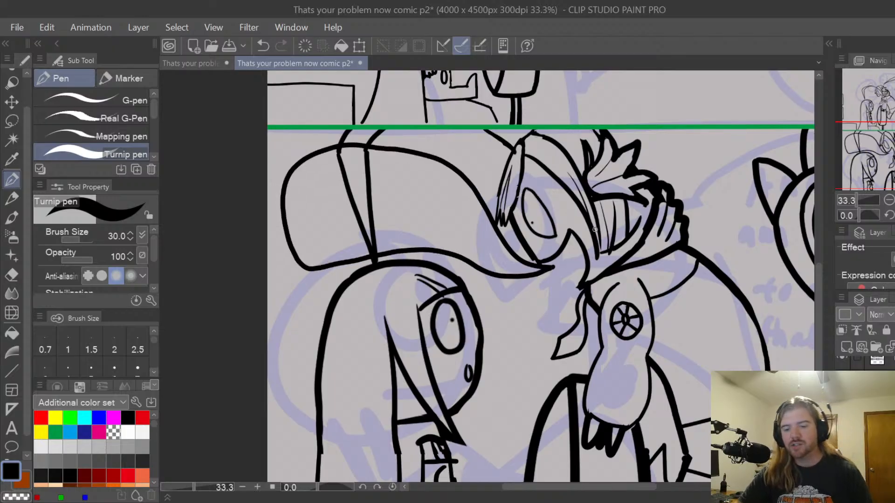
key(ctrl+z)
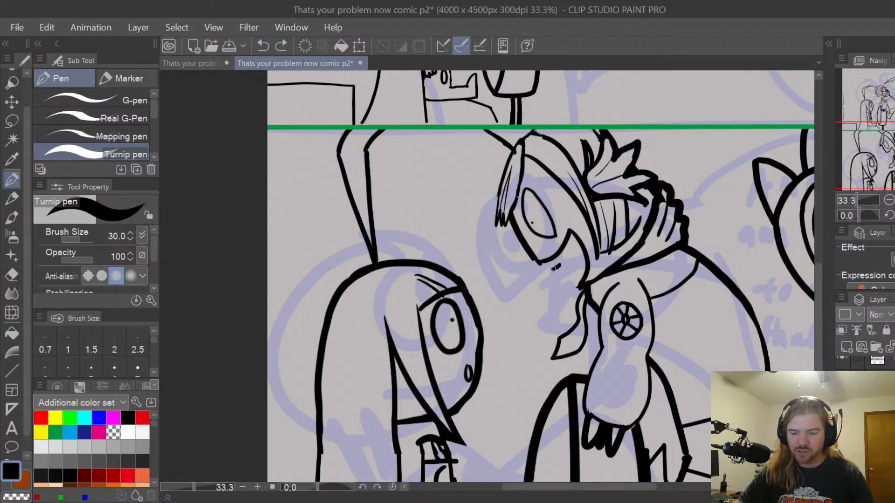
mouse_move(555, 268)
mouse_down()
mouse_move(523, 273)
mouse_move(501, 259)
mouse_move(464, 179)
mouse_move(435, 158)
mouse_move(353, 145)
mouse_up()
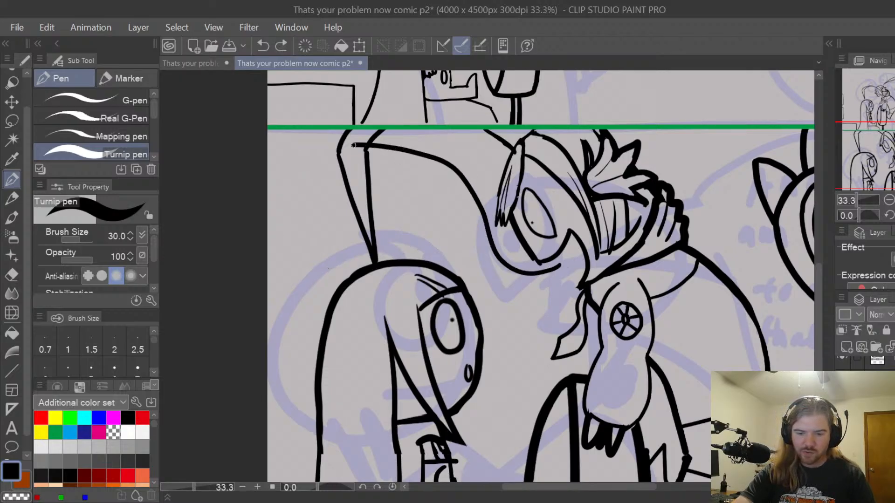
key(ctrl+z)
mouse_move(561, 262)
mouse_down()
mouse_move(505, 265)
mouse_move(488, 238)
mouse_move(482, 173)
mouse_move(467, 149)
mouse_move(346, 140)
mouse_move(308, 148)
mouse_move(285, 165)
mouse_move(282, 221)
mouse_move(301, 255)
mouse_move(429, 252)
mouse_move(511, 283)
mouse_move(566, 258)
mouse_up()
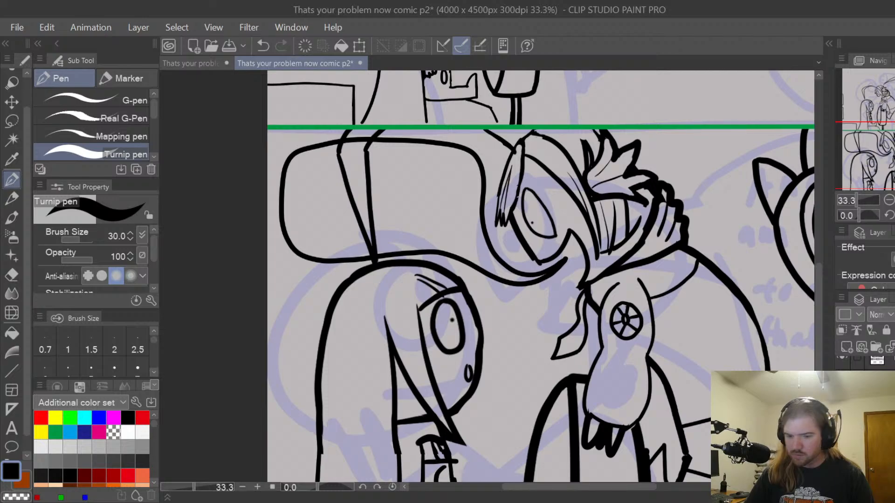
Erase the left character's bent line art inside the speech balloon with the Hard eraser, keeping the balloon outline intact
key(e)
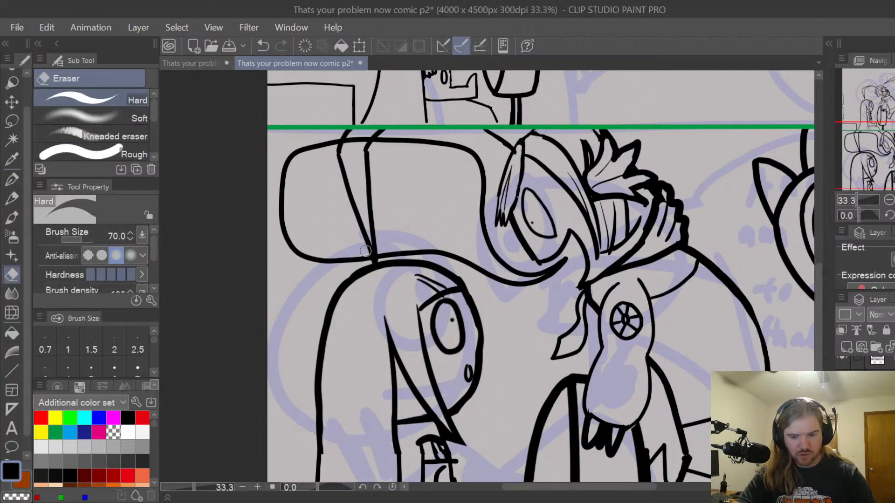
scroll(363, 255, up, 2)
mouse_move(390, 259)
mouse_down()
mouse_move(363, 201)
mouse_move(365, 220)
mouse_move(368, 192)
mouse_up()
key(ctrl+z)
scroll(369, 192, down, 1)
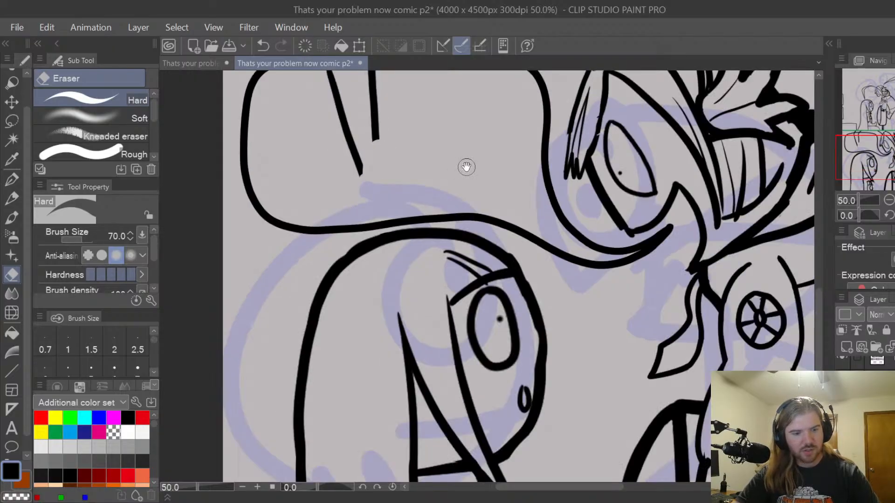
key(space)
drag(464, 168, 475, 258)
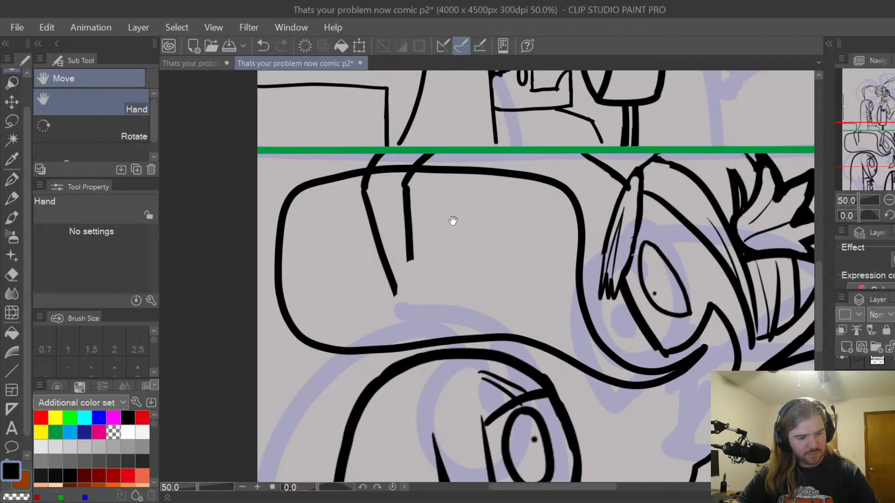
mouse_move(396, 263)
mouse_down()
mouse_move(363, 191)
mouse_move(378, 181)
mouse_move(370, 178)
mouse_move(416, 178)
mouse_move(408, 177)
mouse_move(415, 225)
mouse_move(406, 181)
mouse_up()
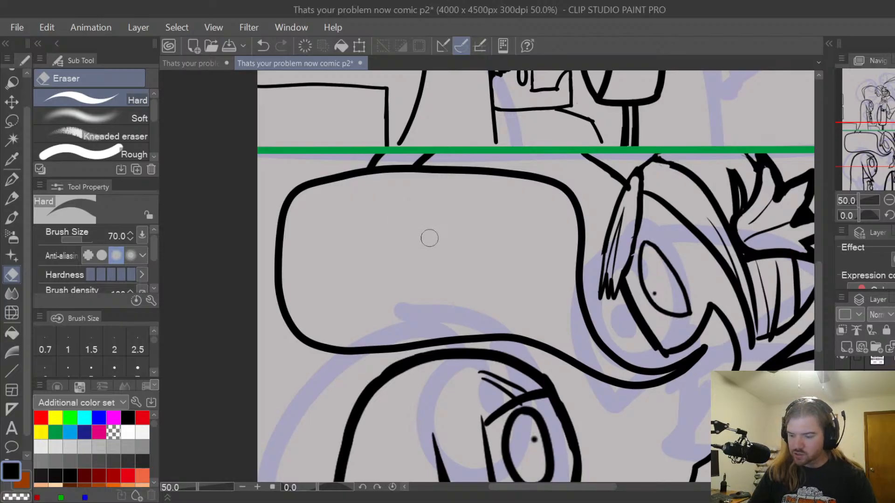
Set the Text tool's drag behaviour to Create text box and place a text box filling the inside of the speech balloon
click(11, 428)
click(322, 204)
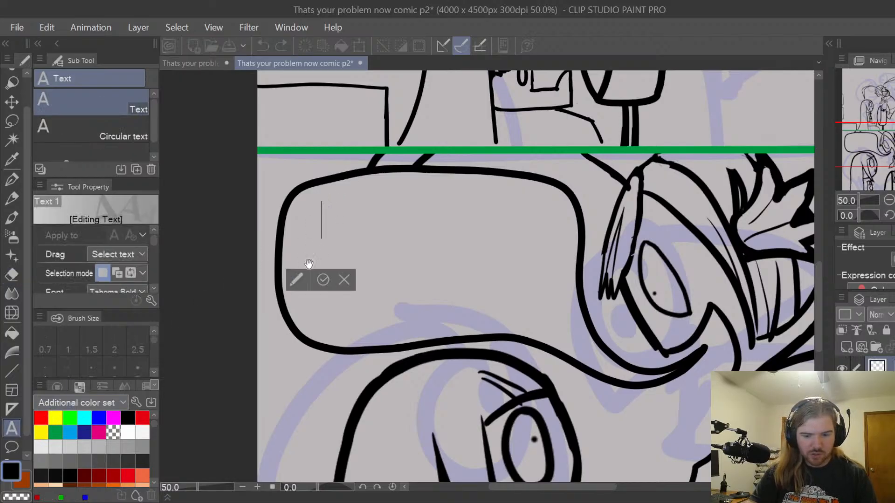
click(344, 279)
drag(309, 200, 567, 332)
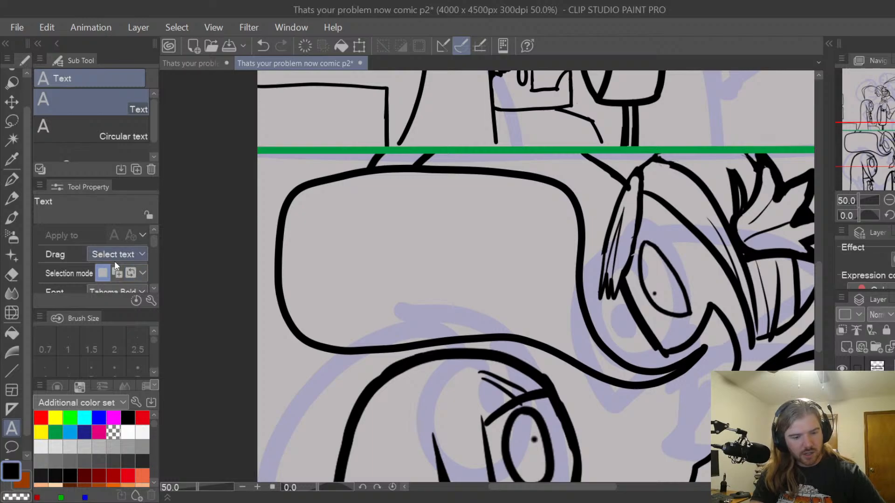
click(140, 256)
click(123, 278)
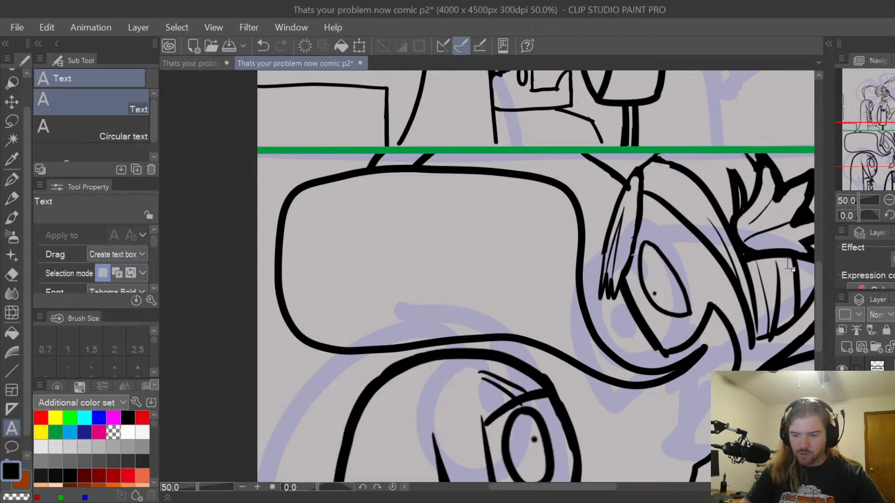
drag(307, 201, 572, 328)
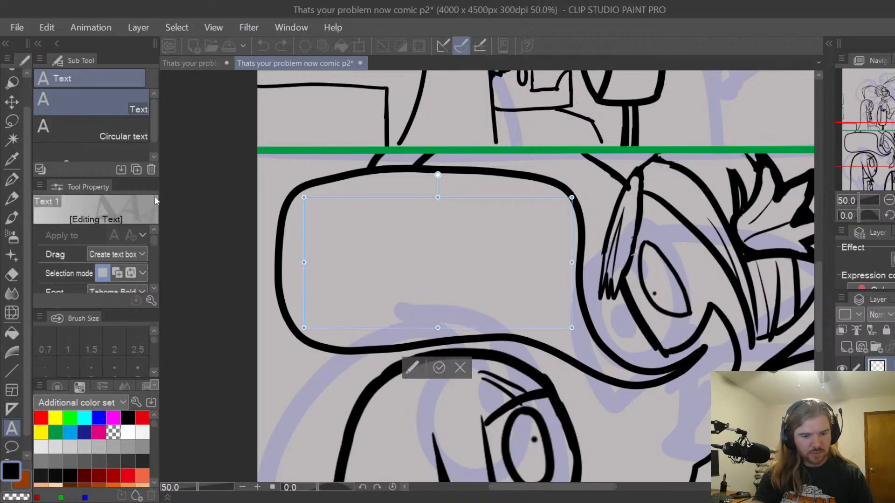
Set the font to Segoe UI Black and enter the dialogue "And I am going to make that your problem!" in the balloon's text box
click(91, 102)
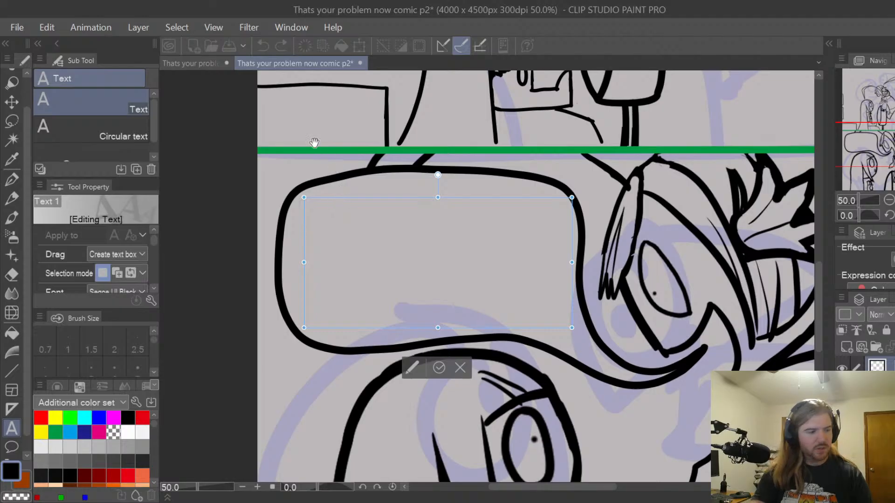
text(And)
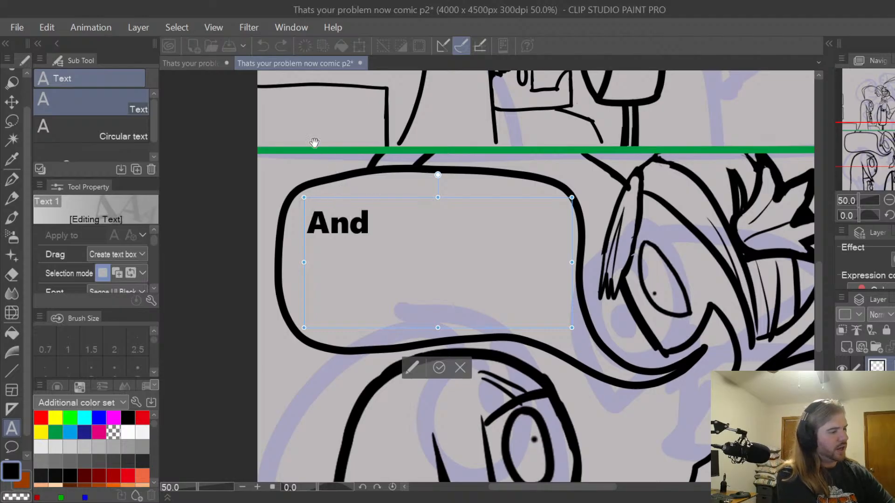
text( I am going )
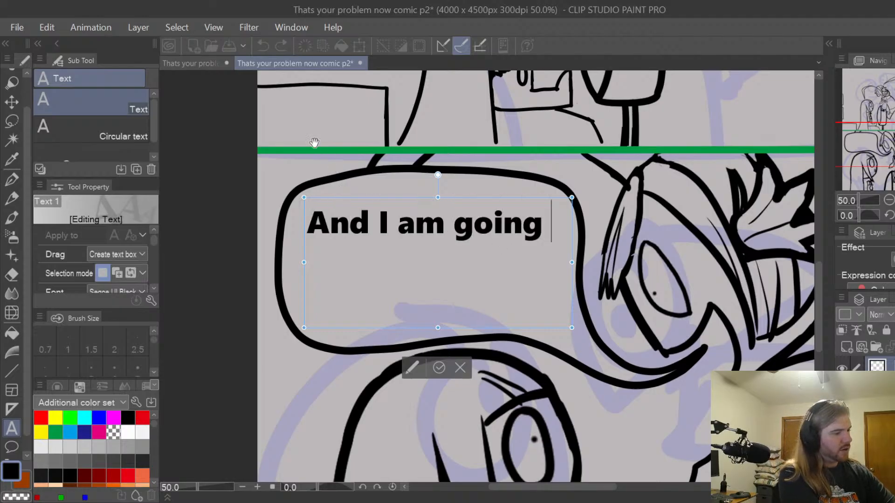
text(to make that )
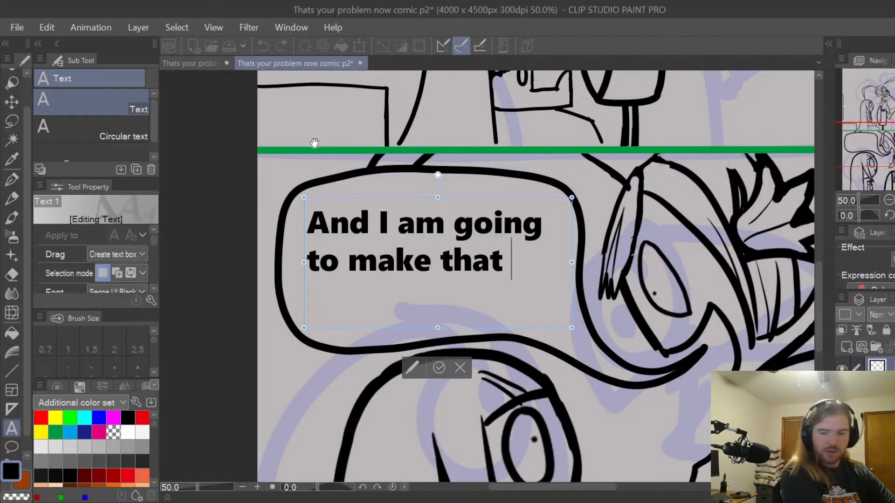
text(your )
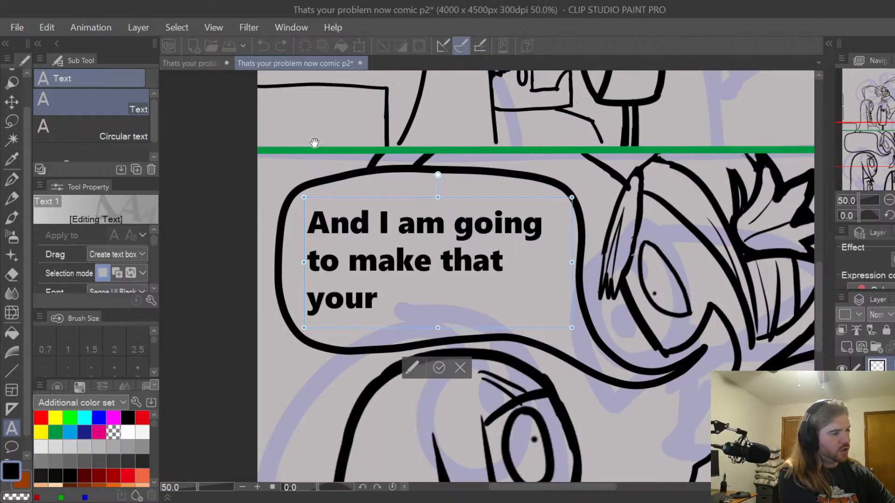
text(prob)
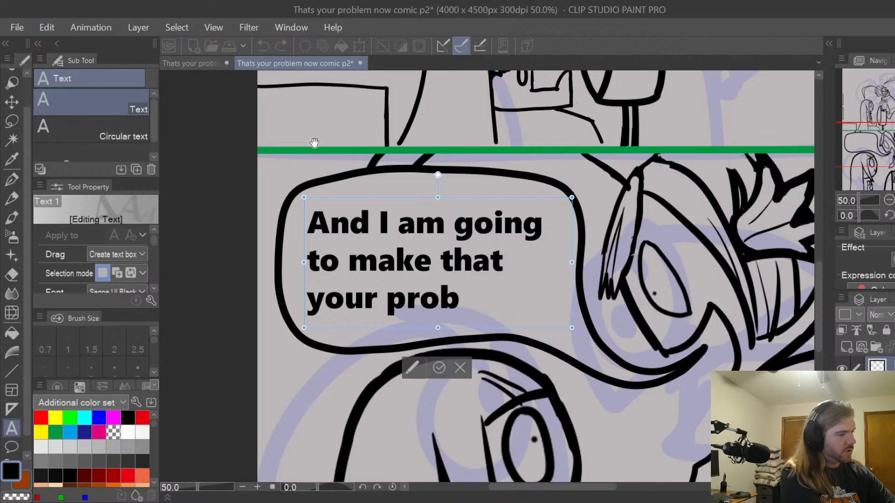
text(lem)
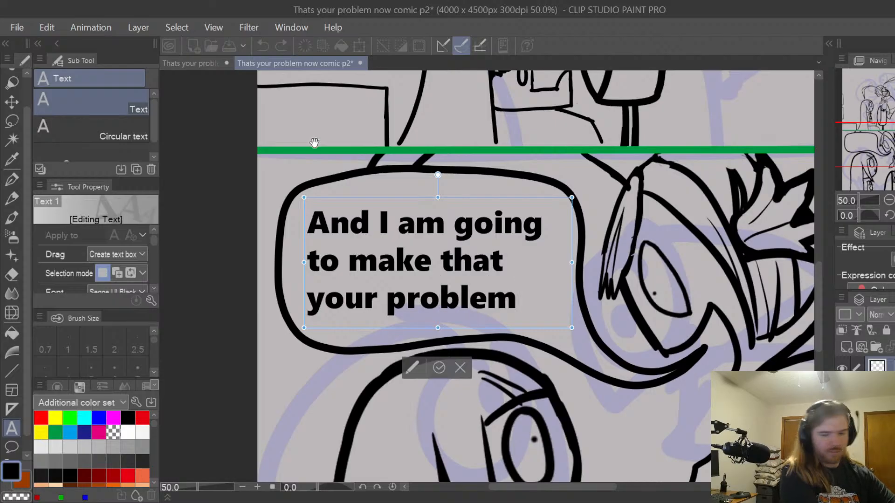
text(!)
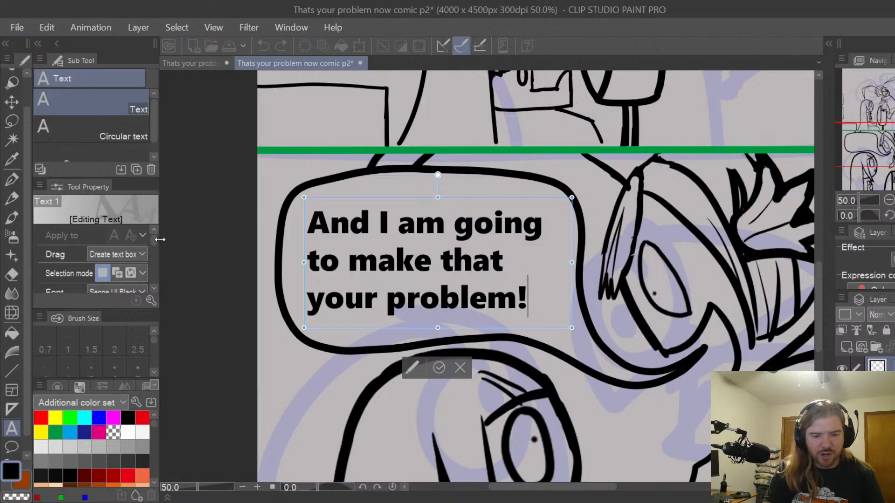
Centre-align the dialogue inside the second panel's speech balloon and commit the text
drag(155, 240, 153, 253)
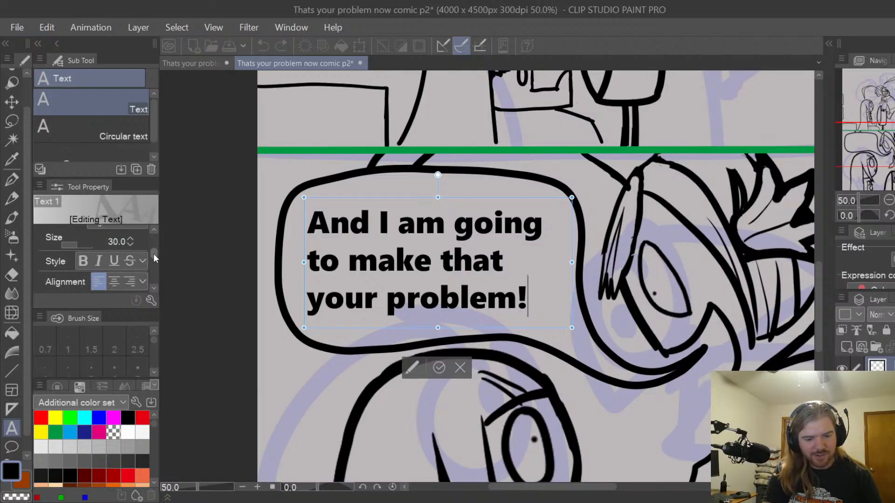
click(114, 277)
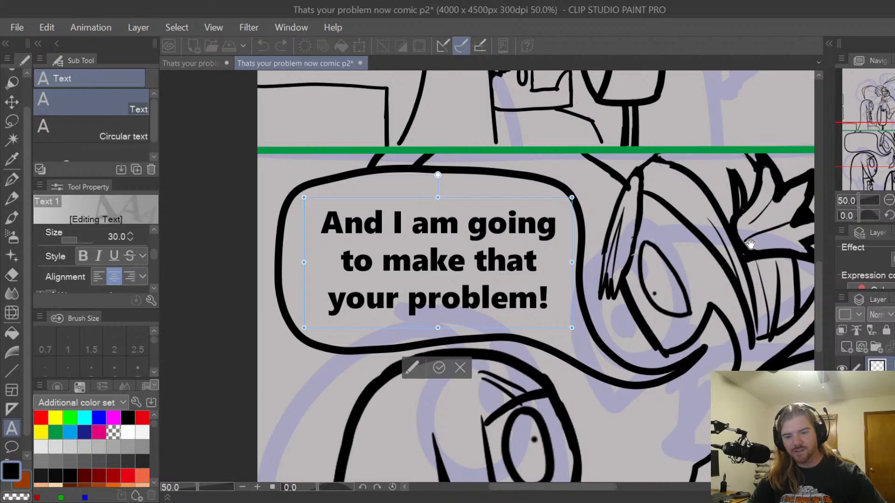
scroll(758, 235, down, 1)
scroll(778, 224, down, 1)
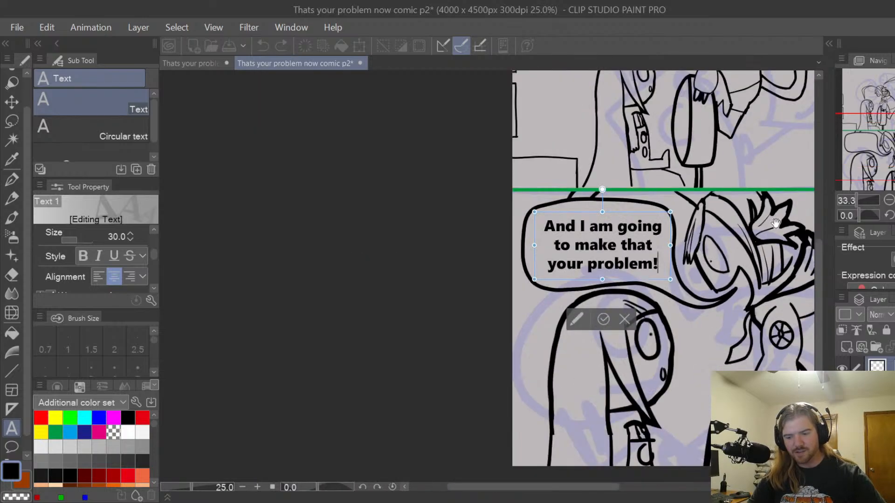
drag(614, 485, 653, 483)
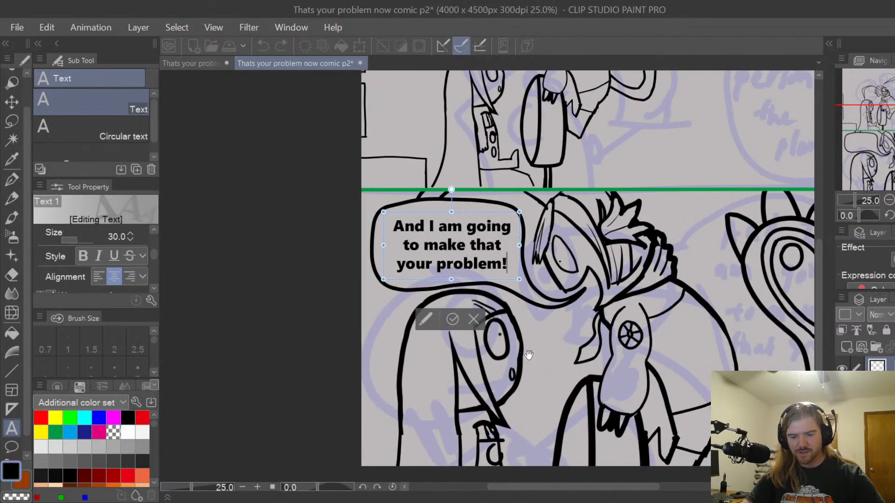
click(460, 314)
scroll(815, 286, up, 2)
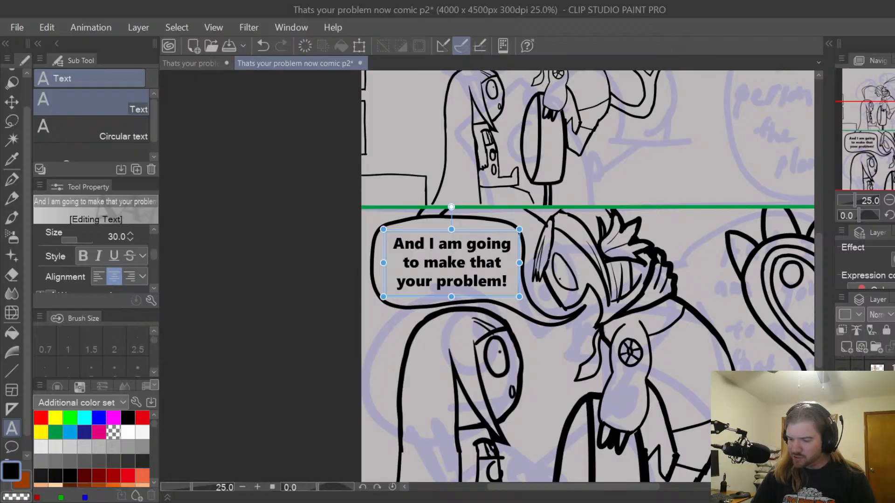
key(Escape)
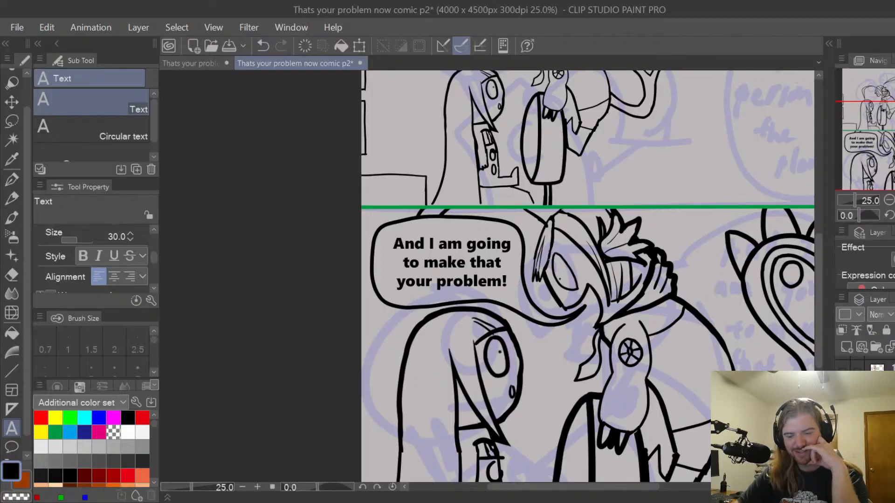
Try a pen stroke in the empty area below the first panel's balloon, and undo it together with the second balloon's text
mouse_move(815, 307)
mouse_down()
mouse_move(824, 241)
mouse_move(812, 311)
mouse_up()
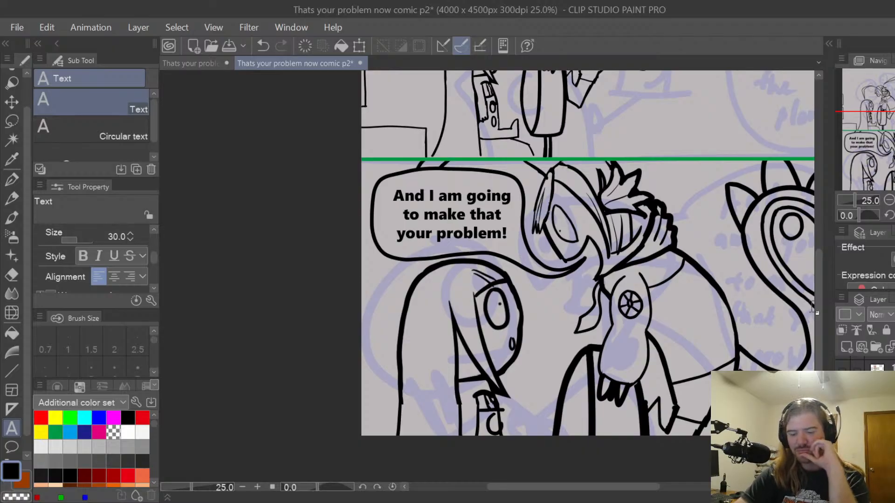
drag(641, 487, 669, 489)
drag(818, 267, 830, 213)
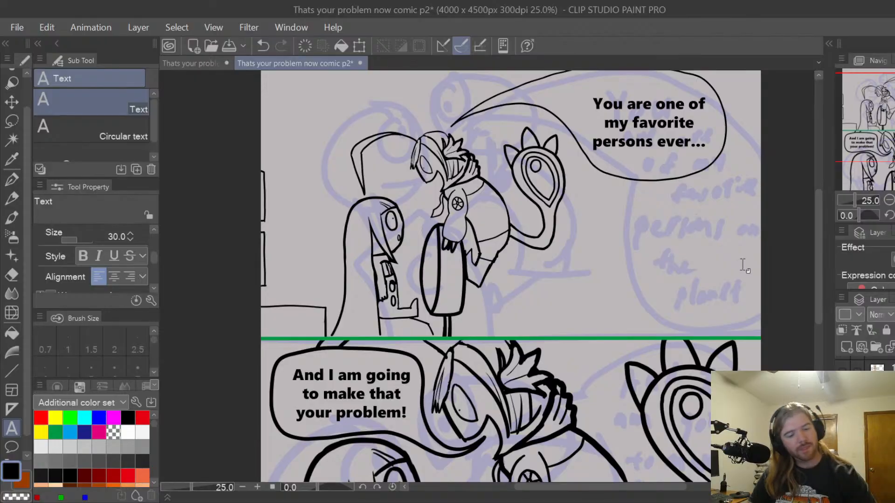
key(p)
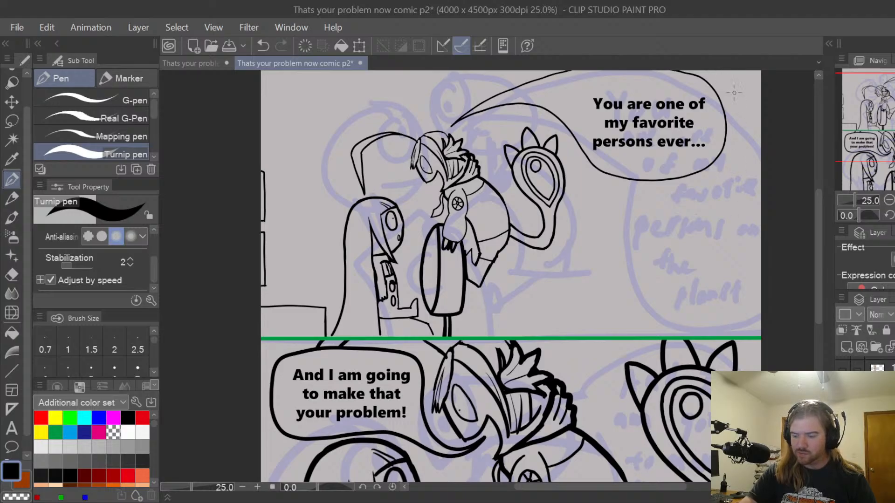
scroll(867, 410, up, 5)
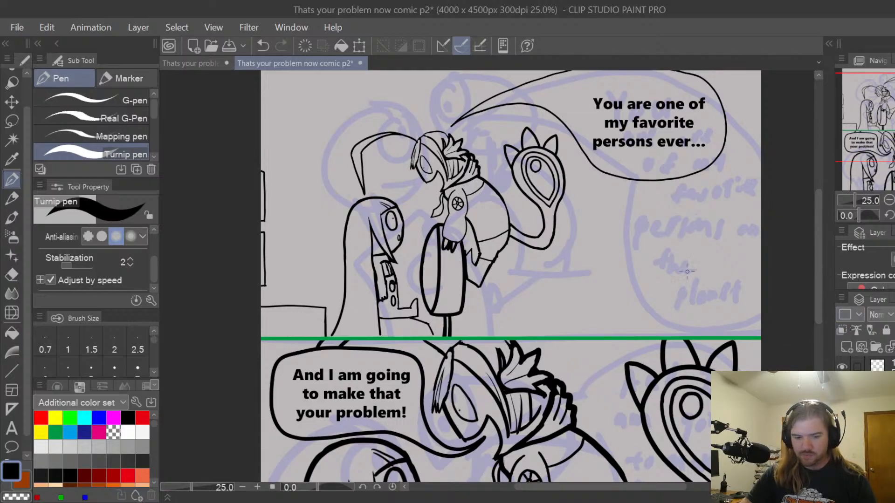
mouse_move(678, 248)
mouse_down()
mouse_move(681, 272)
mouse_move(713, 217)
mouse_up()
key(ctrl+z)
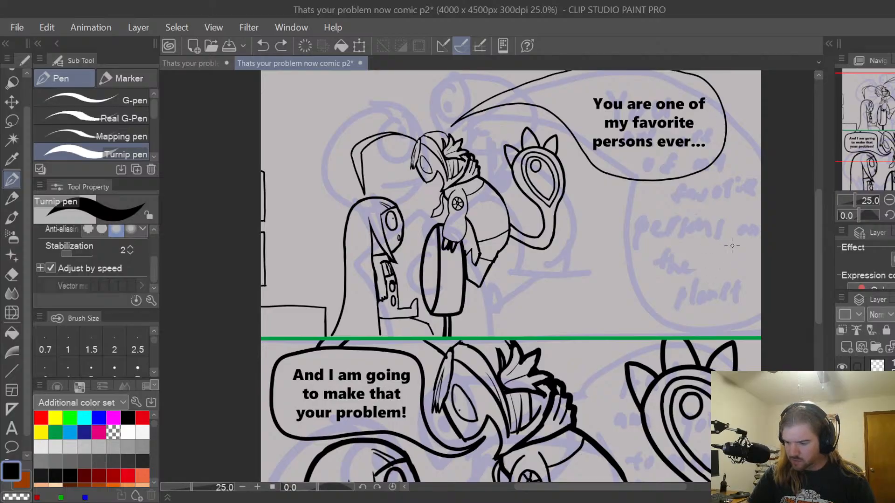
key(ctrl+z)
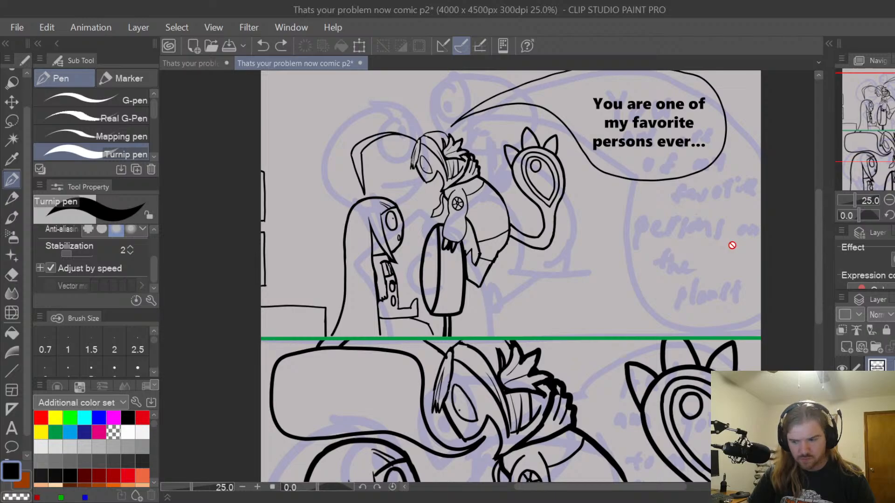
Choose a drawing layer and try Turnip pen strokes for a box outline near the first panel's page edge, undoing each attempt
scroll(876, 368, down, 3)
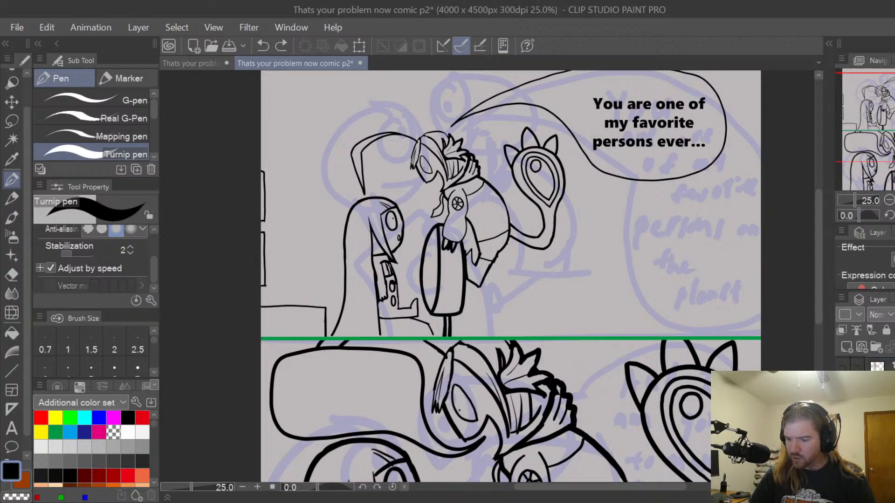
scroll(871, 419, down, 5)
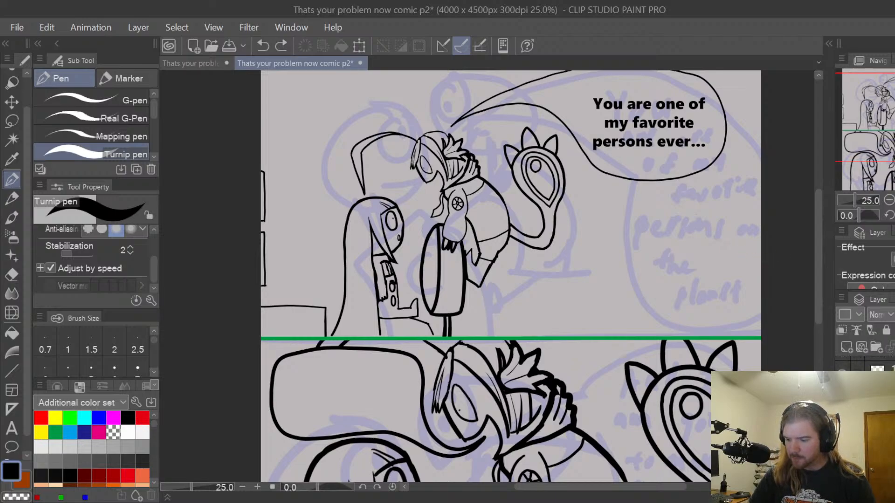
click(872, 419)
mouse_move(700, 207)
mouse_down()
mouse_move(691, 234)
mouse_move(711, 263)
mouse_move(723, 121)
mouse_move(718, 71)
mouse_move(735, 74)
mouse_move(696, 331)
mouse_up()
key(ctrl+z)
key(ctrl+z)
key(ctrl+z)
key(ctrl+z)
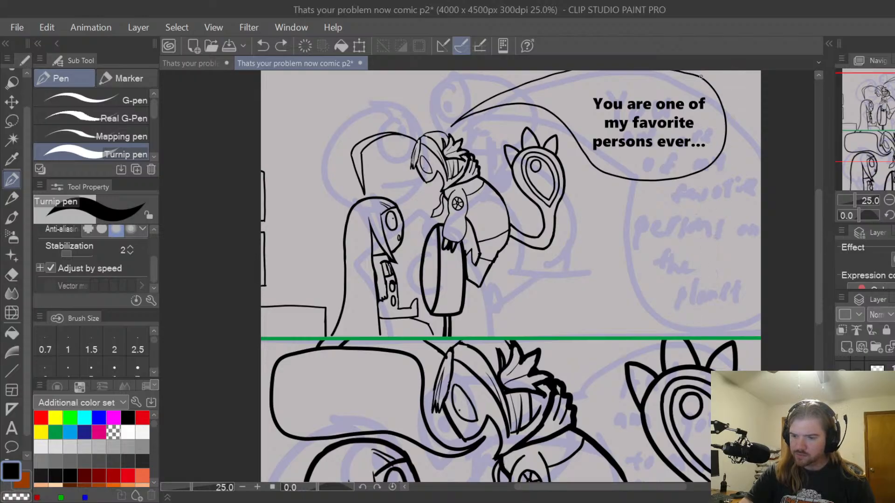
drag(701, 70, 696, 258)
key(ctrl+z)
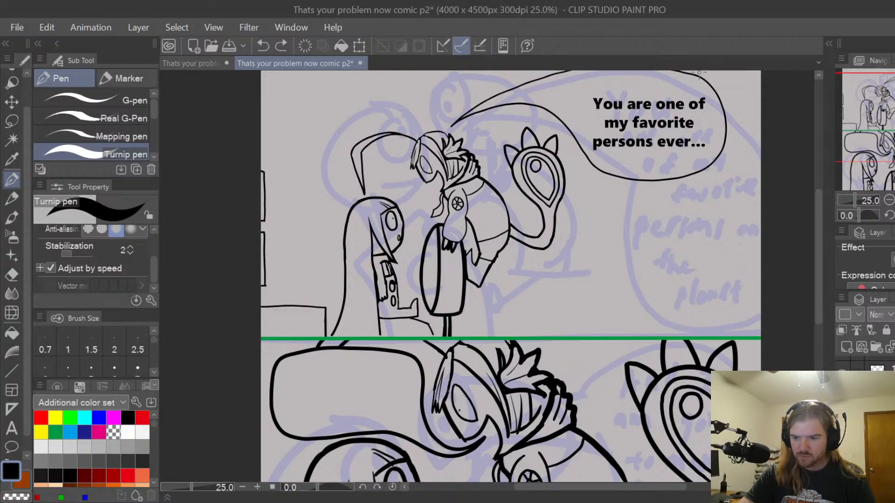
drag(702, 126, 763, 132)
key(ctrl+z)
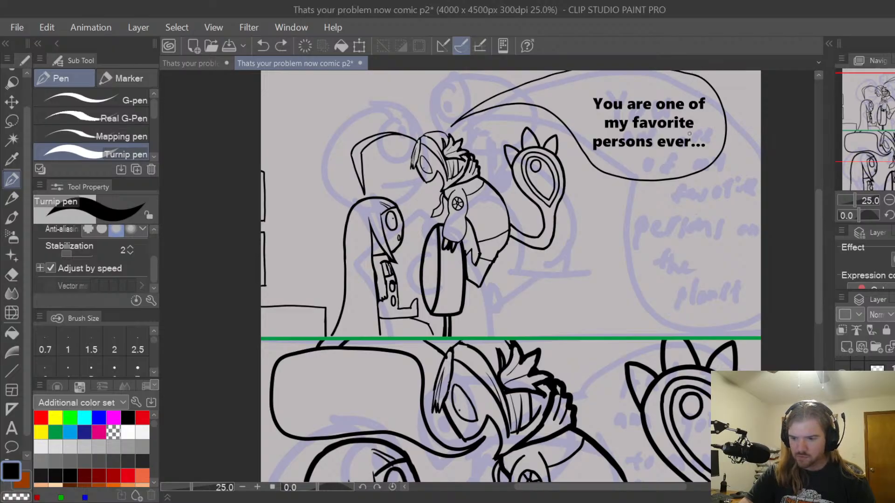
Draw a box outline against the first panel's page edge: a horizontal top line and a vertical side down to the green border
drag(693, 133, 767, 132)
drag(696, 133, 701, 228)
key(ctrl+z)
drag(694, 134, 691, 336)
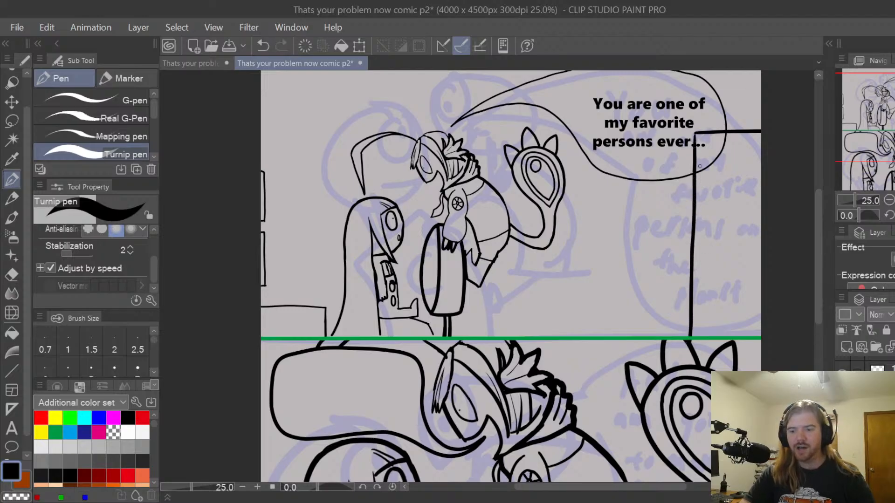
Try a long diagonal Turnip pen line across the box's vertical side in the first panel, and undo it
scroll(715, 170, up, 1)
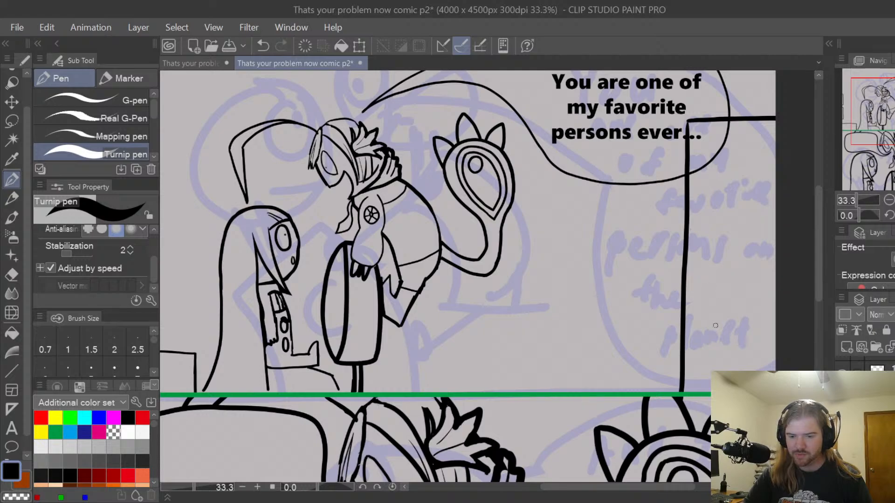
drag(523, 233, 711, 288)
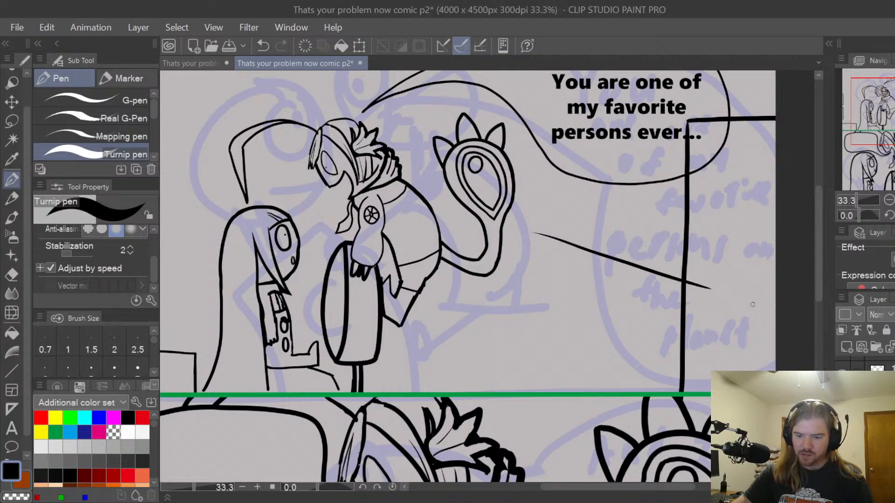
key(ctrl+z)
drag(534, 233, 714, 304)
key(ctrl+z)
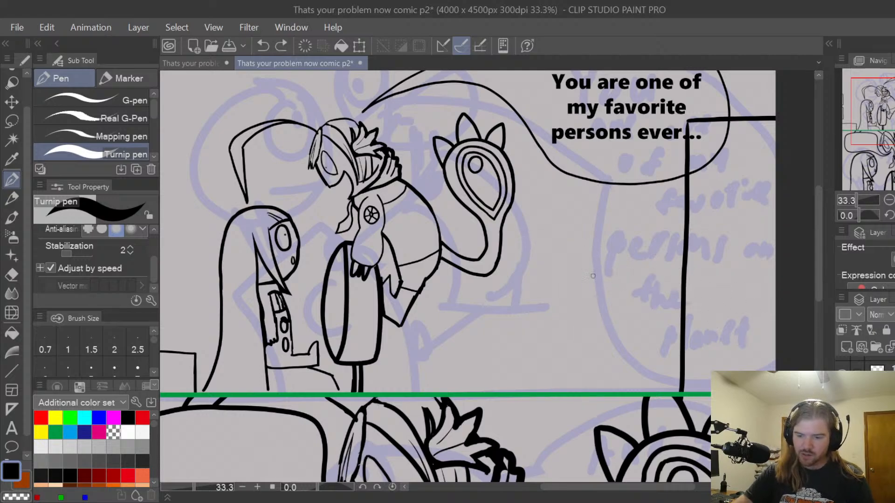
Undo the box's vertical side and redraw it from the start of the top line down to the green panel border
key(ctrl+z)
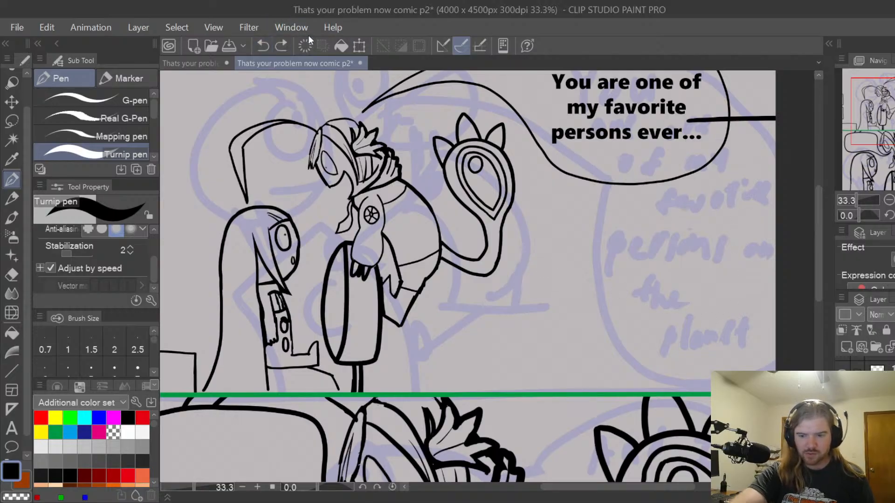
drag(687, 122, 691, 271)
key(ctrl+z)
drag(688, 122, 680, 393)
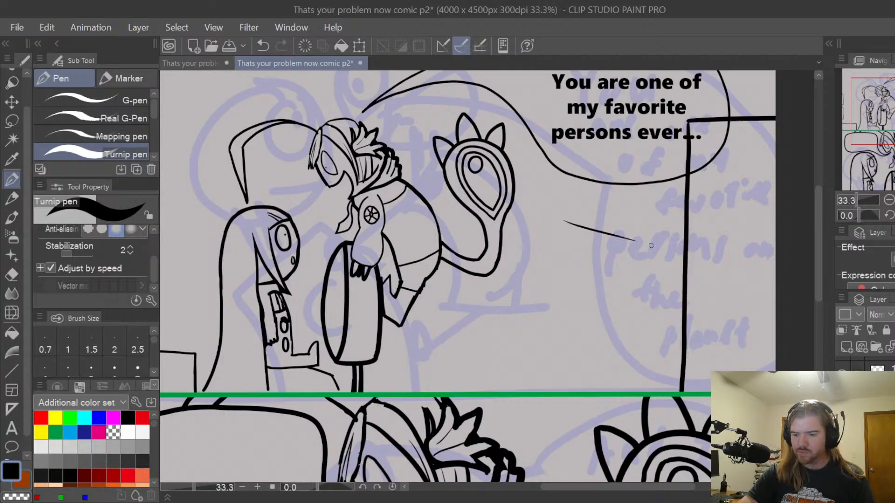
Undo the diagonal Turnip pen line in the first panel, try another across the box's vertical side, and undo it too
key(ctrl+z)
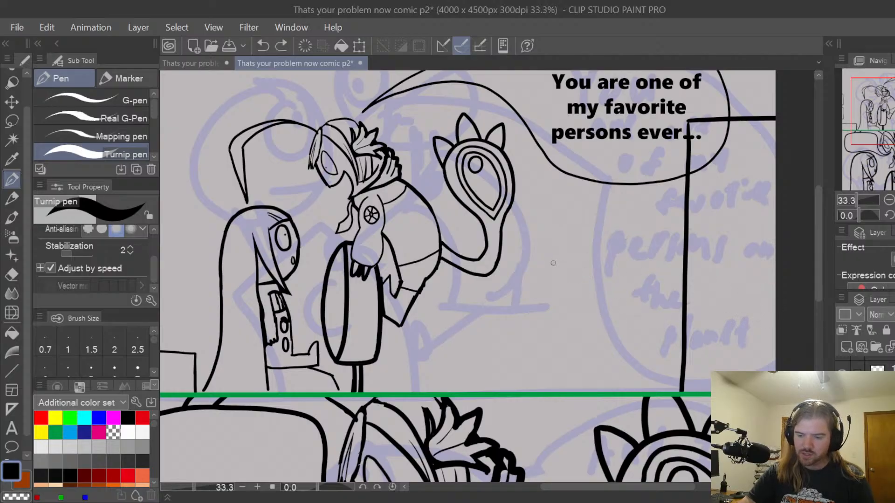
drag(552, 262, 712, 301)
key(ctrl+z)
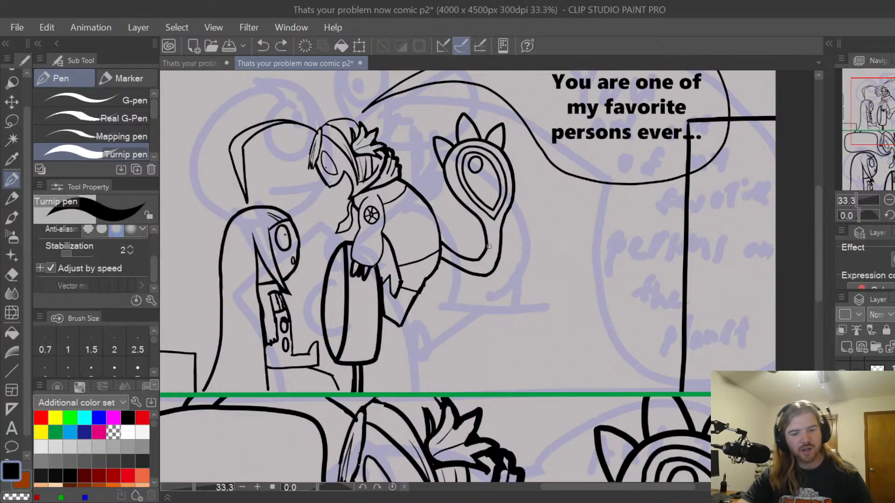
With the G-pen, draw three long thin sweep lines leading toward the first panel's box and short radiating burst strokes inside it
click(92, 101)
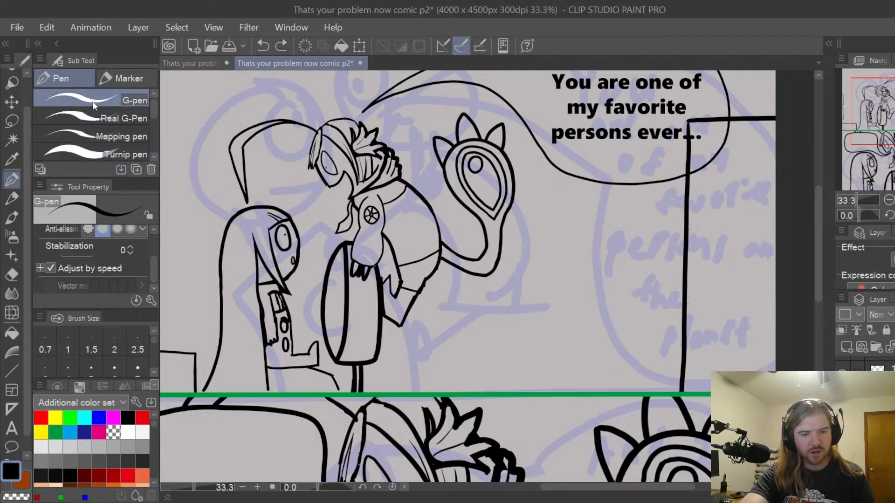
drag(572, 254, 723, 305)
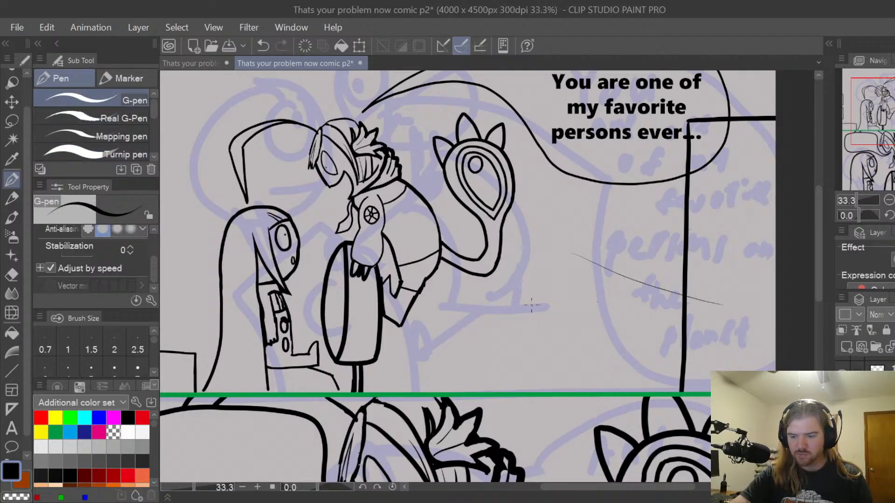
drag(546, 314, 680, 366)
key(ctrl+z)
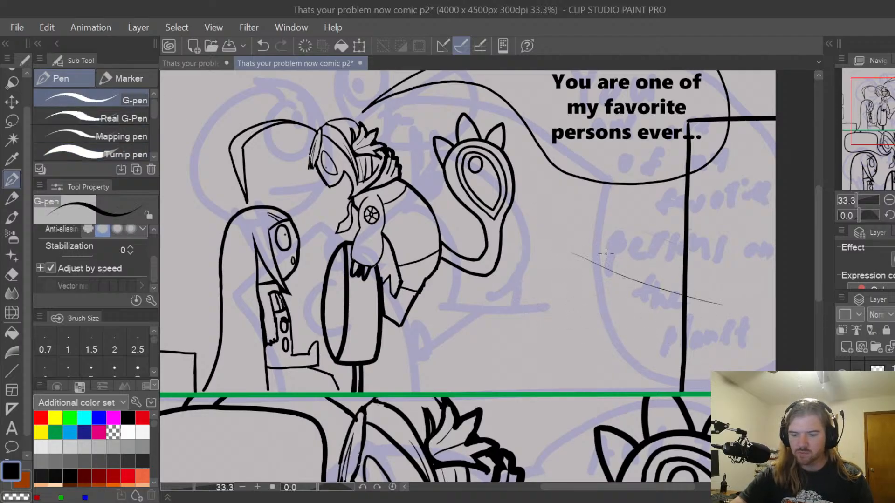
drag(572, 235, 641, 245)
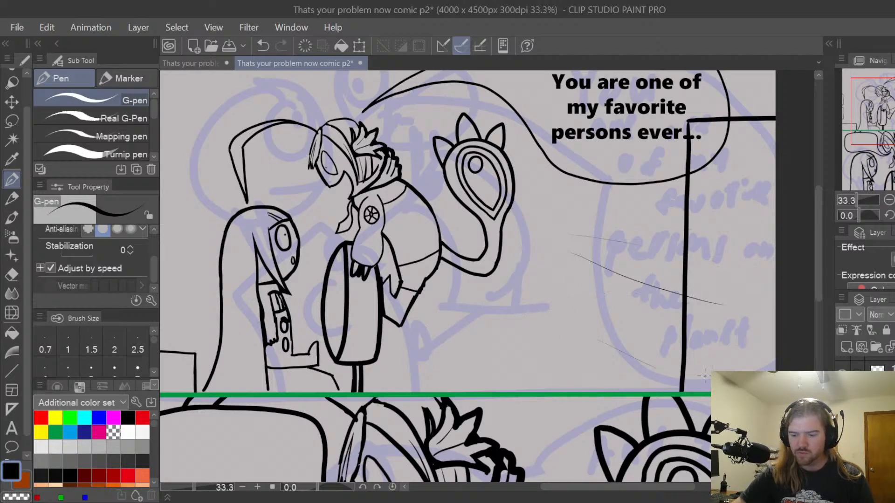
key(ctrl+z)
drag(576, 289, 676, 355)
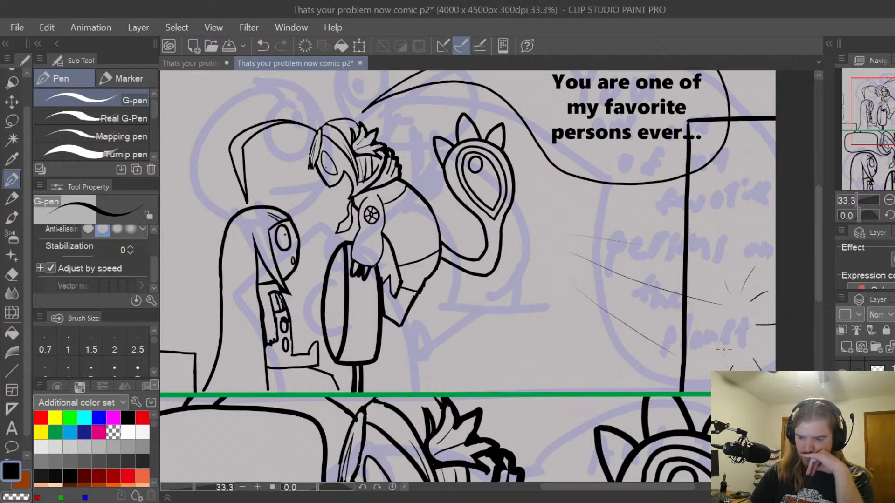
drag(725, 331, 697, 343)
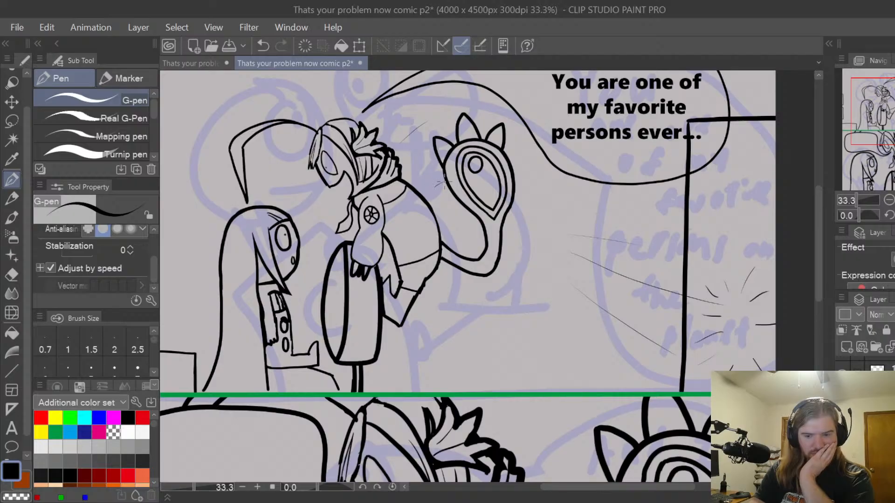
Try short G-pen motion strokes around the flying character's body and tail in the first panel, and undo them
drag(438, 306, 488, 297)
key(ctrl+z)
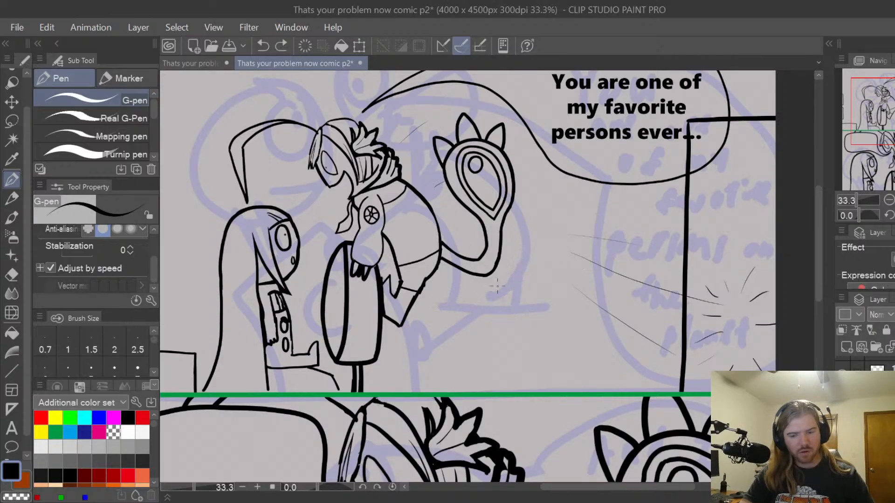
mouse_move(437, 309)
mouse_down()
mouse_move(492, 313)
mouse_move(433, 310)
mouse_move(465, 313)
mouse_up()
key(ctrl+z)
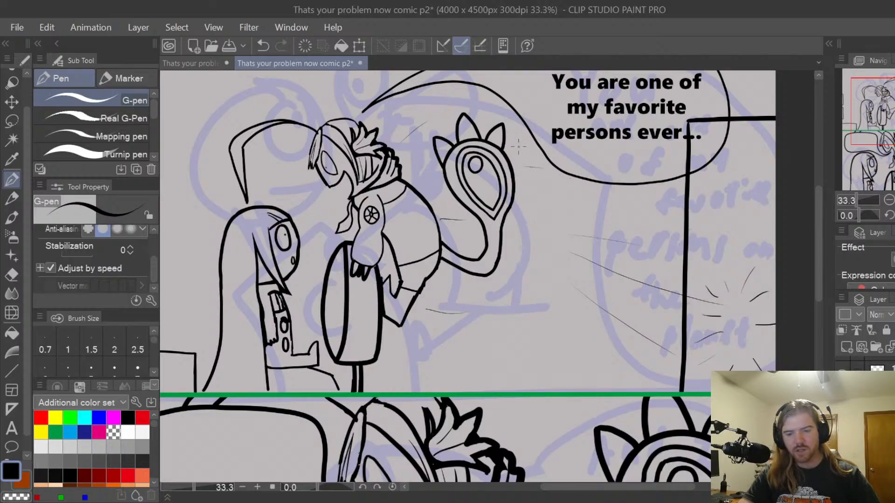
key(ctrl+z)
key(ctrl+z)
key(ctrl+z)
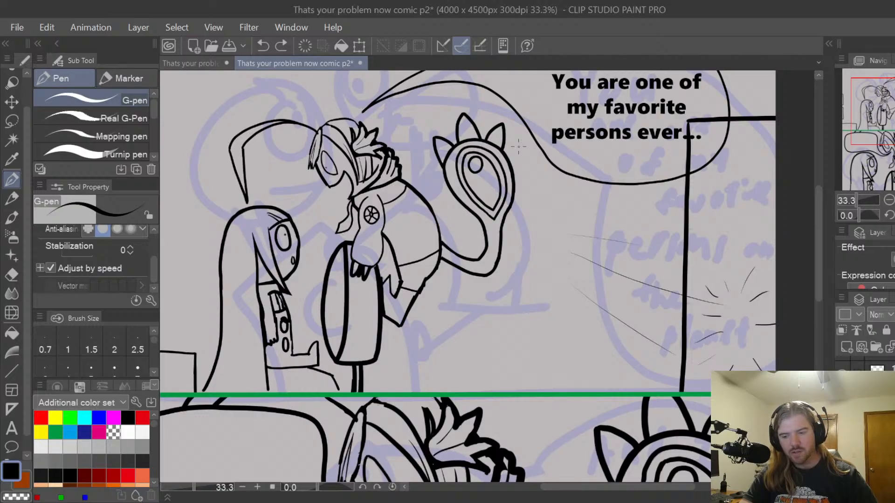
scroll(549, 211, up, 1)
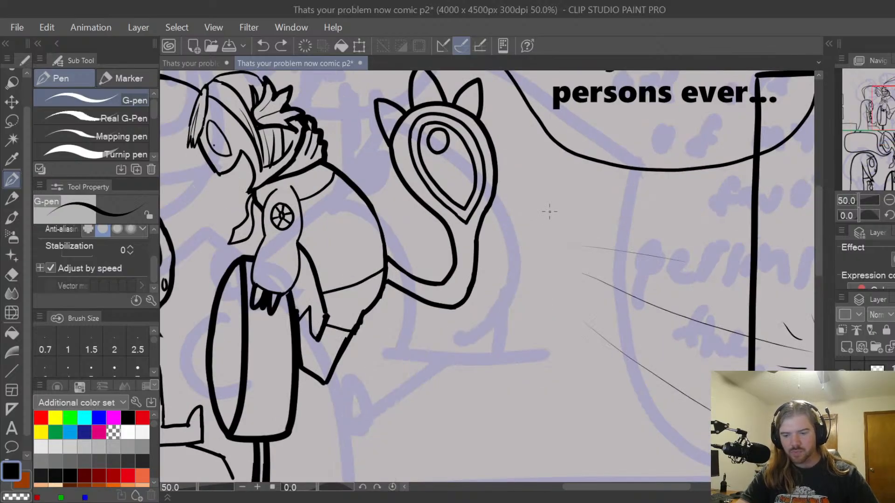
scroll(550, 212, down, 1)
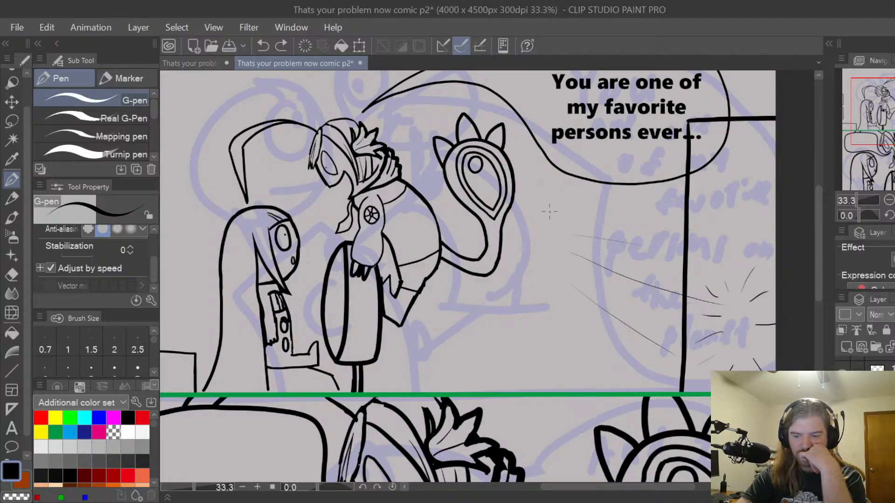
Erase the parts of the box outline that run through the first panel's speech balloon with the Hard eraser
key(e)
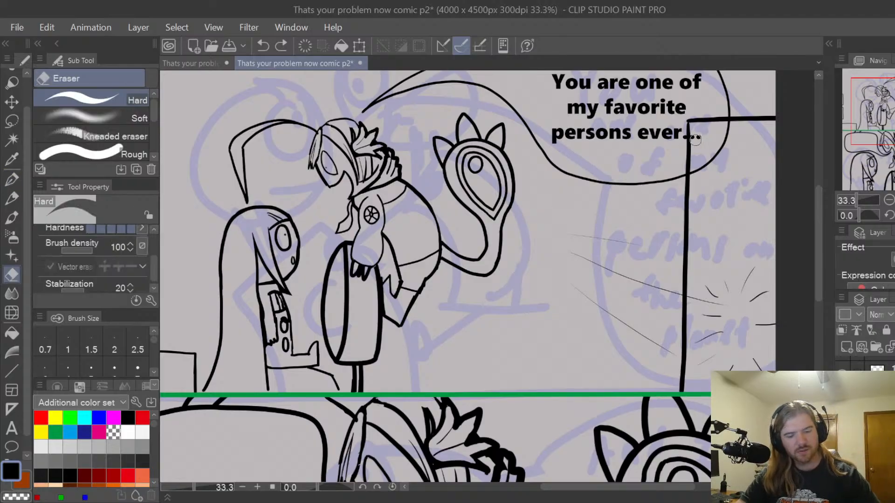
scroll(708, 114, up, 1)
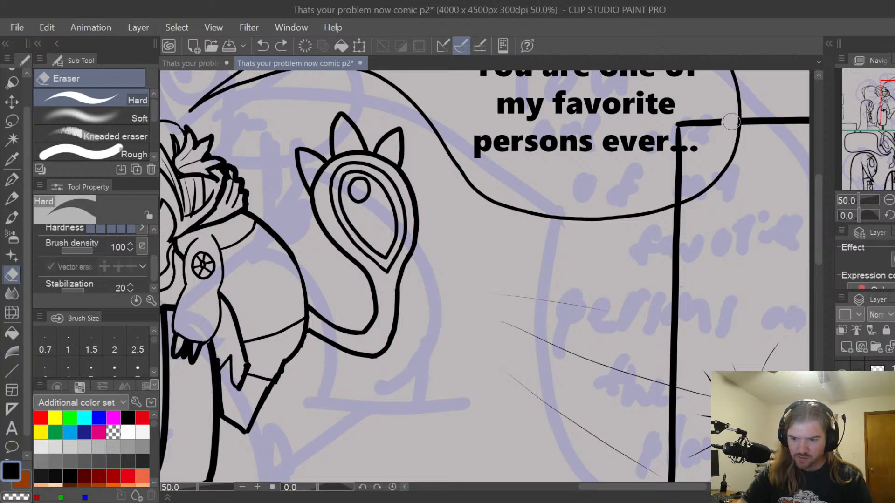
mouse_move(729, 122)
mouse_down()
mouse_move(685, 124)
mouse_move(670, 138)
mouse_move(674, 197)
mouse_move(681, 189)
mouse_up()
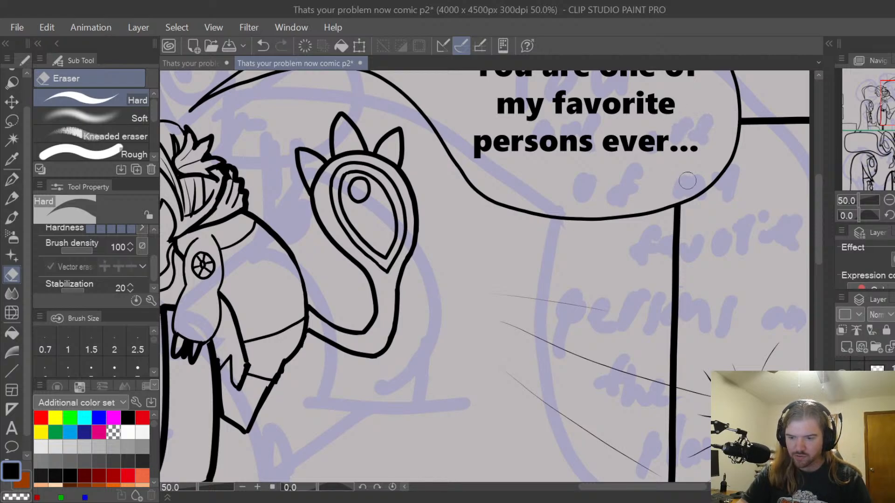
Erase the three long sweep lines leading toward the box in the first panel, keeping the burst strokes inside the box
key(space)
scroll(731, 143, down, 2)
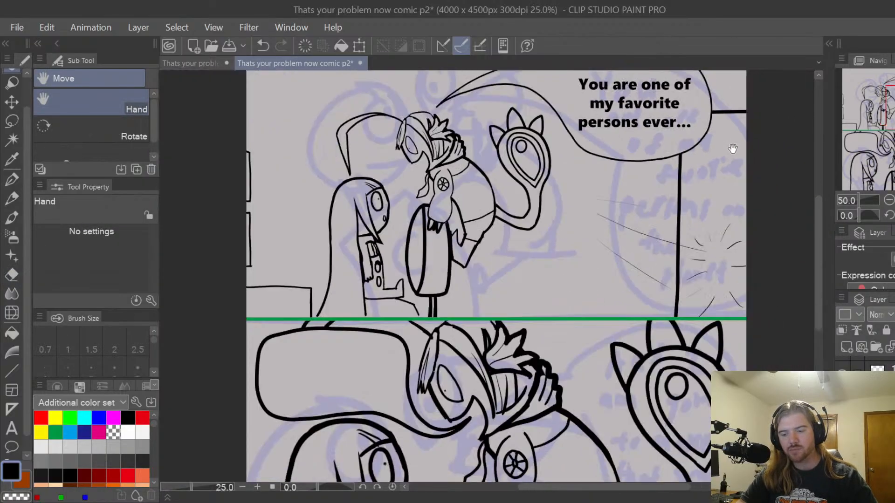
scroll(730, 143, up, 1)
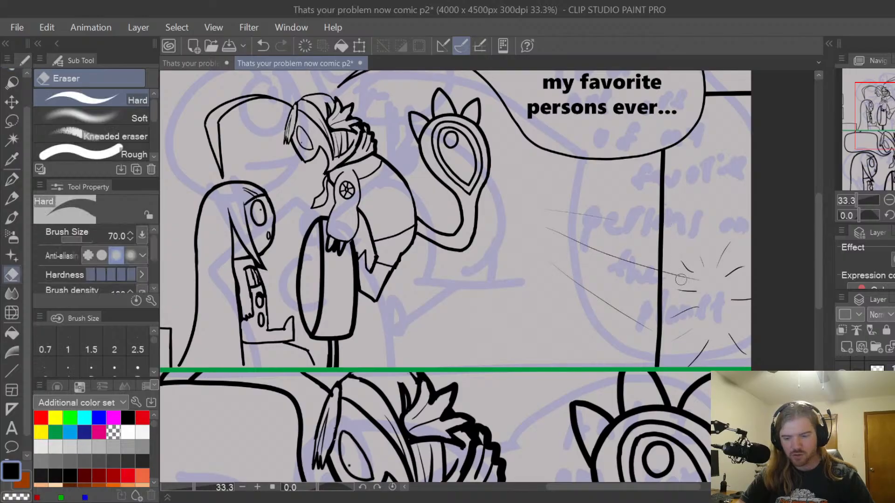
scroll(699, 280, up, 1)
drag(699, 280, 574, 250)
key(ctrl+z)
mouse_move(706, 283)
mouse_down()
mouse_move(590, 252)
mouse_move(453, 195)
mouse_up()
mouse_move(466, 236)
mouse_down()
mouse_move(498, 274)
mouse_move(623, 354)
mouse_up()
drag(461, 166, 573, 184)
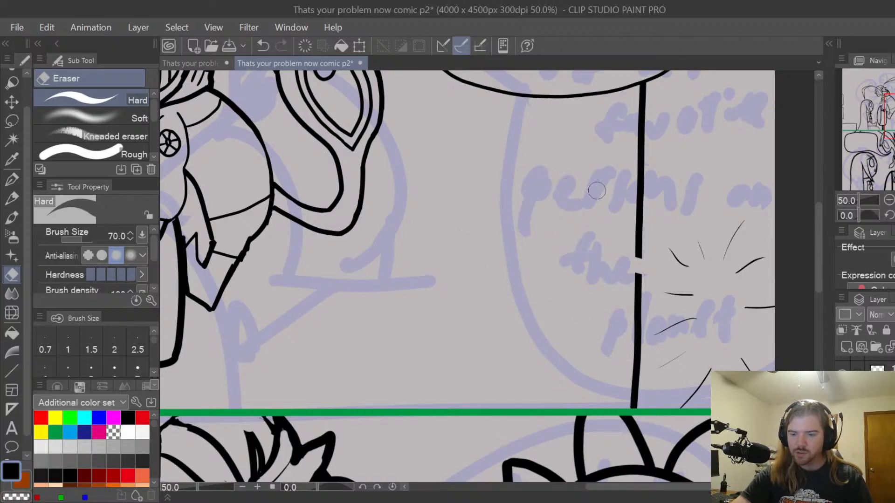
Close the erased gap in the box's vertical side with the size 30 Turnip pen
key(p)
drag(638, 258, 638, 278)
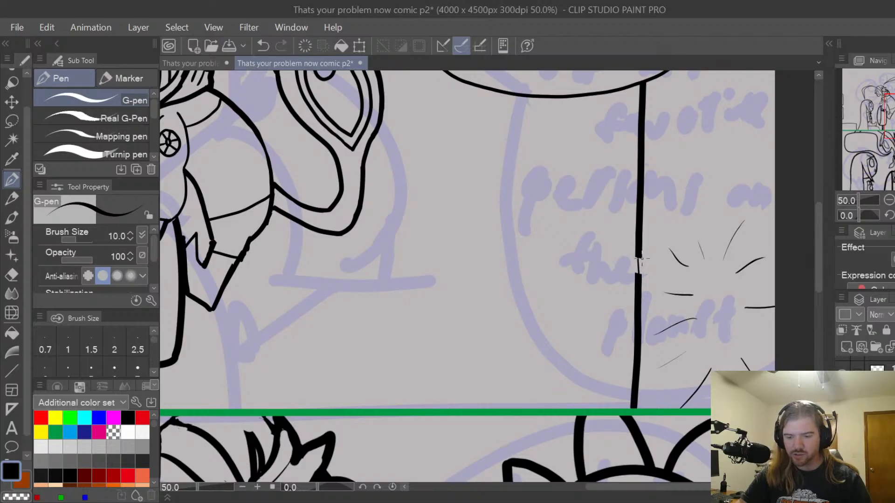
key(ctrl+z)
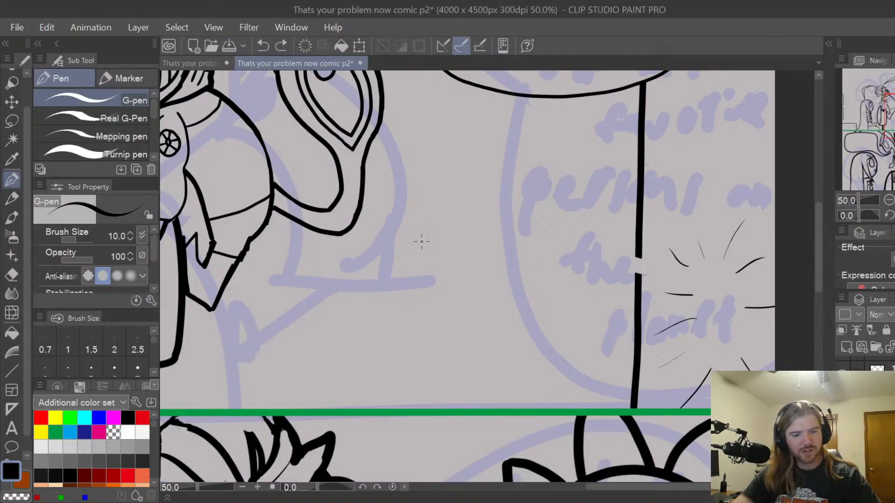
click(120, 155)
drag(638, 254, 638, 296)
key(ctrl+z)
key(ctrl+z)
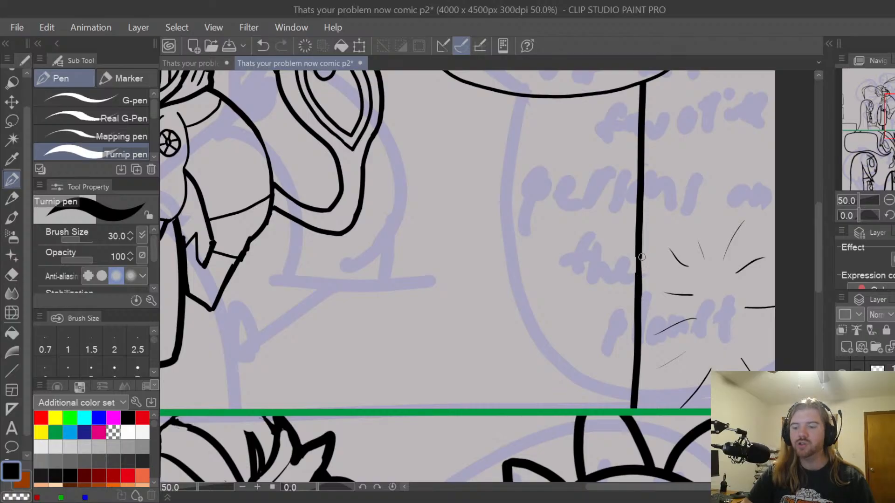
key(ctrl+z)
mouse_move(639, 250)
mouse_down()
mouse_move(638, 286)
mouse_move(639, 252)
mouse_up()
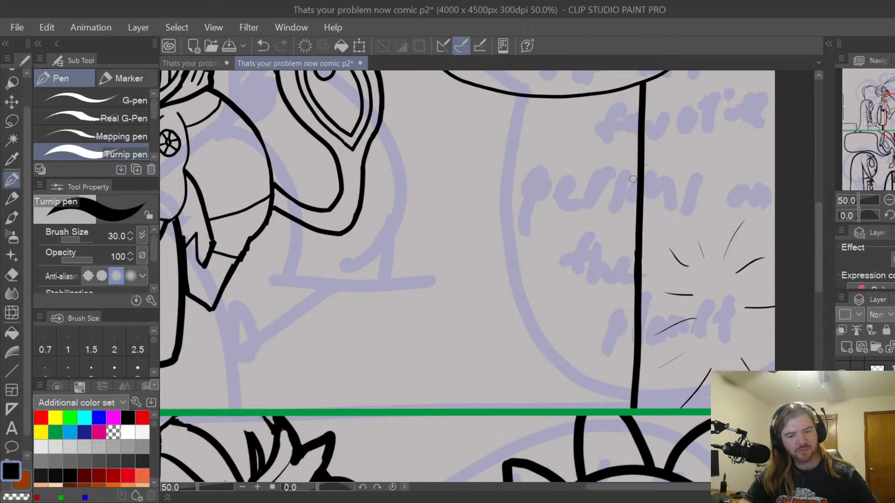
Try sweep lines between the character's tail and the box with the Mechanical pencil, undoing each attempt
key(p)
scroll(558, 212, down, 1)
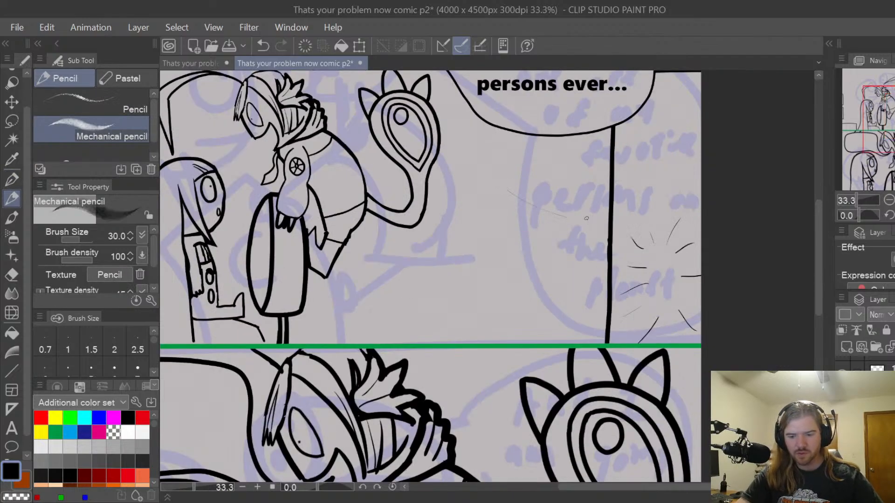
key(ctrl+z)
drag(503, 195, 566, 218)
key(ctrl+z)
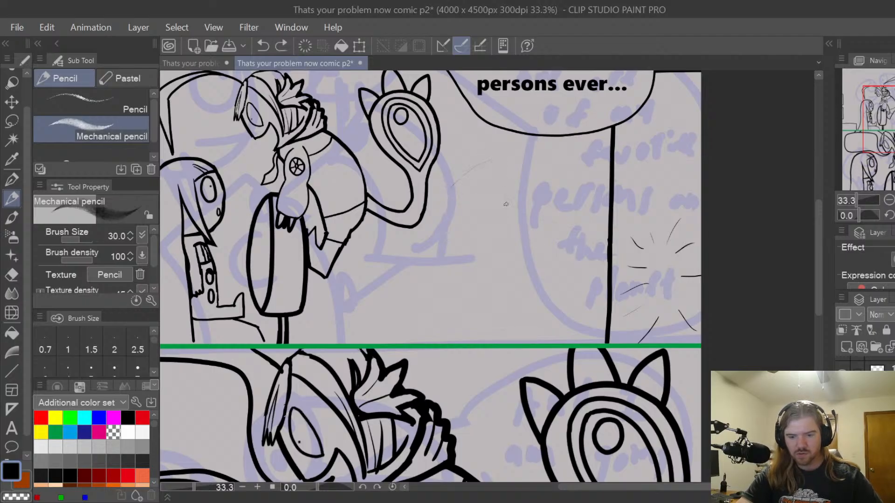
drag(506, 203, 564, 184)
key(ctrl+z)
mouse_move(589, 227)
mouse_down()
mouse_move(582, 204)
mouse_move(504, 180)
mouse_move(566, 151)
mouse_up()
key(ctrl+z)
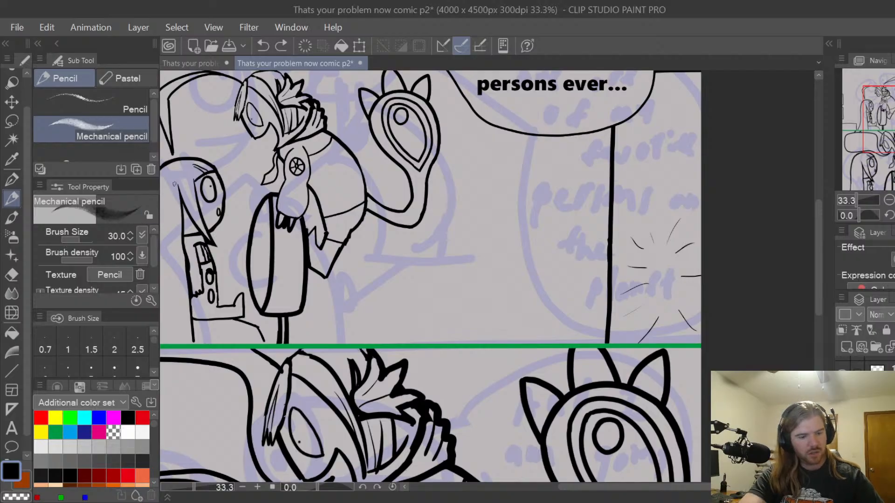
Switch to the G-pen and try diagonal sweep lines beside the character's raised tail, undoing each attempt
key(p)
drag(458, 180, 556, 225)
key(ctrl+z)
drag(494, 211, 542, 231)
key(ctrl+z)
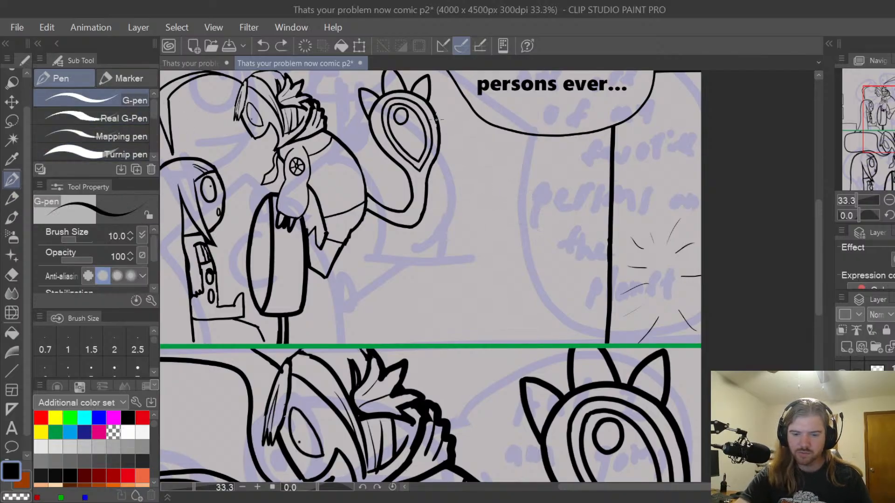
drag(437, 118, 522, 181)
key(ctrl+z)
Try G-pen sweep lines from the tail and from below the character's body toward the box, and undo them all
drag(456, 139, 515, 193)
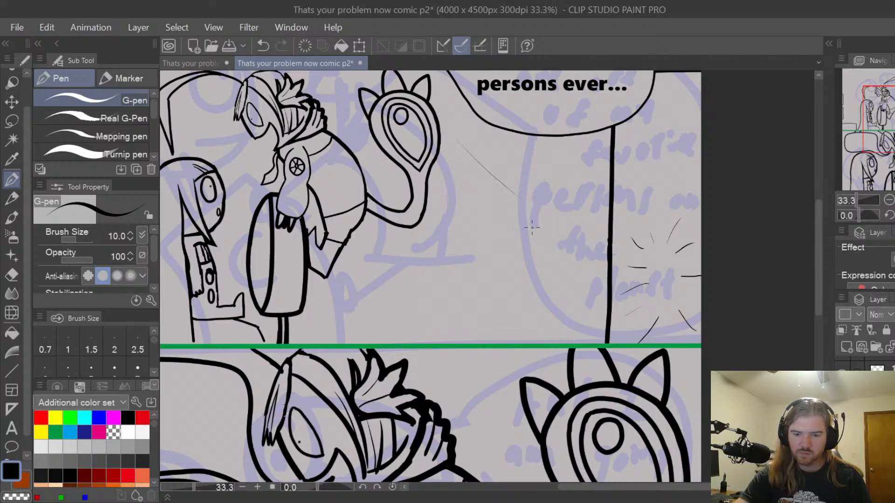
drag(440, 280, 534, 240)
key(ctrl+z)
drag(352, 276, 536, 252)
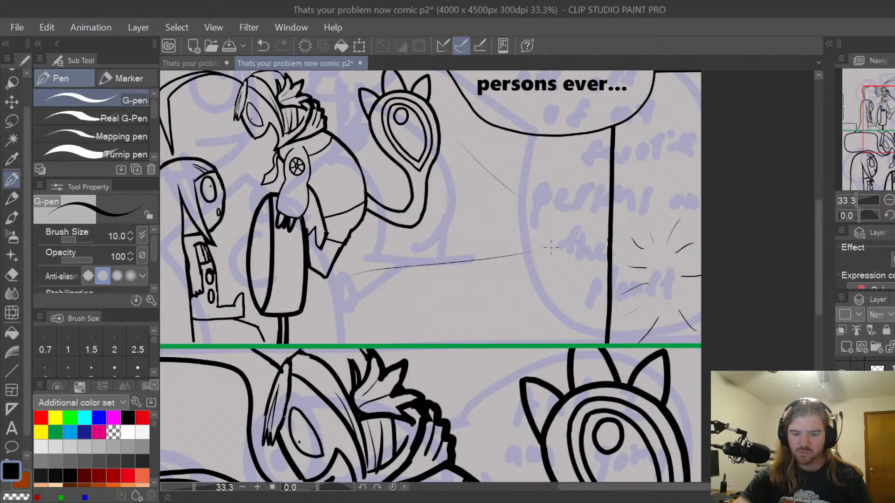
drag(549, 191, 608, 244)
key(ctrl+z)
key(ctrl+z)
key(ctrl+z)
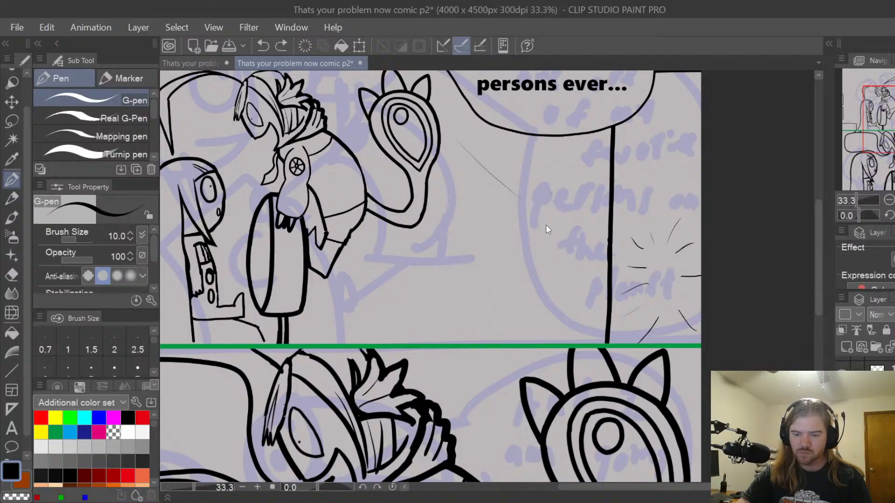
drag(448, 108, 560, 202)
key(ctrl+z)
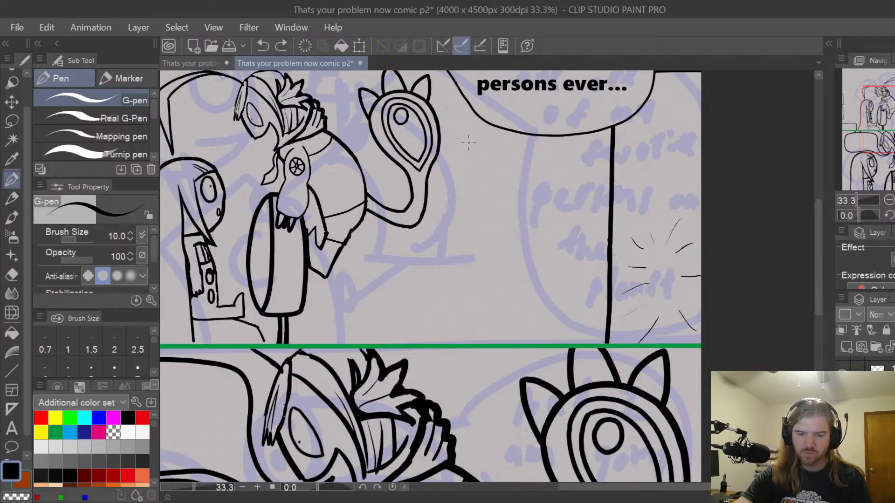
key(ctrl+z)
Draw a thin diagonal G-pen line below the speech balloon and a long shallow one from under the character toward the box
mouse_move(491, 152)
mouse_down()
mouse_move(599, 230)
mouse_move(585, 218)
mouse_up()
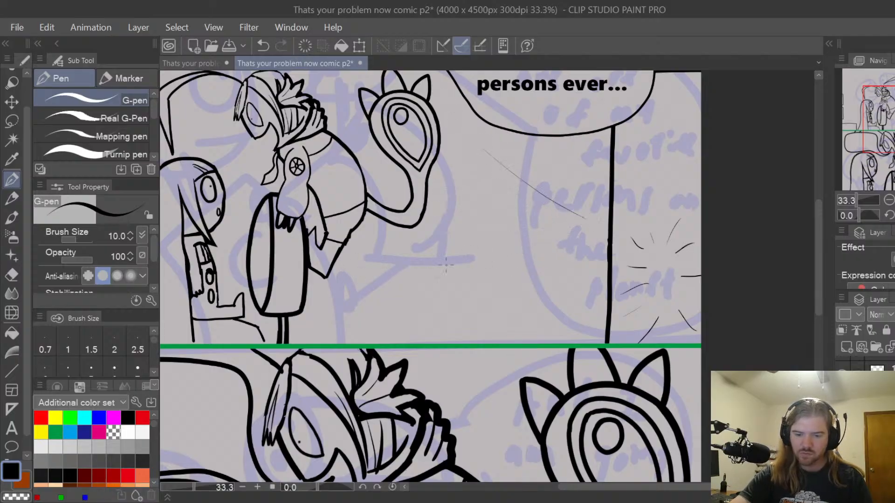
mouse_move(359, 280)
mouse_down()
mouse_move(493, 305)
mouse_move(528, 306)
mouse_move(563, 292)
mouse_up()
key(ctrl+z)
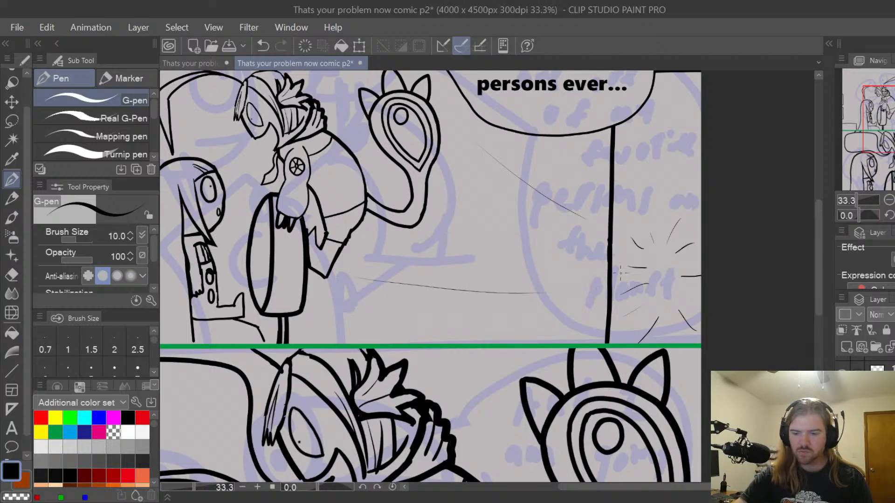
Add three shorter thin G-pen lines between the upper and lower sweep lines leading toward the box, redoing the unsatisfactory strokes
drag(567, 243, 555, 299)
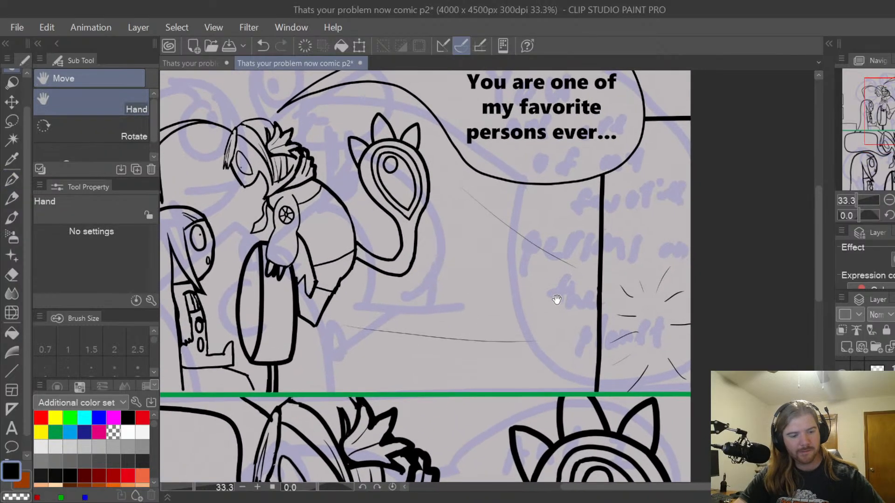
drag(436, 301, 573, 339)
drag(471, 252, 578, 303)
key(ctrl+z)
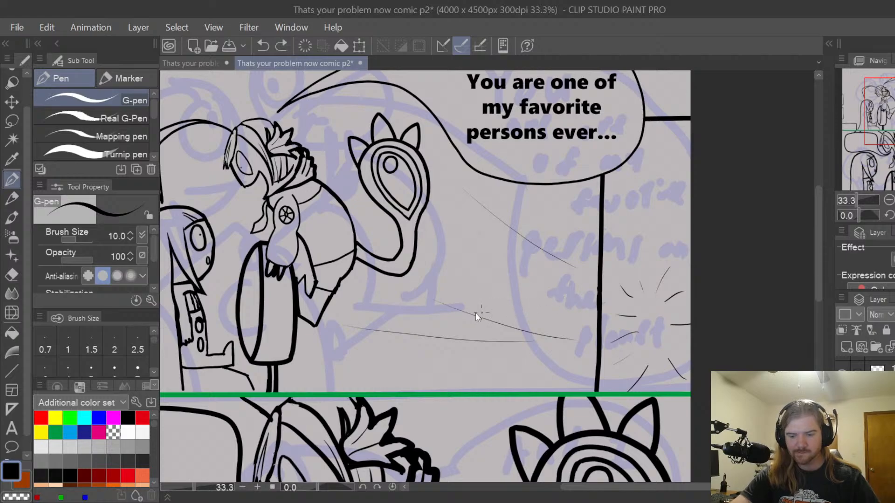
key(ctrl+z)
drag(440, 311, 538, 329)
drag(482, 254, 581, 294)
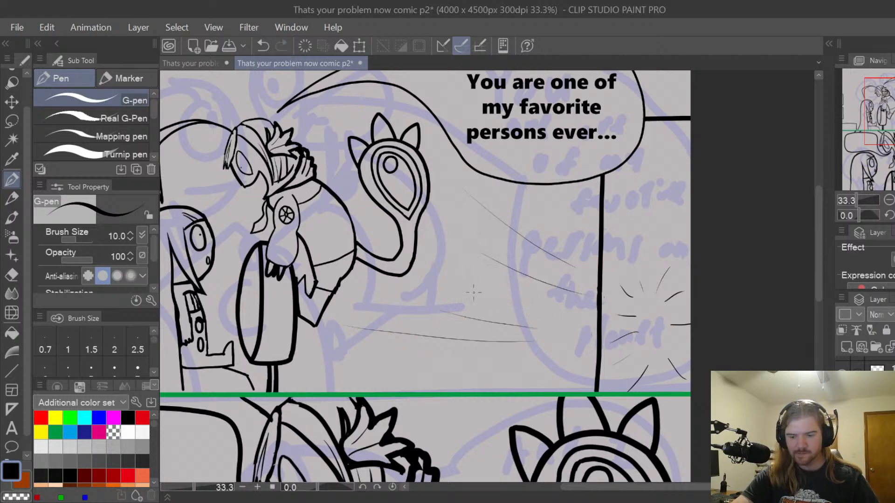
drag(494, 299, 564, 319)
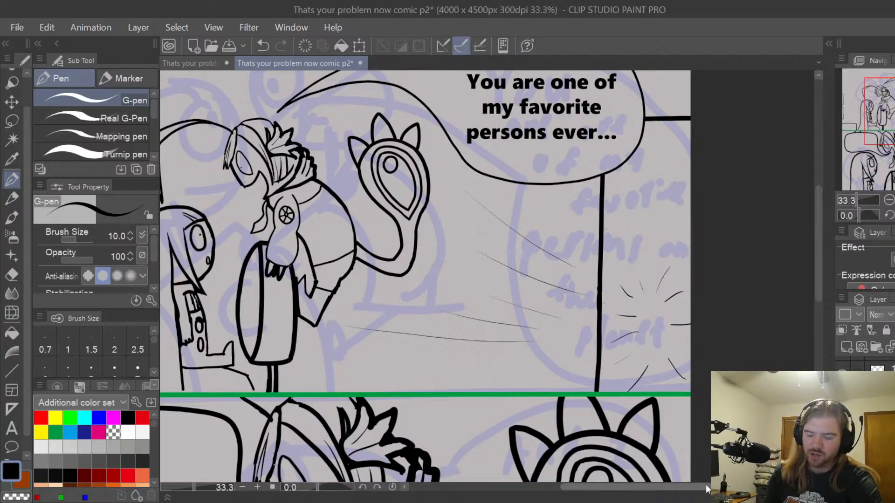
drag(706, 486, 684, 488)
drag(819, 197, 823, 278)
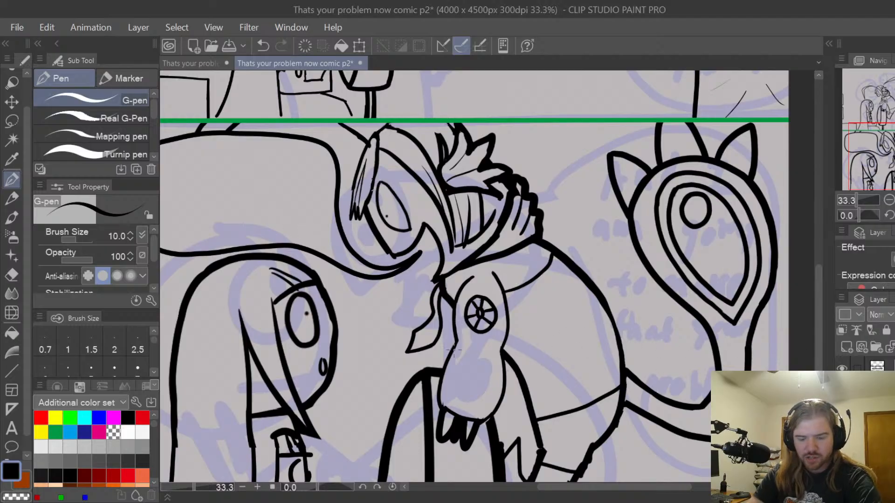
drag(634, 486, 609, 486)
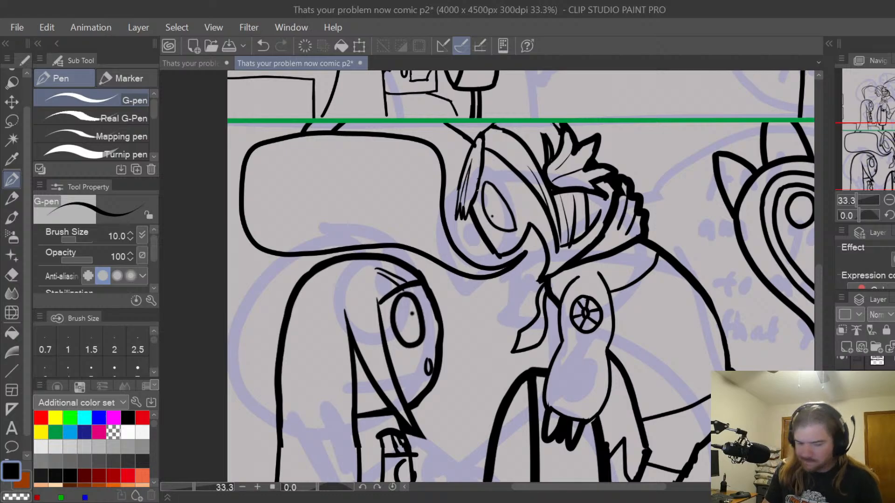
Create a text box inside the empty speech bubble of the lower panel and set its font to Segoe UI Black
click(13, 428)
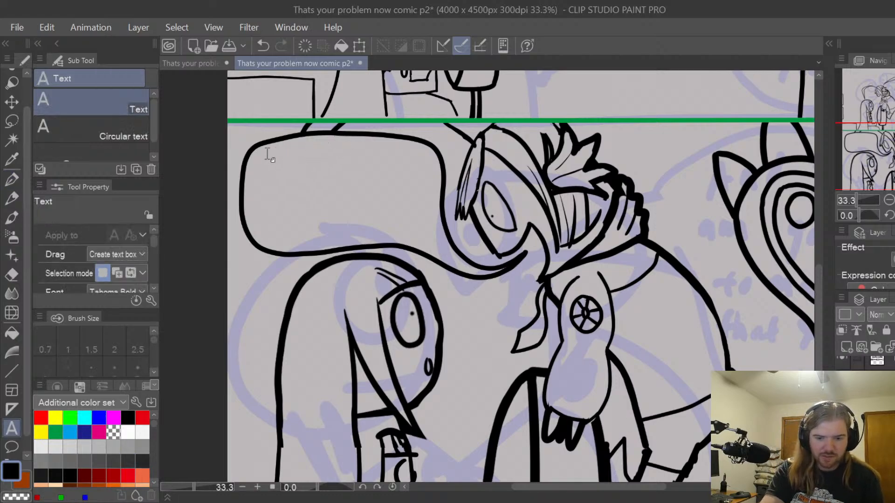
drag(260, 154, 440, 247)
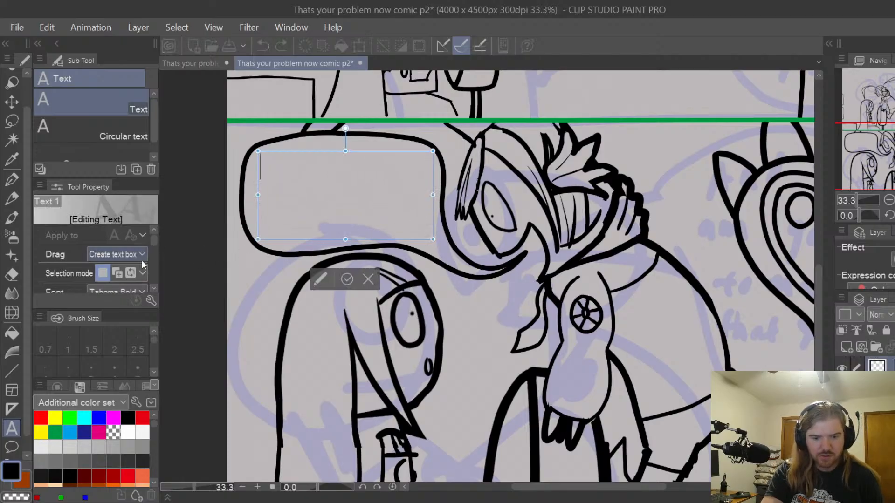
click(92, 108)
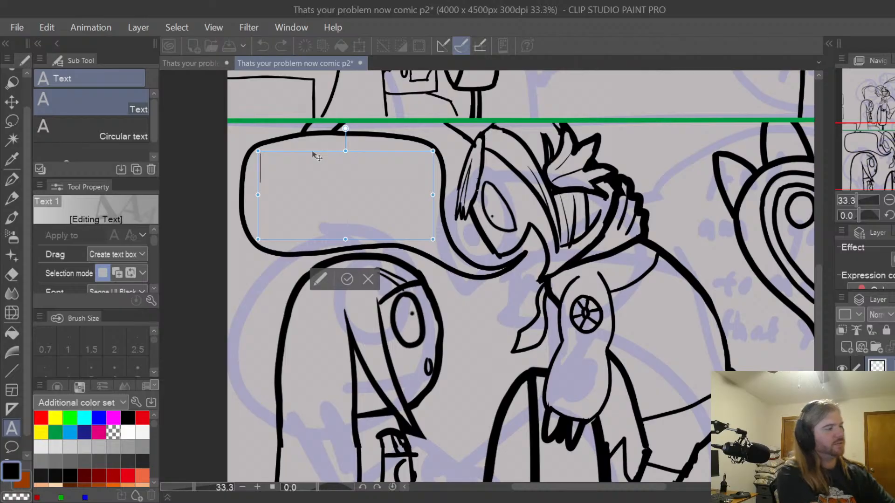
Enter the dialogue "And I am going to make that your problem!" in the speech bubble's text box
text(And I)
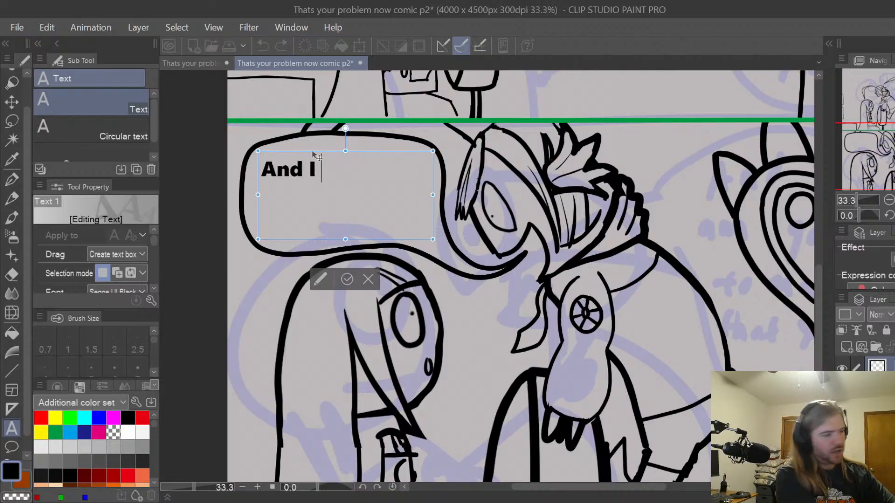
text( am going to m)
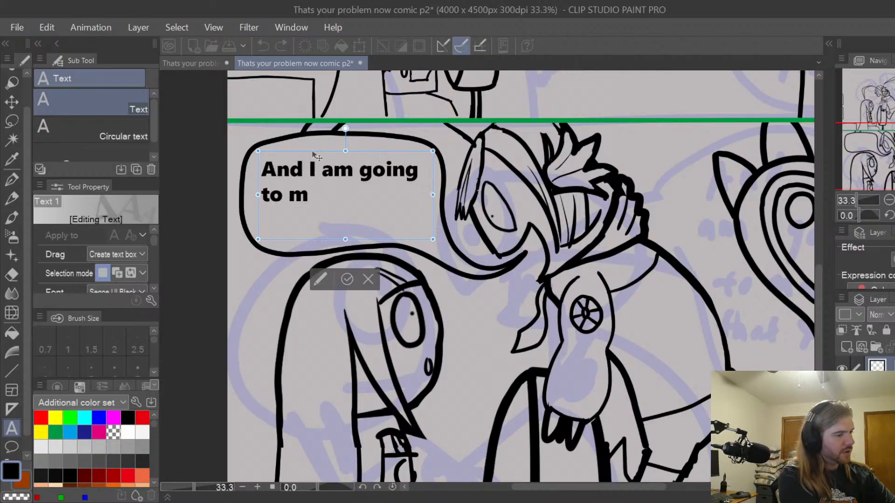
text(ake that)
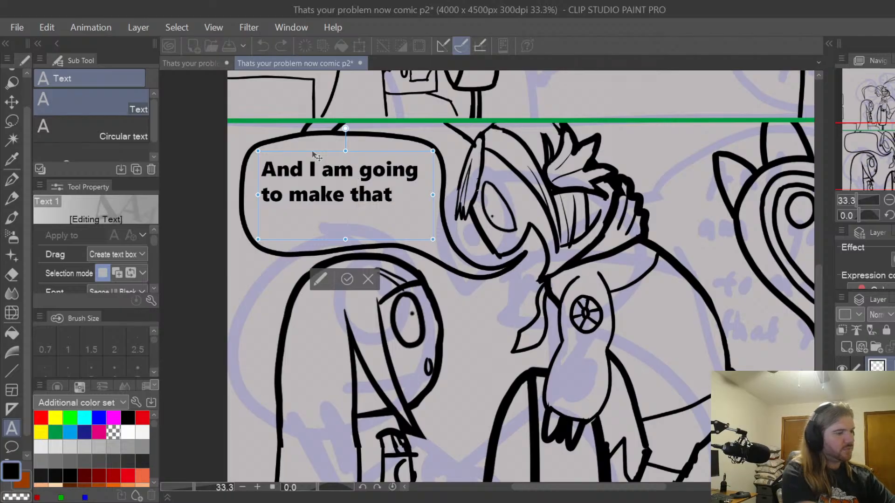
text( your )
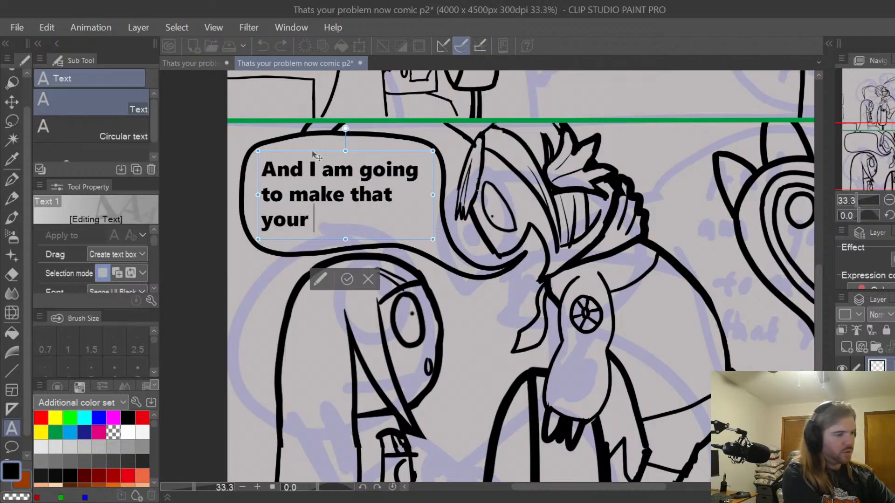
text(problem@!)
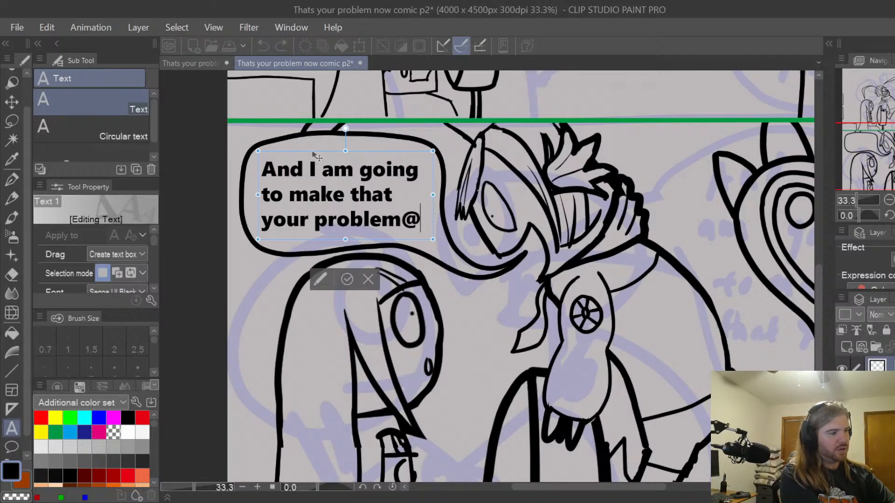
key(BackSpace)
text(!)
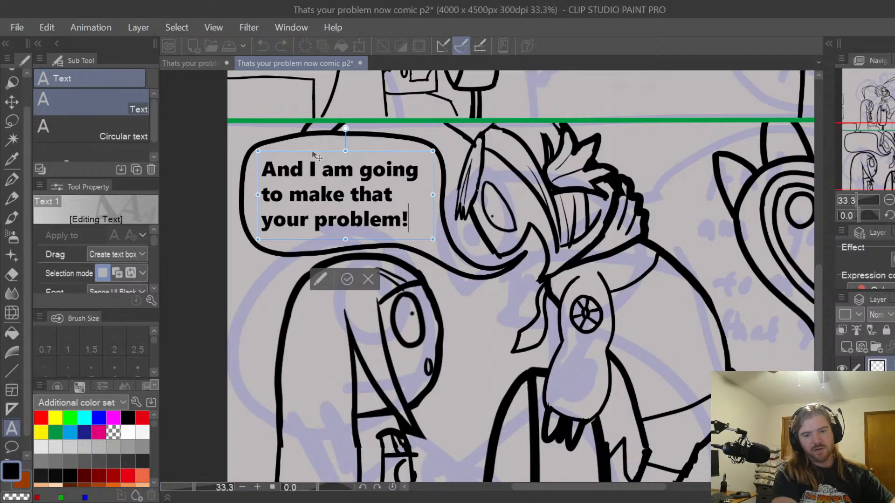
Centre-align the speech bubble's dialogue and commit the text
scroll(155, 247, down, 3)
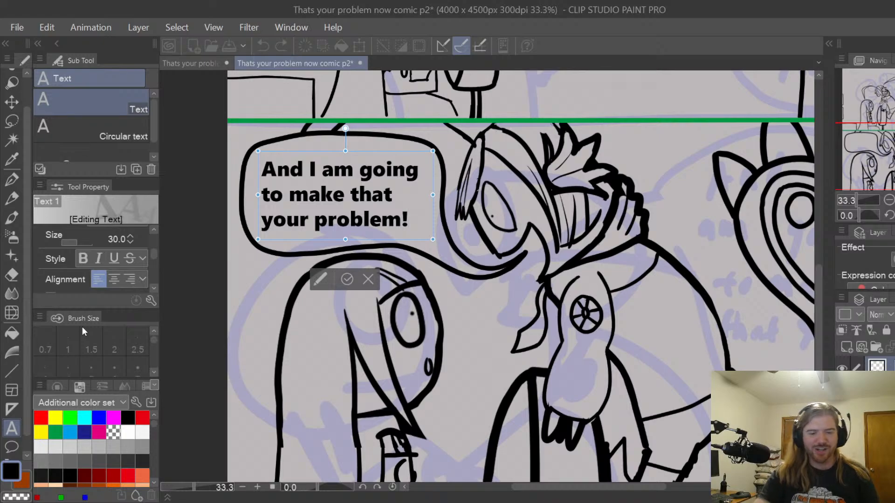
click(116, 280)
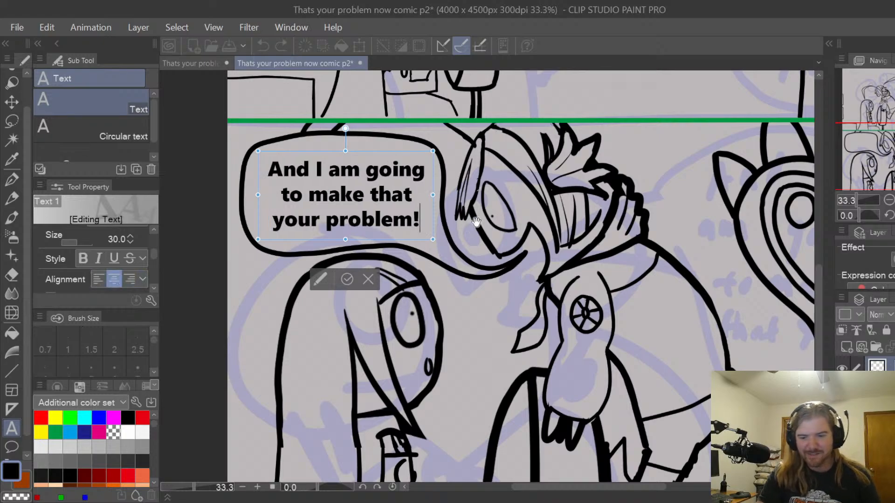
click(349, 280)
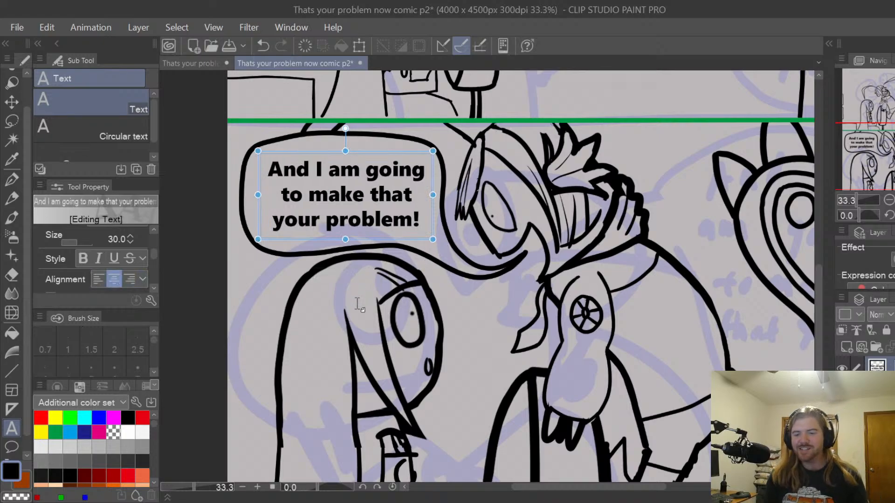
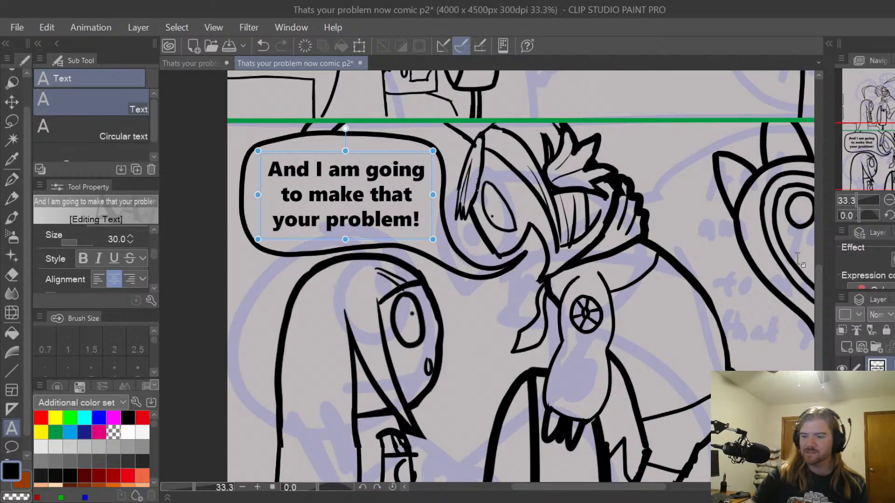
Switch to the "Thats your problem now comic" page and bring up the character standing in the doorway in the bottom panel
scroll(778, 196, down, 3)
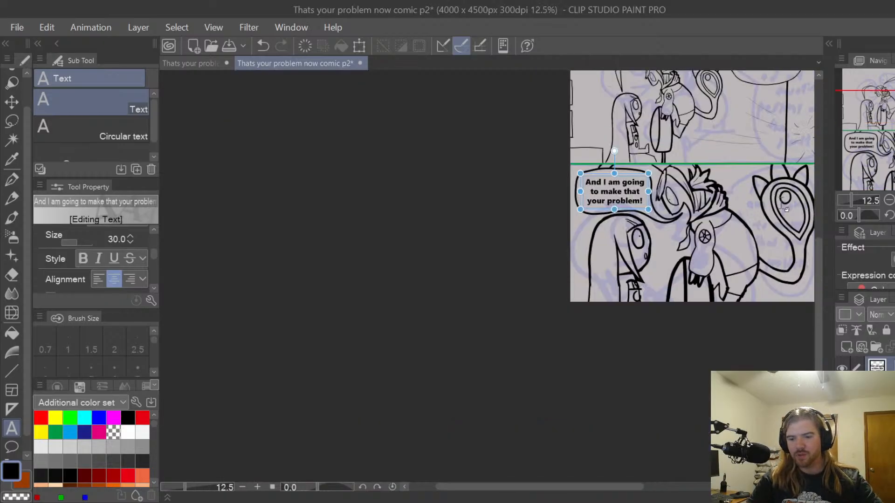
drag(591, 487, 634, 495)
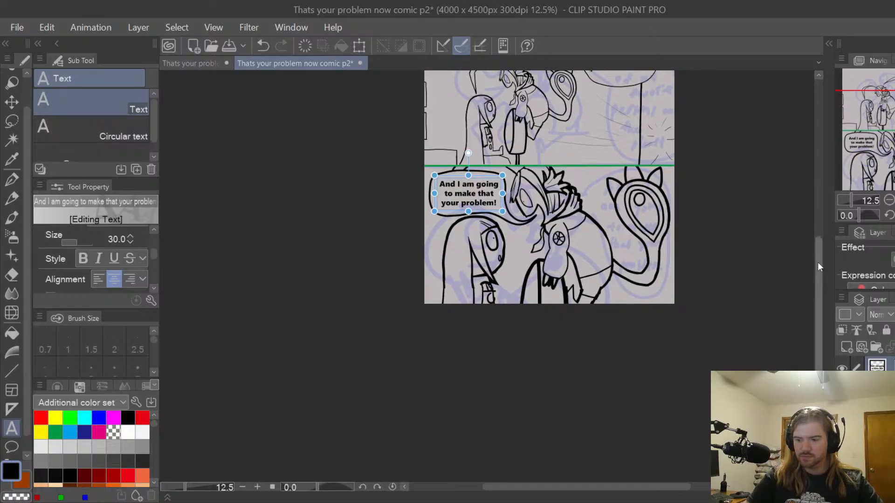
drag(818, 262, 825, 208)
scroll(826, 211, up, 2)
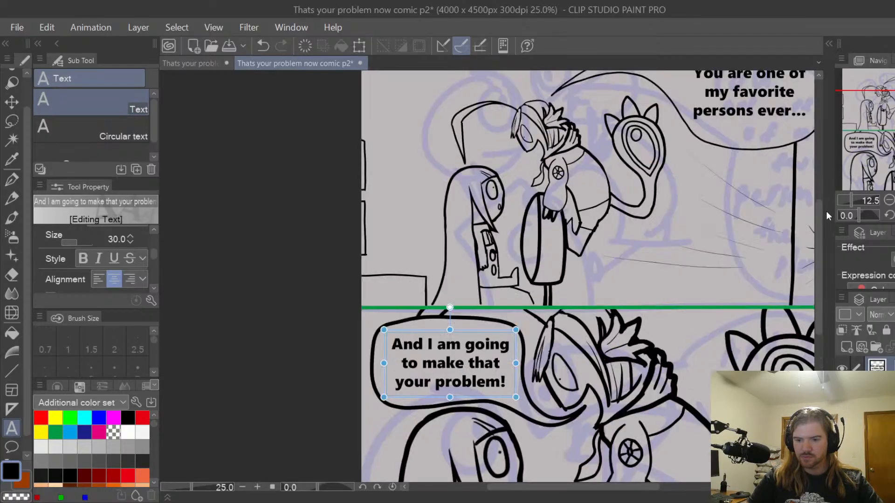
click(209, 64)
drag(815, 214, 818, 353)
scroll(804, 331, up, 2)
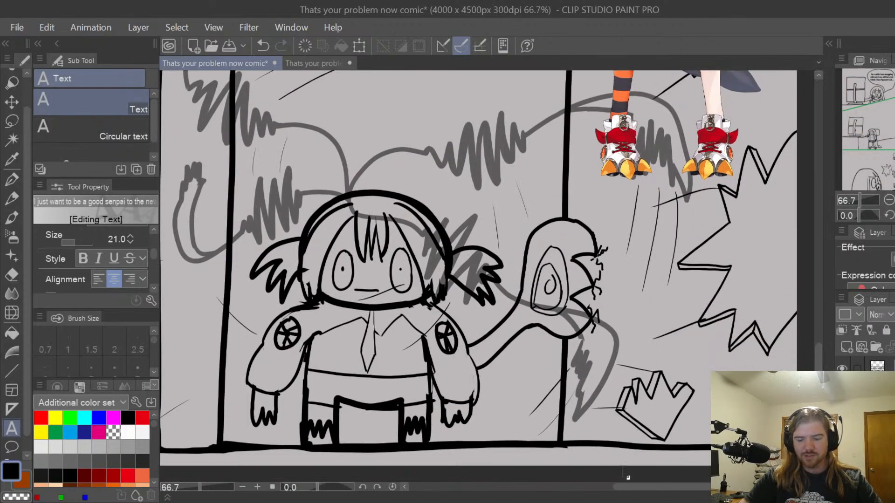
drag(666, 486, 630, 486)
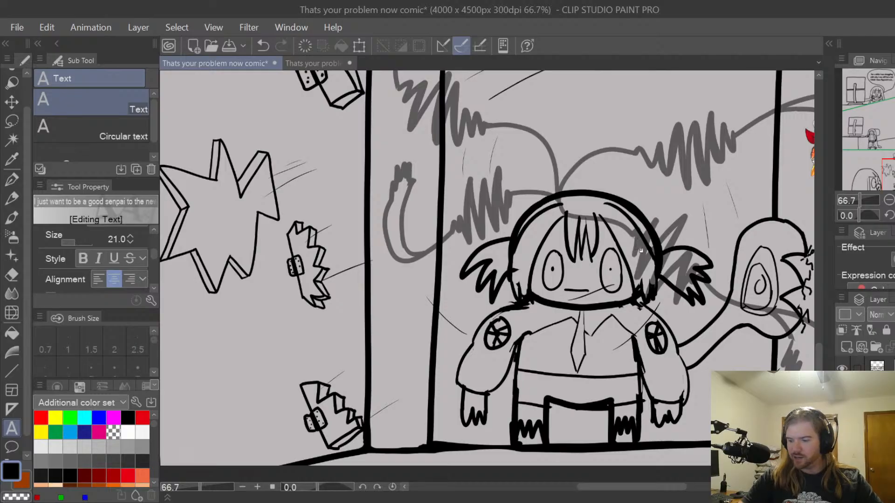
Find and select the layer holding the doorway character's line art, checking it by toggling its visibility
scroll(867, 420, down, 5)
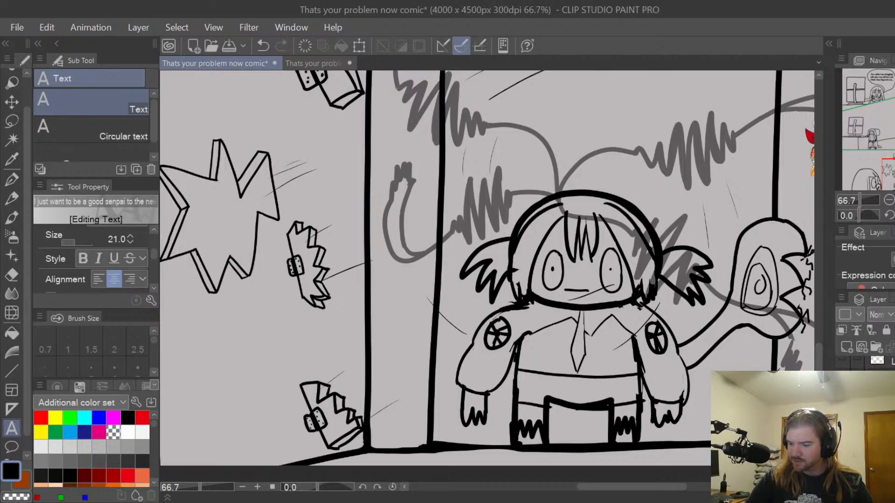
scroll(867, 420, down, 8)
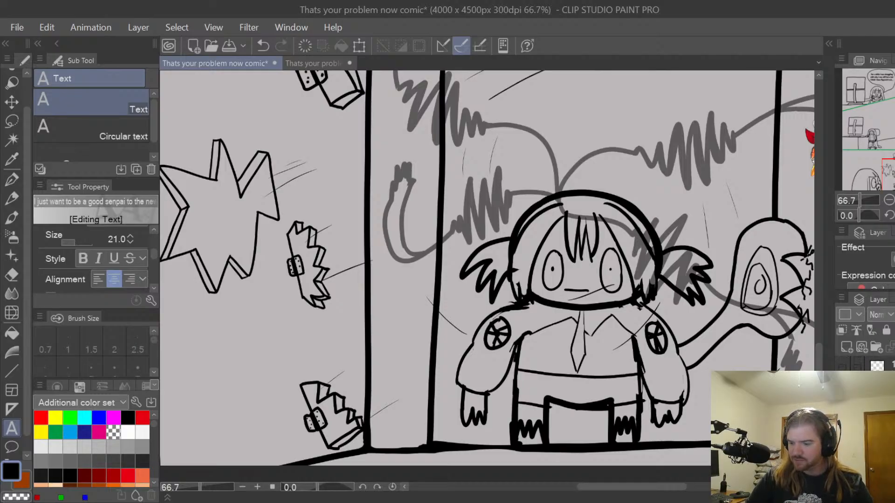
scroll(865, 366, down, 6)
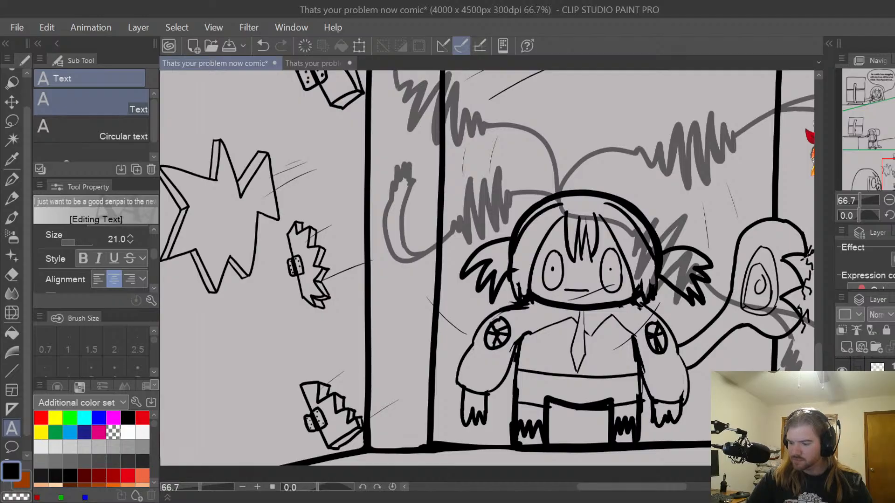
scroll(865, 364, down, 6)
click(876, 419)
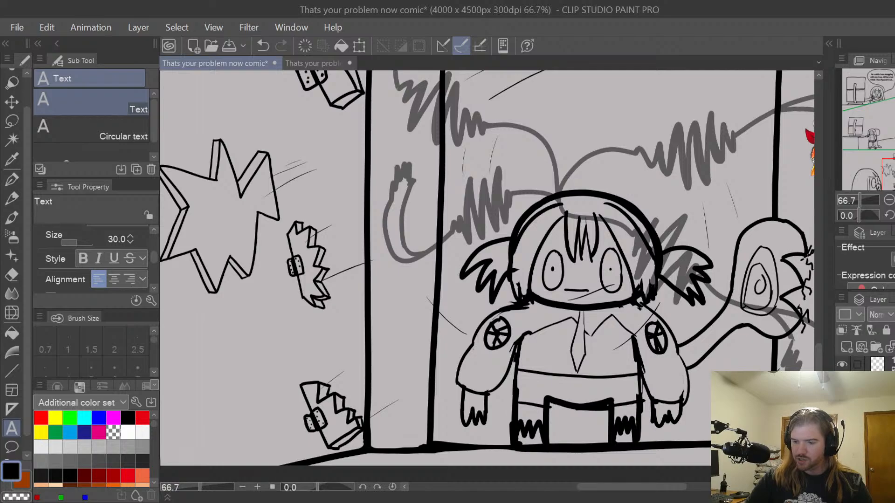
click(842, 420)
click(842, 419)
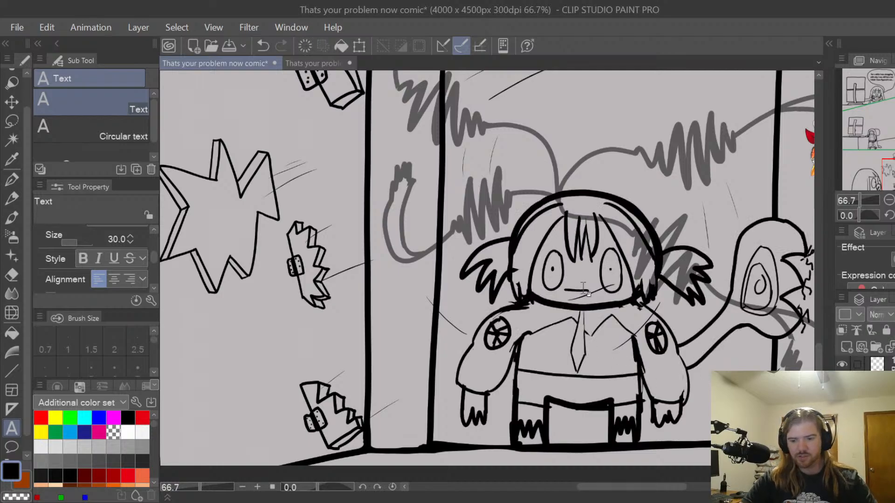
Erase the straight mouth line from the doorway character's face with the Hard eraser
scroll(587, 289, up, 1)
key(p)
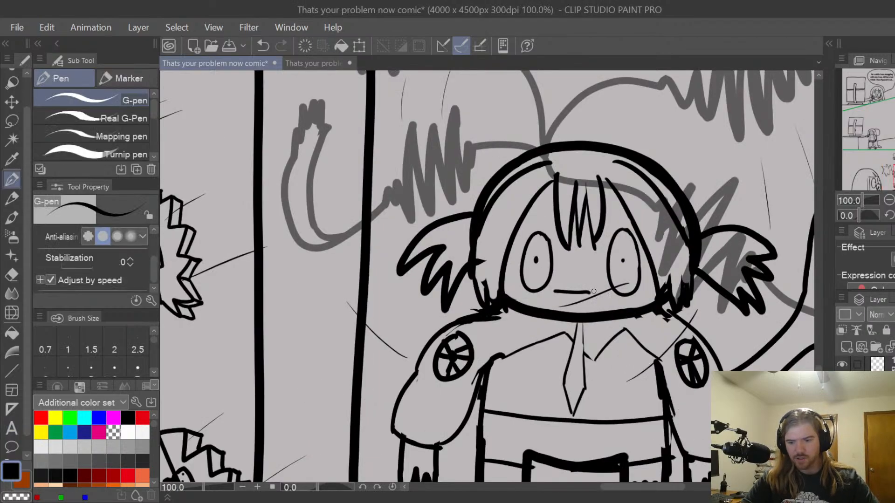
scroll(583, 290, up, 1)
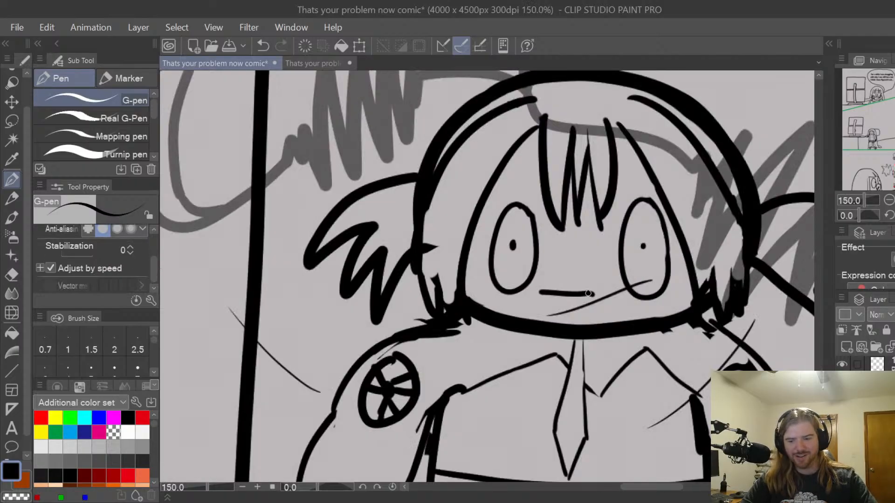
key(e)
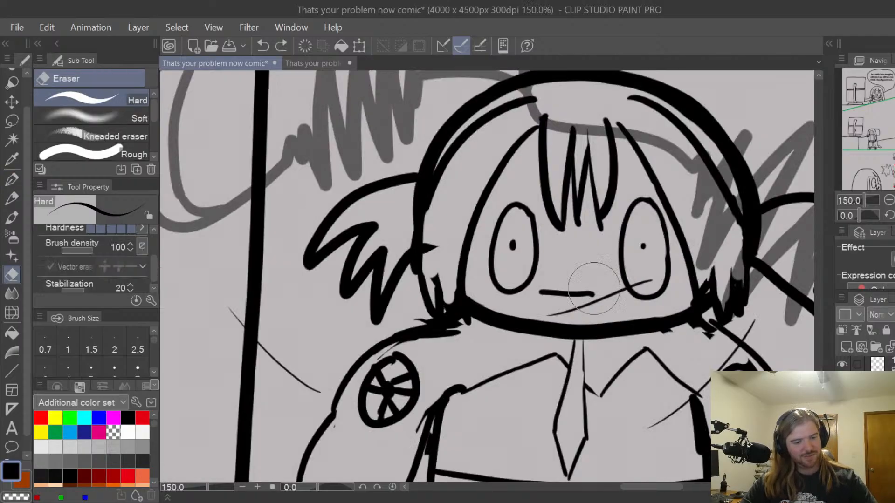
mouse_move(579, 280)
mouse_down()
mouse_move(583, 295)
mouse_move(575, 280)
mouse_move(567, 283)
mouse_up()
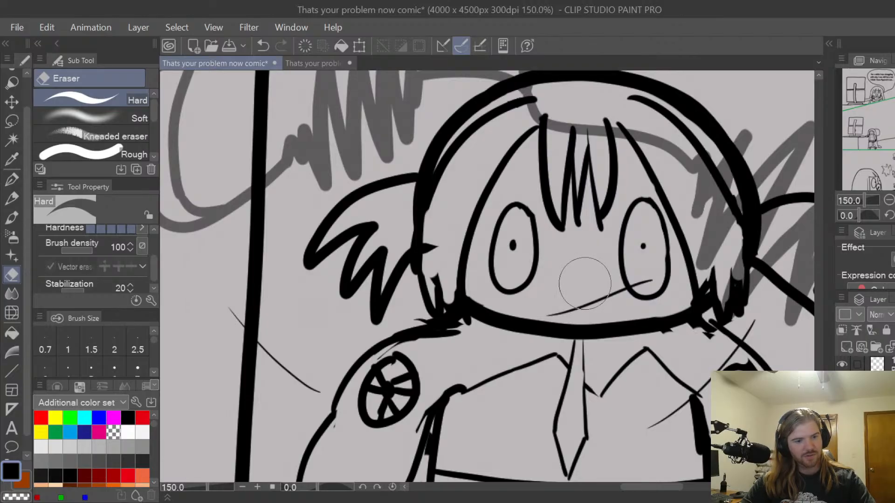
Draw a round open mouth with a small fang and a tongue on the doorway character's face using the G-pen
key(p)
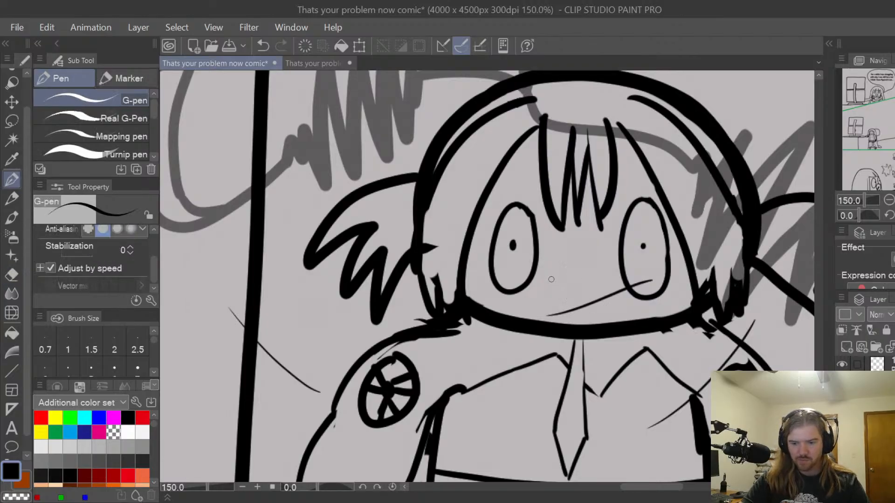
mouse_move(550, 281)
mouse_down()
mouse_move(565, 270)
mouse_move(605, 283)
mouse_move(557, 313)
mouse_move(587, 315)
mouse_move(605, 291)
mouse_up()
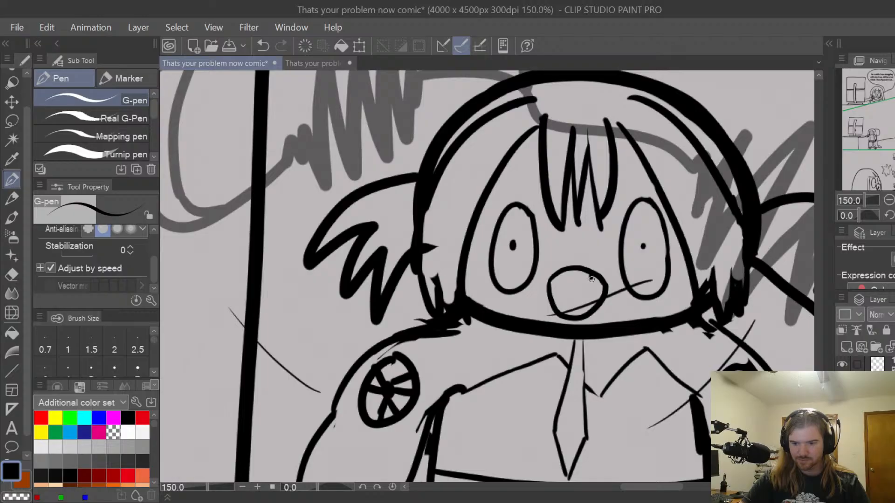
drag(591, 275, 592, 287)
mouse_move(568, 317)
mouse_down()
mouse_move(572, 299)
mouse_move(584, 317)
mouse_move(588, 309)
mouse_up()
key(ctrl+z)
key(ctrl+z)
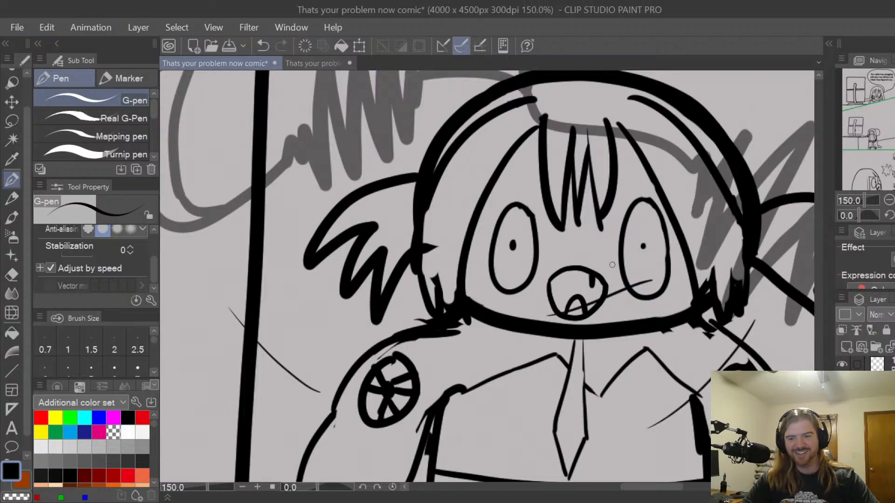
Examine the coloured character reference and the doorway panel around the redrawn face
scroll(612, 264, down, 2)
drag(611, 487, 680, 487)
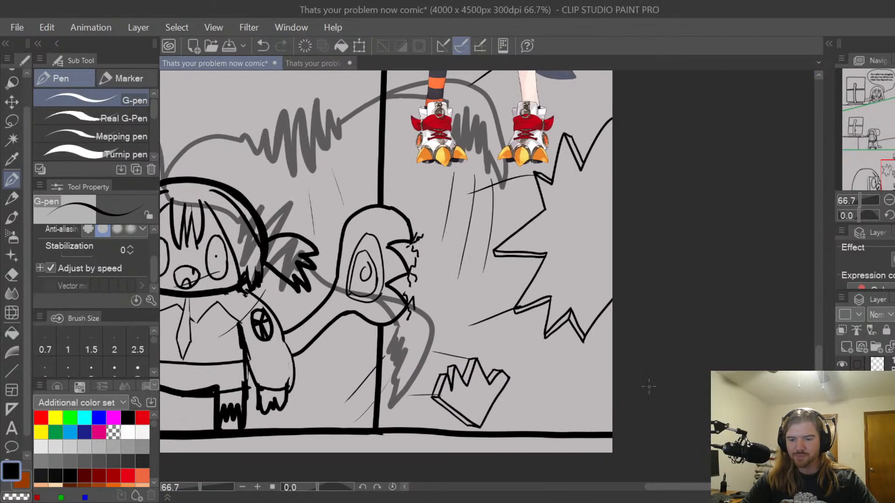
drag(816, 359, 815, 255)
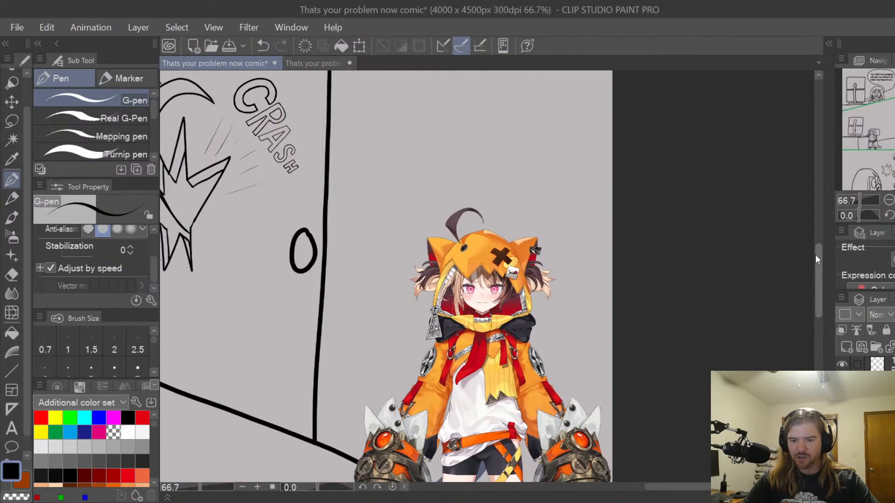
scroll(815, 255, up, 2)
scroll(816, 254, down, 3)
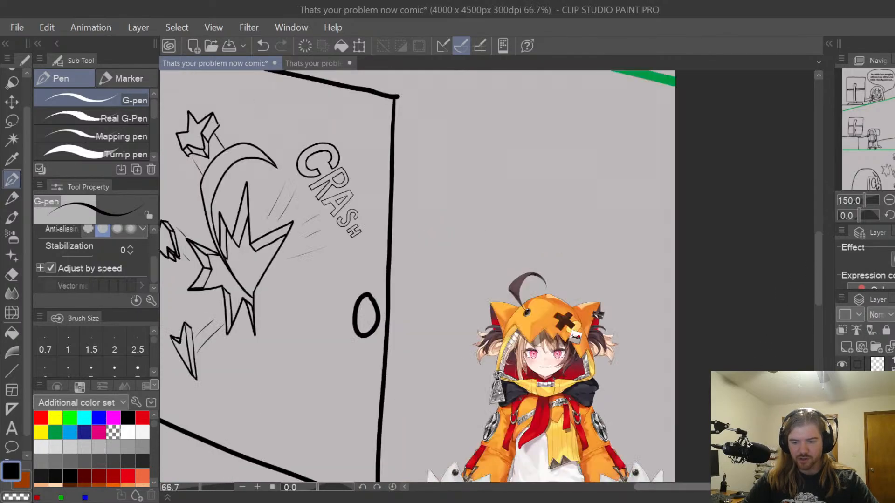
drag(819, 289, 816, 327)
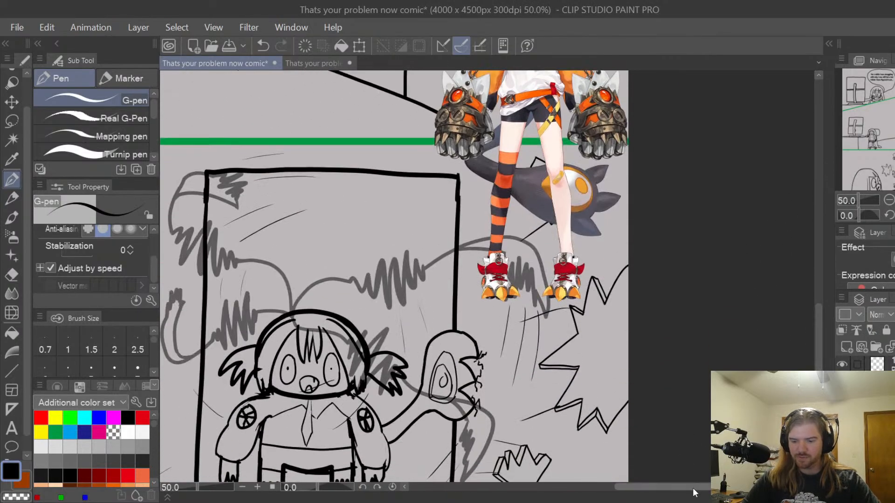
drag(693, 488, 648, 488)
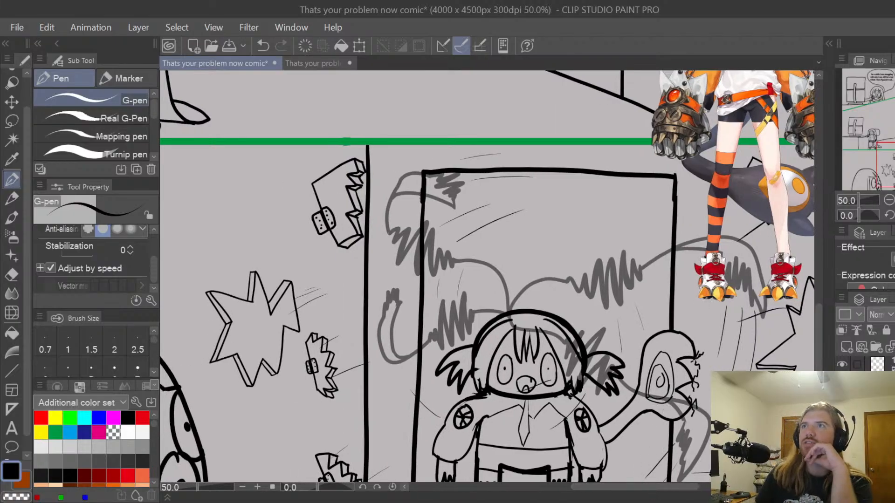
Erase the small fang from inside the doorway character's open mouth with the Hard eraser
scroll(531, 385, up, 4)
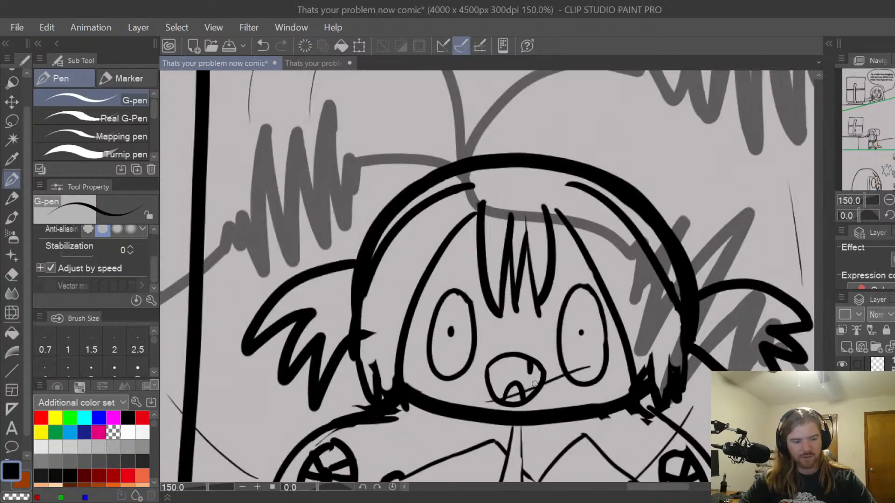
key(e)
scroll(535, 383, up, 1)
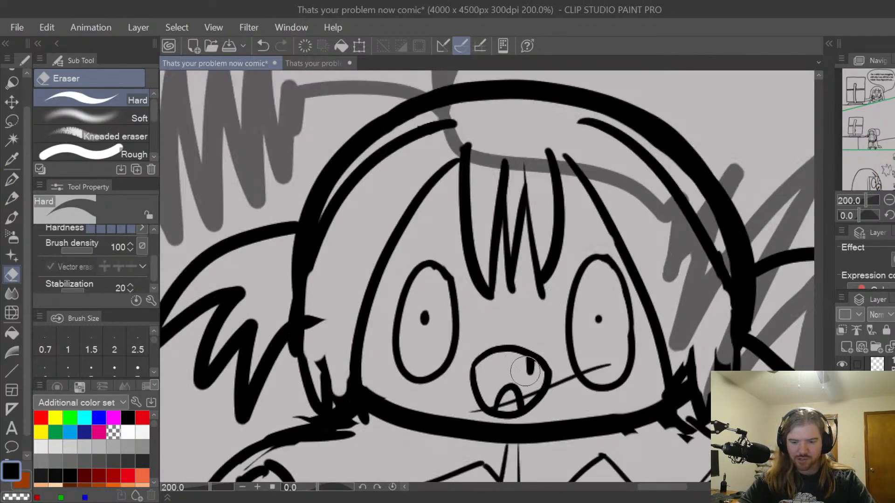
scroll(525, 371, up, 2)
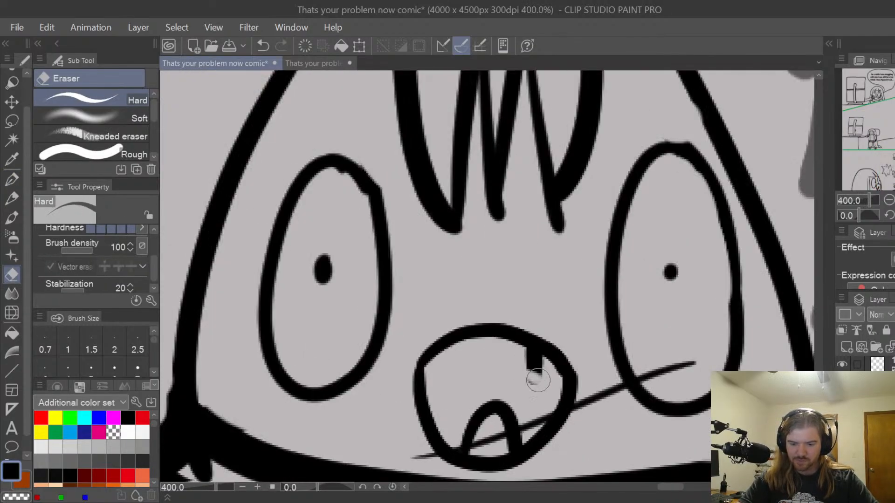
mouse_move(538, 381)
mouse_down()
mouse_move(523, 358)
mouse_move(534, 362)
mouse_up()
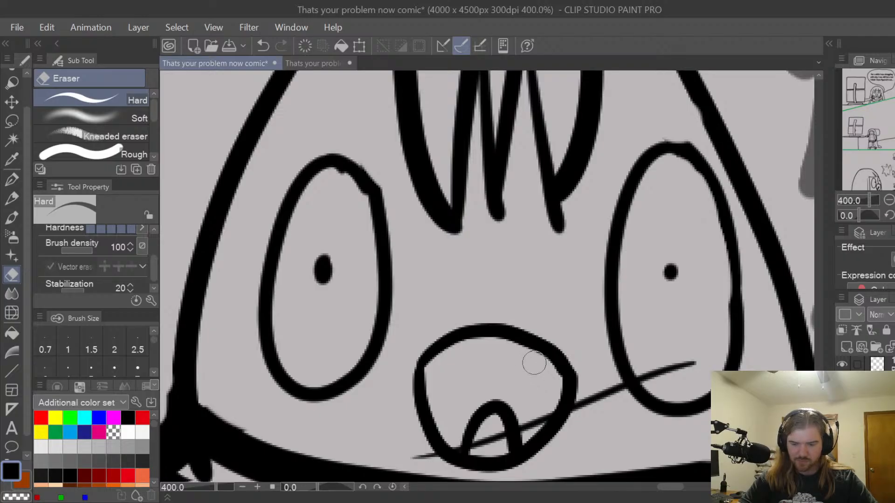
Erase the thin motion lines around the top of the doorway with the Hard eraser enlarged to size 60
scroll(534, 362, down, 6)
key(space)
drag(599, 194, 587, 232)
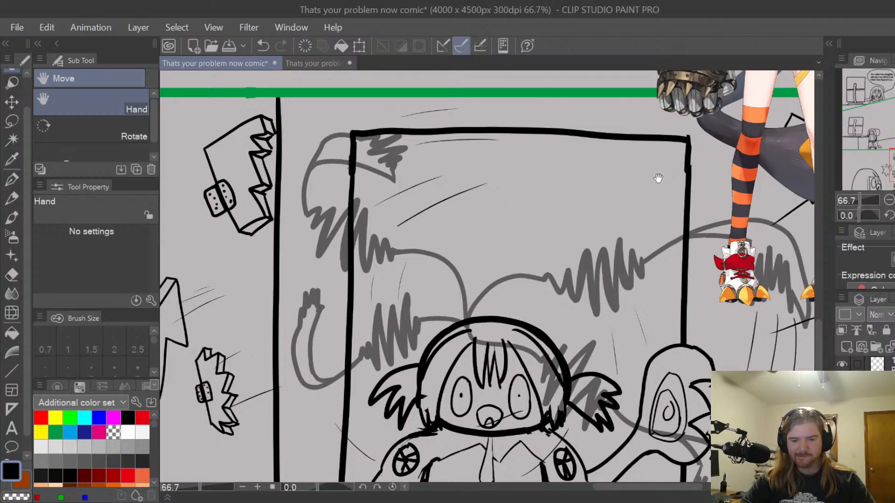
scroll(657, 178, down, 2)
scroll(658, 175, up, 2)
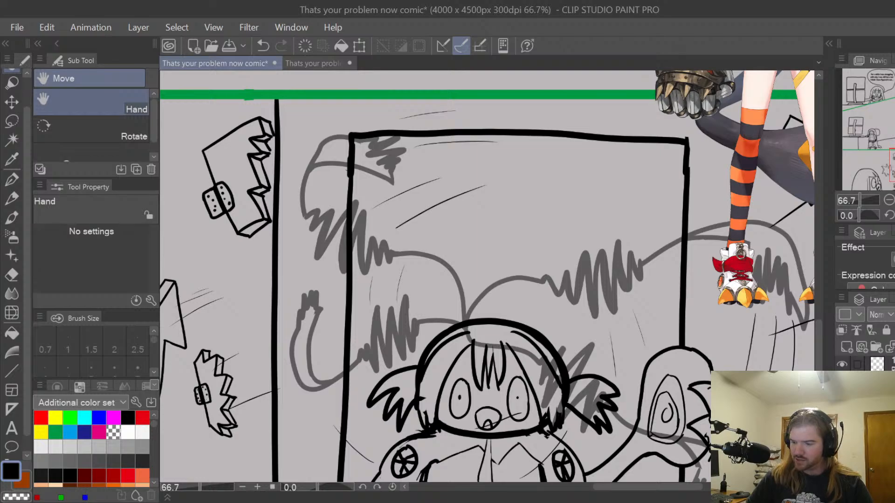
click(842, 401)
click(842, 401)
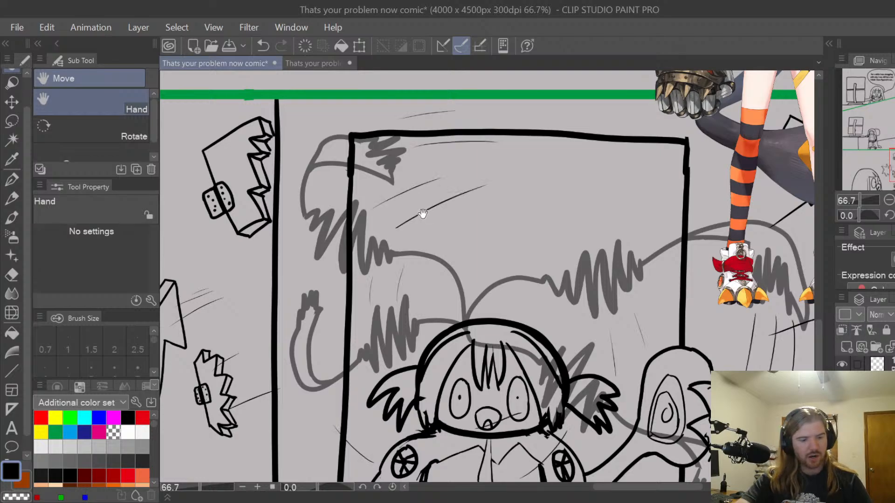
key(e)
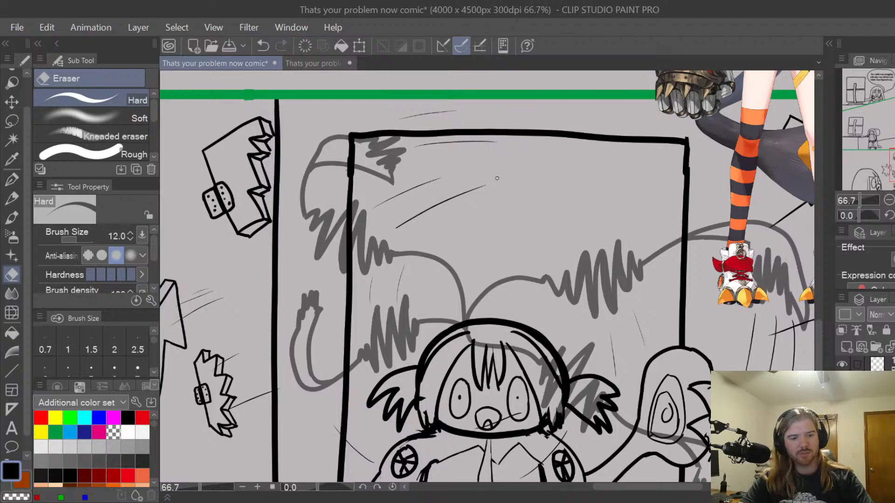
key(bracketright)
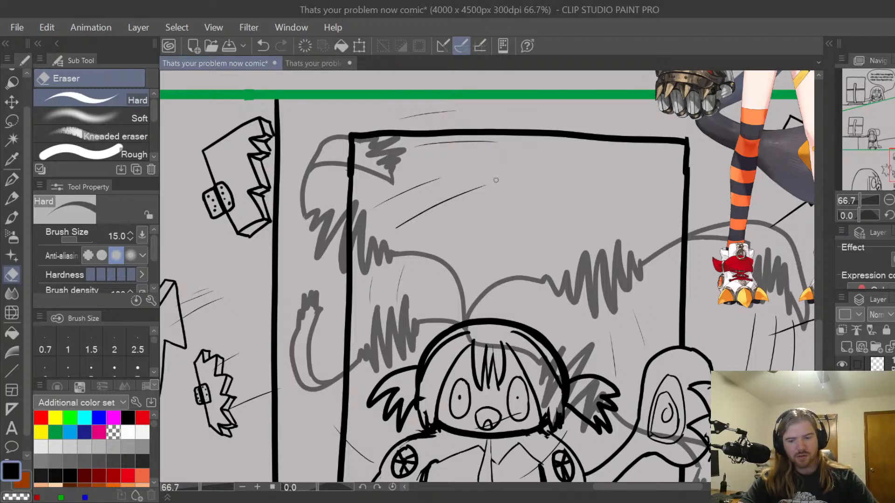
key(bracketright)
key(bracketright)
key(bracketright)
key(bracketright)
key(bracketright)
key(bracketright)
key(bracketright)
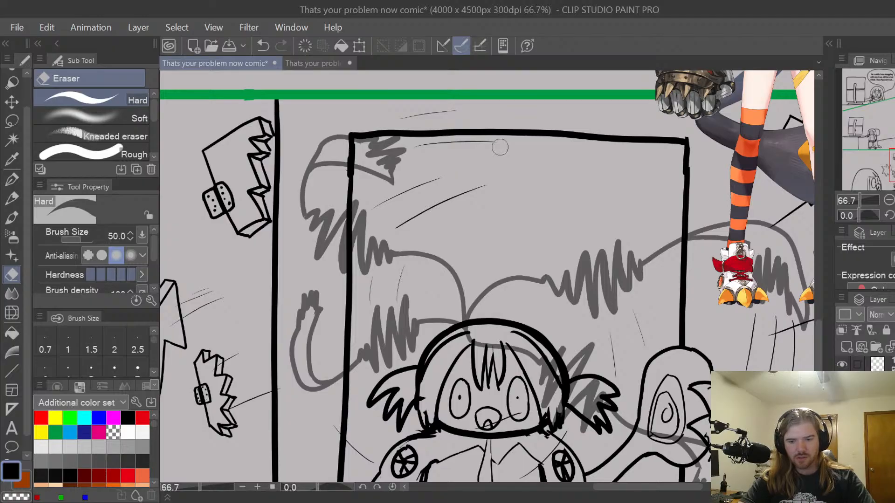
mouse_move(498, 146)
mouse_down()
mouse_move(424, 148)
mouse_move(485, 132)
mouse_move(413, 113)
mouse_move(474, 114)
mouse_move(404, 130)
mouse_move(381, 205)
mouse_move(467, 181)
mouse_move(405, 215)
mouse_move(517, 177)
mouse_up()
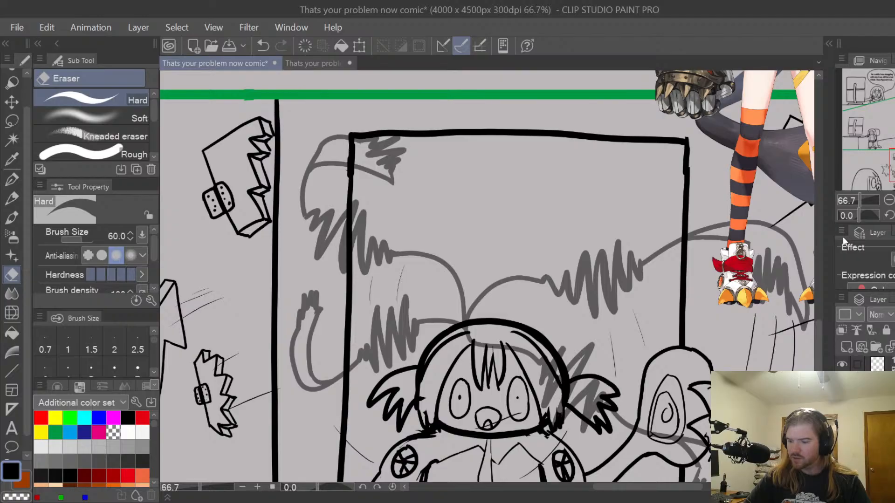
Draw a wide rounded speech bubble inside the top of the doorway with the G-pen, its tail pointing at the character's head
scroll(865, 410, down, 5)
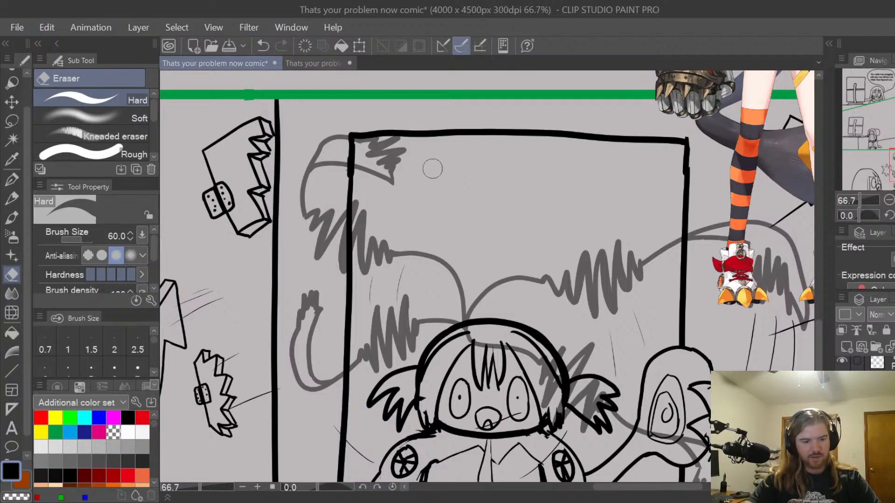
key(p)
mouse_move(425, 143)
mouse_down()
mouse_move(399, 192)
mouse_move(409, 222)
mouse_move(409, 163)
mouse_move(406, 220)
mouse_move(451, 271)
mouse_move(466, 315)
mouse_up()
key(ctrl+z)
key(ctrl+z)
mouse_move(431, 147)
mouse_down()
mouse_move(416, 190)
mouse_move(471, 259)
mouse_up()
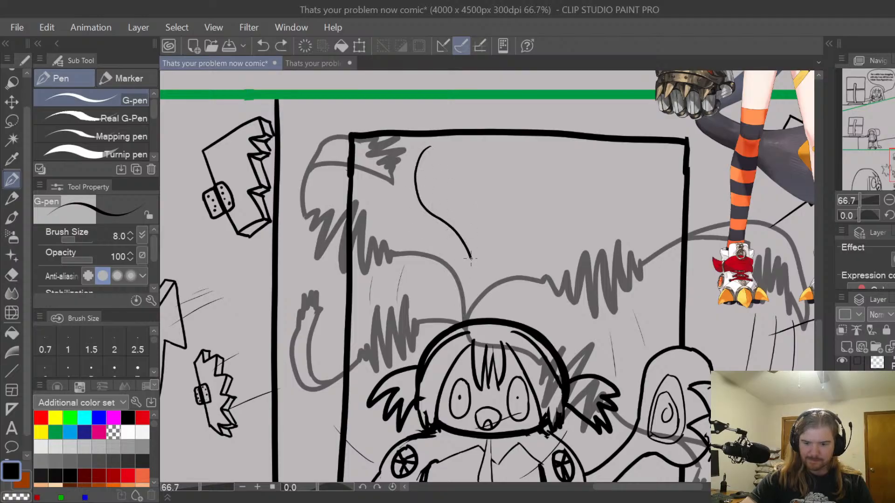
key(ctrl+z)
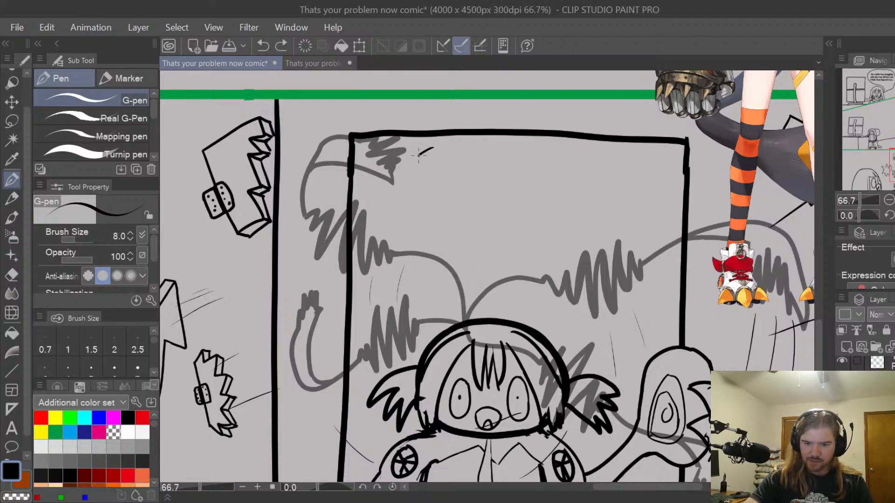
mouse_move(419, 154)
mouse_down()
mouse_move(396, 202)
mouse_move(410, 237)
mouse_up()
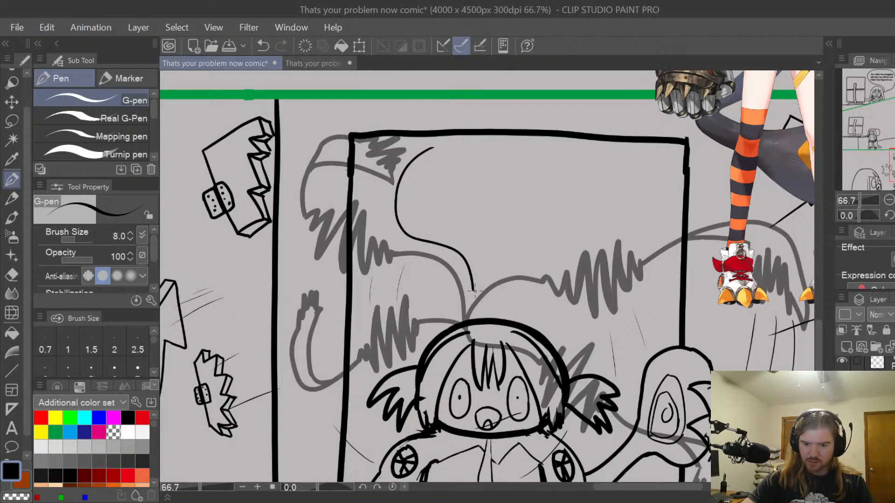
drag(490, 272, 529, 267)
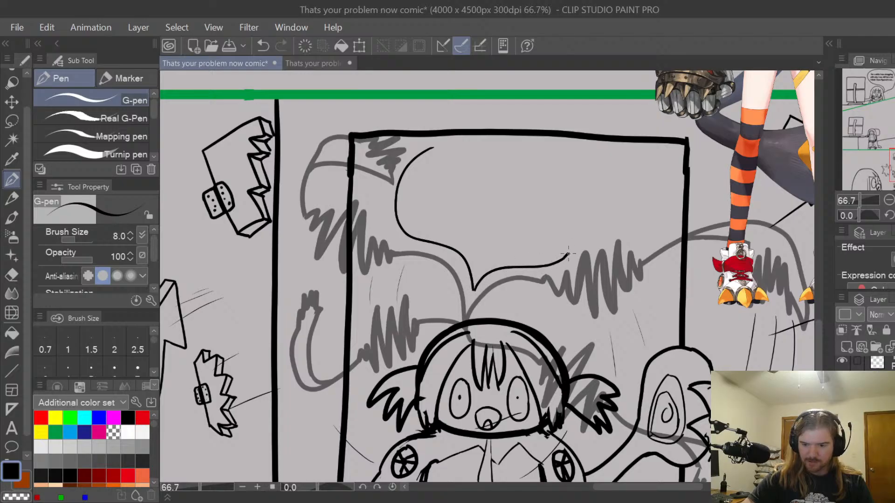
drag(579, 245, 634, 228)
key(ctrl+z)
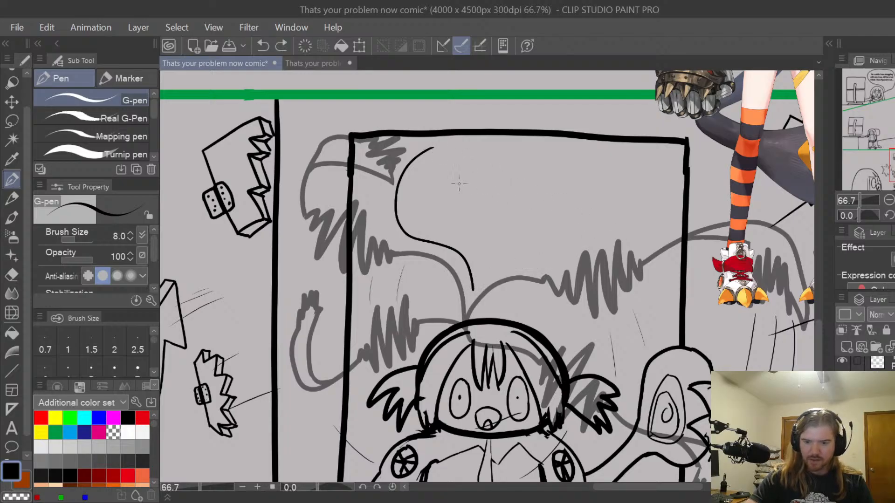
mouse_move(433, 150)
mouse_down()
mouse_move(617, 153)
mouse_move(649, 164)
mouse_move(666, 205)
mouse_move(654, 229)
mouse_move(565, 245)
mouse_move(474, 288)
mouse_up()
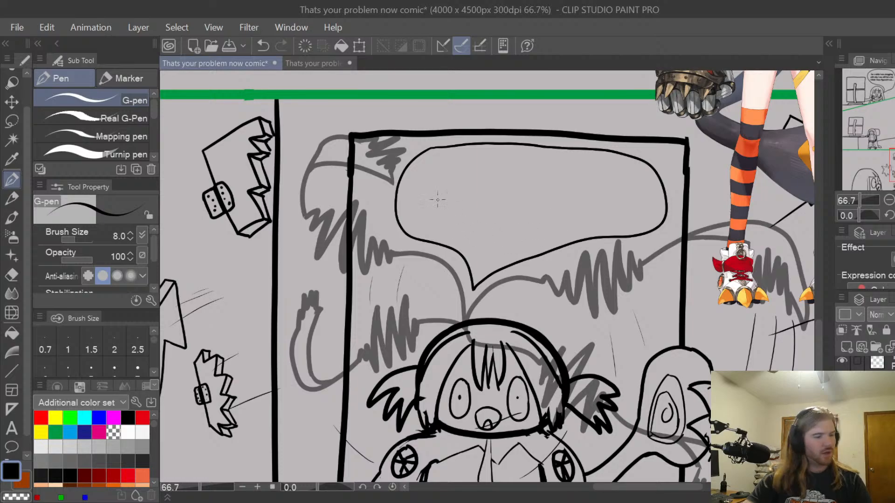
Add a text box inside the doorway speech bubble in Segoe UI Black, reading "MORI Calliope"
click(11, 428)
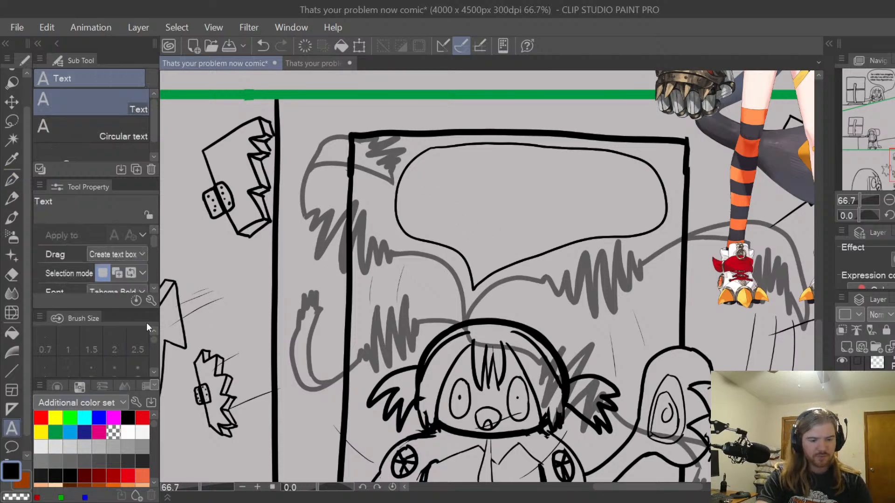
drag(426, 162, 647, 230)
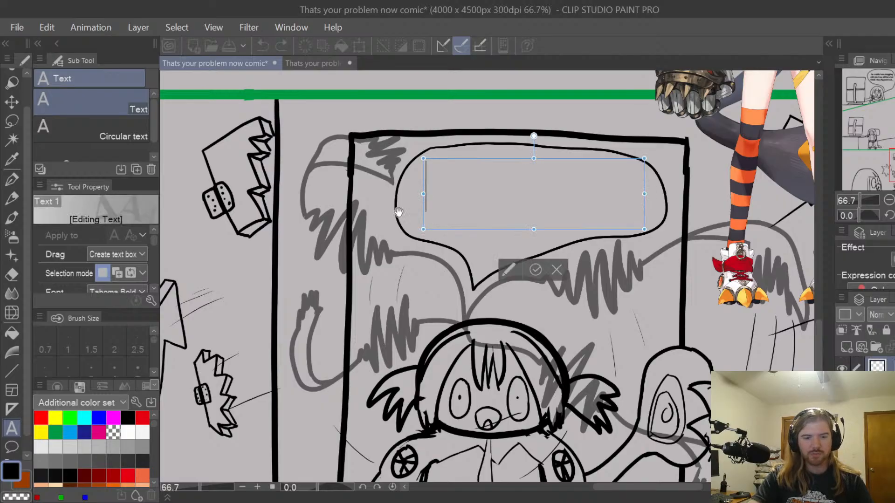
click(90, 108)
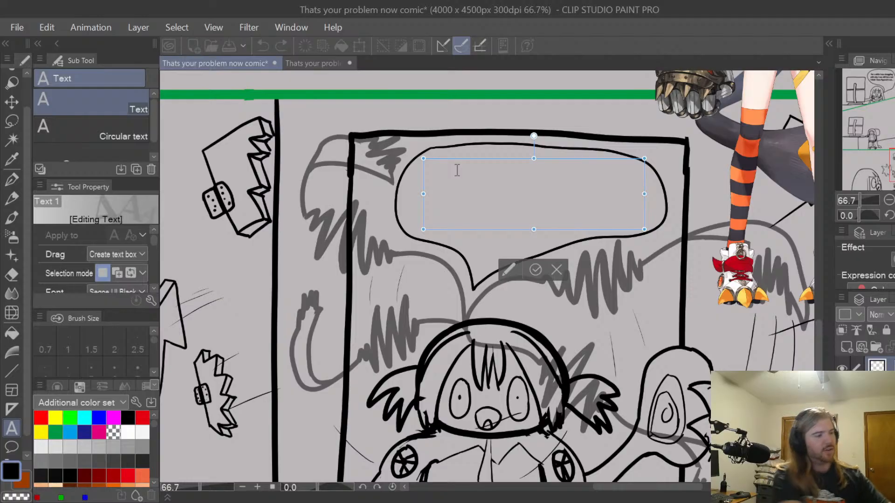
text(MORI)
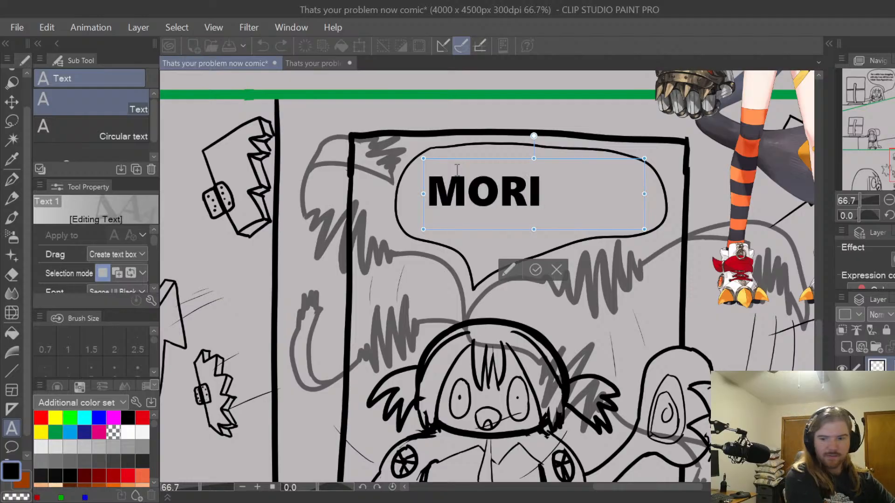
text( Calli)
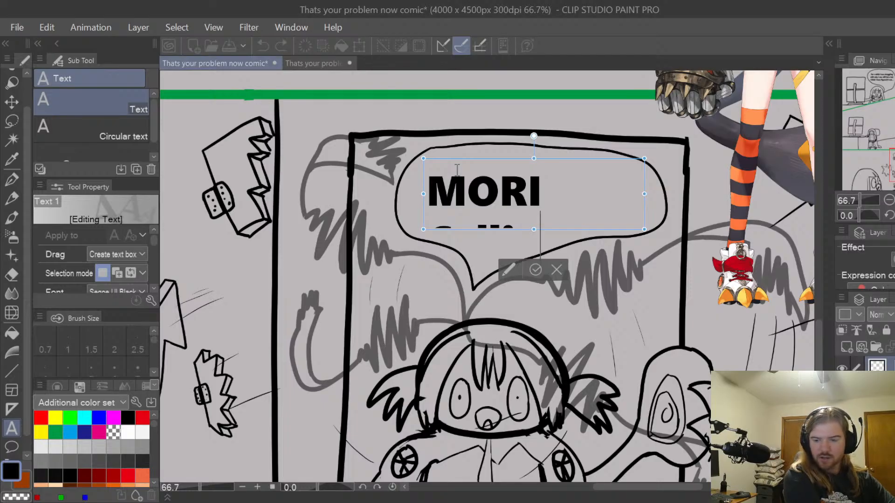
key(BackSpace)
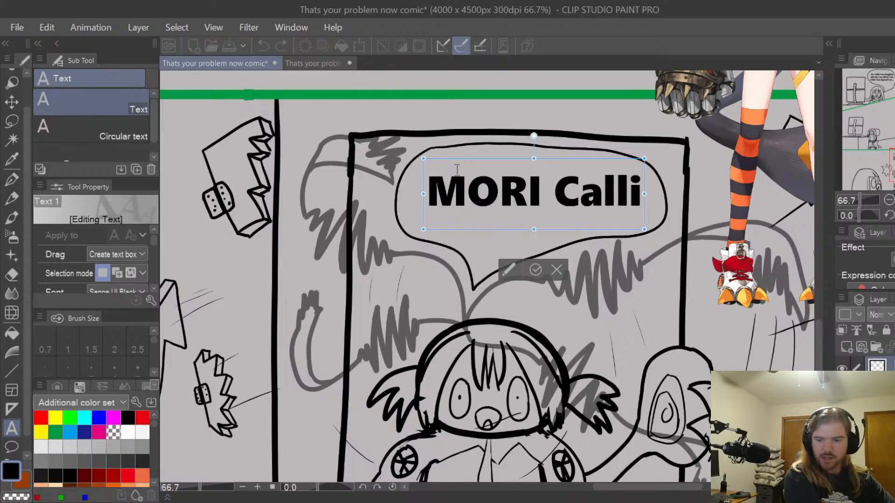
text(iope)
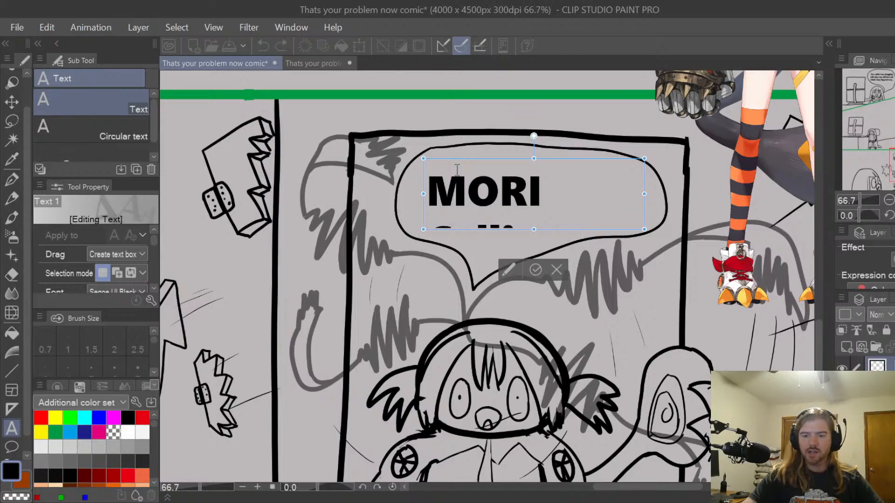
Widen the text box and extend it downward to fit two lines of dialogue
drag(649, 191, 651, 192)
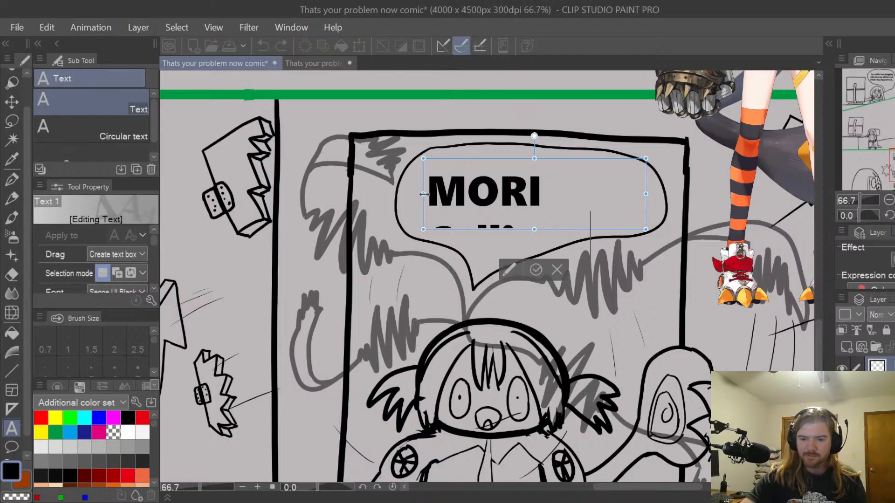
drag(423, 194, 410, 194)
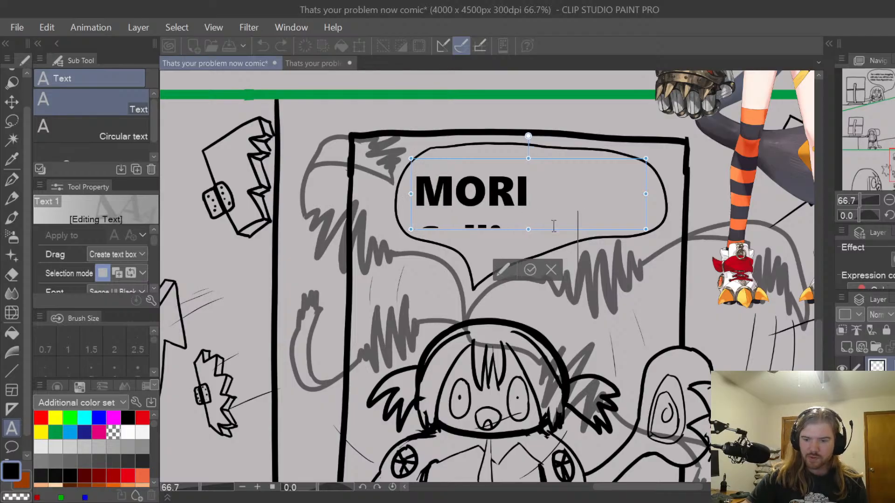
drag(529, 229, 528, 266)
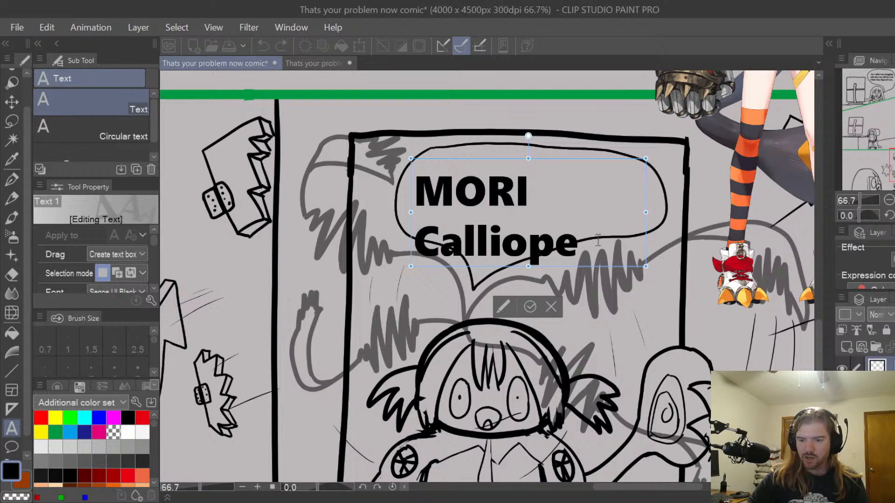
Replace the bubble's text with "MORI CALLIOPE" in all capitals
click(511, 186)
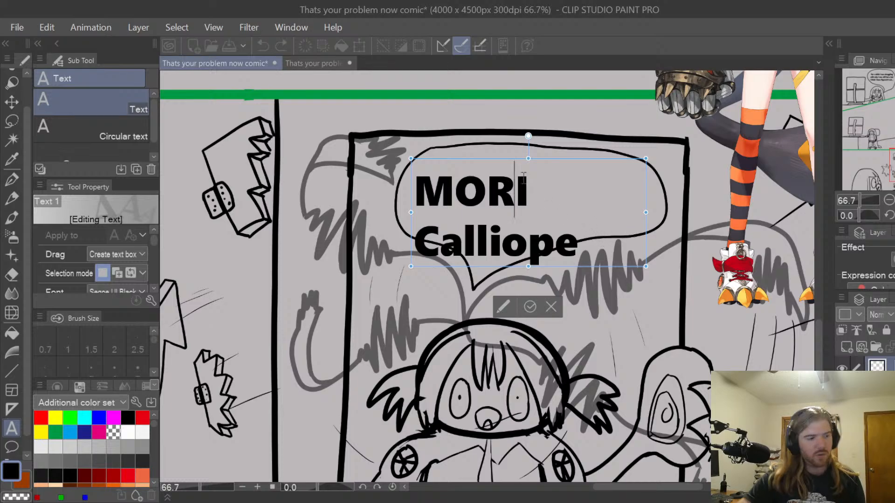
click(586, 243)
key(BackSpace)
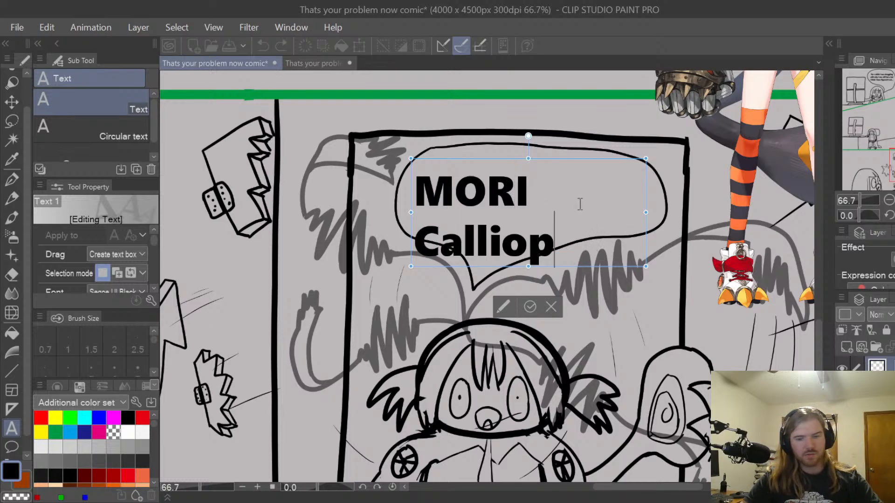
key(BackSpace)
key(BackSpace)
key(BackSpace)
key(BackSpace)
key(BackSpace)
key(BackSpace)
key(BackSpace)
key(BackSpace)
key(BackSpace)
key(BackSpace)
key(BackSpace)
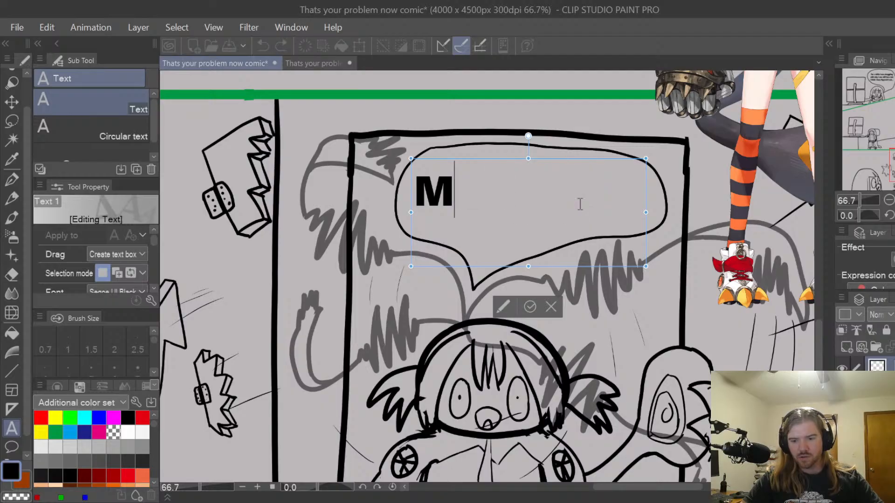
key(BackSpace)
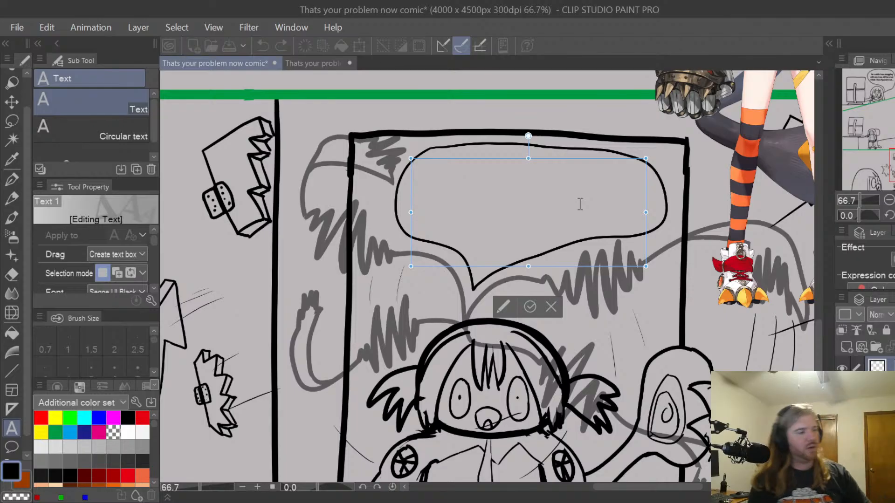
text(MOR)
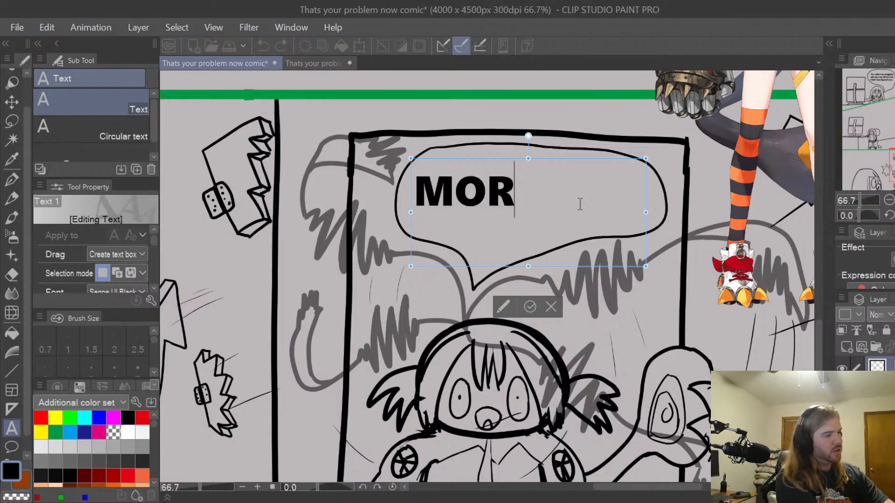
text(I CA)
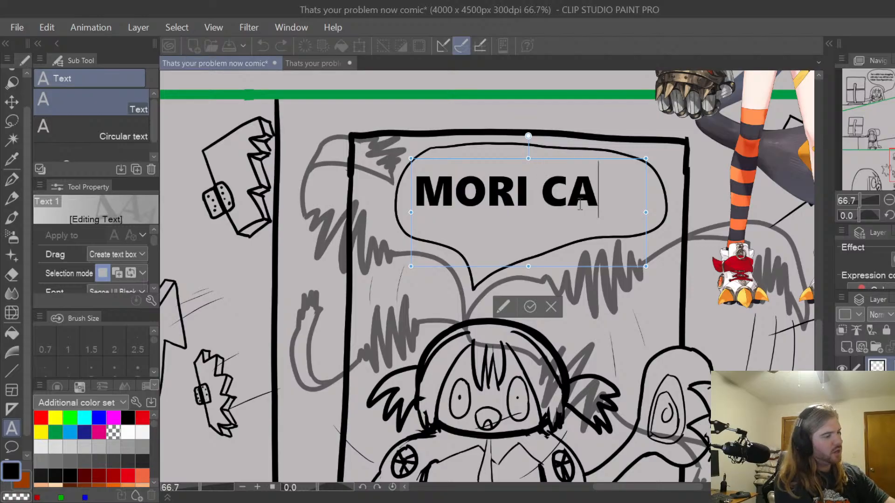
text(LLIOPE)
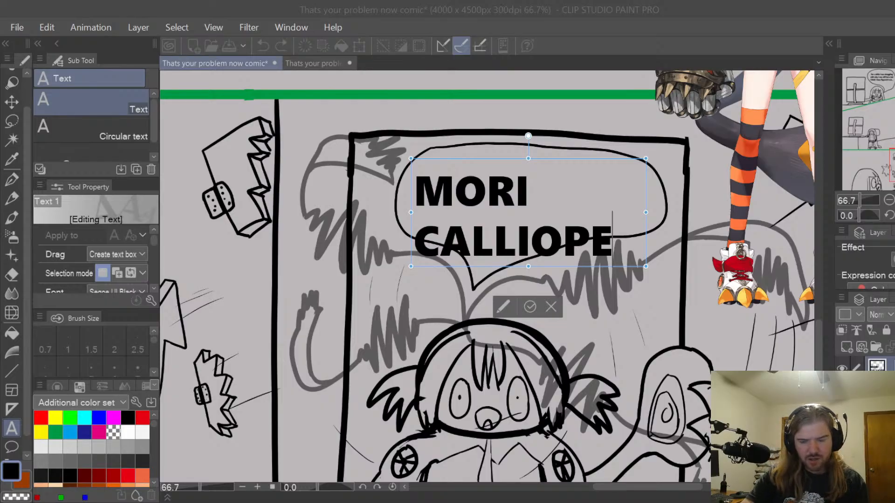
Reduce all of the "MORI CALLIOPE" text to size 21 so it fits on one line
click(506, 306)
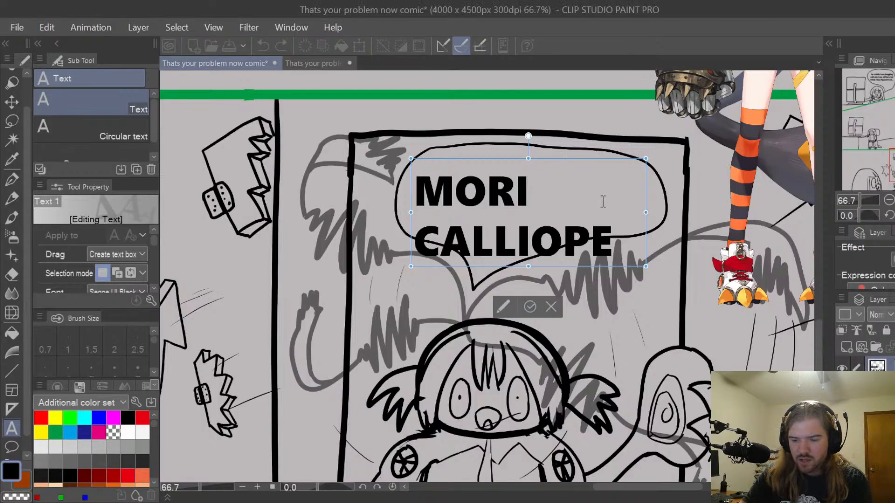
drag(614, 242, 415, 191)
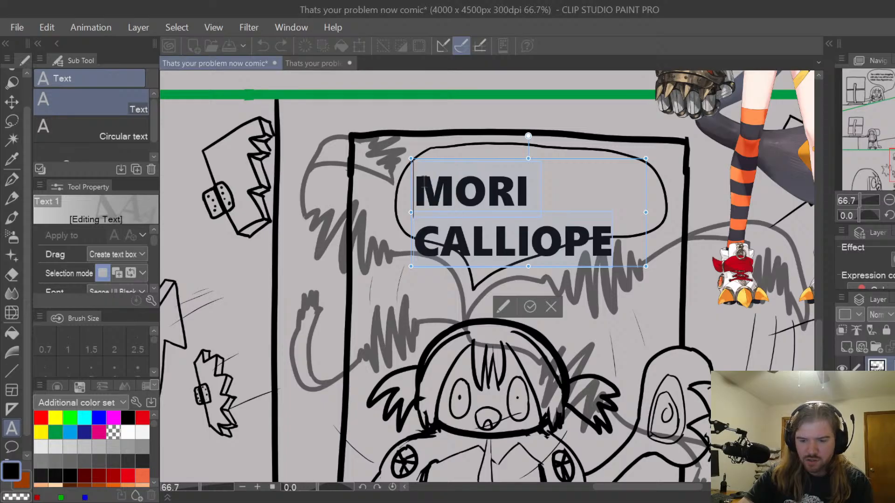
click(154, 288)
click(153, 289)
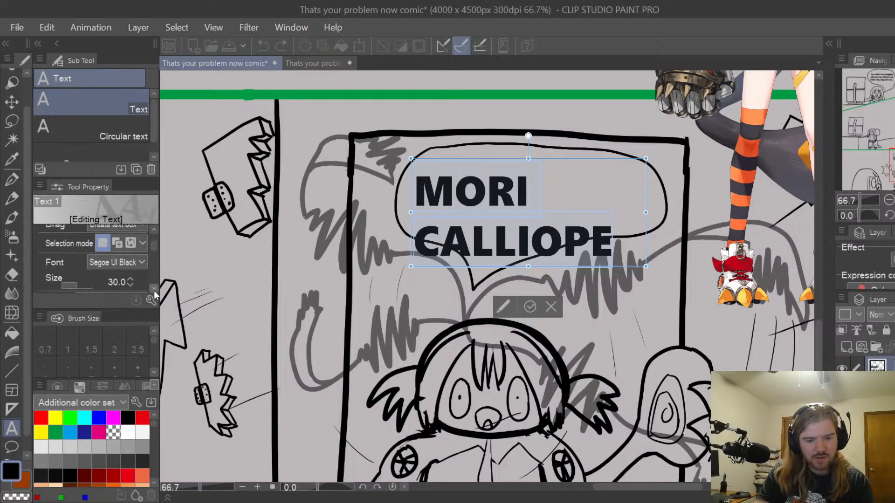
click(132, 285)
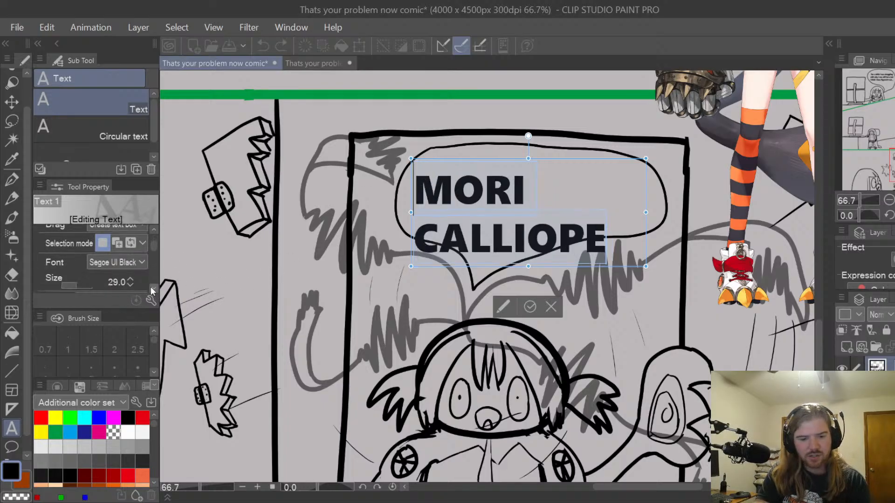
click(133, 285)
click(131, 285)
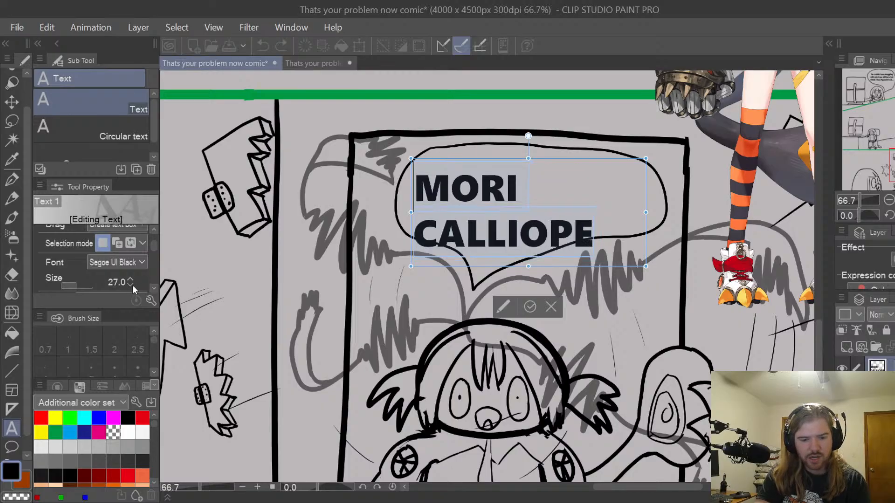
click(133, 286)
click(132, 285)
click(133, 284)
click(132, 283)
click(133, 283)
click(133, 282)
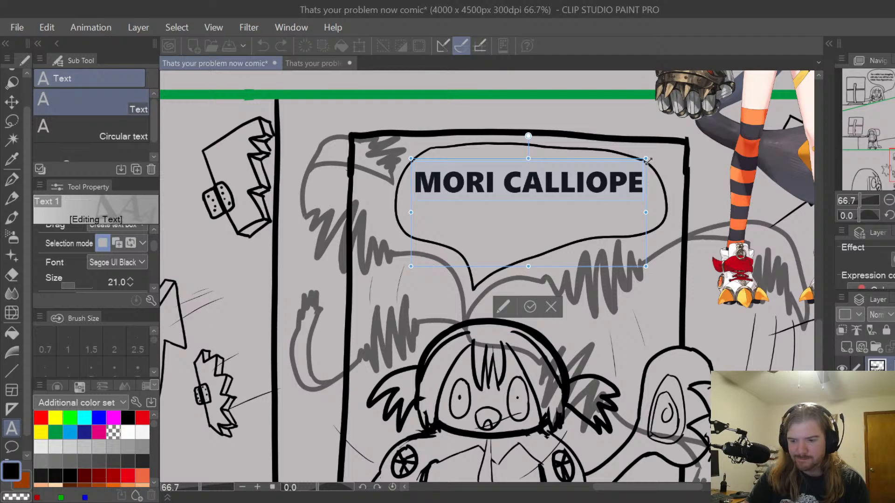
Widen the text box to the bubble's full width and shift it slightly down and to the left
drag(650, 212, 669, 212)
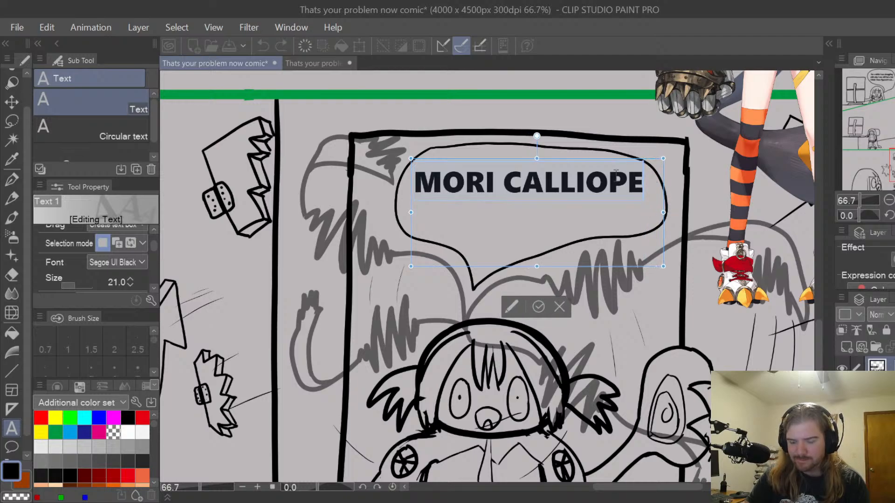
drag(627, 159, 664, 170)
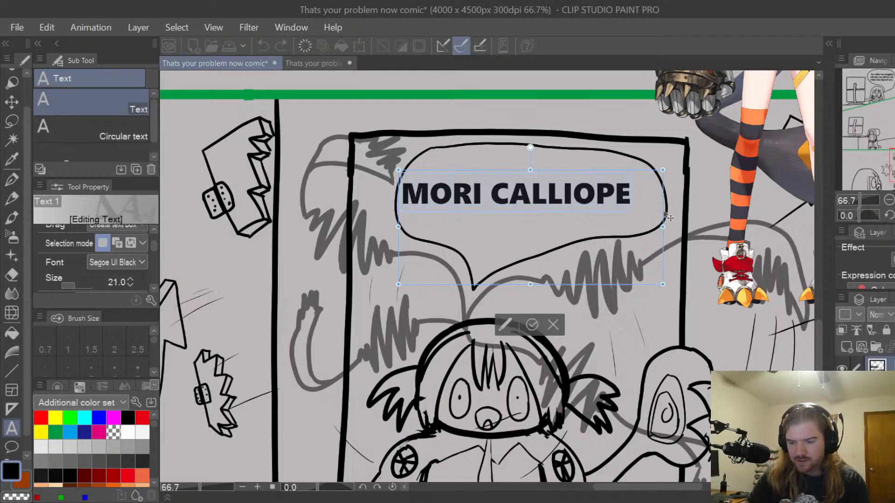
drag(663, 226, 669, 226)
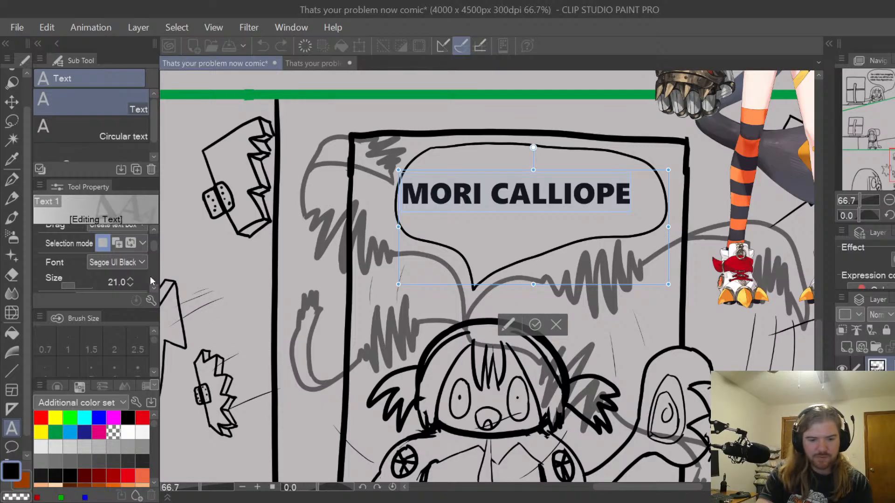
Enlarge the dialogue text to size 24 and nudge its box slightly down and to the left inside the bubble
click(131, 279)
click(133, 278)
click(134, 277)
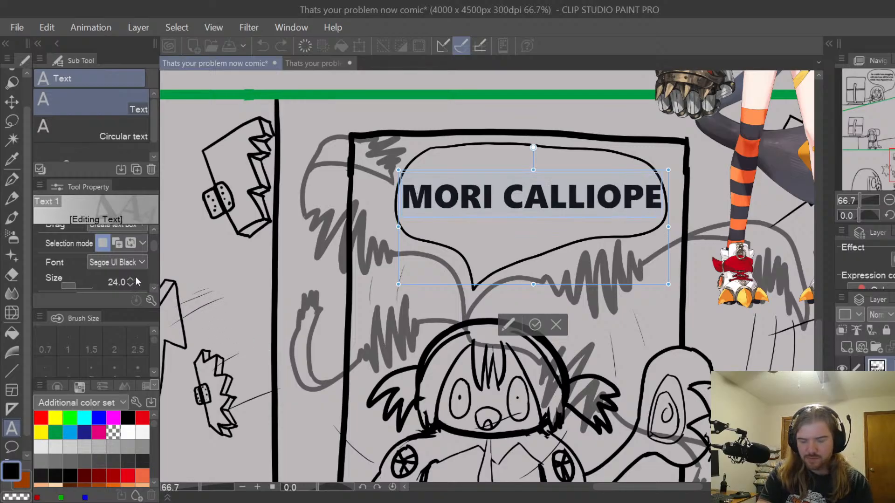
click(615, 195)
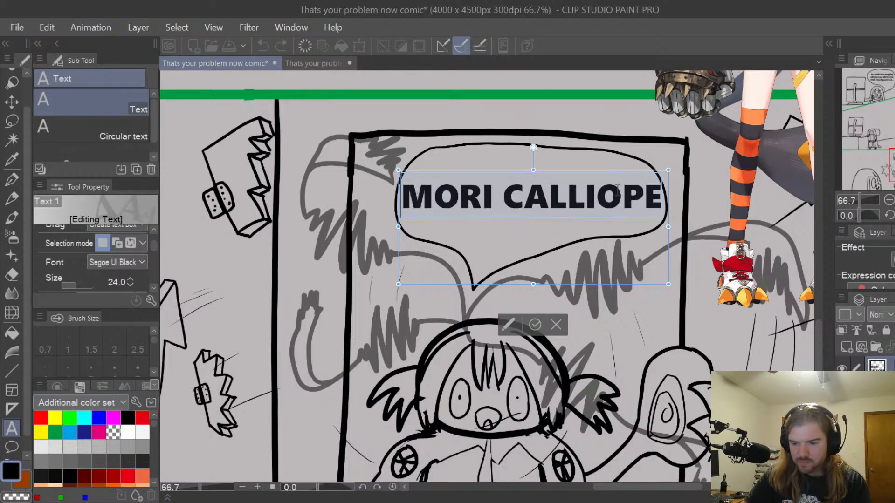
drag(628, 173, 625, 178)
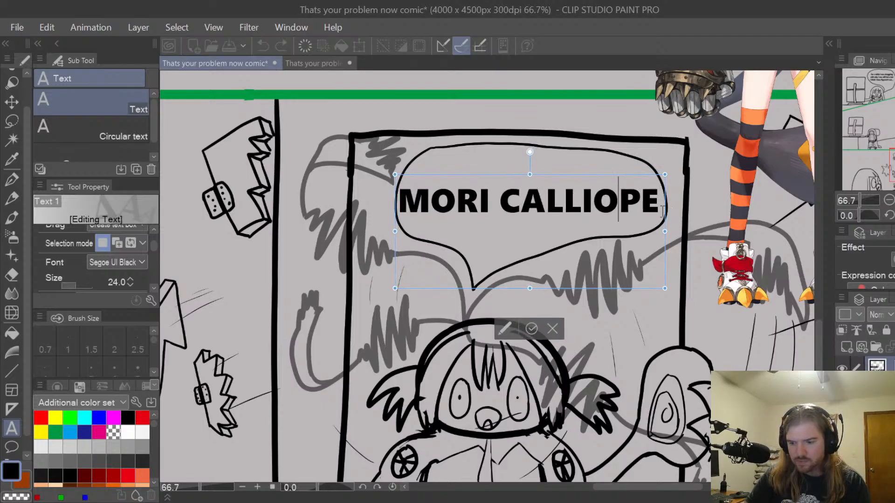
Try to reduce the dialogue text to size 20
click(132, 284)
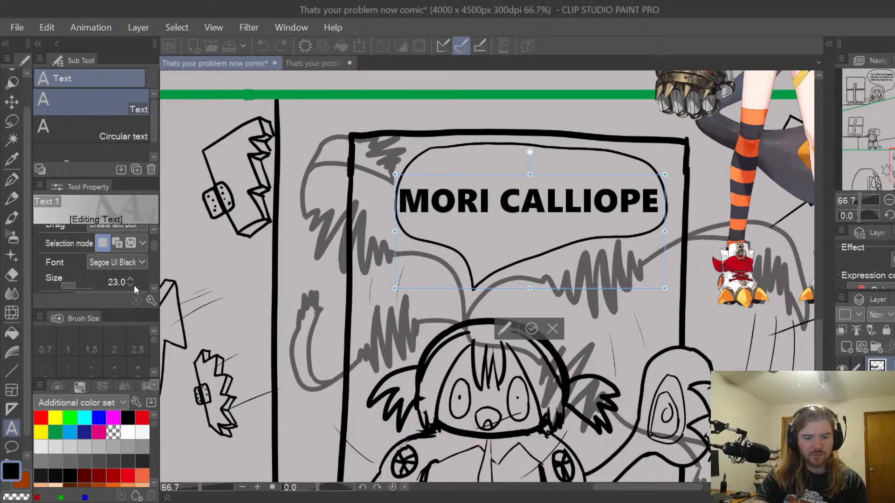
click(132, 285)
click(132, 285)
click(134, 284)
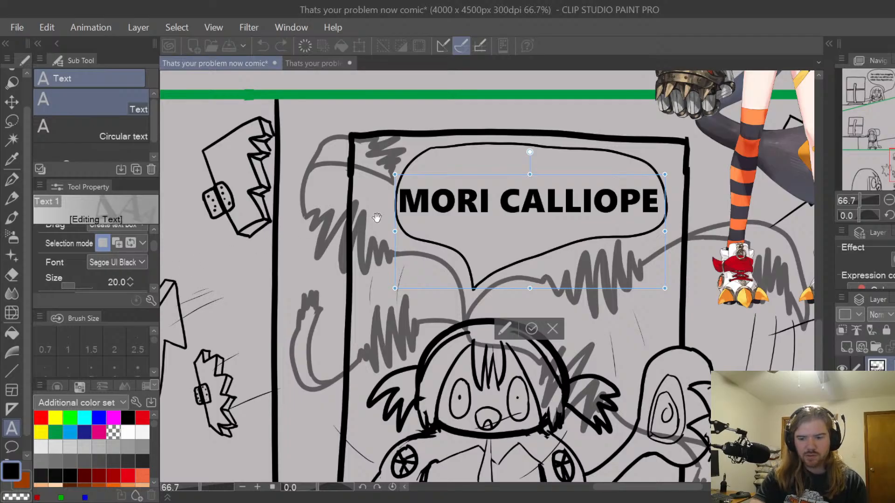
Add three exclamation marks directly after "CALLIOPE" in the doorway bubble's text
click(648, 218)
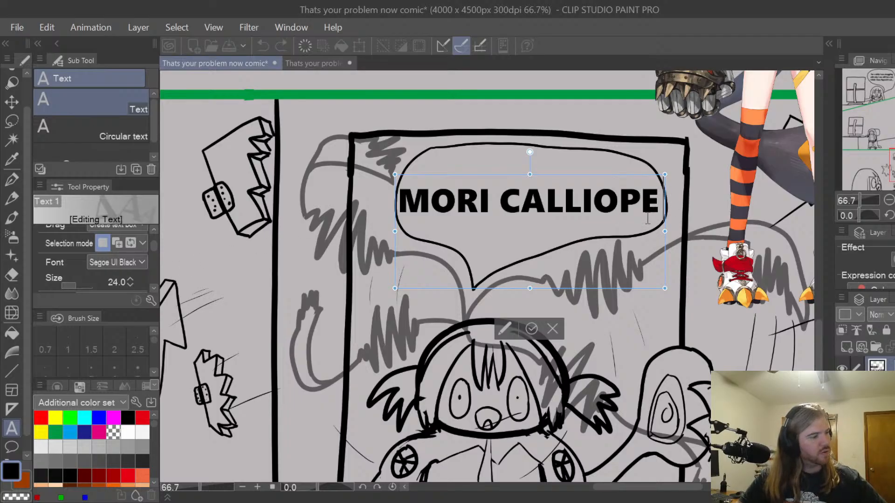
text(!)
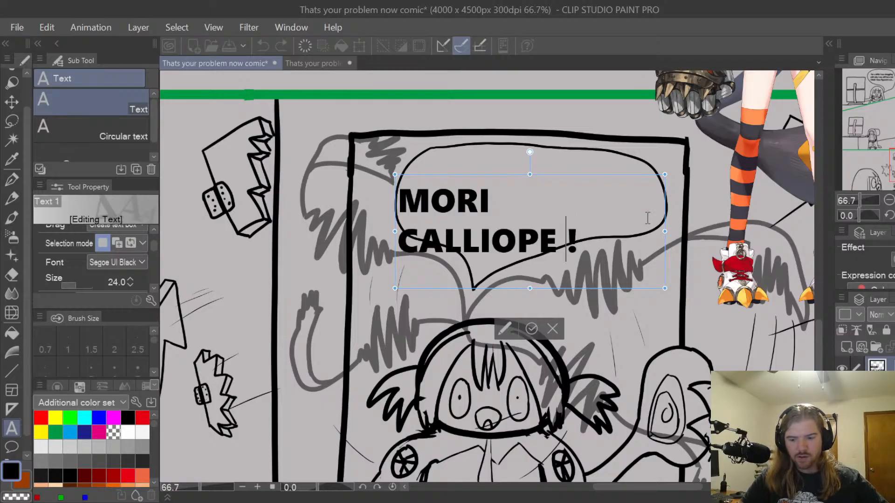
key(Left)
key(BackSpace)
text(!!)
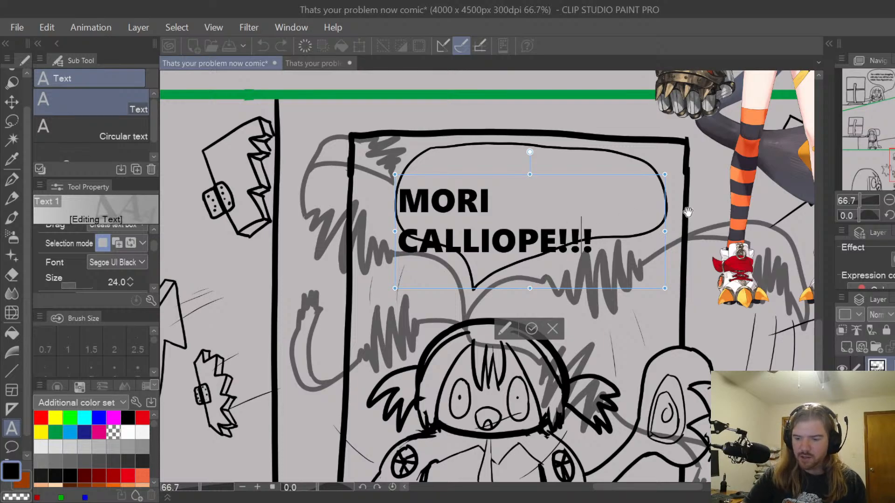
Reduce the whole "MORI CALLIOPE!!!" text to size 21, lower it slightly within the bubble and commit the text
click(131, 285)
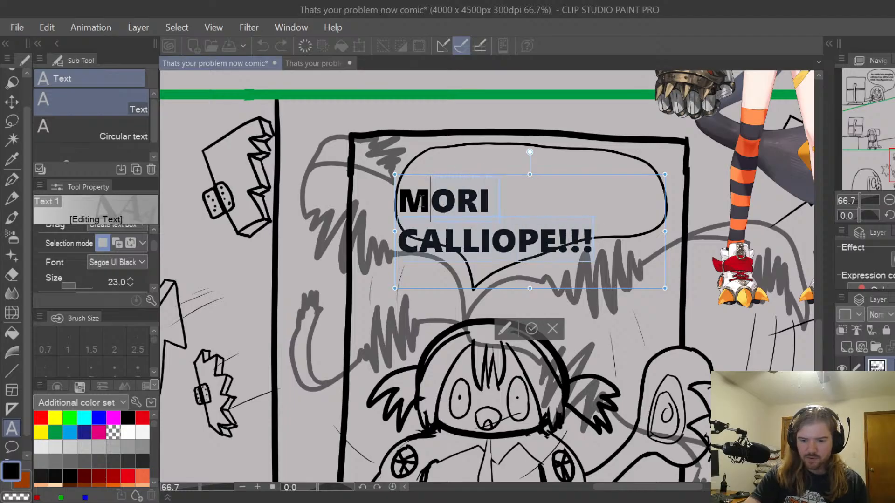
drag(422, 202, 389, 196)
click(133, 284)
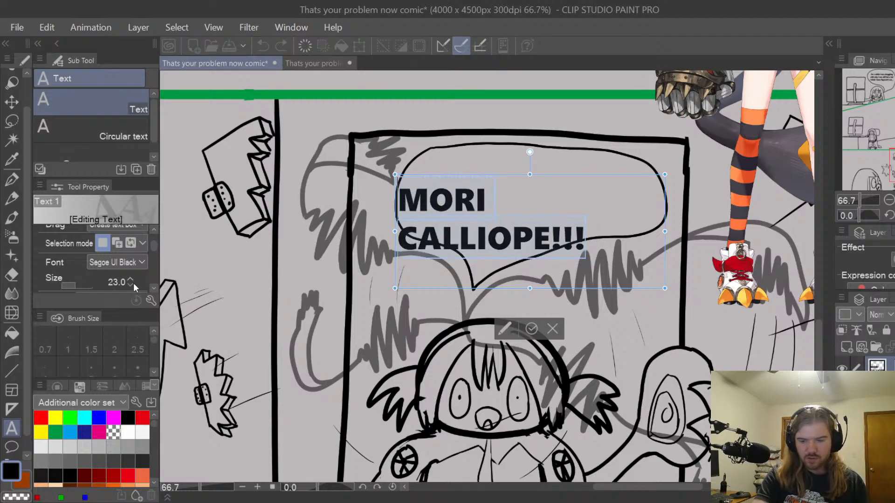
click(133, 284)
click(133, 284)
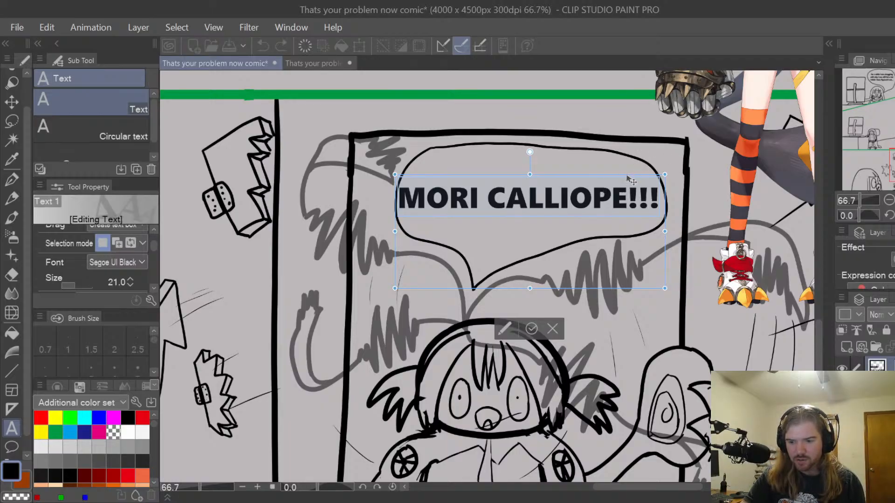
drag(628, 179, 629, 185)
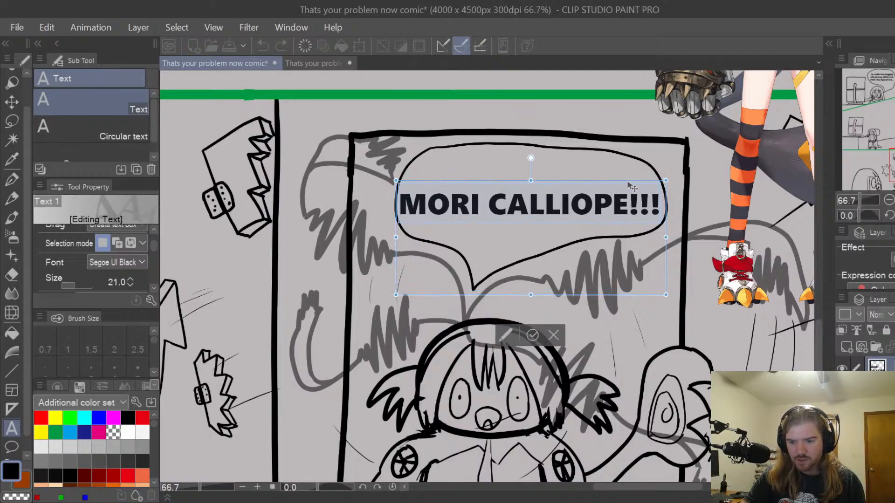
click(532, 335)
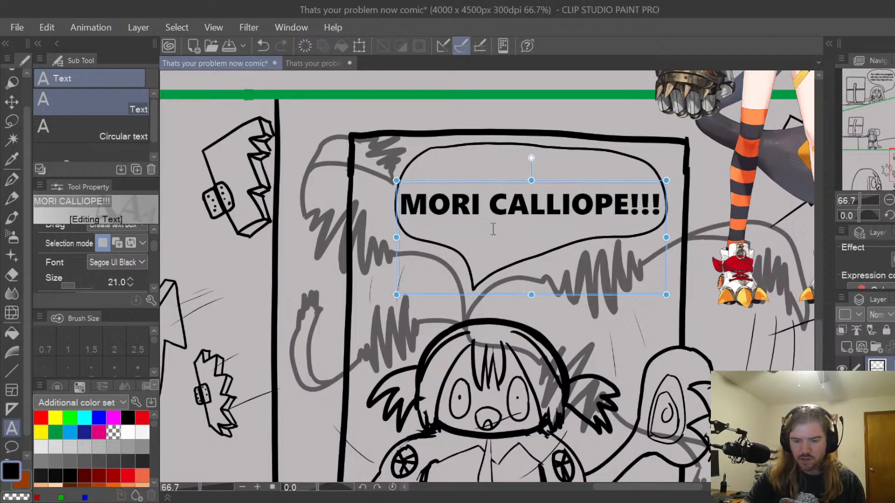
Examine the lettered doorway panel at a wider view and look through the layer list for the line art
scroll(877, 420, down, 5)
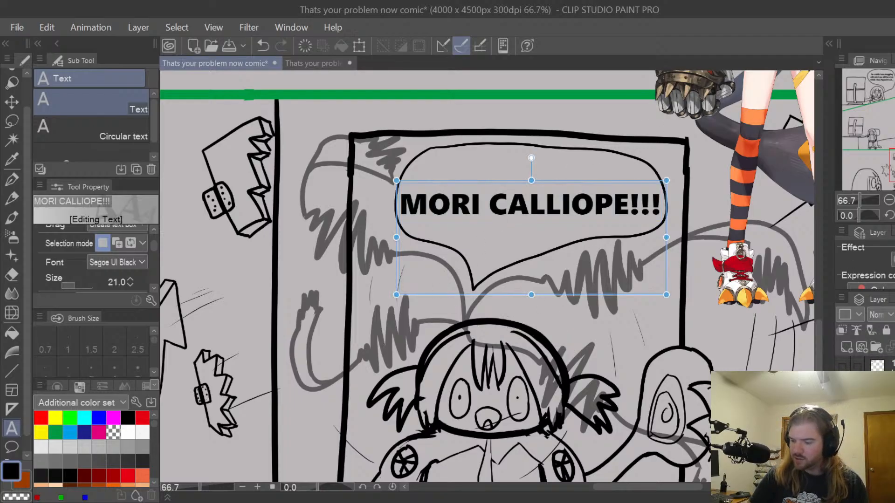
click(877, 419)
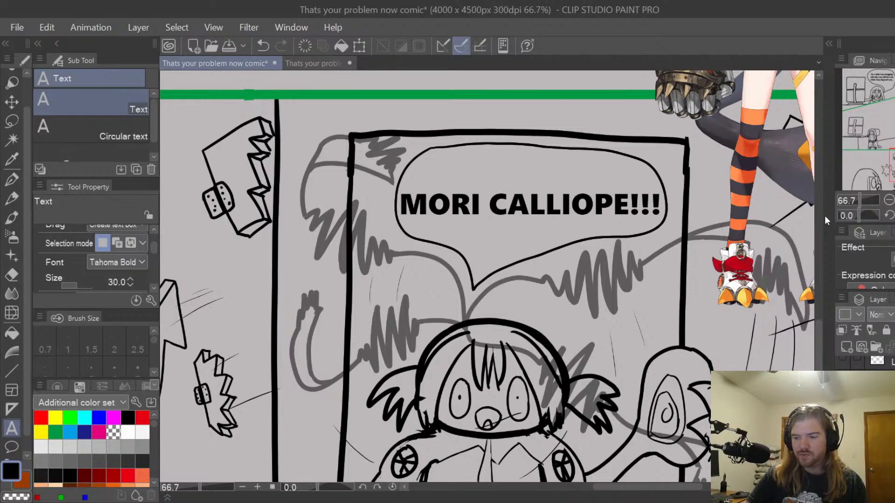
scroll(821, 287, down, 1)
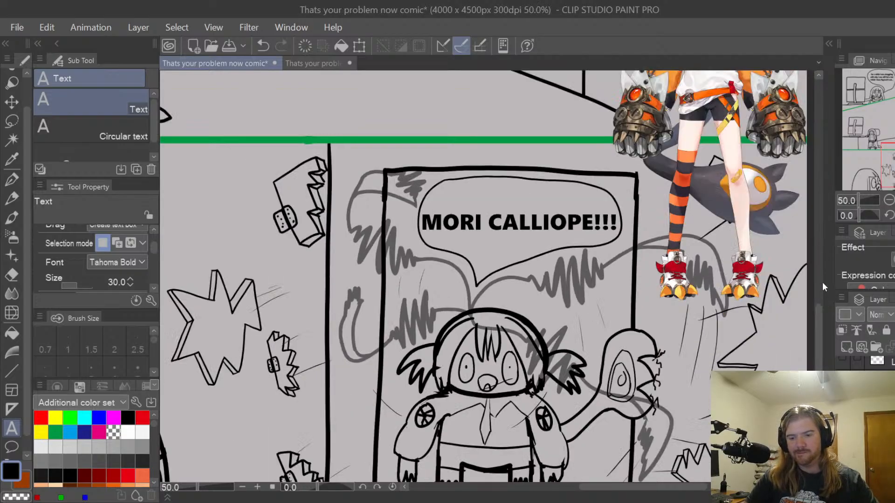
drag(815, 317, 818, 334)
key(ctrl+minus)
key(ctrl+minus)
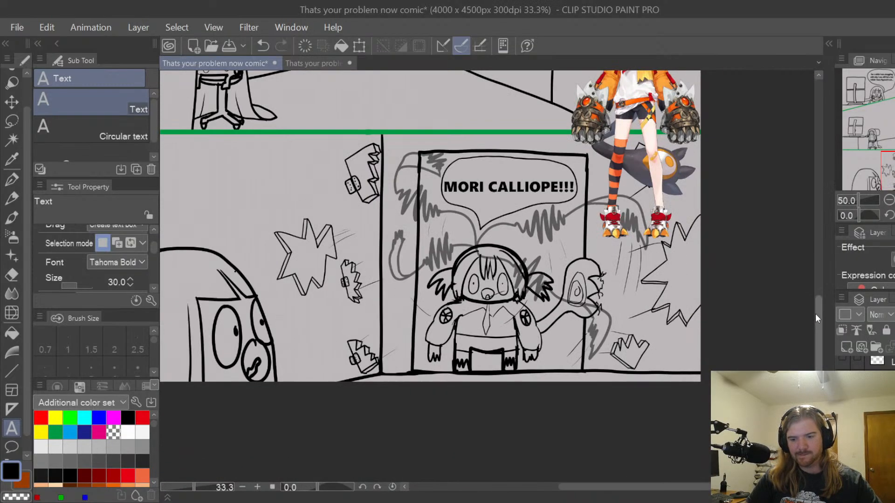
key(ctrl+plus)
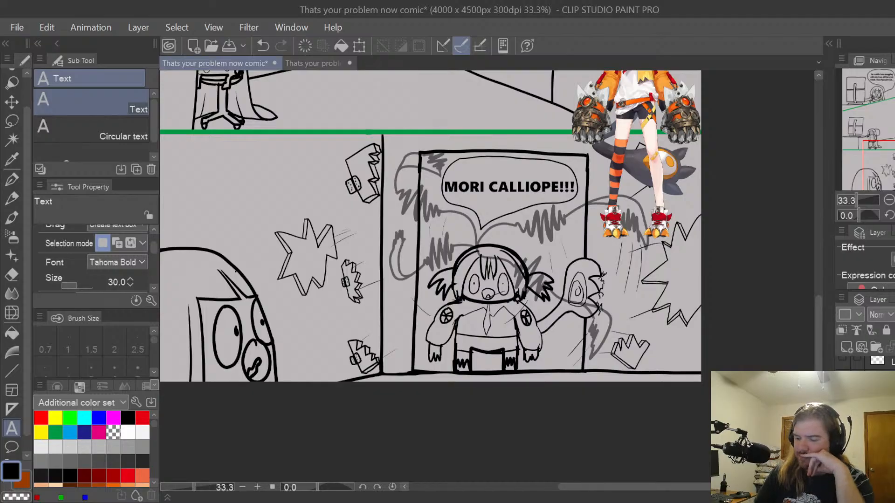
scroll(866, 364, down, 3)
scroll(866, 364, down, 8)
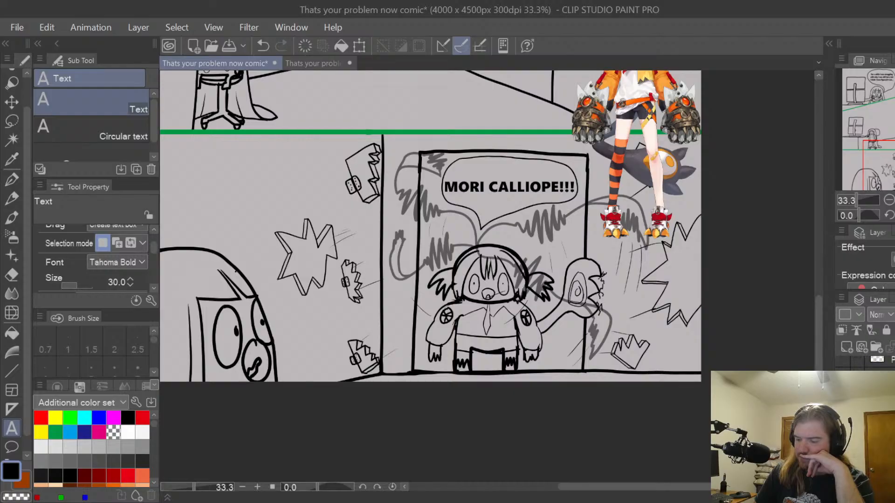
scroll(866, 363, down, 8)
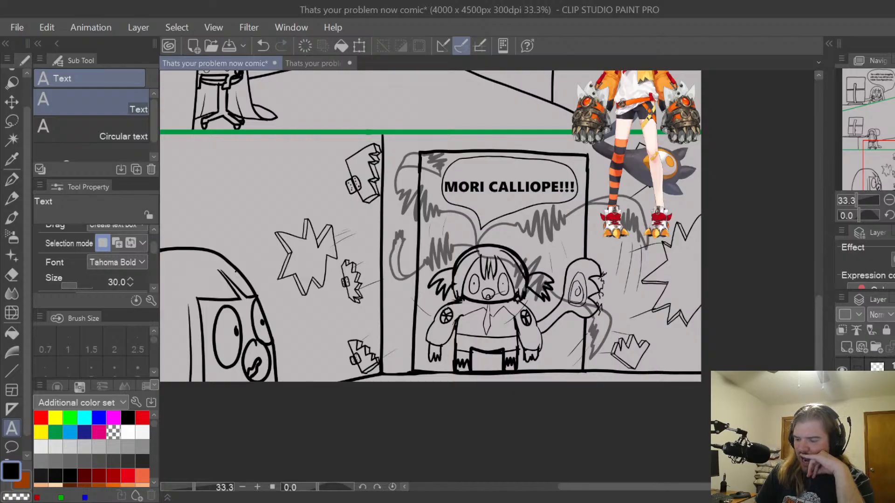
scroll(857, 362, down, 5)
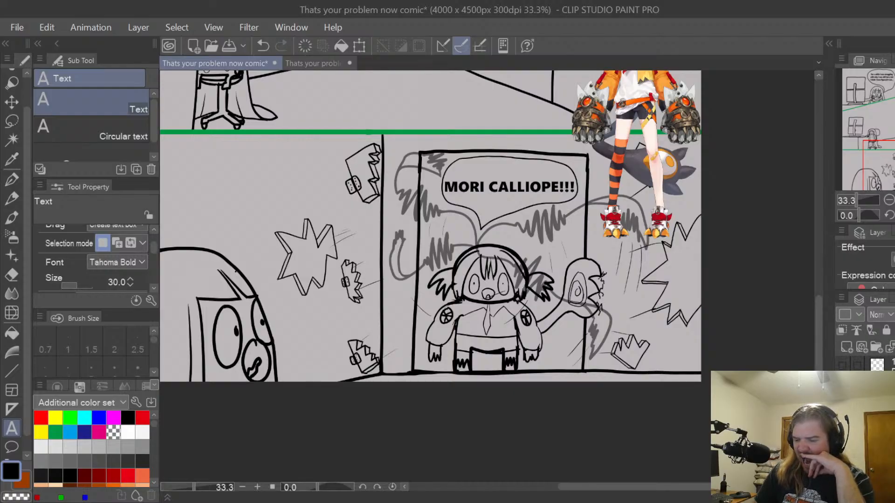
Erase the top and side outline of the doorway speech bubble, keeping the lower edge and the tail
key(h)
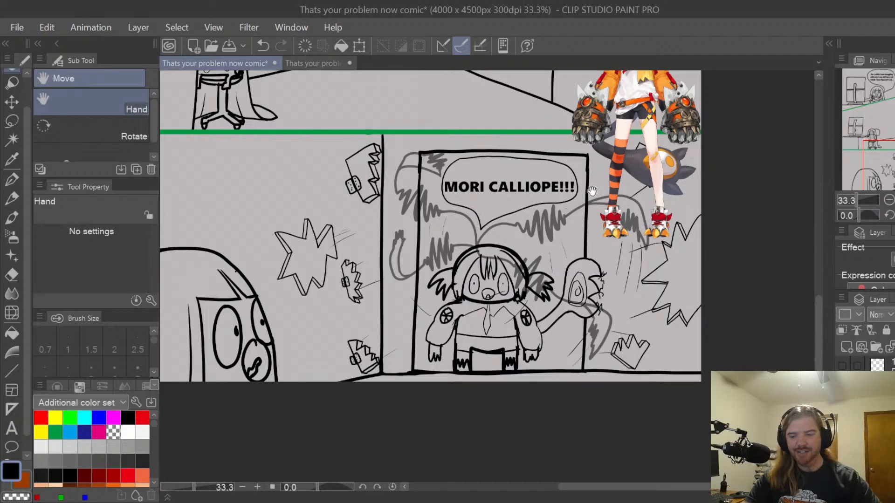
scroll(574, 252, up, 2)
drag(574, 252, 614, 294)
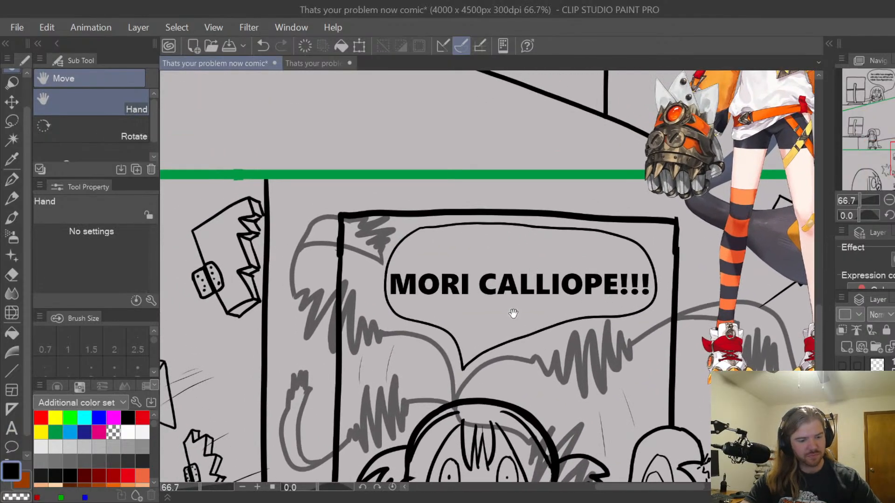
key(e)
mouse_move(389, 306)
mouse_down()
mouse_move(387, 267)
mouse_move(400, 245)
mouse_move(424, 230)
mouse_move(494, 224)
mouse_move(622, 236)
mouse_move(652, 259)
mouse_move(657, 288)
mouse_move(649, 311)
mouse_move(631, 313)
mouse_up()
Redraw the bubble's outline larger with the size 8 G-pen, extending above and to the right of the door frame and joining the tail lines
key(p)
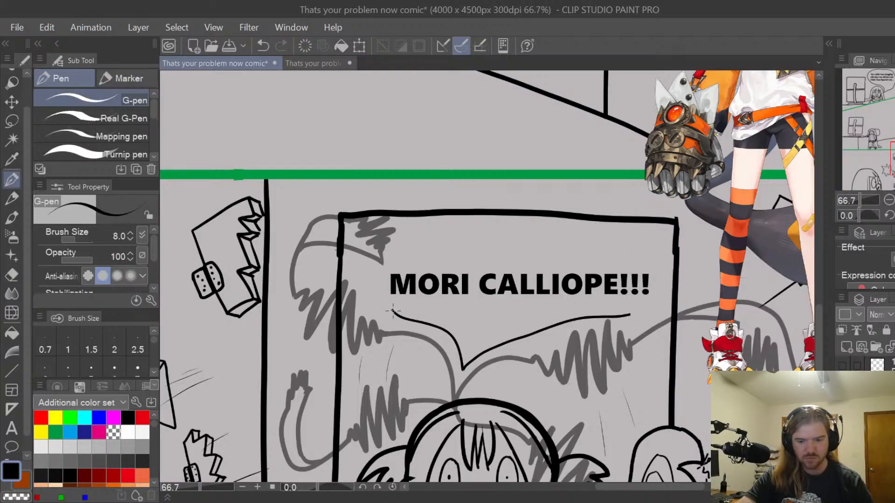
mouse_move(394, 312)
mouse_down()
mouse_move(377, 254)
mouse_move(390, 201)
mouse_move(474, 190)
mouse_move(663, 202)
mouse_up()
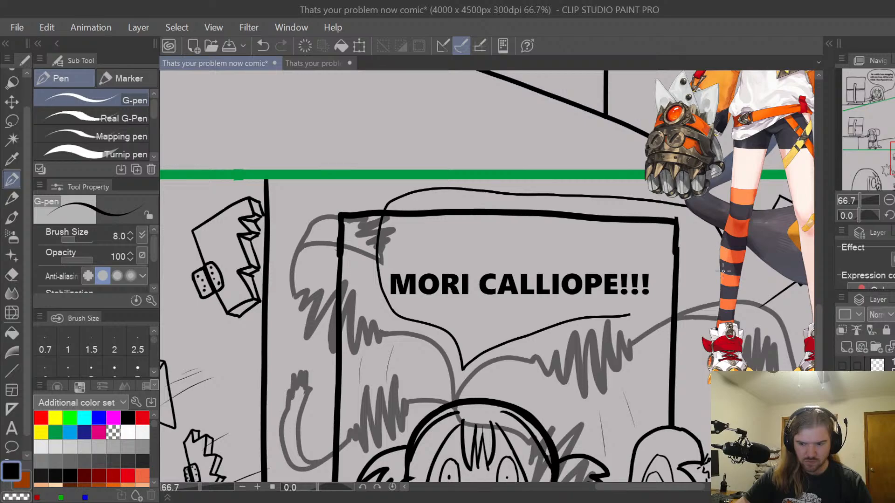
mouse_move(723, 271)
mouse_down()
mouse_move(707, 291)
mouse_move(672, 308)
mouse_move(614, 315)
mouse_up()
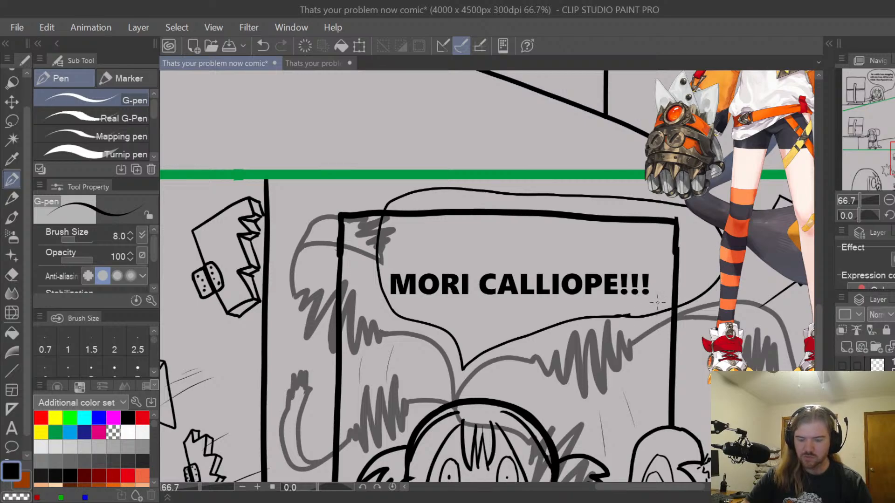
Clean up the overlapping stroke bump on the bubble's lower edge with the Hard eraser at size 20
key(ctrl+z)
key(ctrl+y)
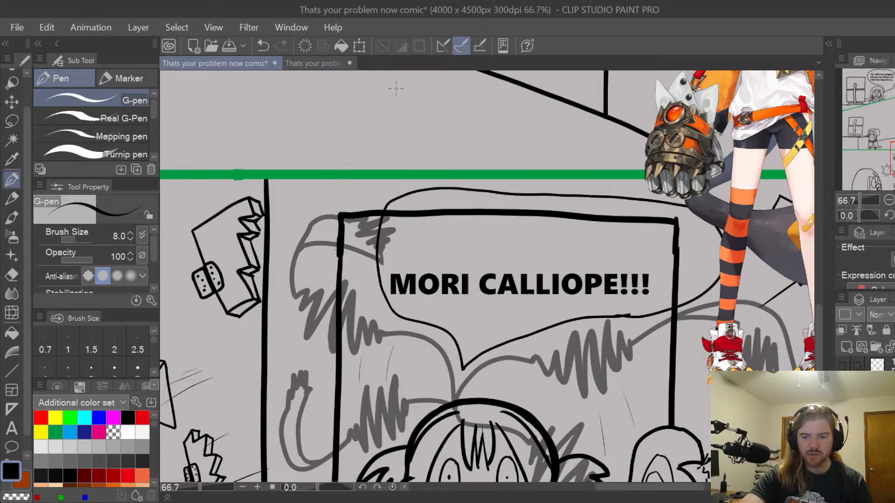
scroll(615, 307, up, 3)
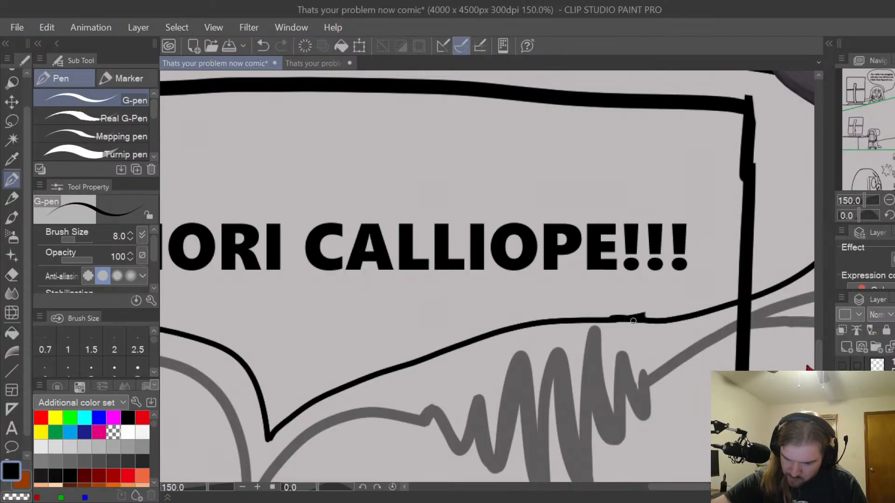
key(ctrl+z)
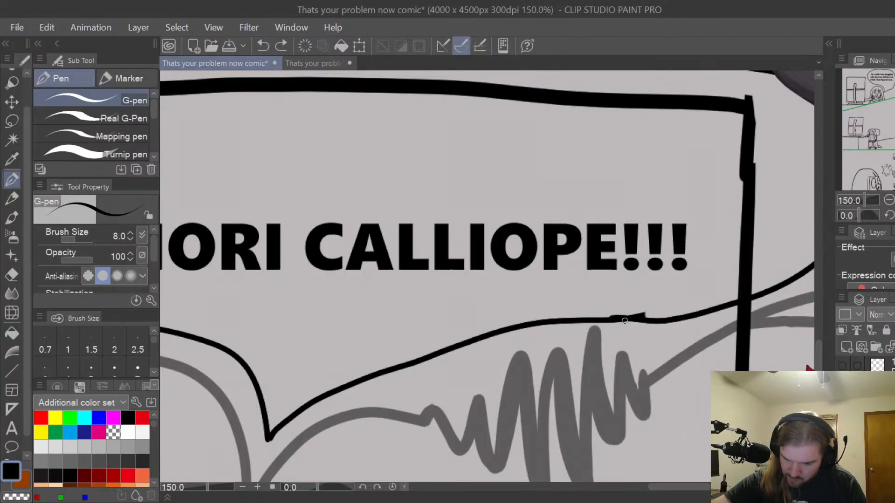
key(e)
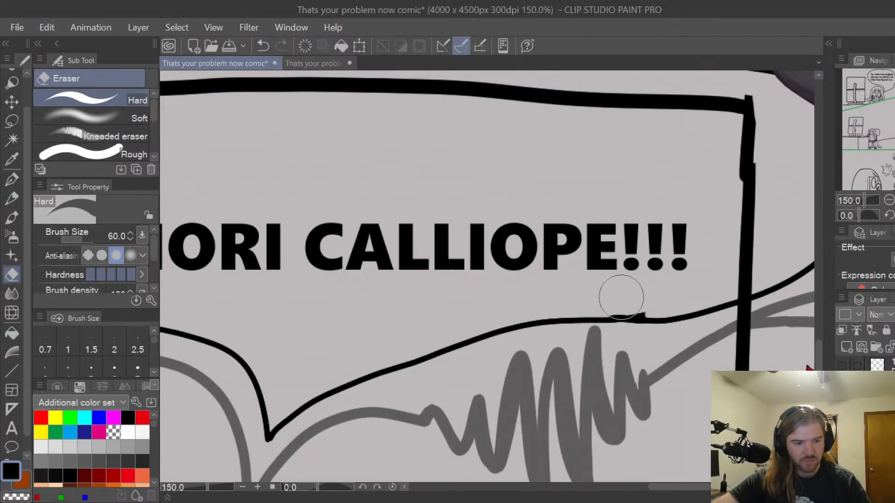
key(bracketleft)
key(bracketleft)
key(bracketleft)
key(bracketleft)
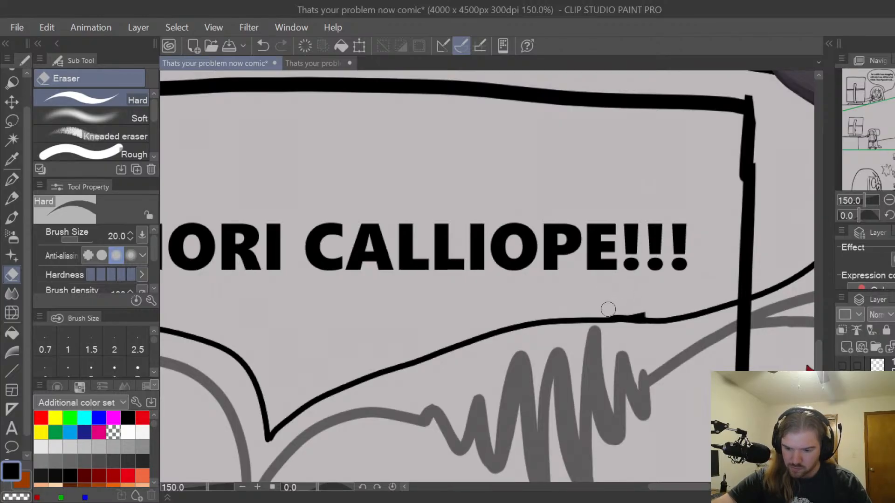
mouse_move(607, 310)
mouse_down()
mouse_move(651, 310)
mouse_move(627, 311)
mouse_up()
scroll(613, 283, down, 2)
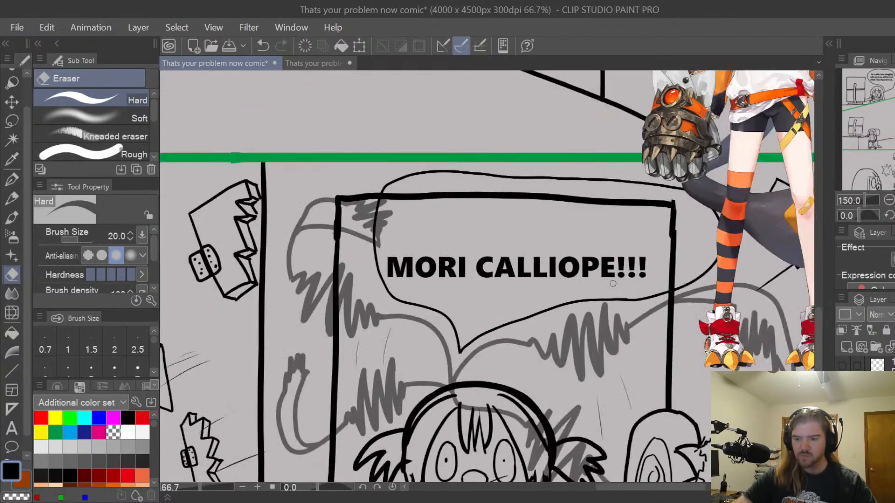
Identify the layer holding the door frame by toggling layer visibility off and on
scroll(863, 410, down, 3)
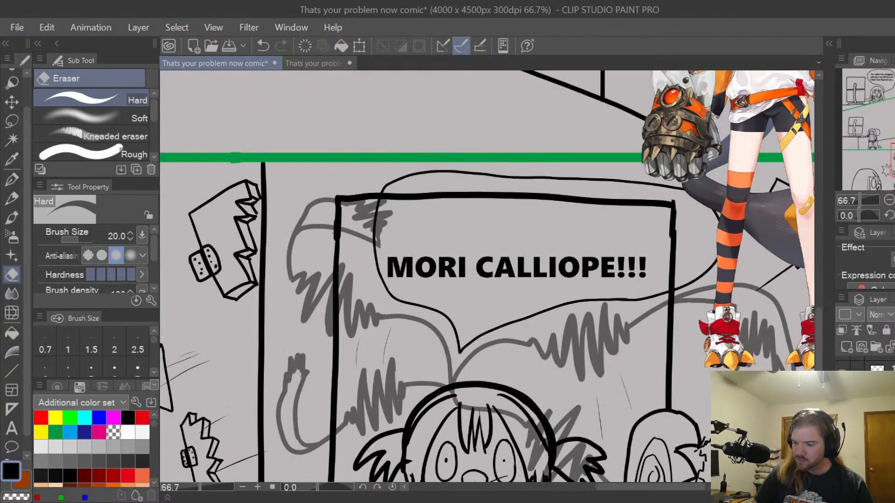
click(842, 410)
click(842, 410)
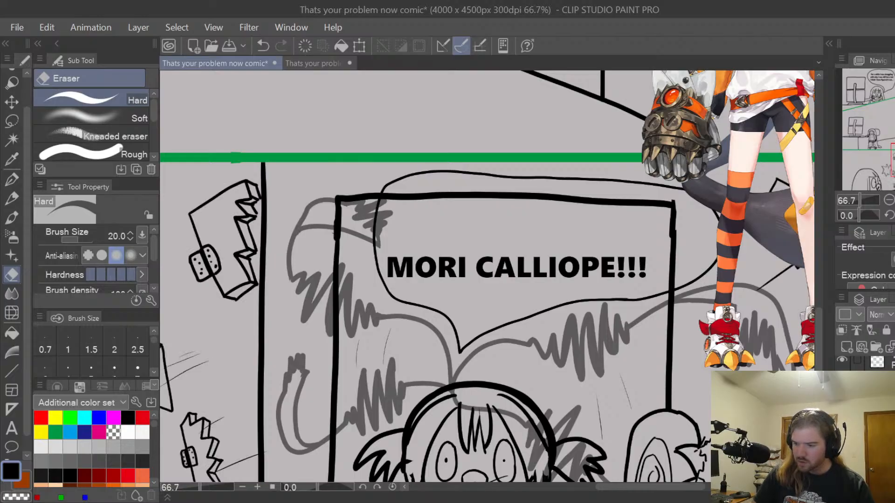
scroll(862, 411, down, 6)
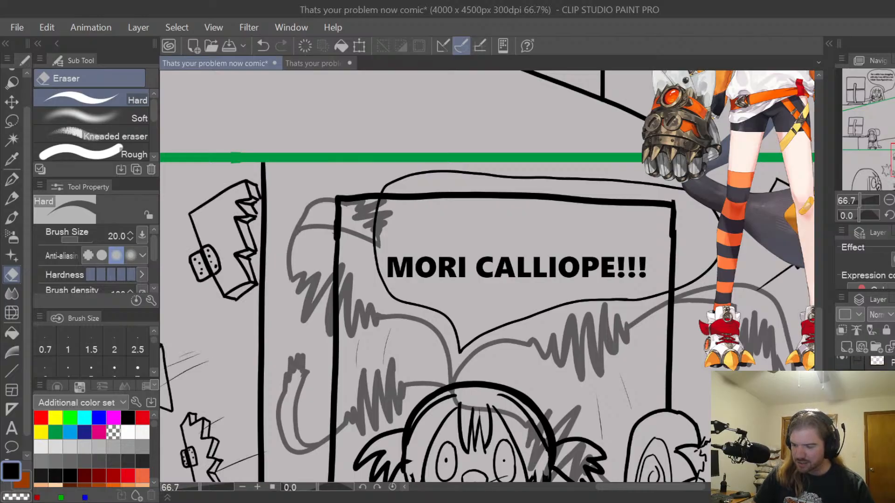
scroll(862, 410, down, 2)
click(841, 410)
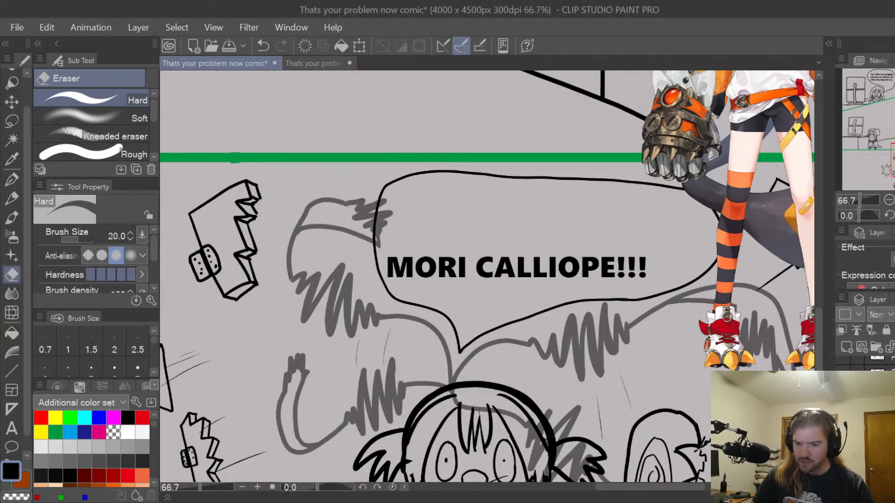
click(842, 410)
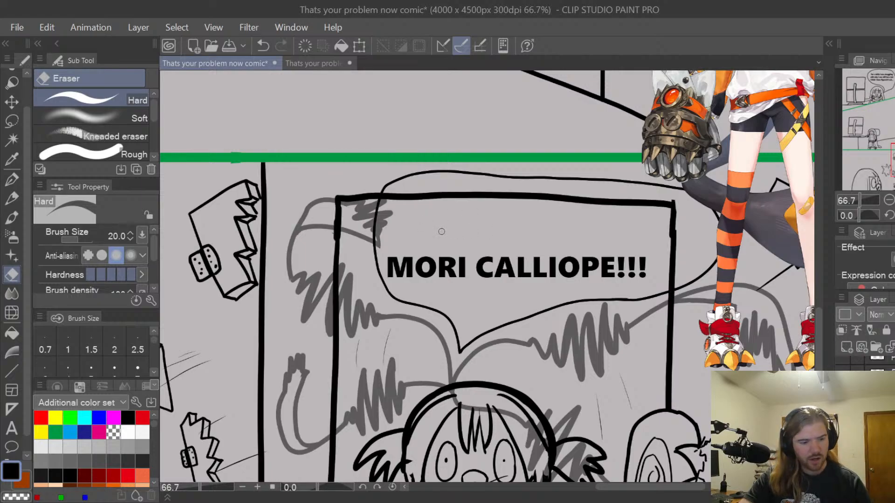
Erase the door frame's top line and right post inside the speech bubble with the Hard eraser at size 60
key(bracketleft)
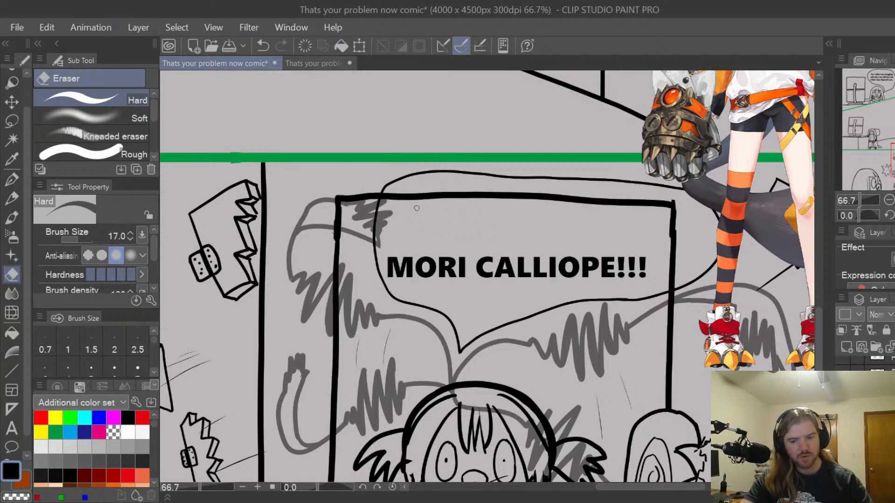
key(bracketright)
key(bracketright)
key(bracketright)
key(bracketright)
key(bracketright)
key(bracketright)
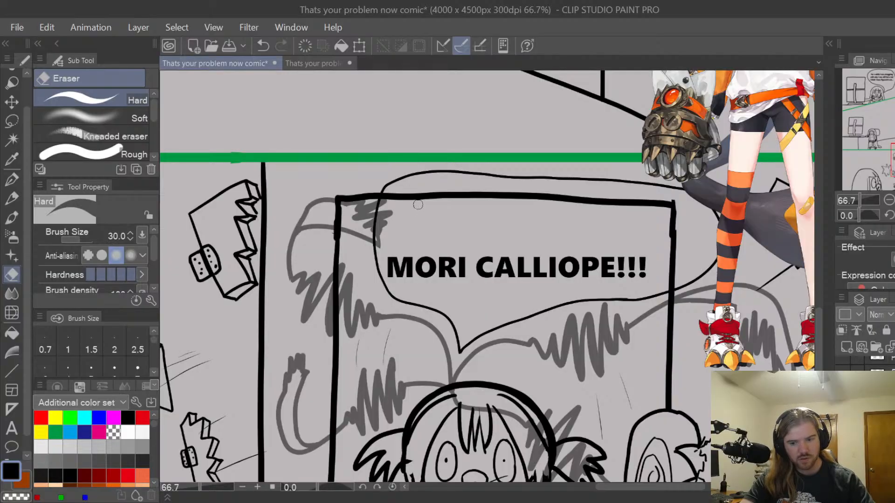
scroll(410, 201, up, 3)
mouse_move(408, 200)
mouse_down()
mouse_move(364, 196)
mouse_move(367, 205)
mouse_move(555, 197)
mouse_move(558, 188)
mouse_move(640, 192)
mouse_up()
scroll(703, 181, down, 3)
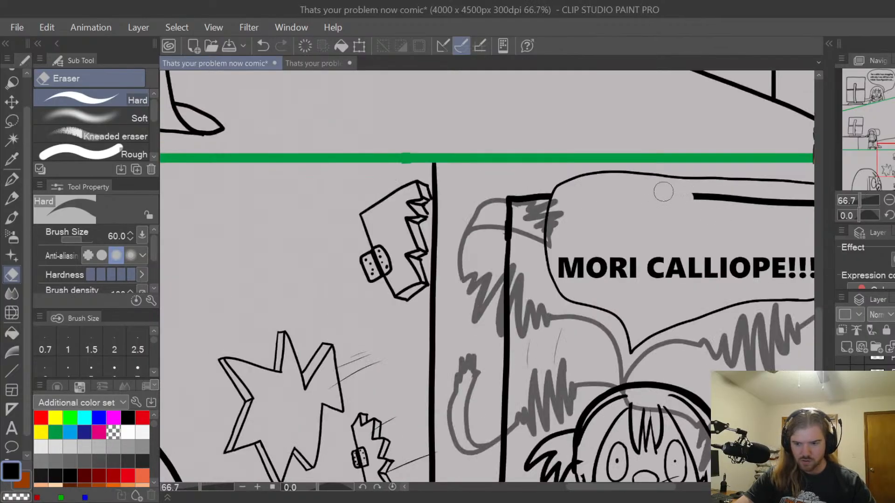
key(space)
drag(678, 265, 637, 283)
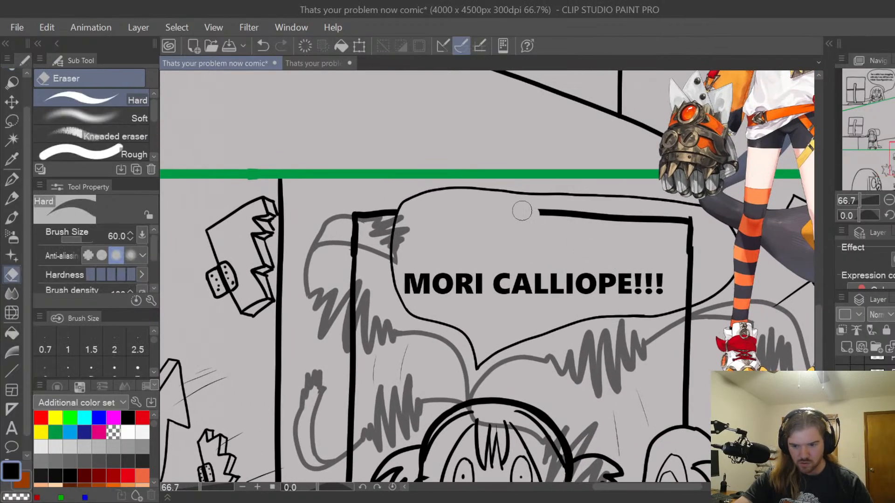
mouse_move(523, 211)
mouse_down()
mouse_move(692, 223)
mouse_move(685, 301)
mouse_up()
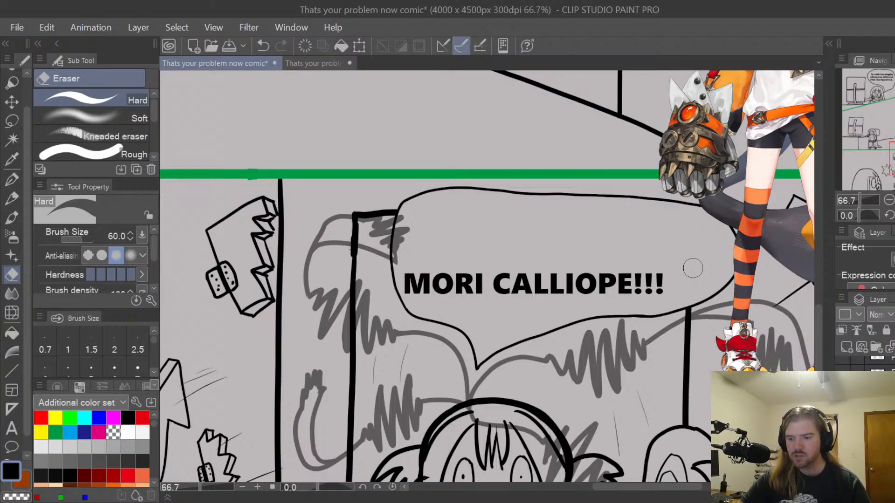
Hide the coloured character reference image that overlaps the doorway panel
scroll(876, 365, up, 5)
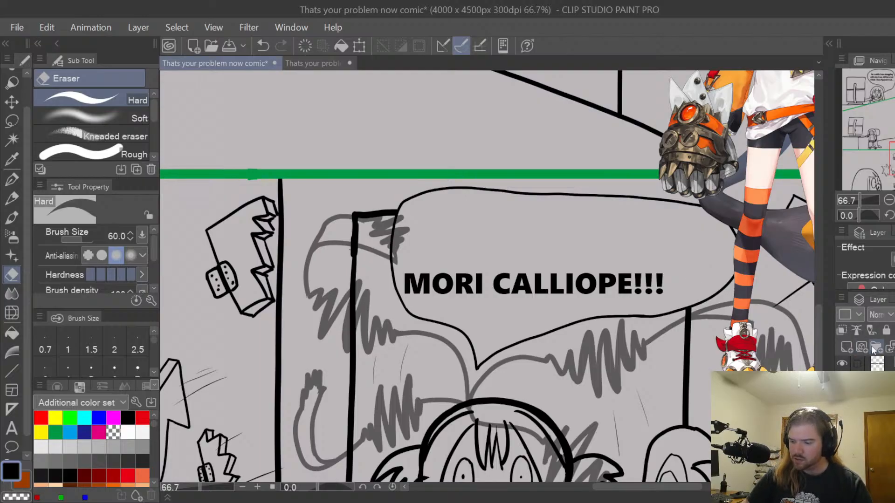
scroll(867, 364, up, 2)
click(843, 385)
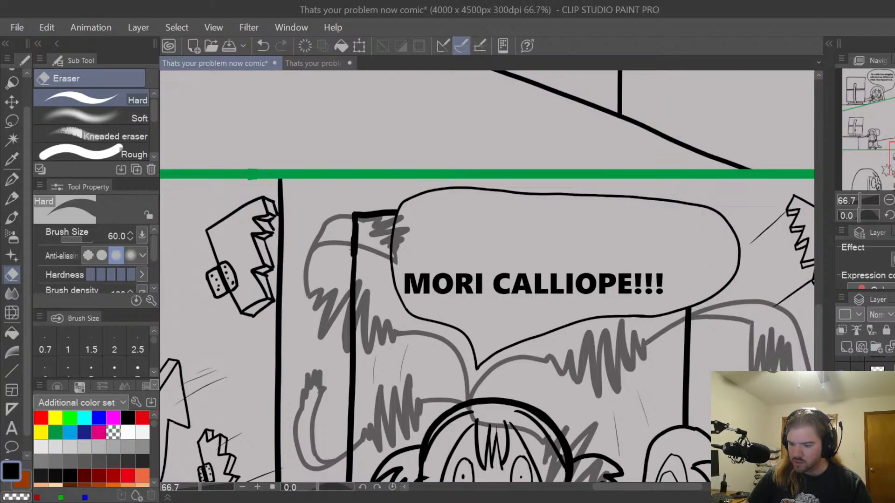
drag(679, 489, 683, 489)
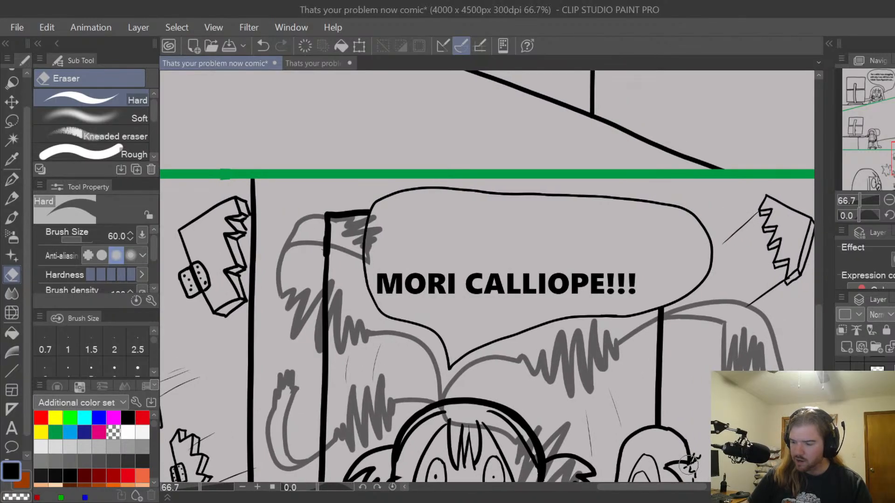
Reopen the "MORI CALLIOPE!!!" text, move it up within the bubble, and make its text box wider and shorter
scroll(867, 366, down, 2)
click(872, 366)
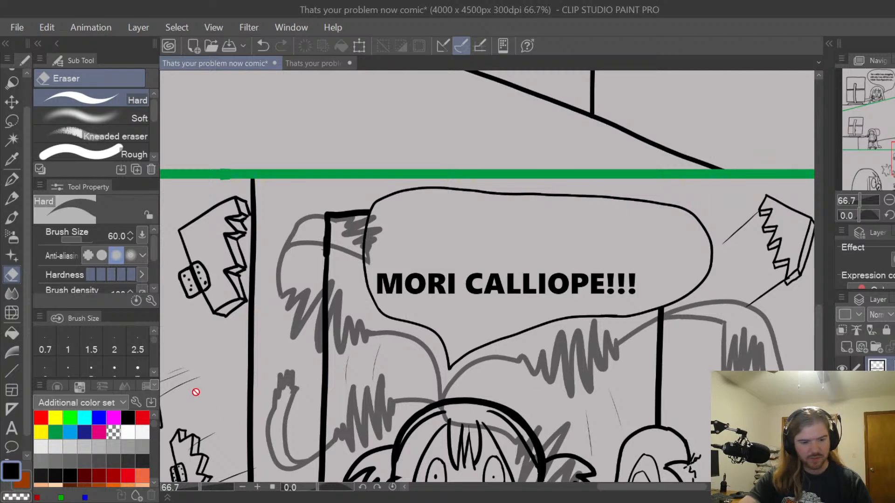
click(12, 427)
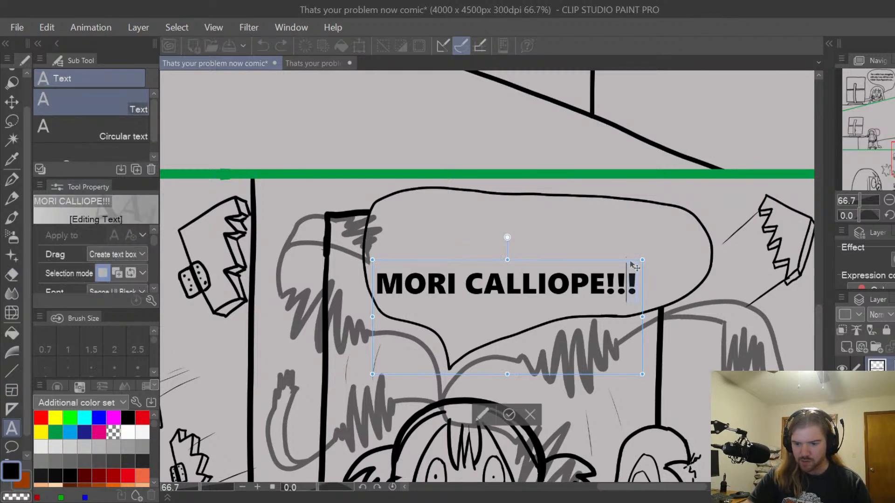
drag(631, 262, 630, 235)
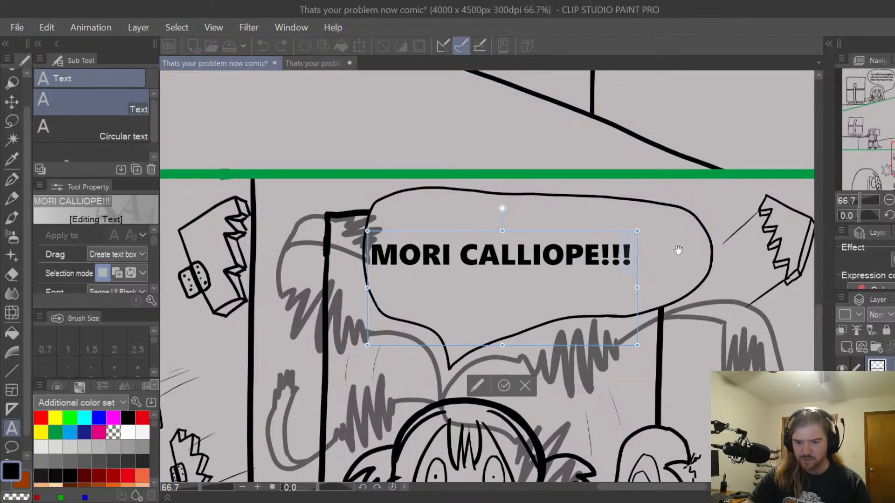
drag(641, 287, 722, 275)
drag(543, 345, 543, 290)
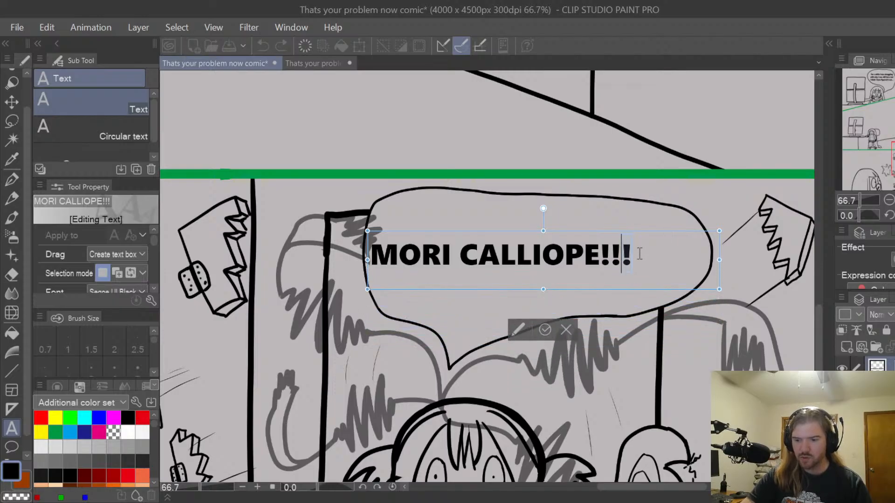
Enlarge the whole "MORI CALLIOPE!!!" text to size 27 and commit it
drag(637, 250, 373, 248)
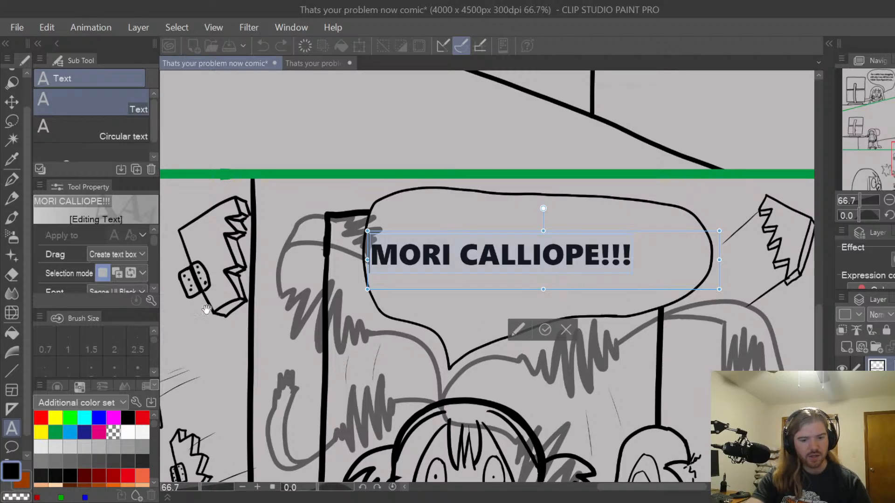
drag(157, 241, 155, 241)
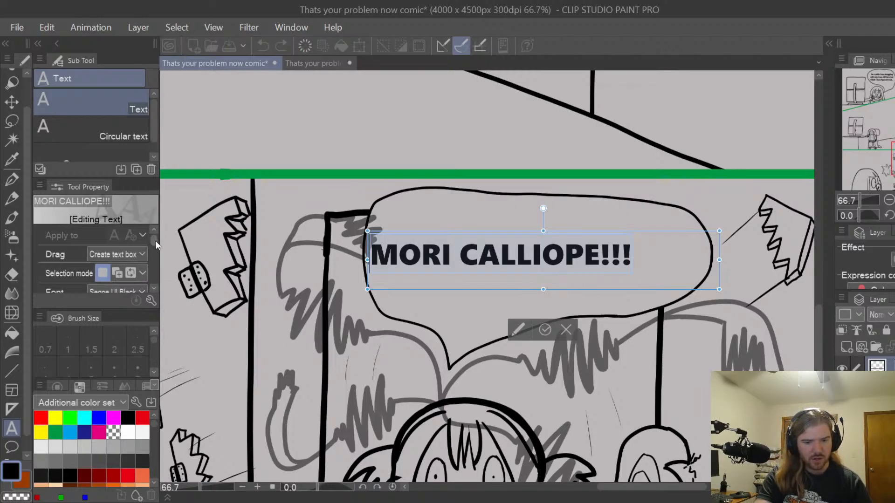
scroll(154, 254, down, 3)
click(131, 239)
click(131, 239)
click(132, 238)
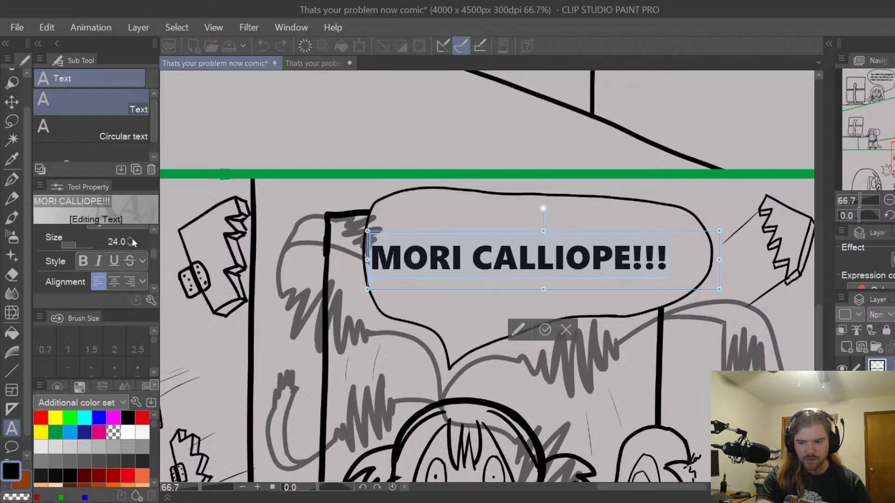
click(133, 238)
click(133, 238)
click(133, 238)
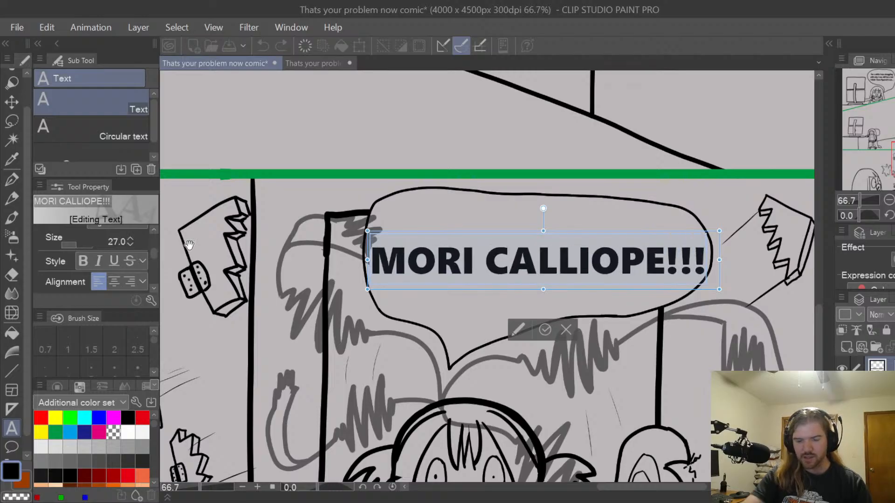
click(545, 330)
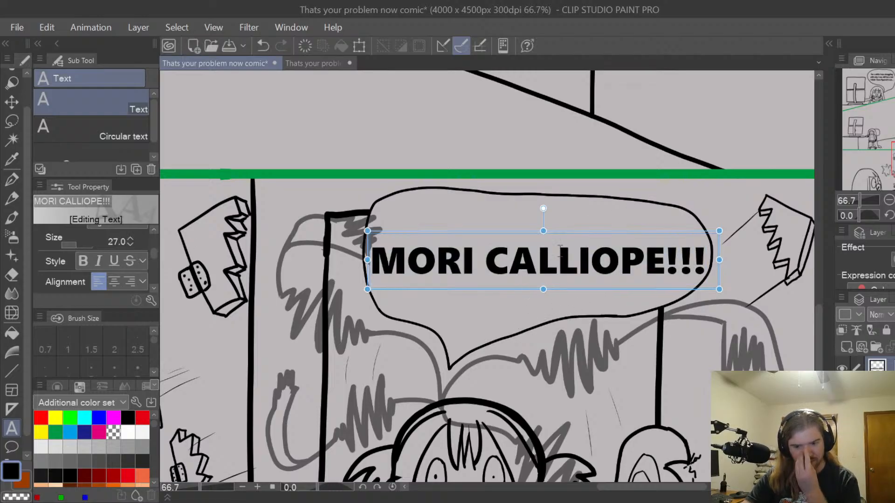
key(Escape)
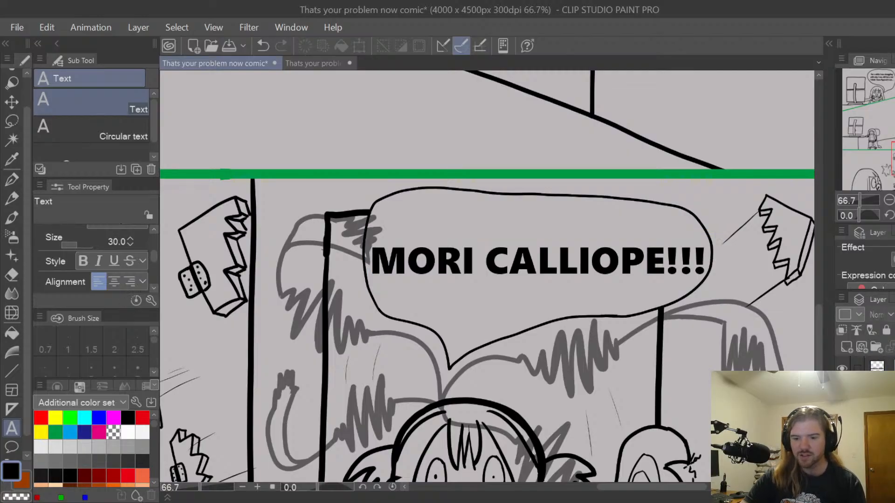
Examine the enlarged lettering against the bubble outline, up close and within the whole bottom panel
mouse_move(818, 316)
mouse_down()
mouse_move(818, 329)
mouse_move(818, 318)
mouse_up()
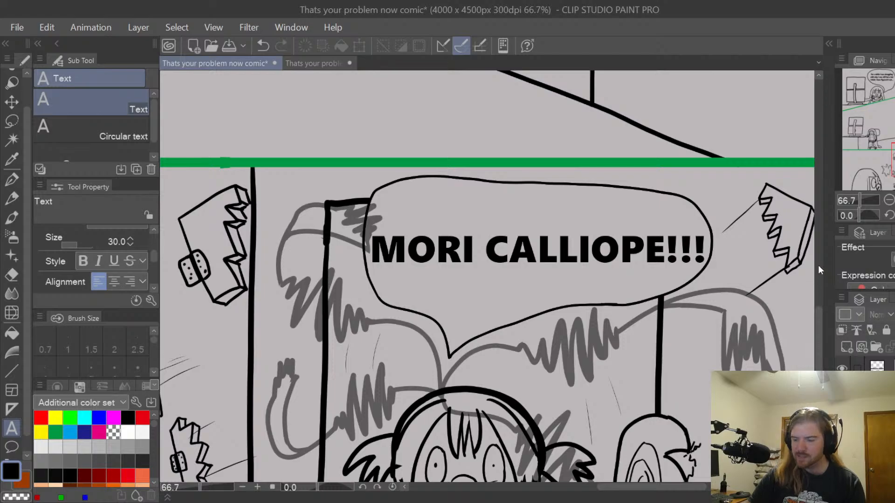
scroll(867, 364, down, 1)
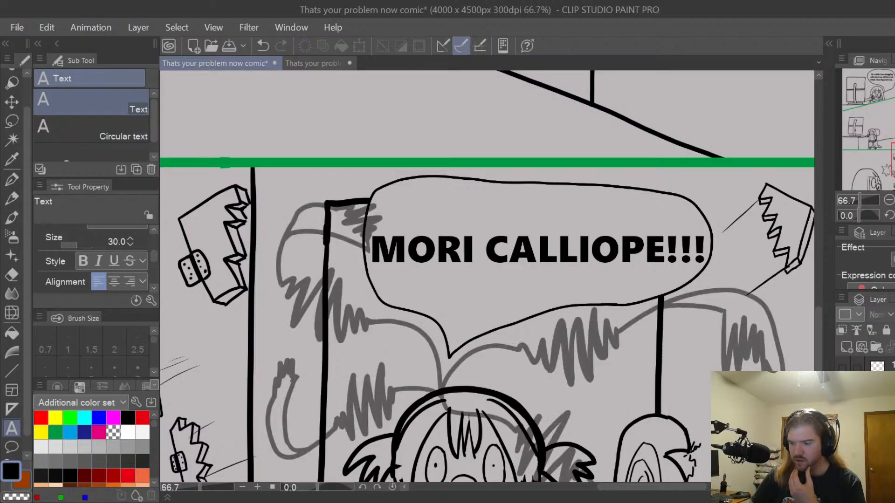
key(e)
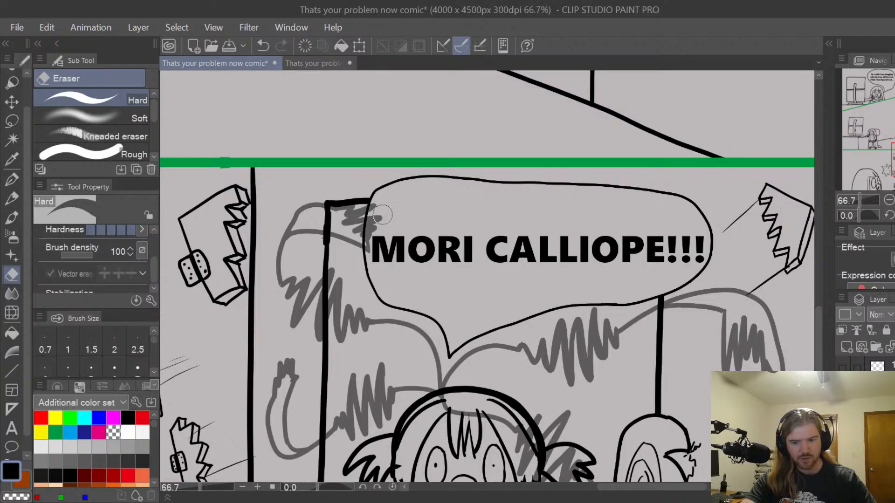
scroll(382, 215, up, 1)
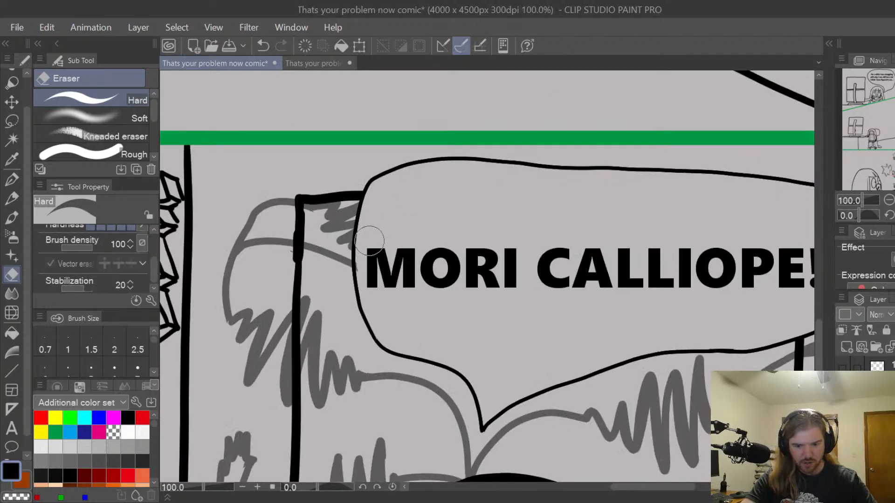
scroll(422, 186, down, 2)
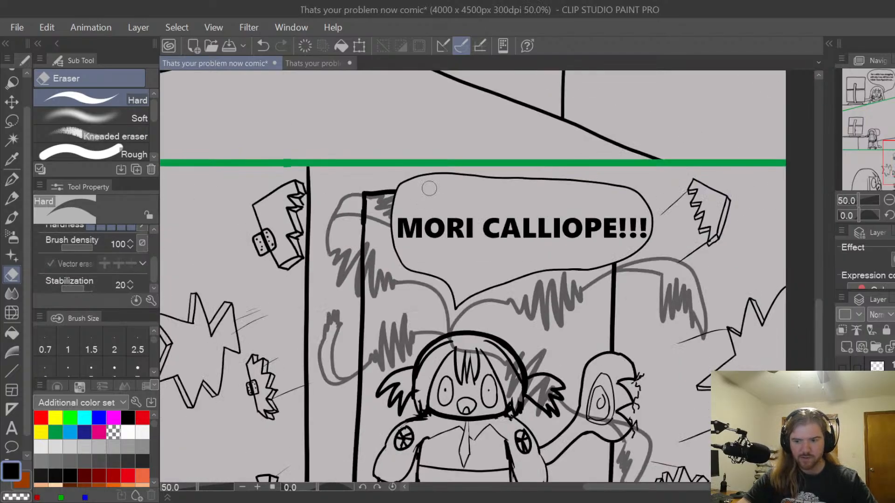
key(space)
drag(718, 372, 718, 270)
scroll(718, 269, down, 1)
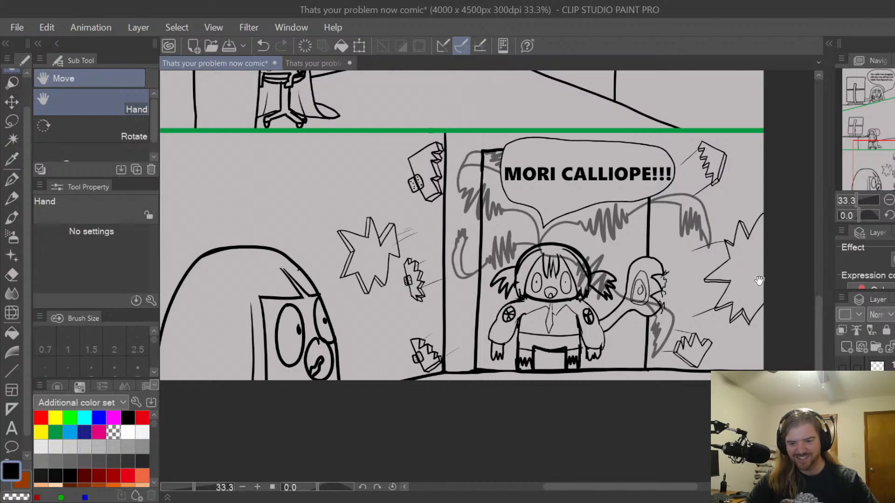
Examine the door-crash panel and the seated character in the middle of page one
scroll(746, 245, down, 1)
drag(743, 240, 710, 325)
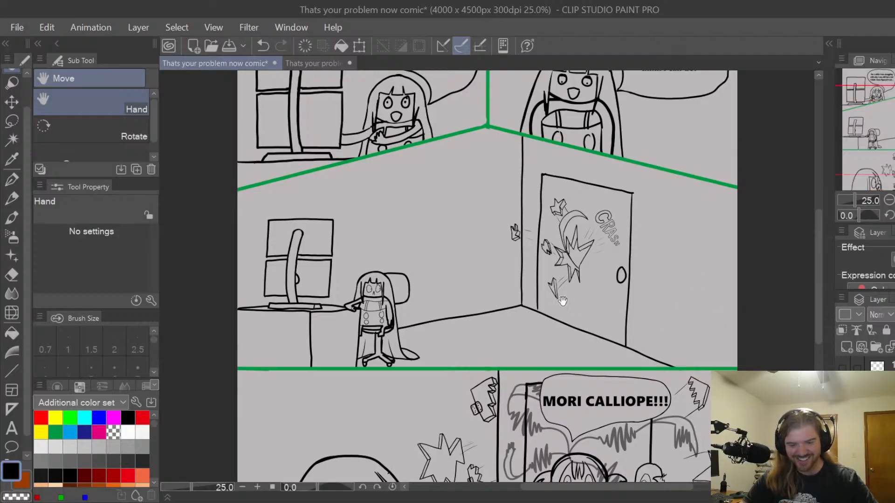
drag(486, 285, 603, 316)
scroll(512, 333, up, 2)
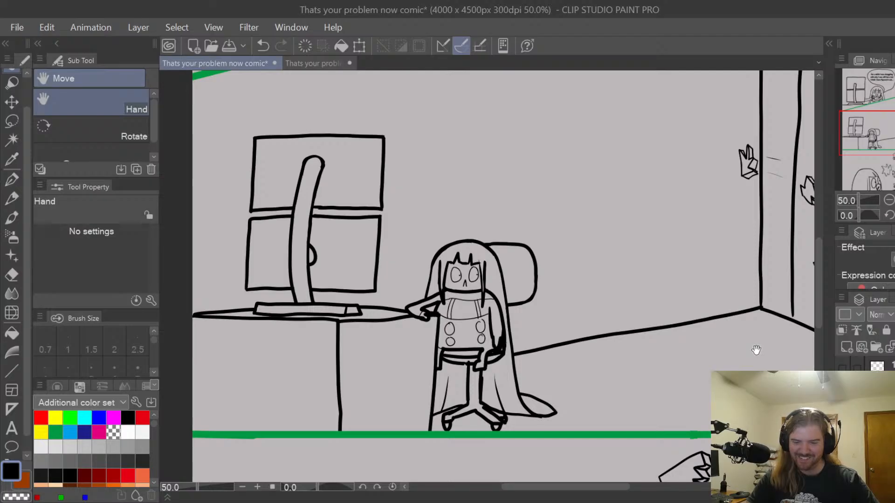
scroll(750, 339, down, 1)
drag(772, 326, 604, 339)
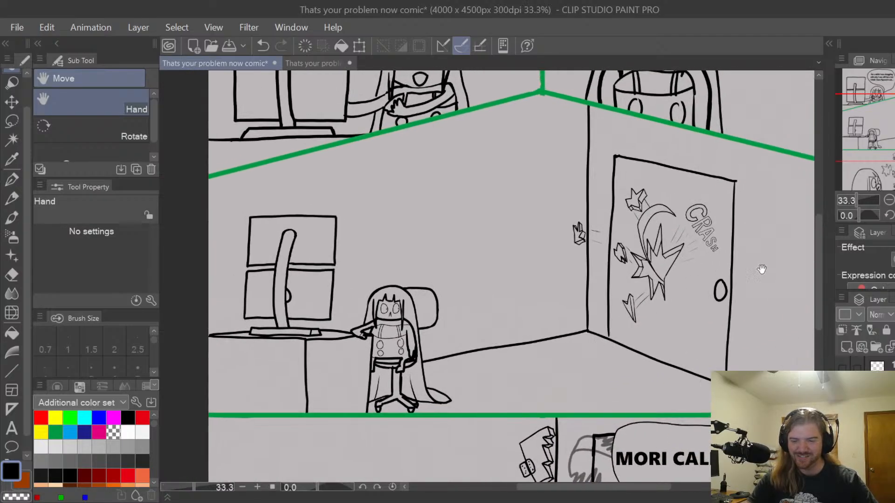
drag(767, 267, 683, 313)
drag(709, 264, 666, 313)
drag(688, 344, 680, 218)
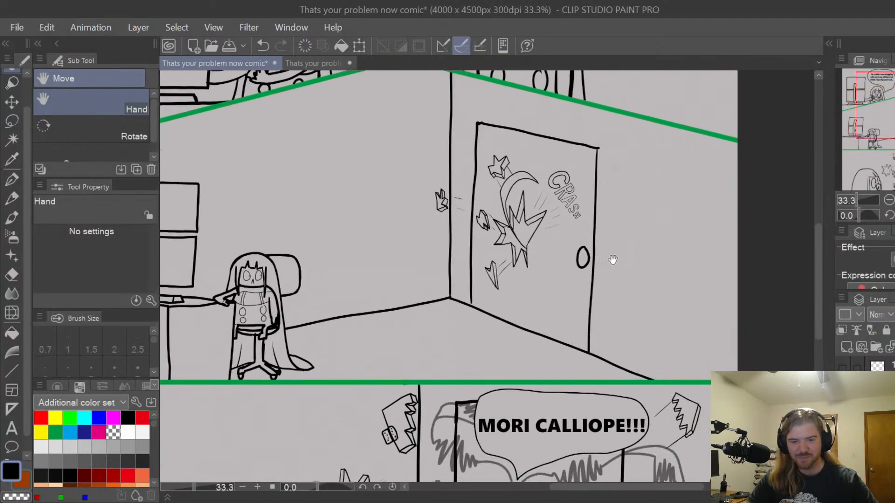
Switch to the page two comic and hide its light blue rough sketch layer
click(312, 63)
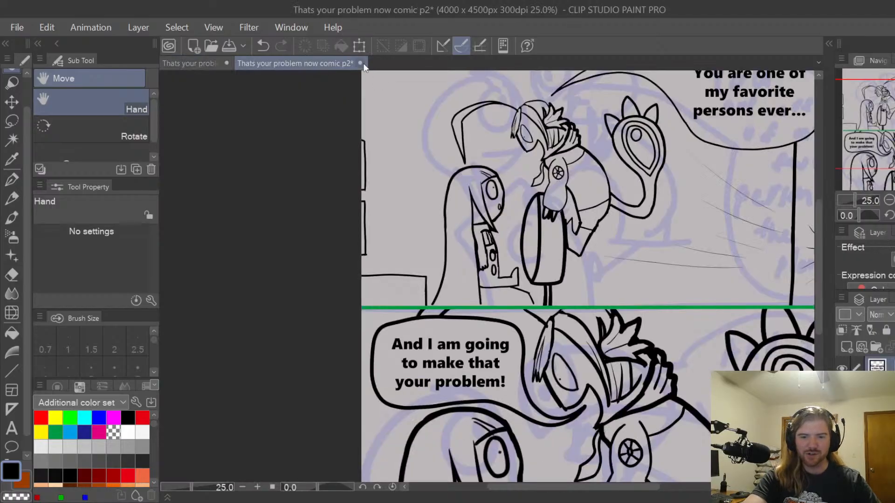
scroll(867, 420, down, 3)
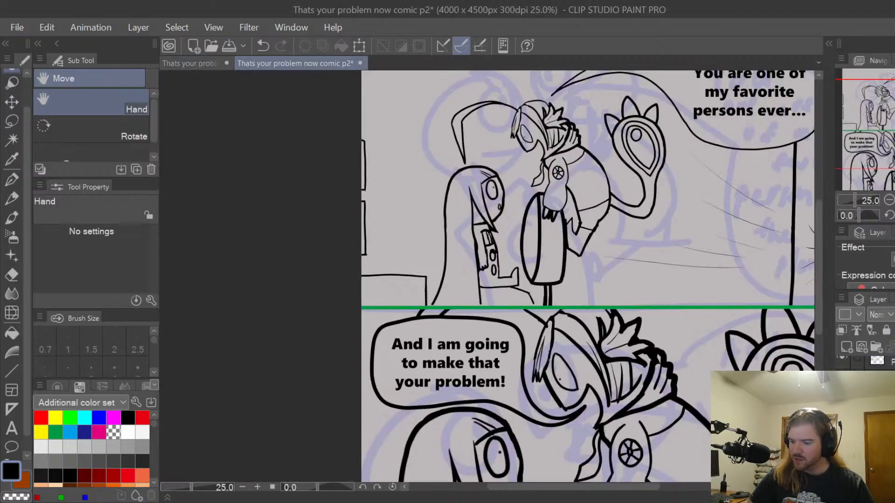
click(842, 434)
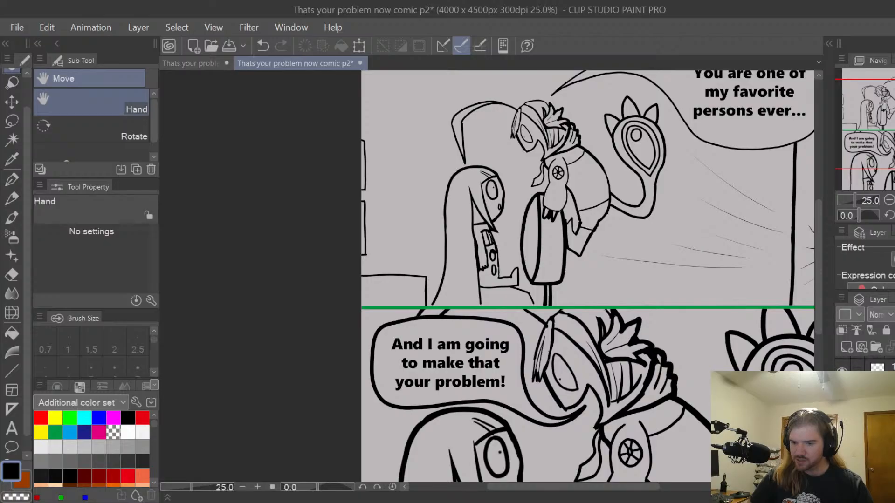
Review page two's line art and lettering in both panels, close up and as a whole page
drag(634, 487, 676, 487)
drag(818, 241, 821, 200)
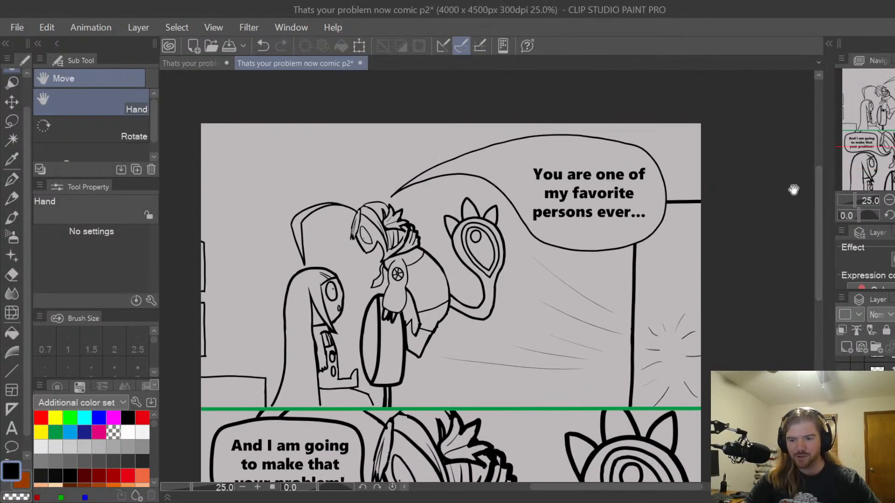
scroll(797, 196, down, 2)
scroll(804, 214, up, 2)
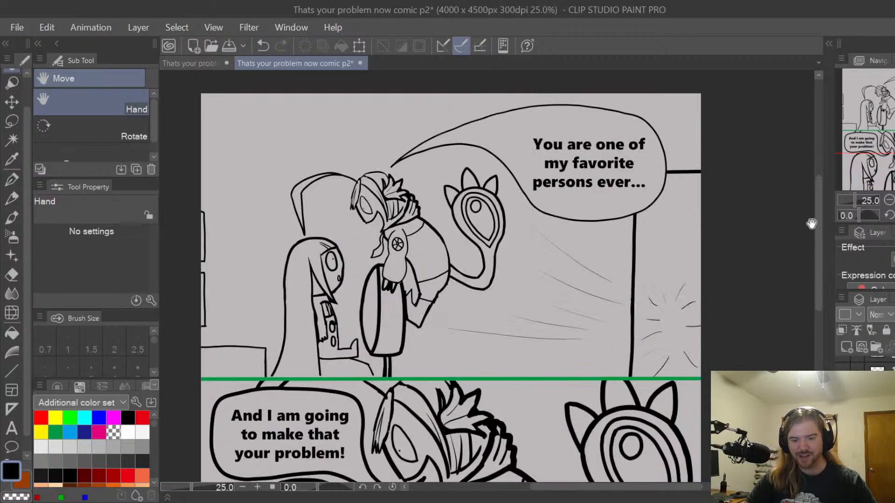
drag(820, 190, 821, 280)
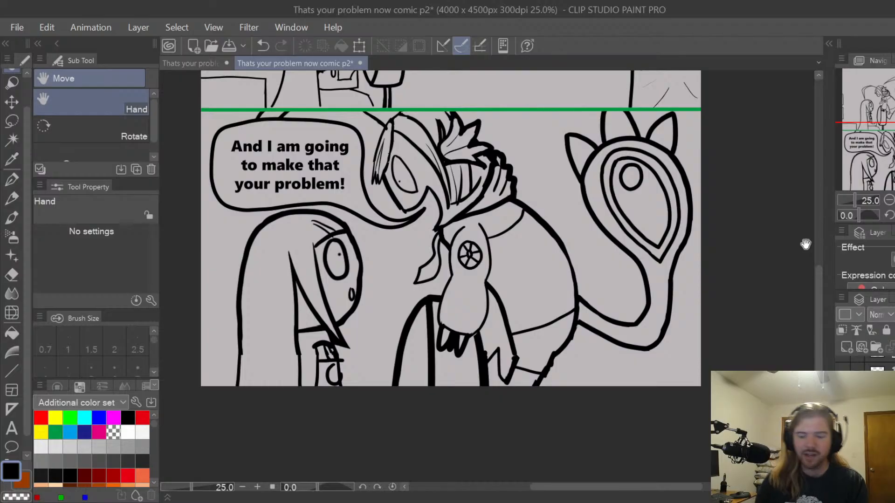
scroll(807, 251, down, 3)
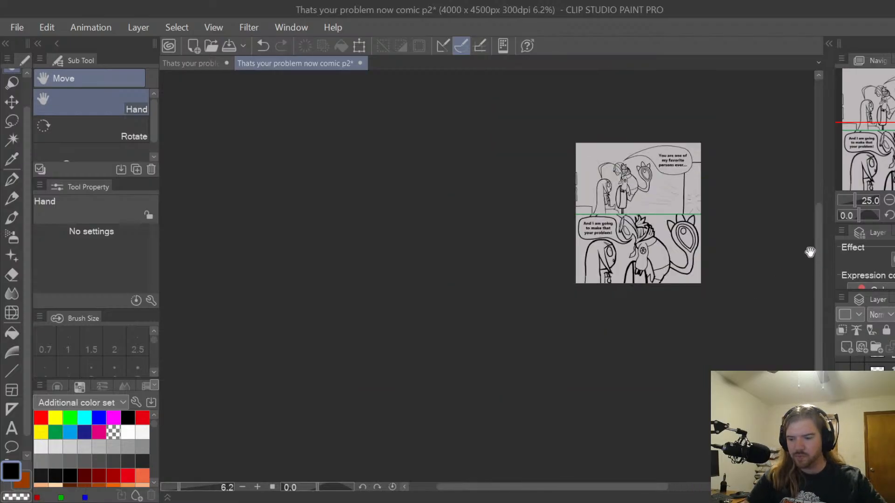
scroll(817, 284, up, 2)
drag(610, 484, 702, 484)
drag(820, 283, 829, 218)
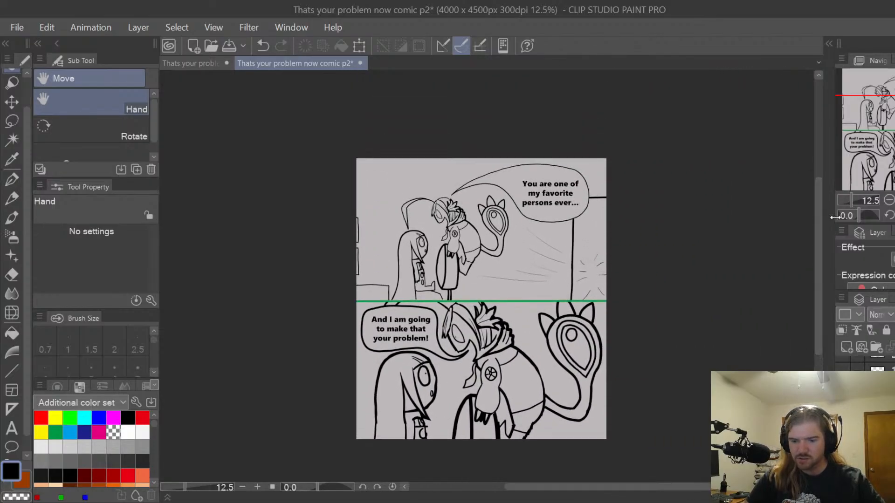
scroll(807, 232, up, 2)
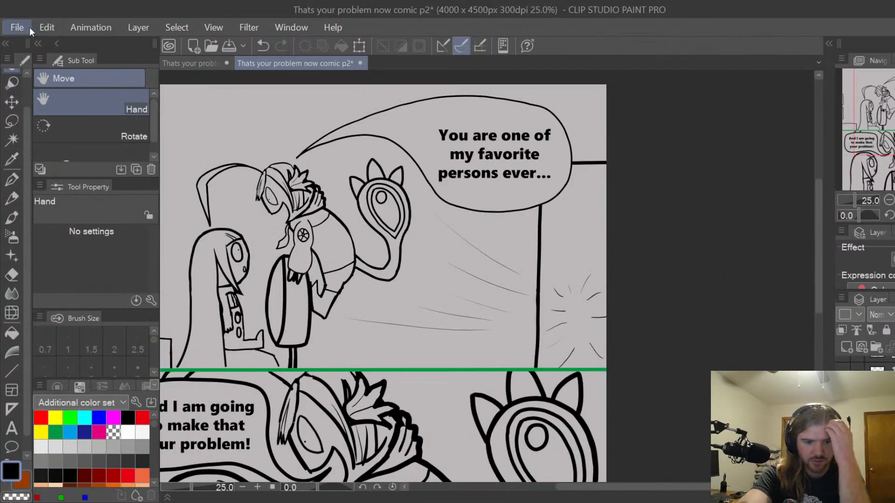
Create a new 4000 x 4500 px, 300 dpi canvas named "Thats your problem now comic p3"
click(139, 52)
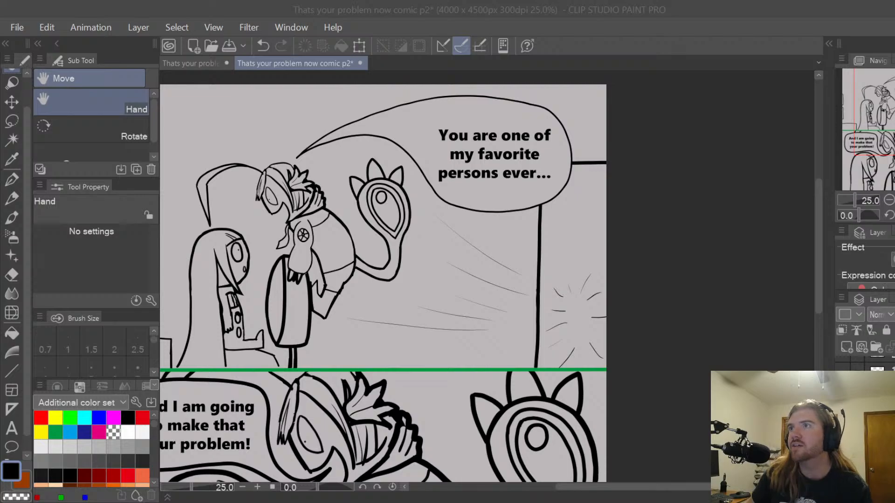
key(Return)
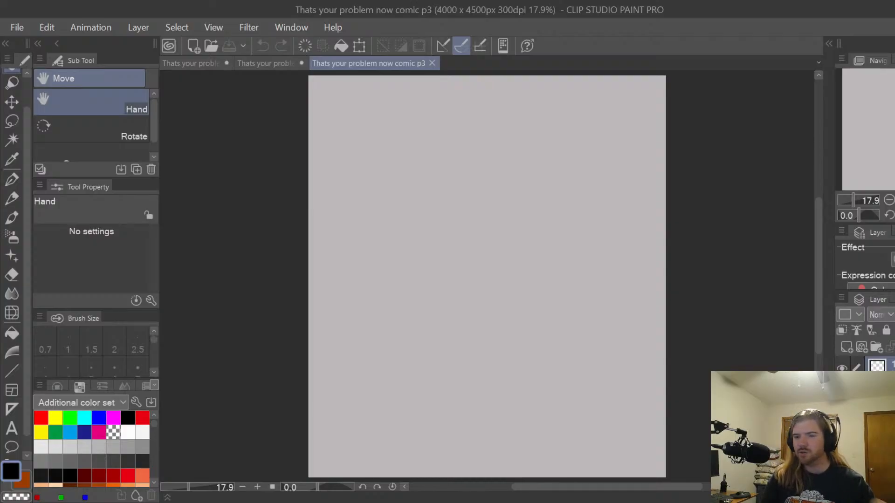
Set up the G-pen in blue with a brush size of 120 for rough sketching
click(99, 418)
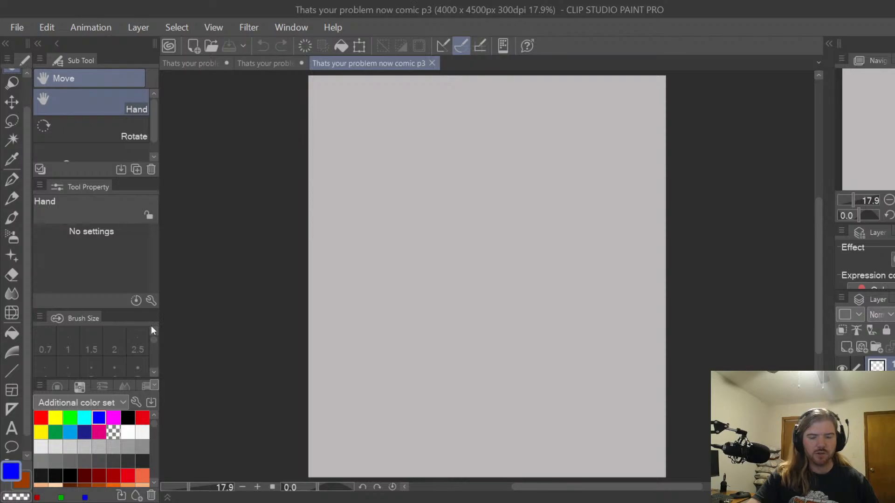
key(p)
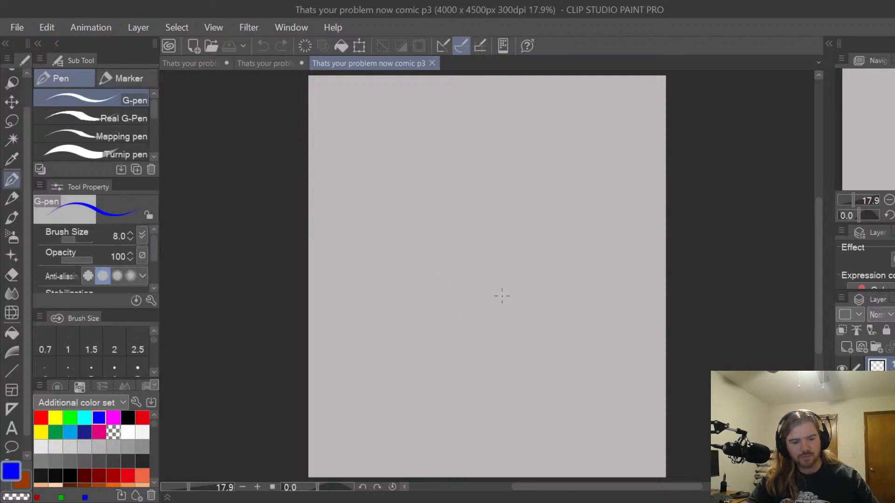
key(bracketright)
key(bracketright)
key(bracketright)
key(bracketright)
key(bracketright)
key(bracketright)
key(bracketright)
key(bracketright)
key(bracketright)
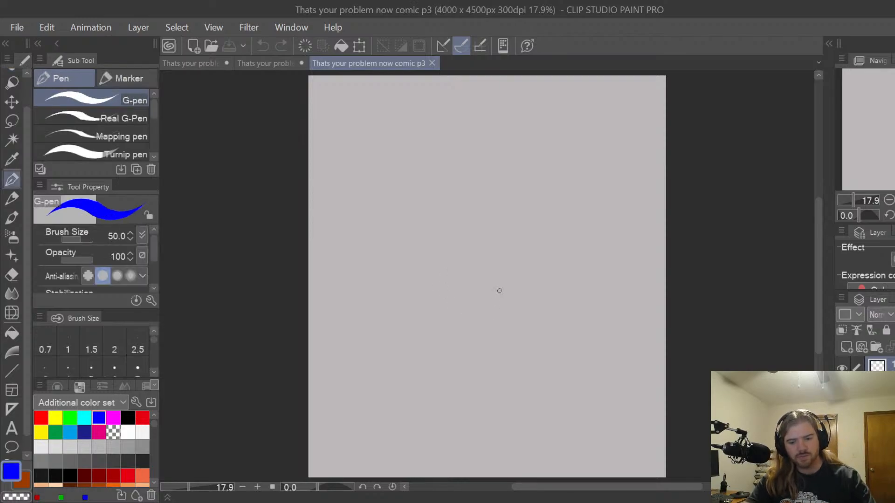
key(bracketright)
key(bracketright)
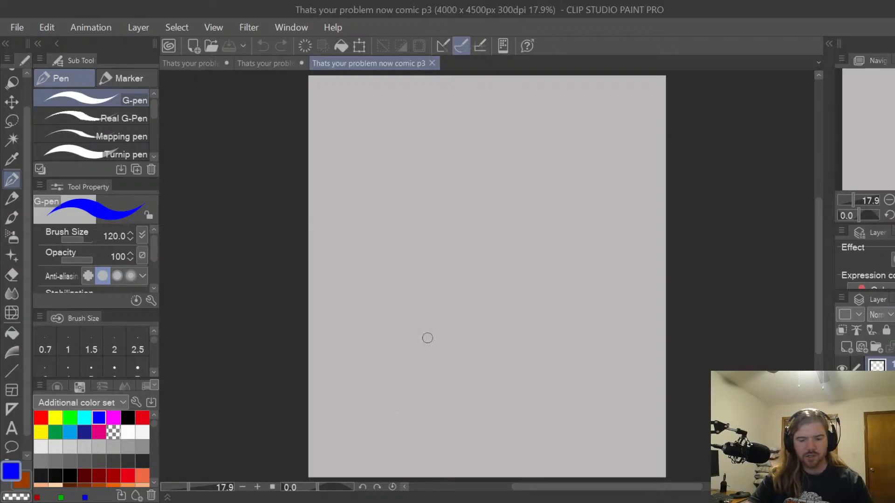
mouse_move(348, 469)
mouse_down()
mouse_move(351, 415)
mouse_move(443, 324)
mouse_up()
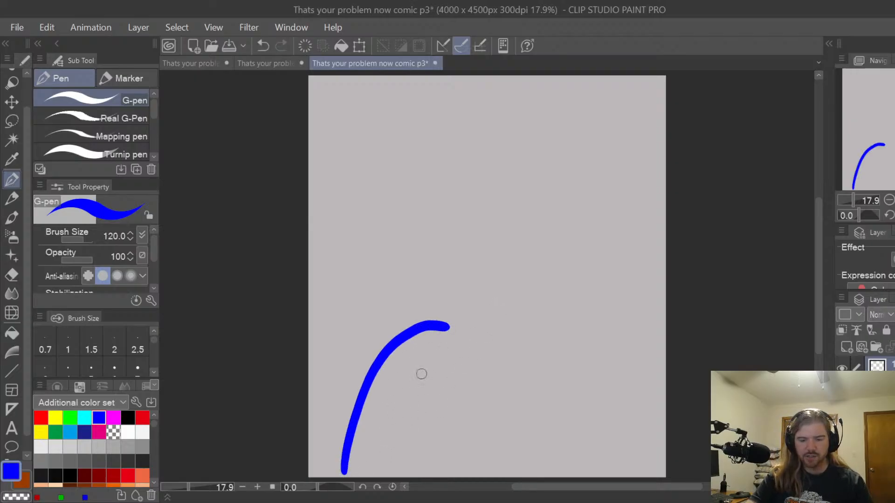
key(ctrl+z)
mouse_move(339, 472)
mouse_down()
mouse_move(357, 358)
mouse_move(404, 313)
mouse_move(509, 305)
mouse_move(603, 332)
mouse_up()
key(ctrl+z)
mouse_move(336, 478)
mouse_down()
mouse_move(359, 377)
mouse_move(383, 353)
mouse_move(474, 333)
mouse_move(548, 332)
mouse_move(604, 345)
mouse_move(621, 387)
mouse_move(622, 471)
mouse_up()
key(ctrl+z)
Sketch a wide shoulder arch along the page's lower part and a large rounded head outline overlapping it above
mouse_move(340, 475)
mouse_down()
mouse_move(347, 411)
mouse_move(381, 355)
mouse_move(453, 325)
mouse_move(517, 325)
mouse_move(589, 354)
mouse_move(619, 394)
mouse_move(634, 477)
mouse_up()
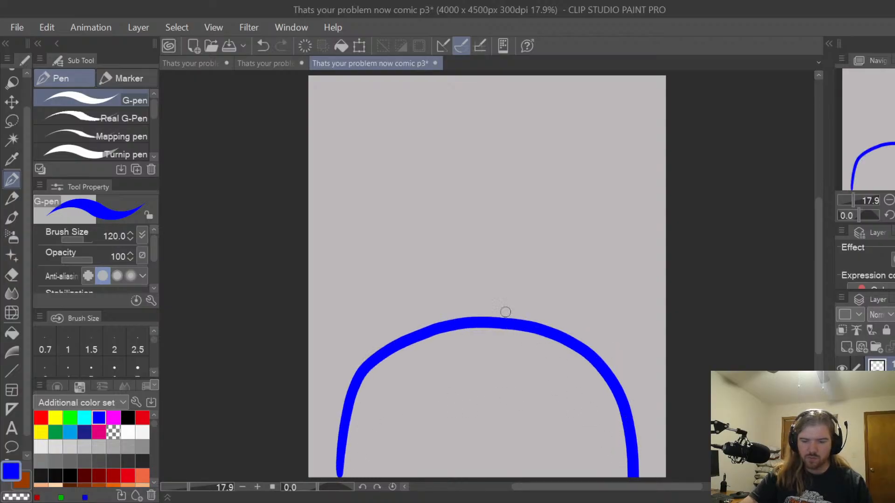
mouse_move(403, 157)
mouse_down()
mouse_move(359, 194)
mouse_move(362, 291)
mouse_move(423, 339)
mouse_move(493, 352)
mouse_move(559, 344)
mouse_move(608, 312)
mouse_move(619, 253)
mouse_move(586, 197)
mouse_move(531, 167)
mouse_move(415, 156)
mouse_move(569, 161)
mouse_move(610, 188)
mouse_move(630, 238)
mouse_move(619, 299)
mouse_move(579, 341)
mouse_move(536, 352)
mouse_up()
Erase the stray doubled line inside the head's upper right curve with the Hard eraser at size 150
key(e)
mouse_move(616, 276)
mouse_down()
mouse_move(623, 258)
mouse_move(614, 231)
mouse_up()
key(bracketright)
key(bracketright)
key(bracketright)
key(bracketright)
key(bracketright)
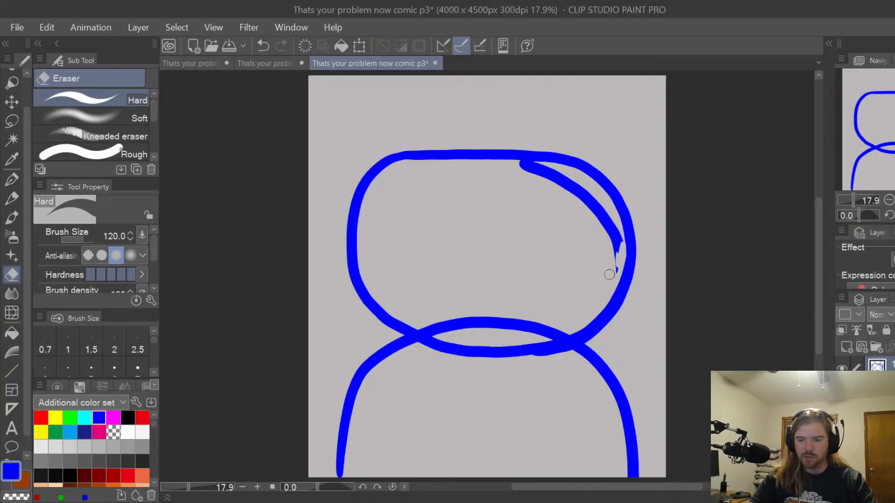
mouse_move(610, 276)
mouse_down()
mouse_move(610, 225)
mouse_move(602, 234)
mouse_move(577, 185)
mouse_move(525, 166)
mouse_up()
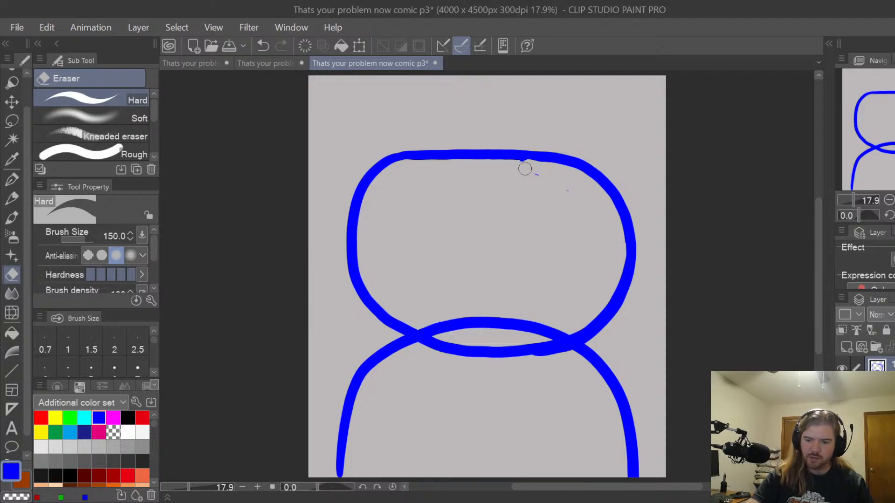
Sketch two long hair strands down the left side of the face with the blue G-pen, reaching past the shoulder line
key(p)
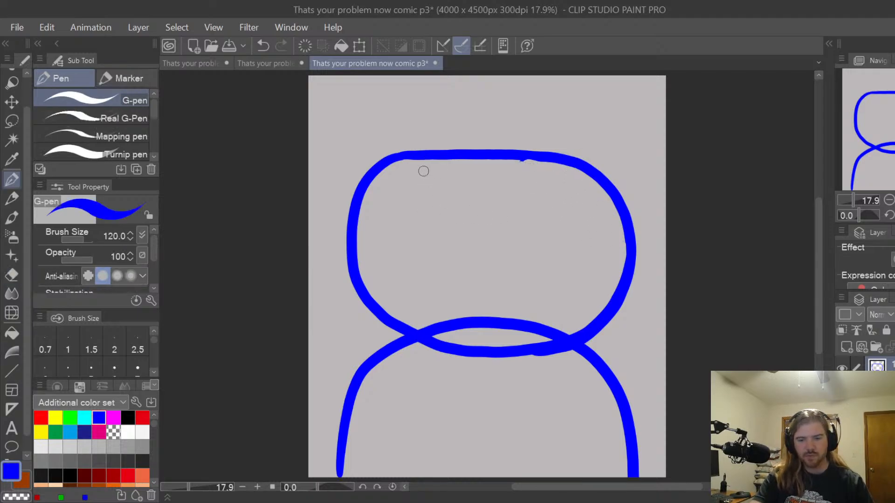
mouse_move(419, 195)
mouse_down()
mouse_move(407, 270)
mouse_move(429, 408)
mouse_move(394, 272)
mouse_move(394, 227)
mouse_up()
key(ctrl+z)
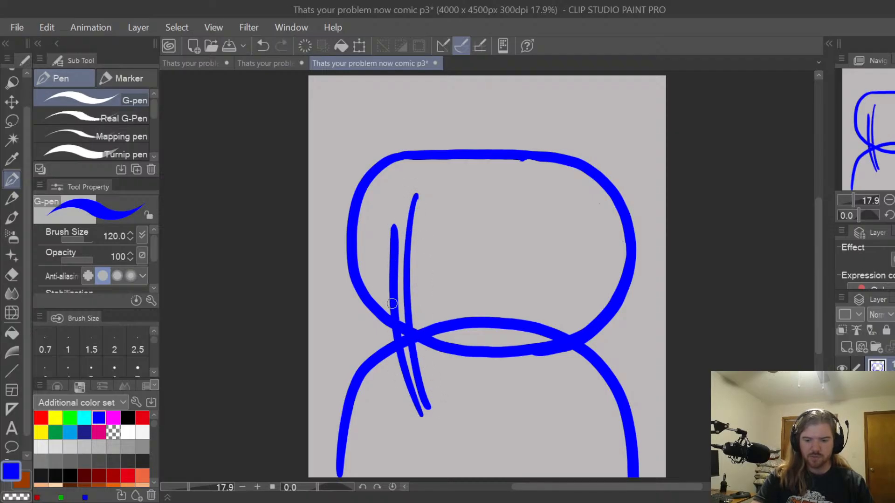
drag(392, 321, 350, 474)
key(ctrl+z)
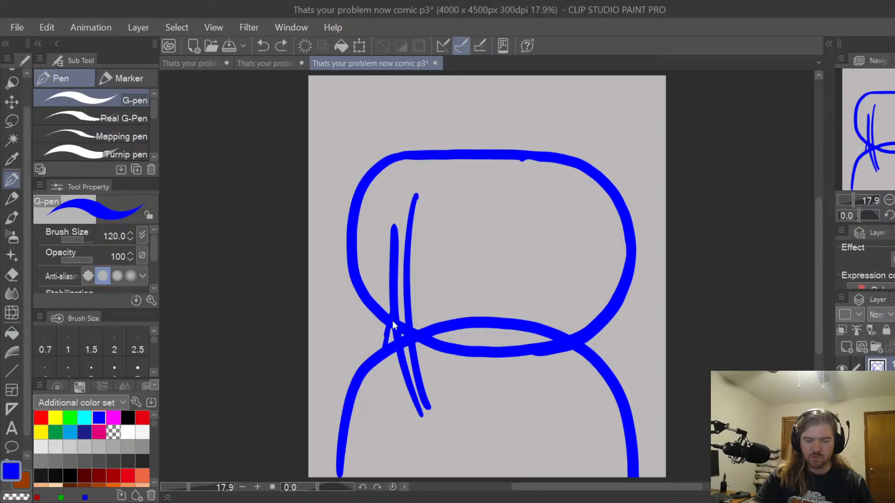
key(ctrl+z)
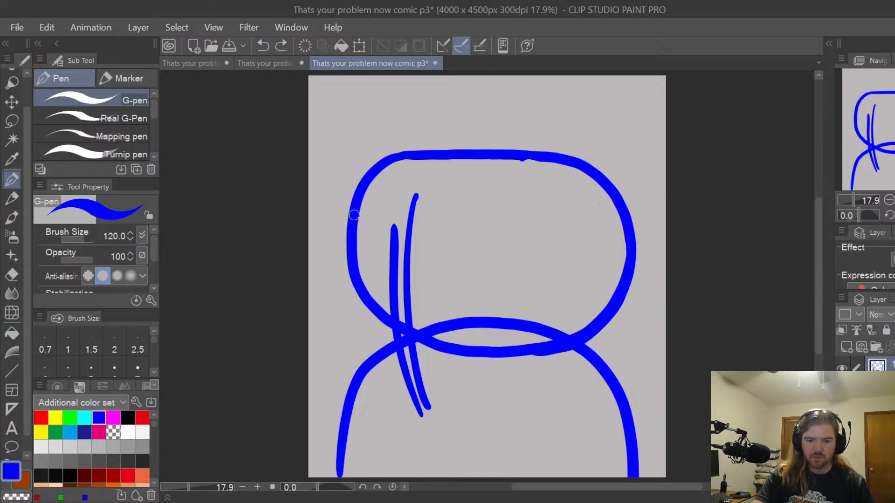
Draw the long outer hair lines from both sides of the head down to the page's lower edge
drag(356, 216, 323, 476)
key(ctrl+z)
drag(354, 216, 312, 475)
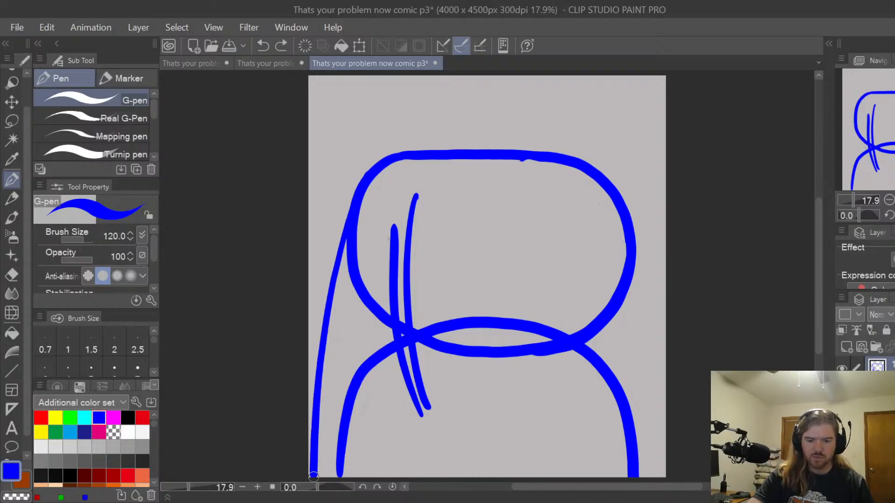
mouse_move(619, 188)
mouse_down()
mouse_move(652, 319)
mouse_move(655, 476)
mouse_up()
key(ctrl+z)
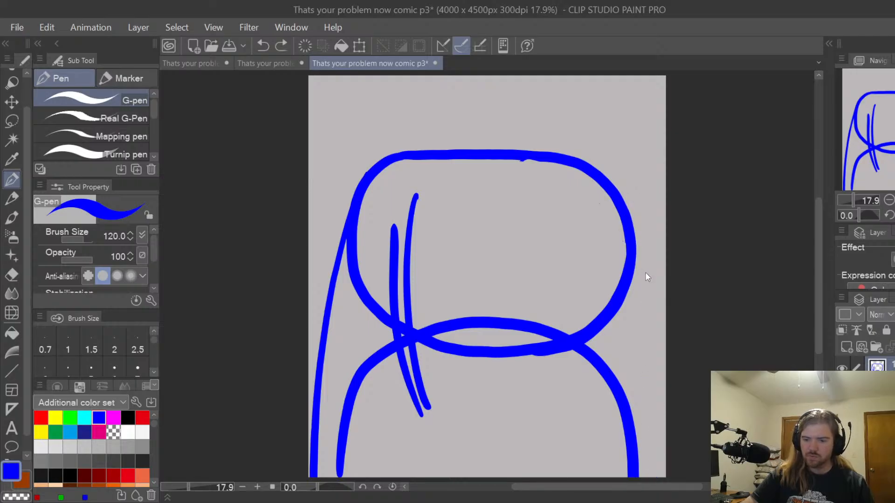
mouse_move(617, 202)
mouse_down()
mouse_move(646, 305)
mouse_move(655, 476)
mouse_up()
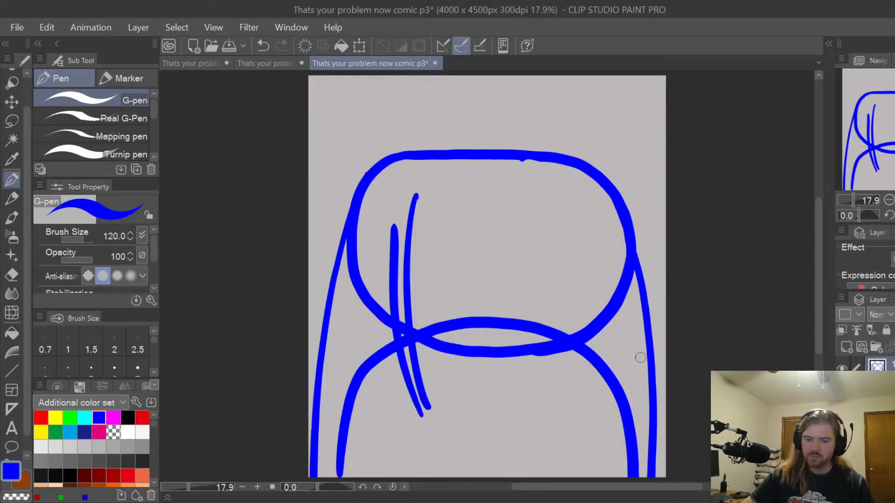
Sketch two matching hair strands down the right side of the face, meeting below the shoulder line
drag(559, 202, 532, 428)
key(ctrl+z)
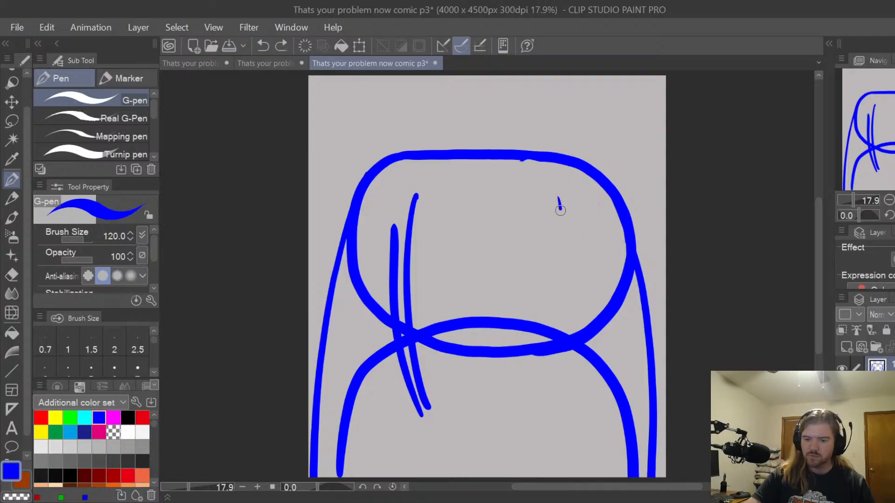
mouse_move(558, 198)
mouse_down()
mouse_move(542, 409)
mouse_move(583, 260)
mouse_move(584, 216)
mouse_up()
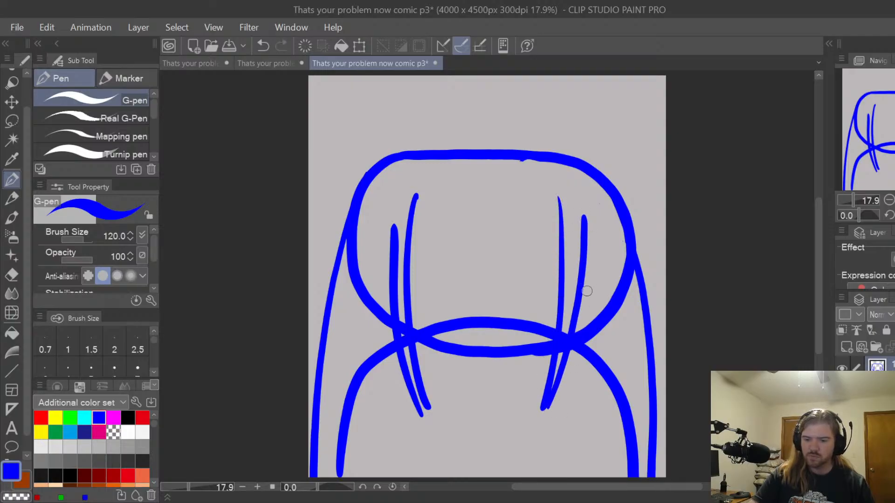
Erase the head outline's lower curves beside the face and the body lines crossing inside both pairs of hair strands
key(e)
mouse_move(592, 323)
mouse_down()
mouse_move(582, 336)
mouse_move(600, 314)
mouse_move(623, 308)
mouse_move(627, 277)
mouse_up()
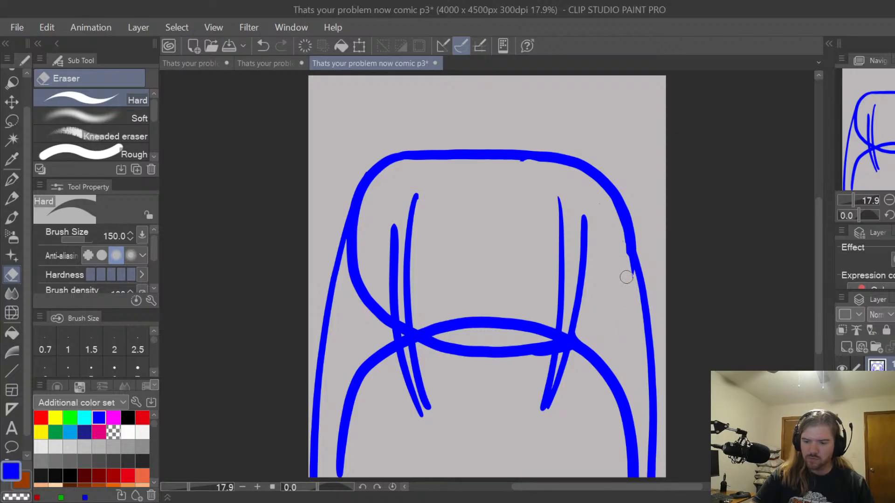
mouse_move(378, 319)
mouse_down()
mouse_move(379, 338)
mouse_move(366, 310)
mouse_move(371, 236)
mouse_up()
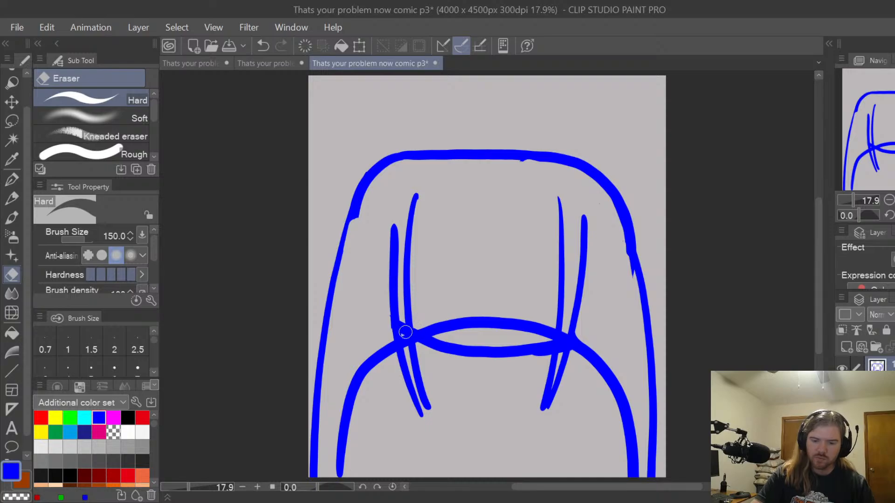
drag(563, 332, 561, 343)
drag(406, 321, 405, 347)
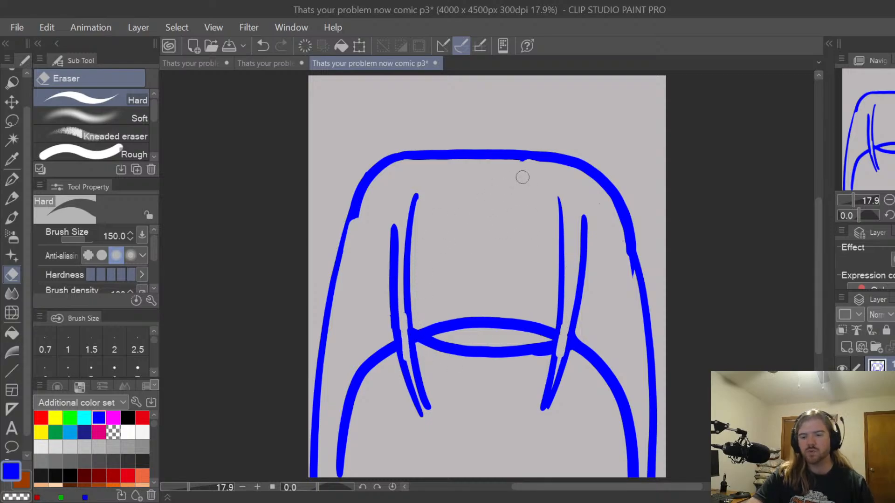
Draw straight bangs with two pointed notches across the forehead and erase the upper curve crossing above the chin line
mouse_move(409, 233)
mouse_down()
mouse_move(516, 241)
mouse_move(521, 225)
mouse_move(522, 237)
mouse_move(565, 236)
mouse_up()
key(p)
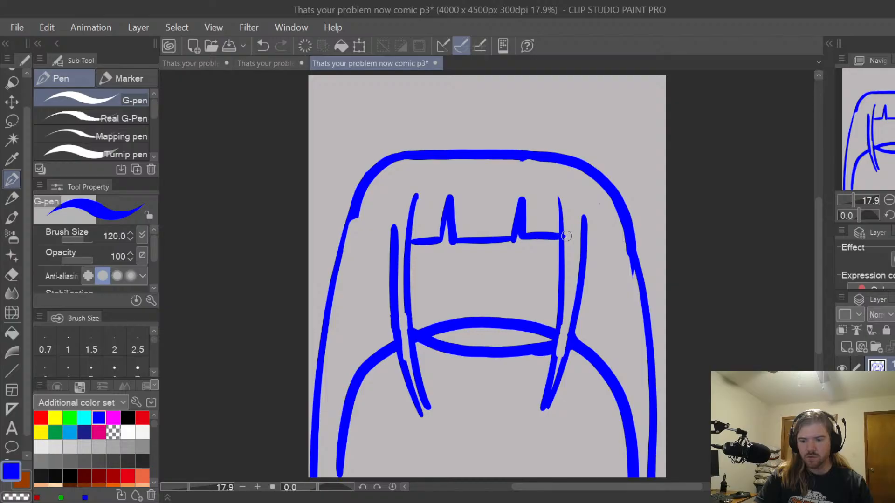
key(e)
mouse_move(438, 326)
mouse_down()
mouse_move(424, 332)
mouse_move(494, 314)
mouse_move(517, 322)
mouse_move(466, 316)
mouse_move(527, 318)
mouse_move(548, 331)
mouse_move(538, 326)
mouse_up()
key(p)
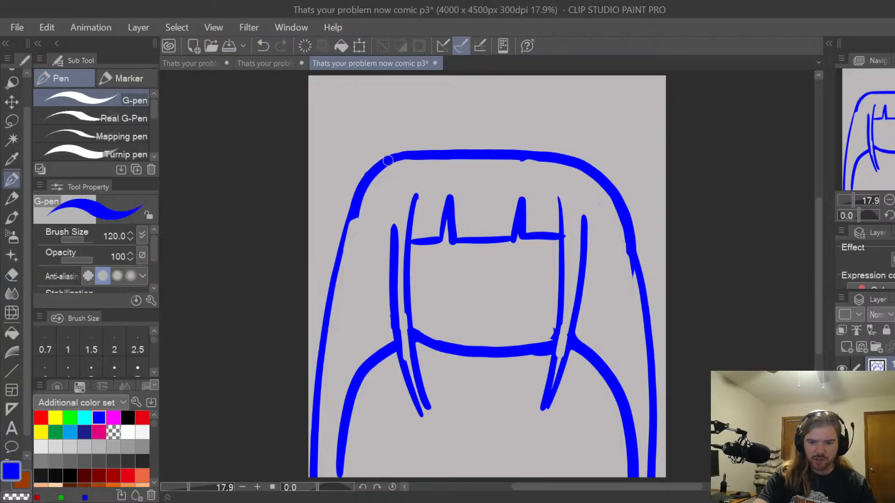
mouse_move(385, 159)
mouse_down()
mouse_move(487, 138)
mouse_move(541, 133)
mouse_up()
key(ctrl+z)
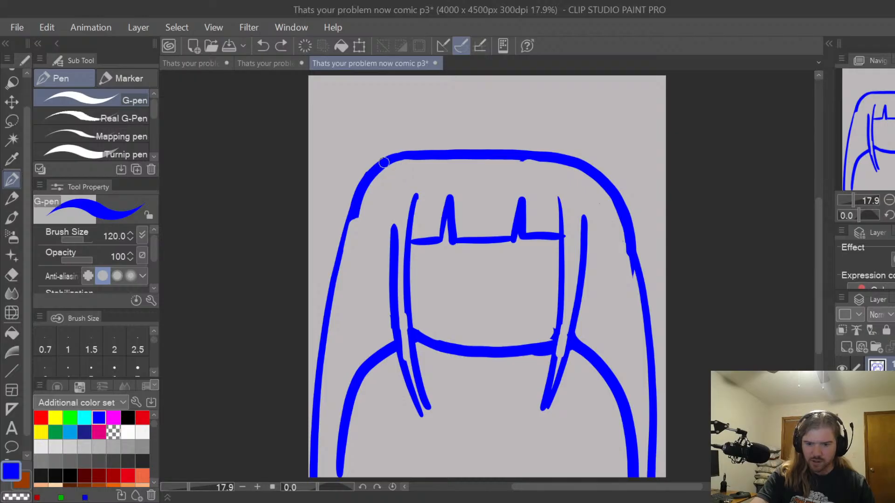
mouse_move(384, 163)
mouse_down()
mouse_move(438, 141)
mouse_move(509, 134)
mouse_move(582, 153)
mouse_move(615, 193)
mouse_up()
key(ctrl+z)
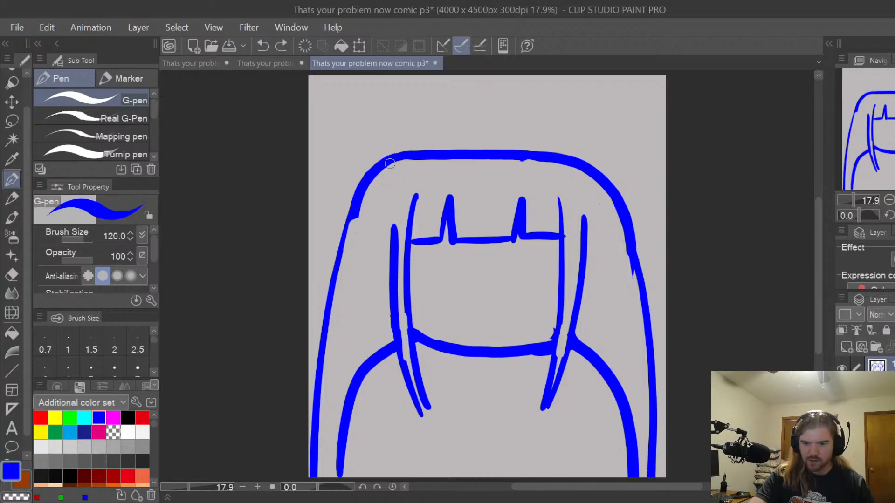
Redraw the top of the head as a higher rounded arc and erase the old flat line beneath it
mouse_move(391, 155)
mouse_down()
mouse_move(456, 137)
mouse_move(538, 144)
mouse_move(593, 169)
mouse_move(624, 213)
mouse_up()
key(e)
mouse_move(554, 174)
mouse_down()
mouse_move(490, 152)
mouse_move(517, 166)
mouse_move(481, 156)
mouse_move(456, 172)
mouse_move(440, 163)
mouse_move(446, 153)
mouse_move(407, 160)
mouse_move(392, 174)
mouse_up()
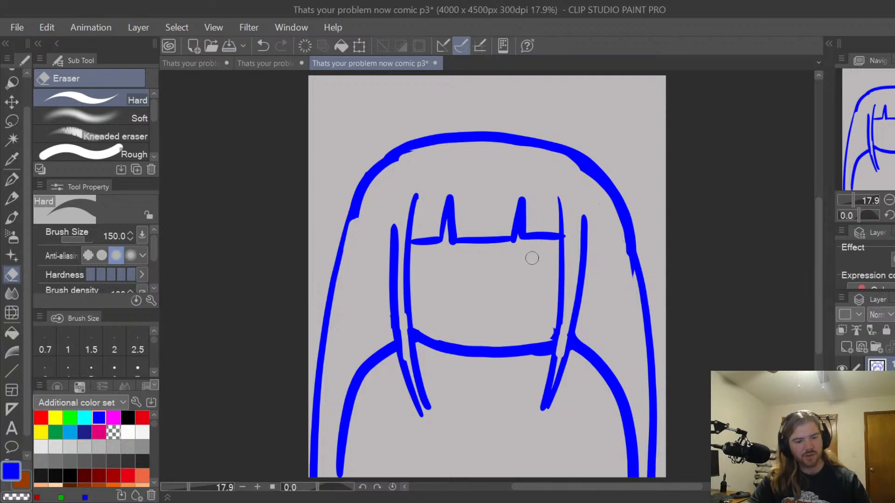
Draw two oval eyes below the bangs with the G-pen at size 70, adding half-lowered eyelid lines and small side-glancing pupils
key(p)
key(bracketleft)
key(bracketleft)
key(bracketleft)
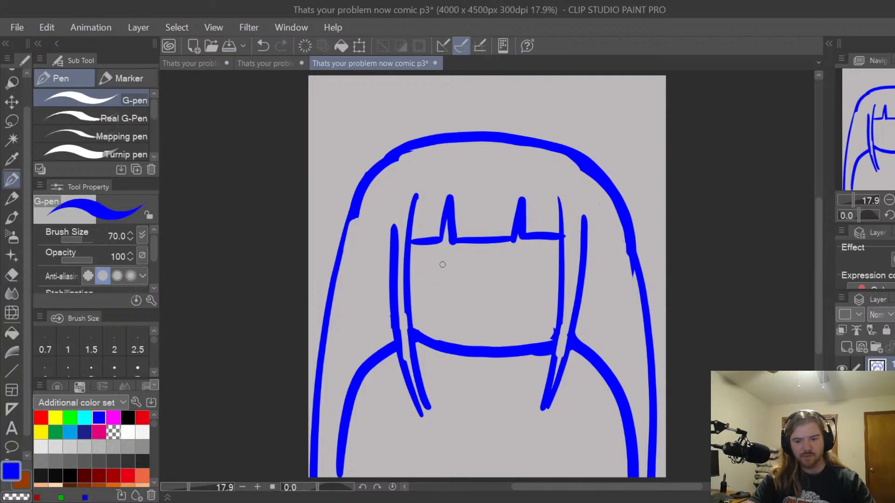
mouse_move(433, 257)
mouse_down()
mouse_move(459, 262)
mouse_move(440, 254)
mouse_move(436, 313)
mouse_move(445, 254)
mouse_move(425, 289)
mouse_move(448, 254)
mouse_up()
key(ctrl+z)
key(ctrl+z)
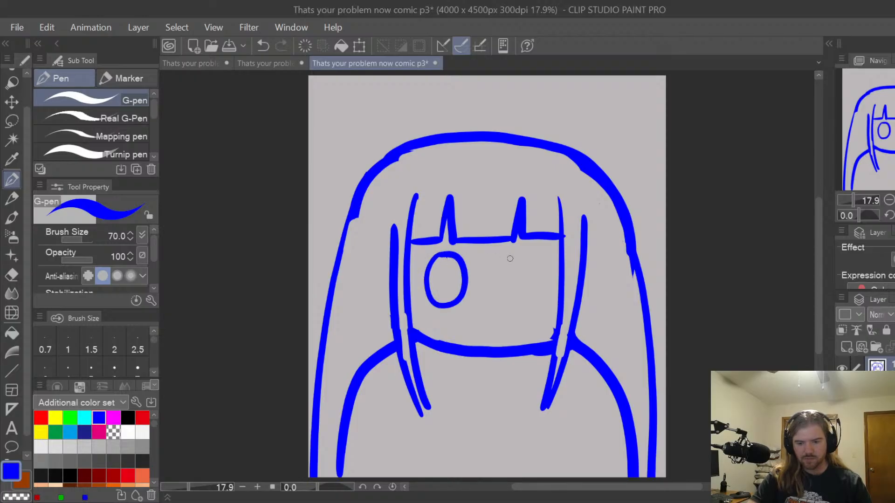
mouse_move(528, 258)
mouse_down()
mouse_move(544, 303)
mouse_move(528, 254)
mouse_up()
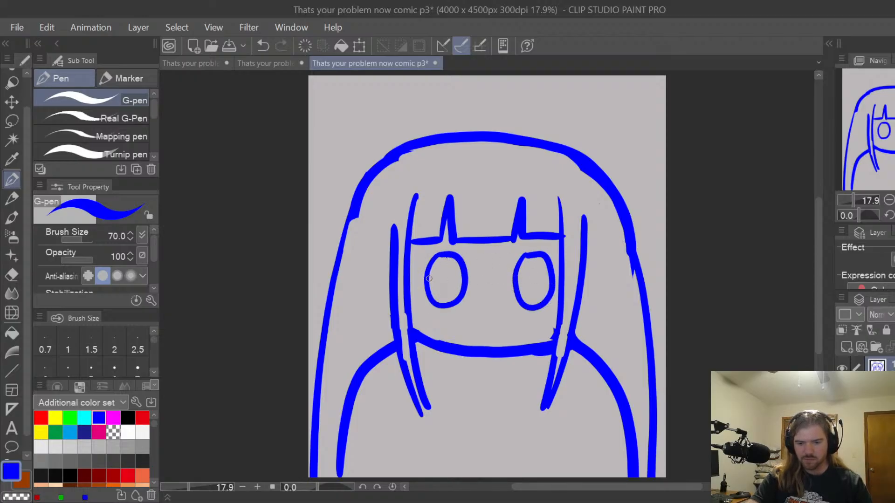
drag(428, 278, 551, 276)
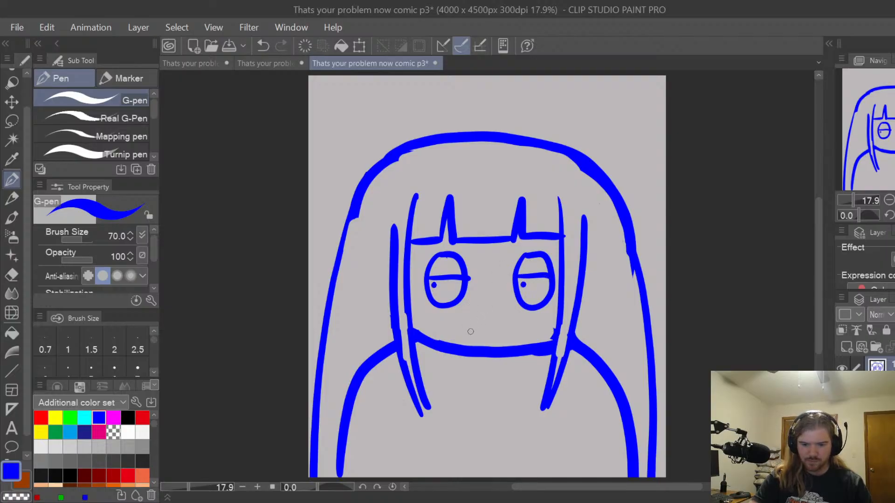
Draw a small open smiling mouth between and below the eyes
mouse_move(460, 321)
mouse_down()
mouse_move(506, 316)
mouse_move(476, 320)
mouse_move(502, 329)
mouse_move(515, 314)
mouse_up()
key(ctrl+z)
key(ctrl+z)
key(ctrl+z)
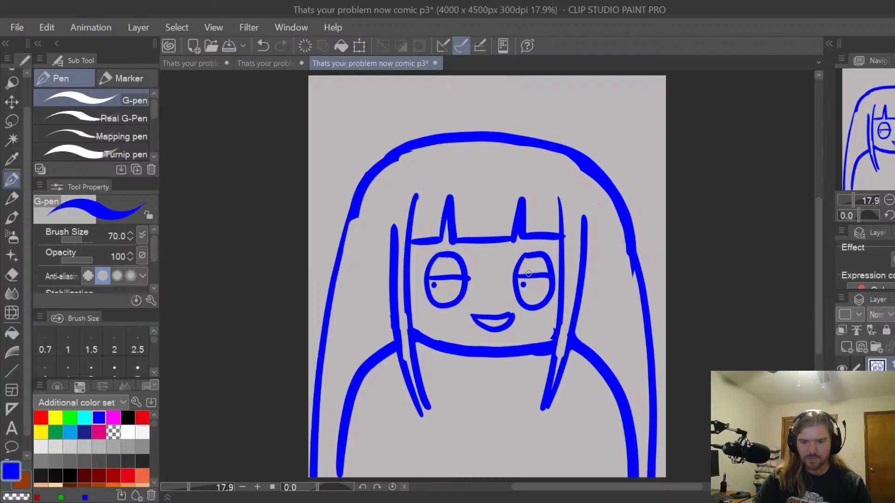
Draw a near-vertical torso line inside each arm, running down to the page's lower edge
drag(391, 444, 376, 476)
key(ctrl+z)
drag(387, 414, 383, 477)
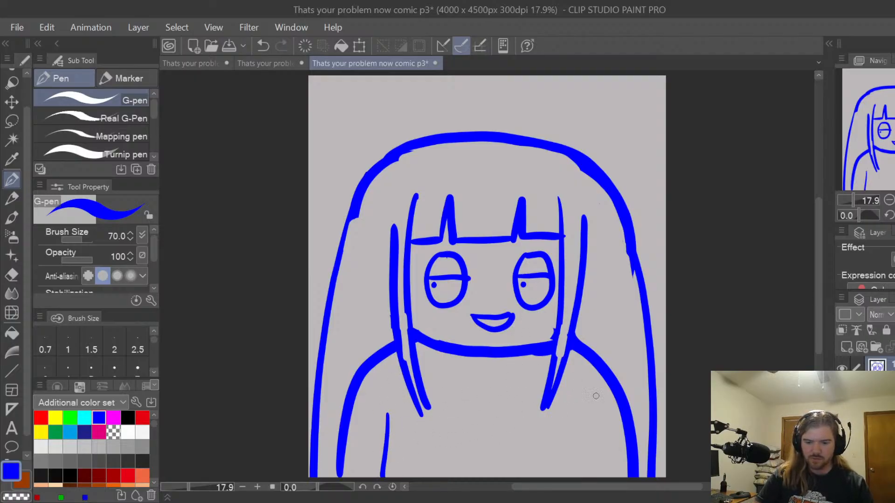
key(ctrl+z)
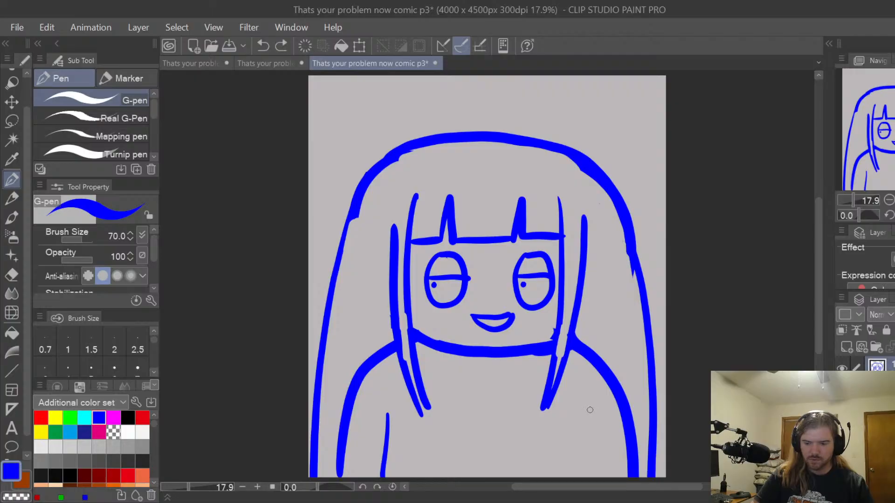
drag(590, 411, 587, 476)
key(ctrl+z)
drag(589, 424, 588, 475)
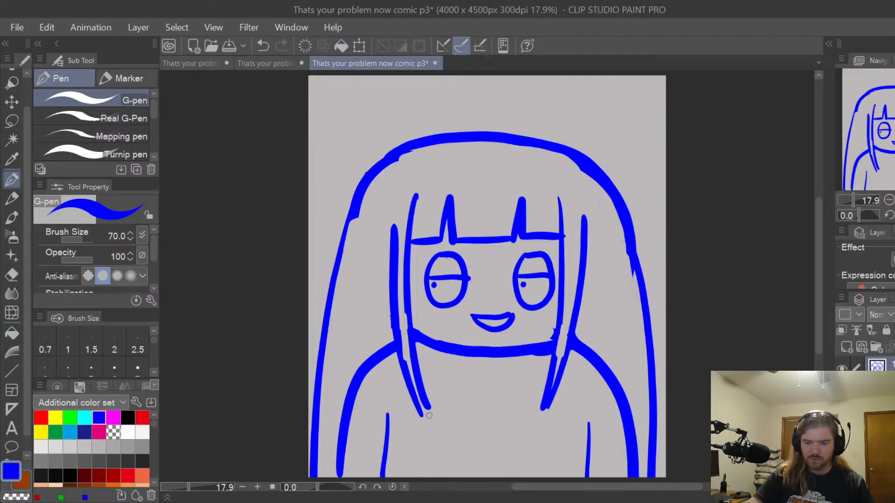
Add upper and lower horizontal lines across the chest between the torso lines, with a pair of vertical lines near each side
mouse_move(395, 414)
mouse_down()
mouse_move(510, 422)
mouse_move(582, 408)
mouse_move(588, 431)
mouse_up()
key(ctrl+z)
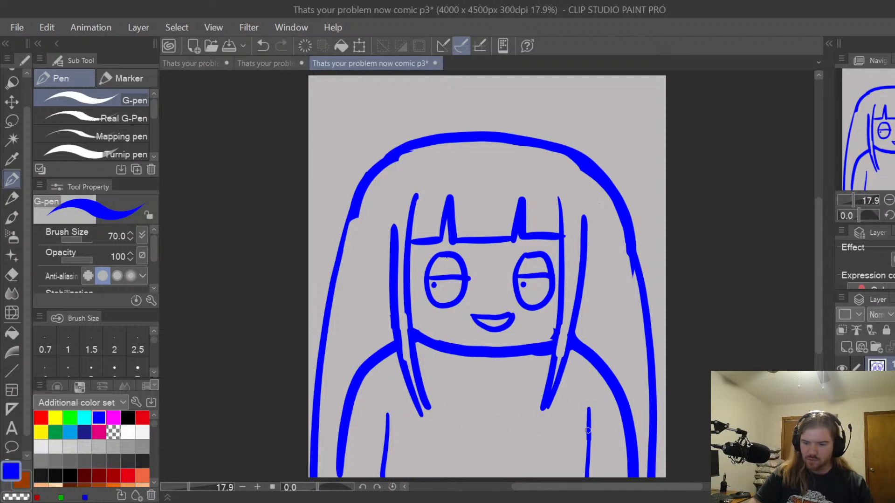
mouse_move(390, 411)
mouse_down()
mouse_move(509, 423)
mouse_move(590, 414)
mouse_move(549, 451)
mouse_move(550, 478)
mouse_up()
drag(564, 422, 553, 476)
mouse_move(420, 422)
mouse_down()
mouse_move(424, 462)
mouse_move(389, 467)
mouse_move(593, 466)
mouse_up()
key(e)
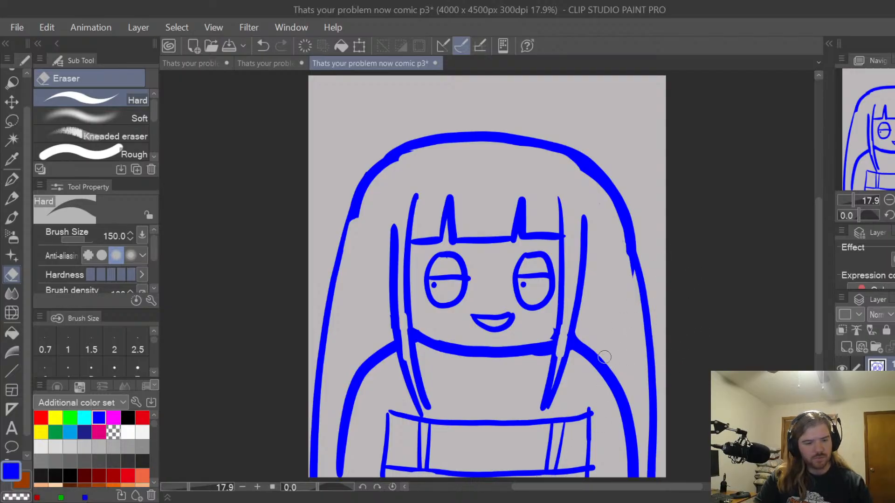
key(p)
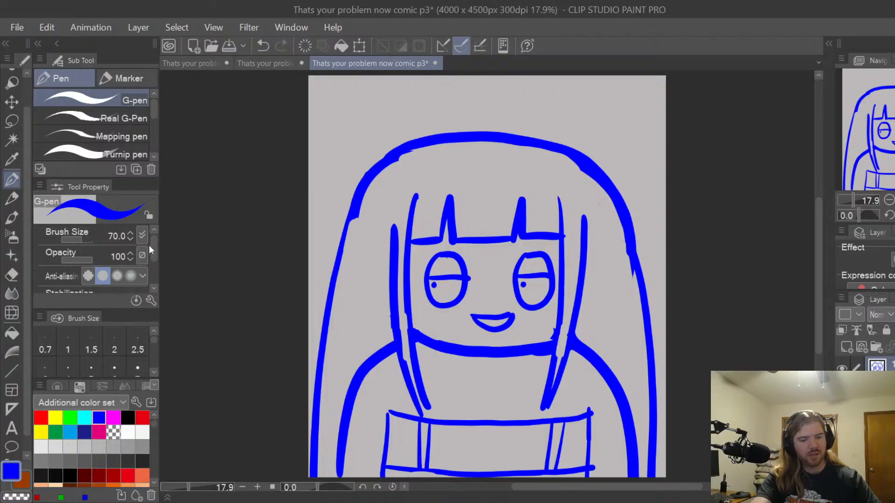
Spray a round red blush under each eye with the Soft airbrush at size 170
click(12, 291)
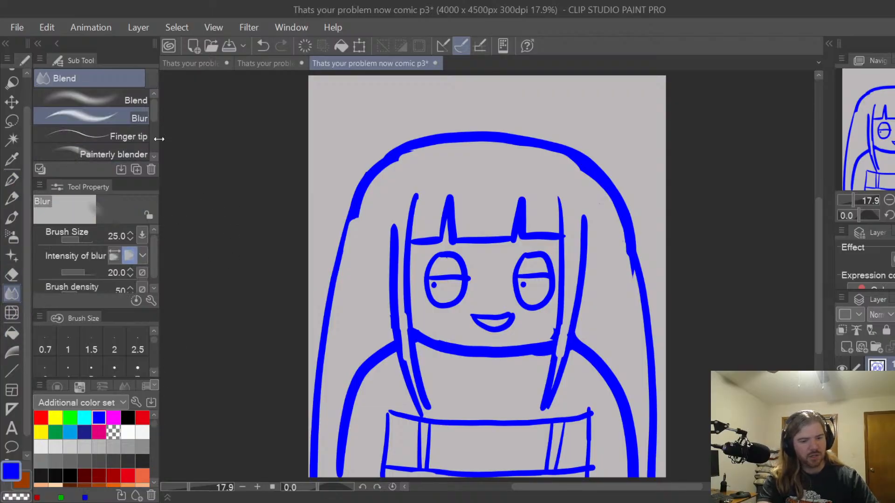
click(12, 236)
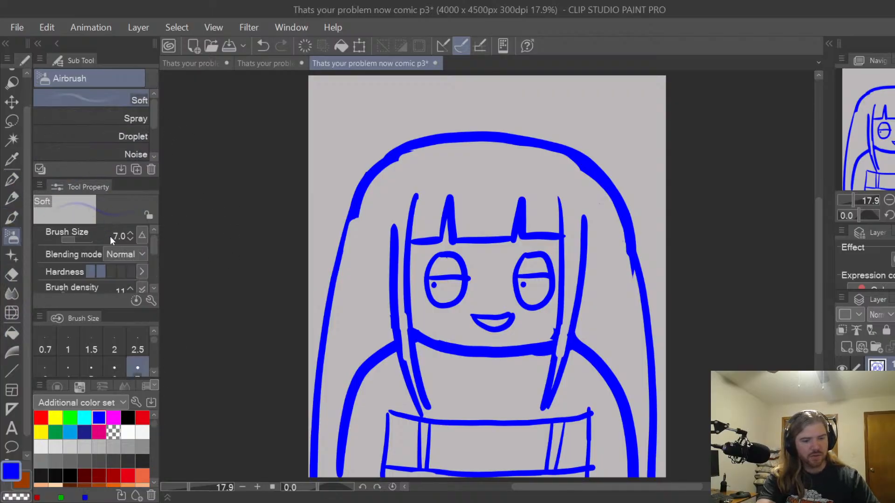
click(142, 418)
scroll(394, 304, up, 2)
key(bracketright)
key(bracketright)
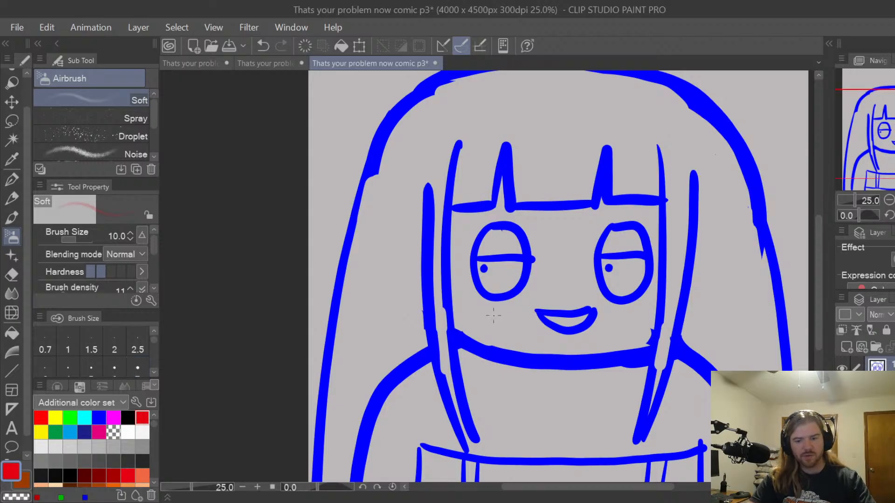
key(bracketright)
key(bracketright)
key(bracketright)
key(bracketright)
key(bracketright)
key(bracketright)
key(bracketright)
key(bracketright)
key(bracketright)
key(bracketright)
key(bracketright)
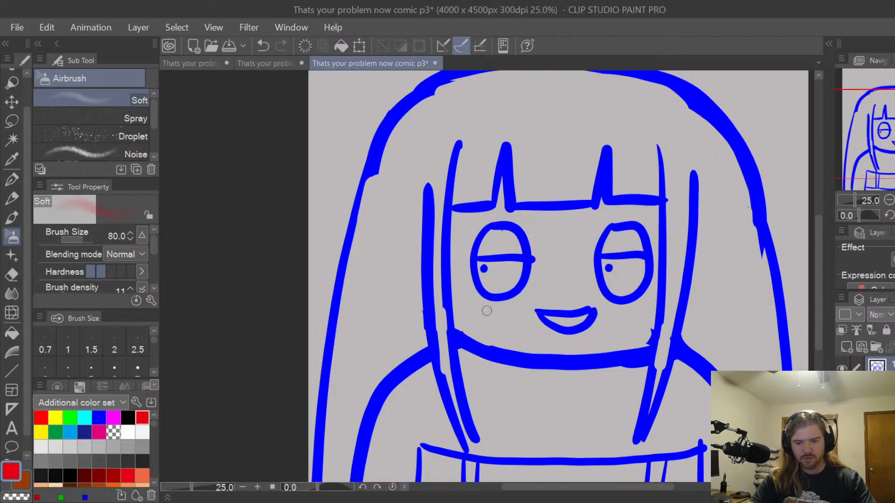
key(bracketright)
drag(479, 300, 483, 310)
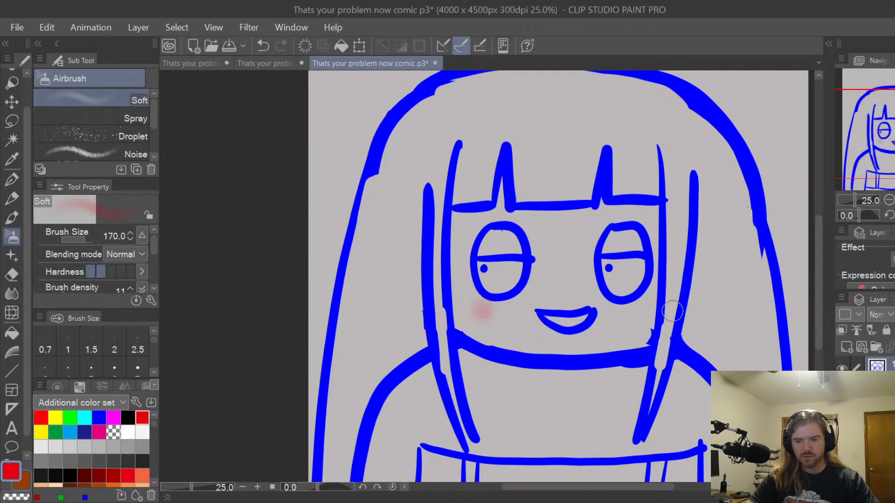
drag(615, 310, 638, 312)
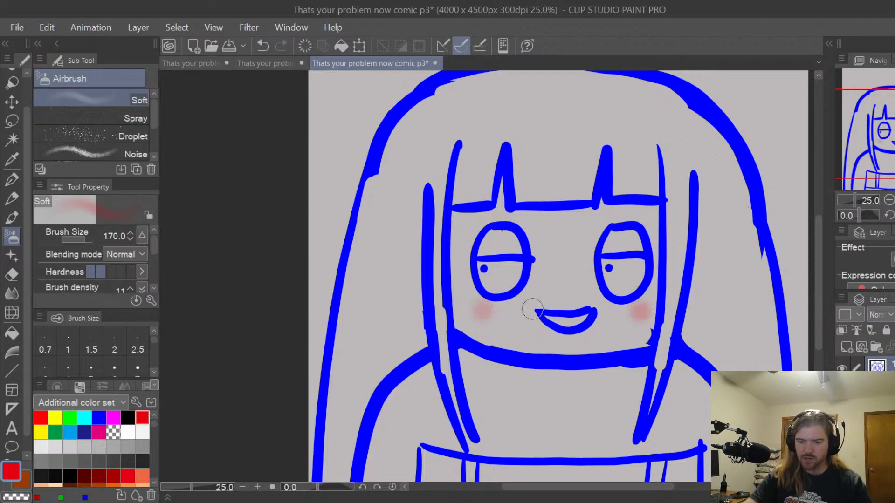
key(ctrl+z)
drag(473, 303, 475, 310)
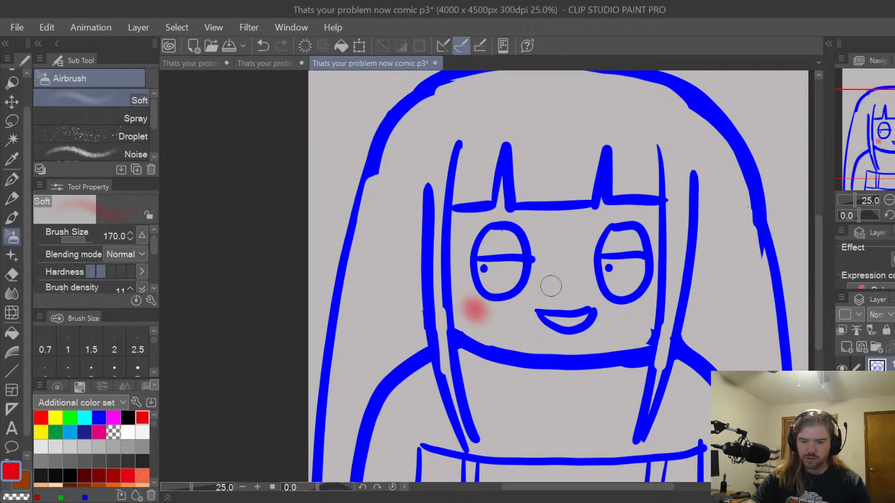
drag(647, 309, 644, 310)
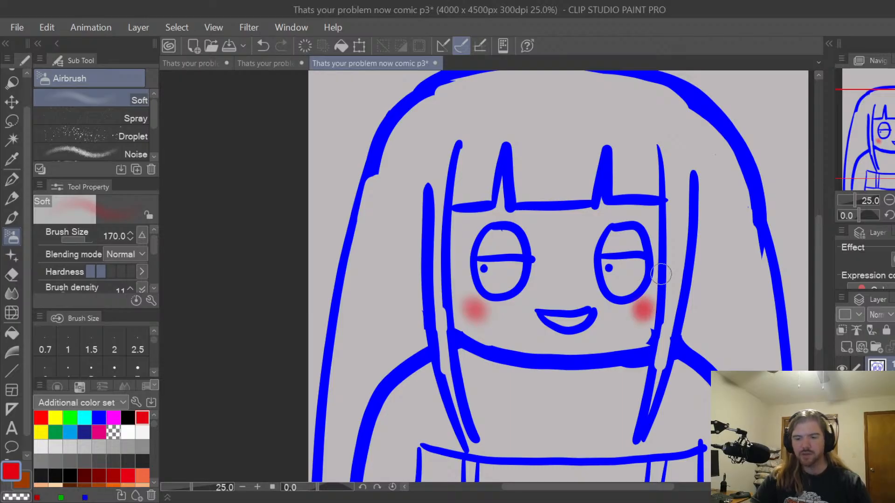
Undo the right cheek's blush and spray it again with a lighter touch of the Soft airbrush
key(space)
drag(770, 271, 674, 292)
scroll(713, 272, down, 2)
scroll(710, 289, up, 2)
key(ctrl+z)
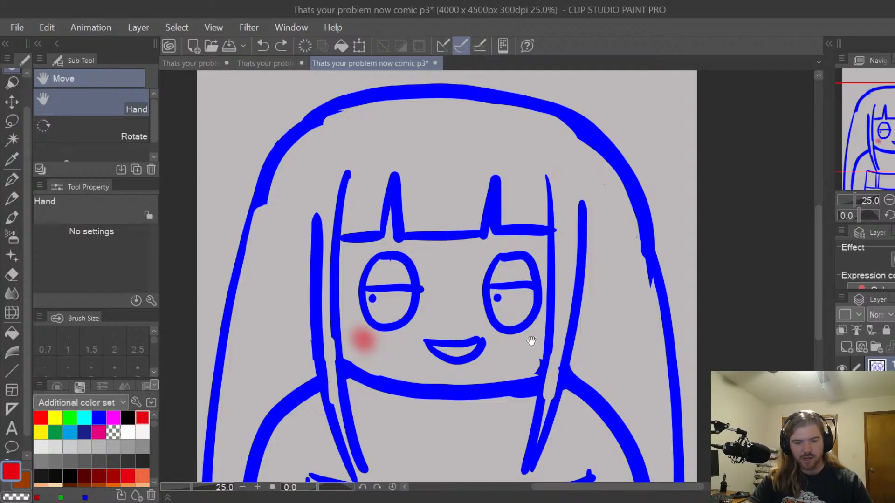
click(12, 237)
drag(534, 343, 532, 339)
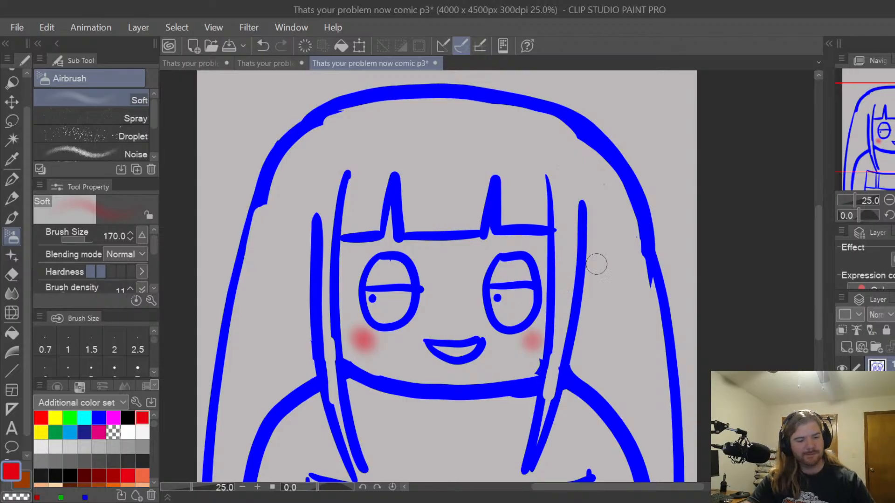
Erase the end of the eyelid line sticking out past the left eye's outline
key(e)
scroll(428, 284, up, 1)
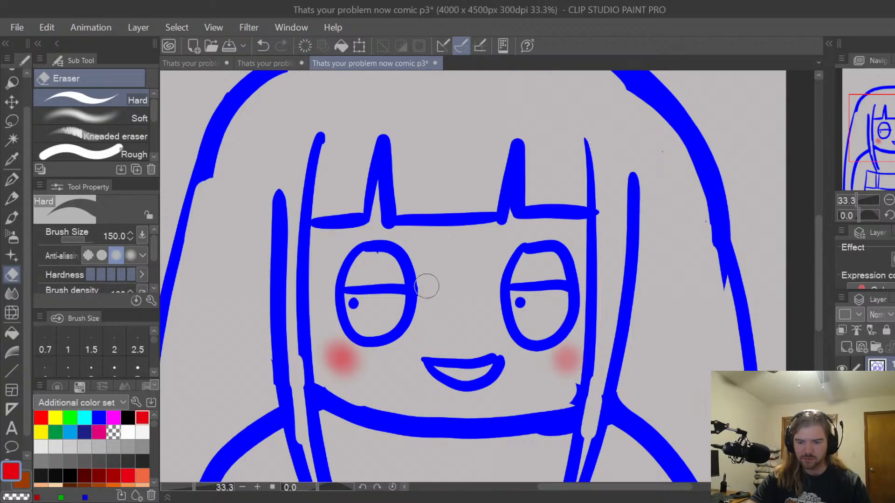
key(p)
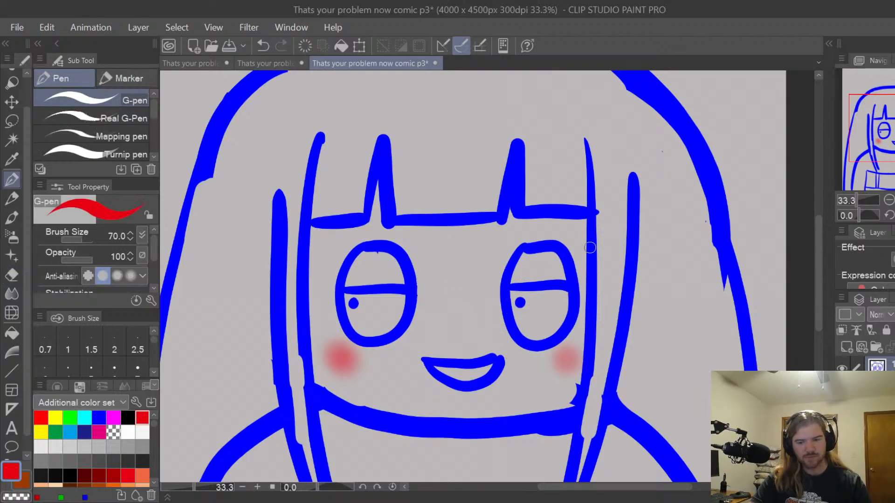
scroll(644, 245, down, 1)
mouse_move(820, 238)
mouse_down()
mouse_move(816, 246)
mouse_move(817, 201)
mouse_move(813, 228)
mouse_move(814, 220)
mouse_up()
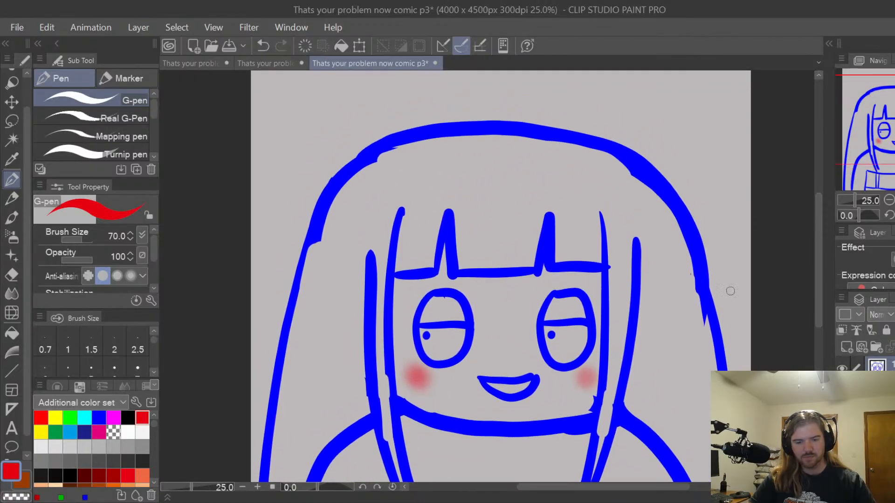
key(p)
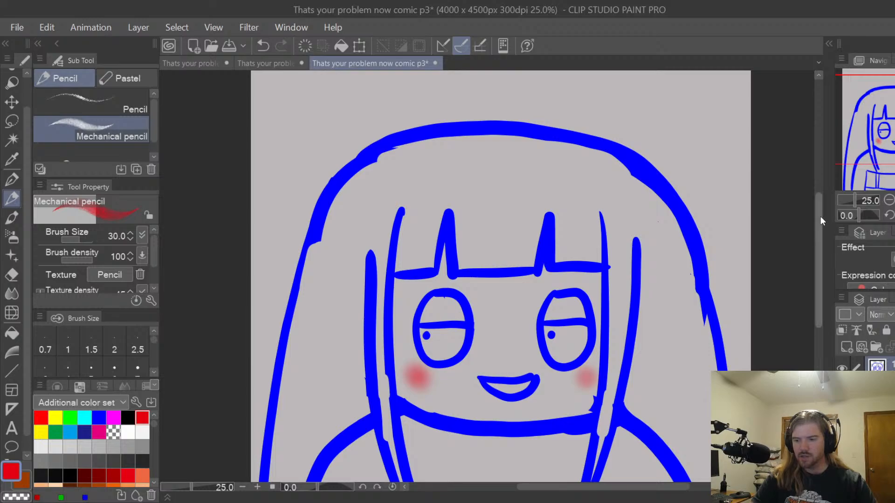
scroll(822, 214, down, 1)
key(ctrl+minus)
key(ctrl+plus)
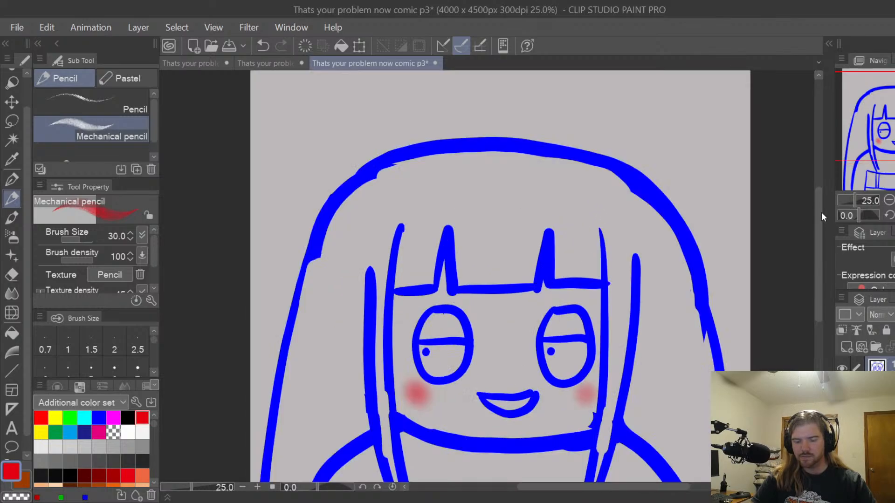
Lasso the whole character sketch, move it down to leave more space above the head, and clear the selection
key(ctrl+minus)
key(m)
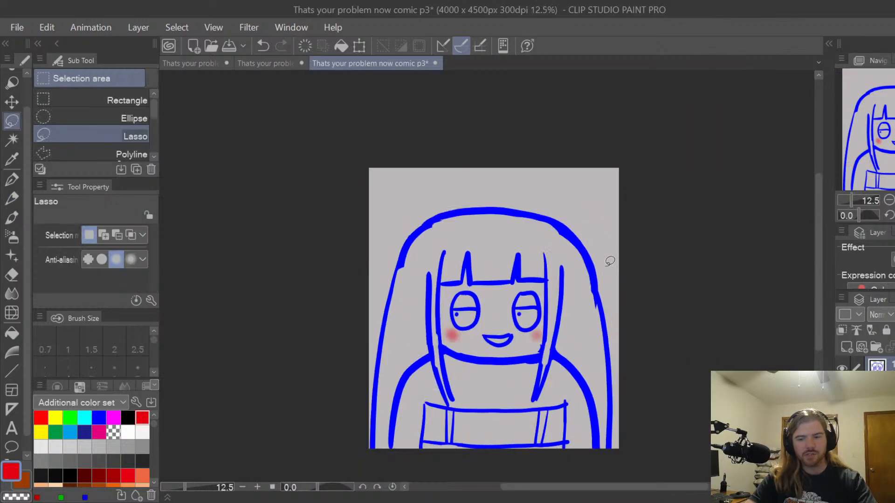
mouse_move(631, 447)
mouse_down()
mouse_move(636, 293)
mouse_move(561, 186)
mouse_move(396, 213)
mouse_move(317, 403)
mouse_move(399, 473)
mouse_move(599, 471)
mouse_move(633, 440)
mouse_up()
click(553, 453)
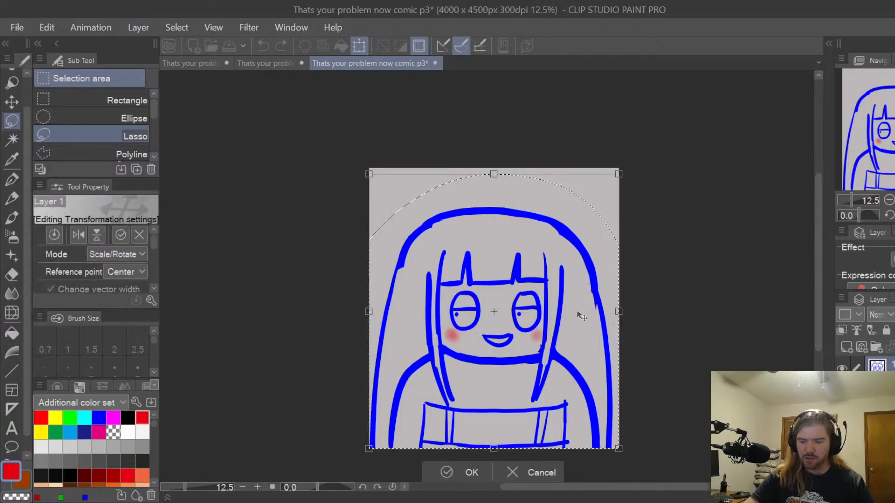
drag(578, 309, 578, 351)
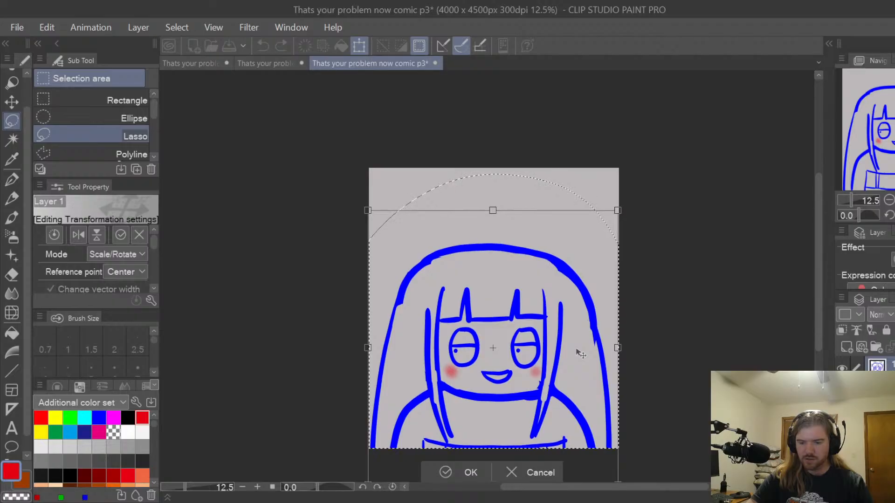
click(445, 472)
click(359, 452)
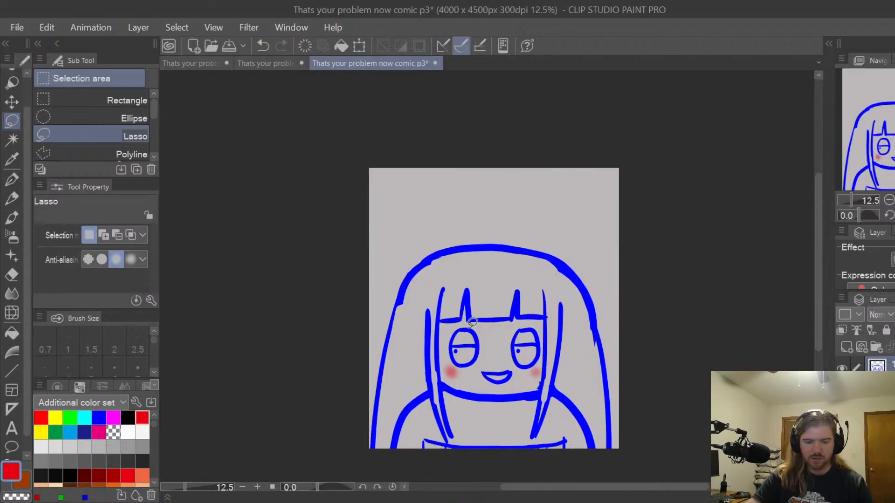
Draw a wide blue speech bubble with its pointed end near the character's head, above the hair, using the G-pen at size 70
scroll(638, 214, up, 3)
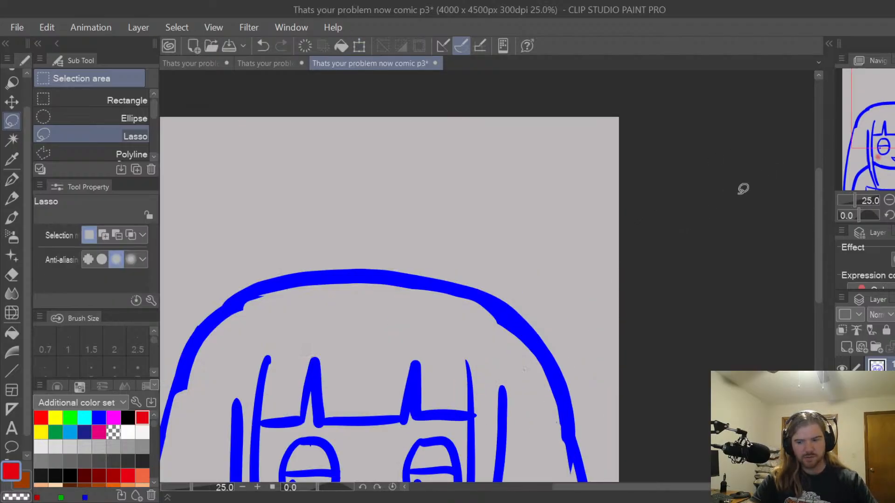
drag(653, 486, 634, 489)
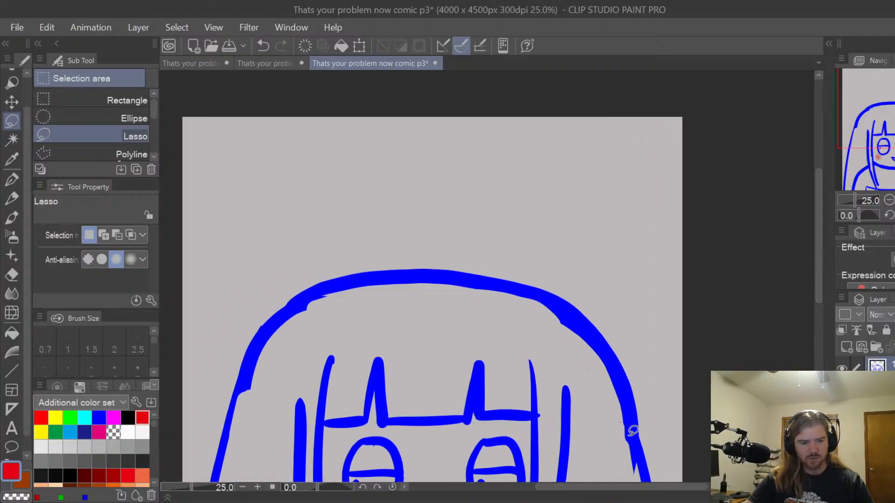
key(p)
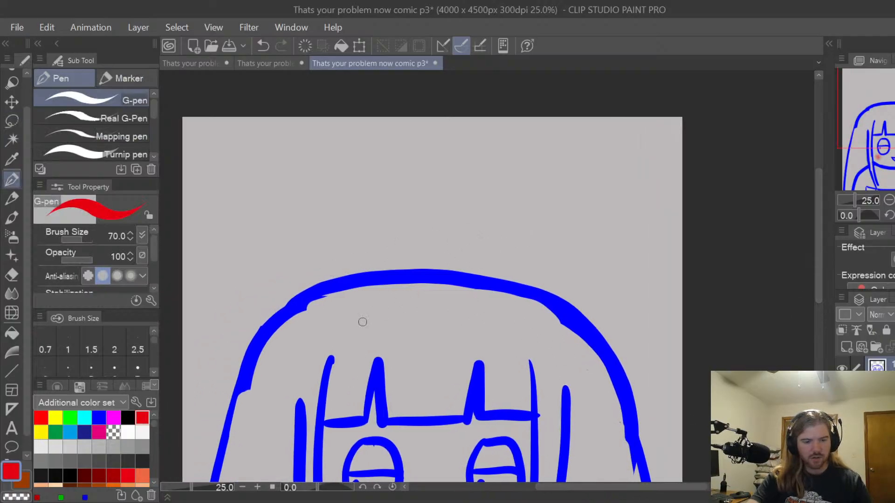
click(99, 418)
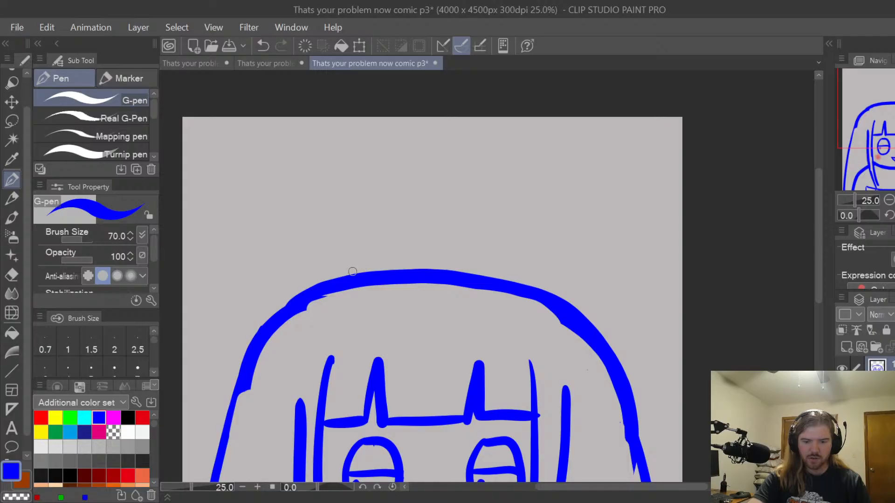
mouse_move(259, 315)
mouse_down()
mouse_move(220, 246)
mouse_move(216, 199)
mouse_move(231, 175)
mouse_move(288, 148)
mouse_move(545, 132)
mouse_move(619, 144)
mouse_move(661, 197)
mouse_move(667, 252)
mouse_move(634, 303)
mouse_move(593, 300)
mouse_move(543, 271)
mouse_move(479, 255)
mouse_move(403, 252)
mouse_move(274, 287)
mouse_move(257, 316)
mouse_up()
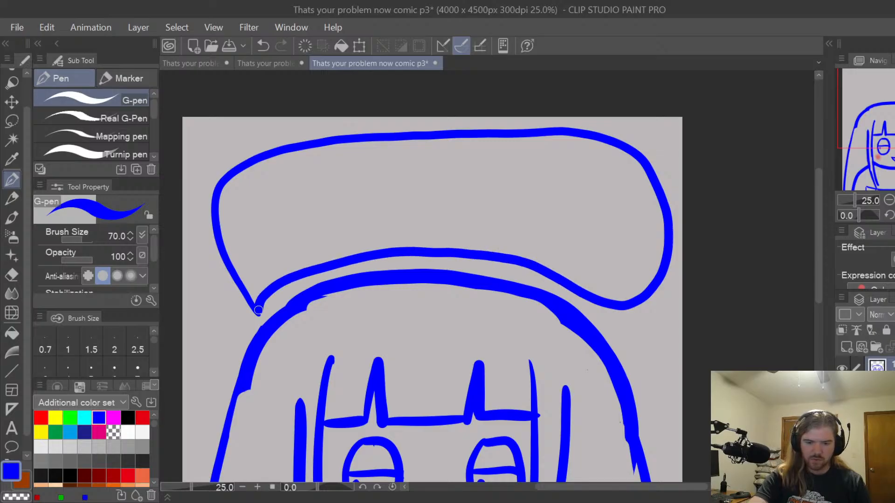
scroll(820, 218, up, 1)
scroll(824, 209, down, 3)
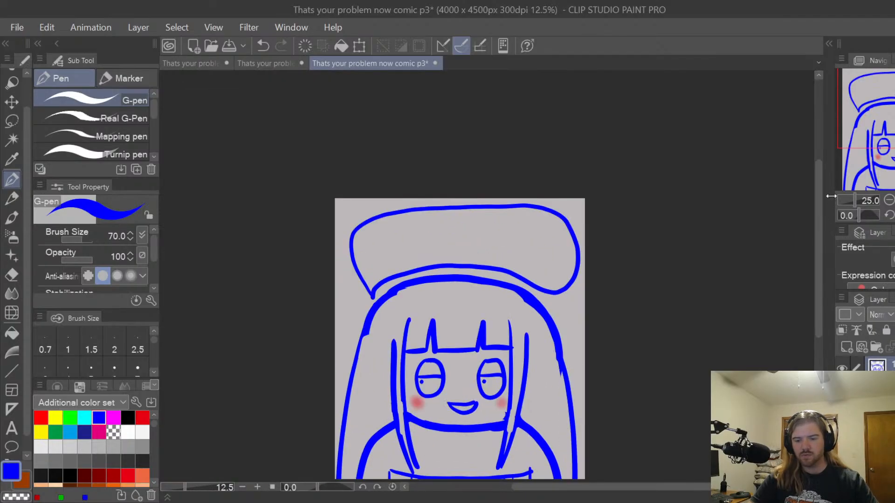
Handwrite "Ah. shucks...." in blue with the G-pen inside the speech bubble
scroll(827, 205, up, 1)
scroll(585, 261, up, 1)
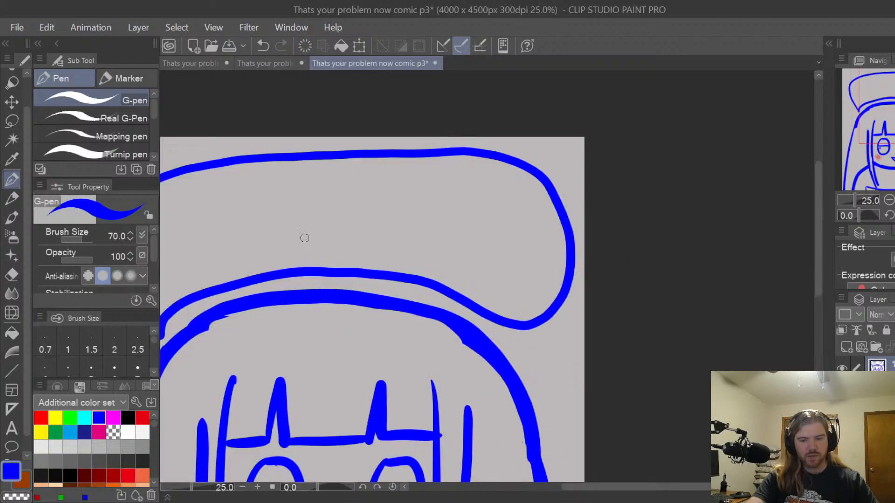
drag(643, 488, 614, 488)
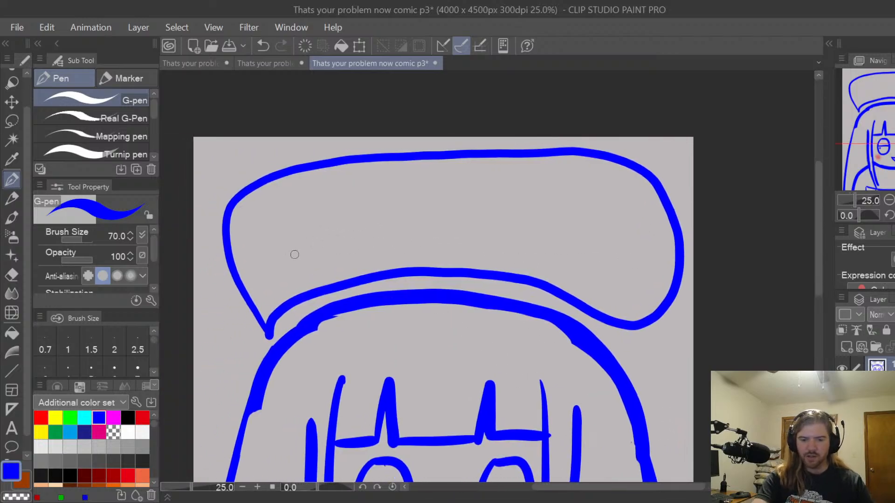
mouse_move(291, 259)
mouse_down()
mouse_move(309, 252)
mouse_move(310, 238)
mouse_move(351, 250)
mouse_up()
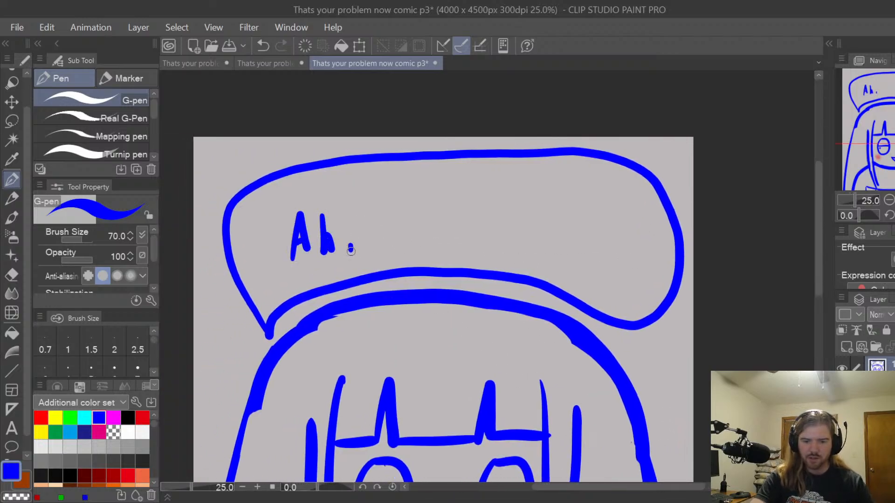
drag(411, 210, 397, 242)
mouse_move(427, 187)
mouse_down()
mouse_move(425, 239)
mouse_move(437, 240)
mouse_up()
drag(445, 219, 457, 239)
drag(480, 218, 480, 240)
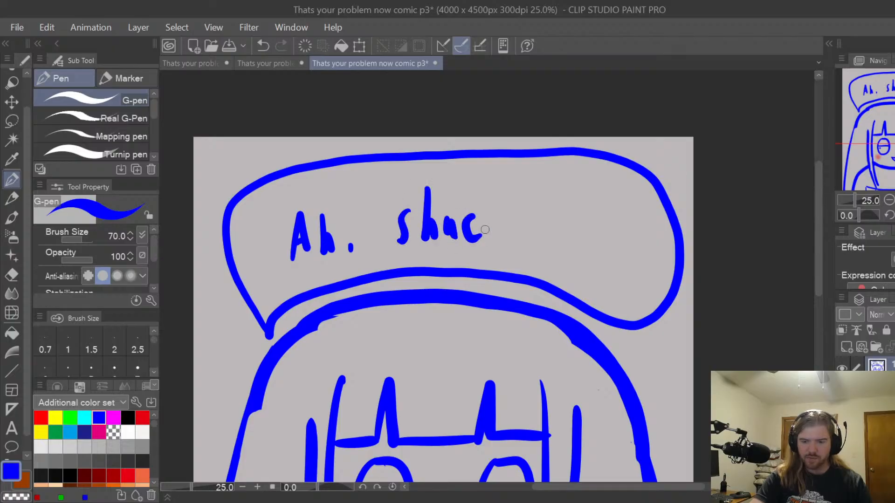
drag(492, 196, 489, 241)
mouse_move(507, 209)
mouse_down()
mouse_move(497, 221)
mouse_move(508, 245)
mouse_up()
drag(531, 209, 516, 248)
click(544, 246)
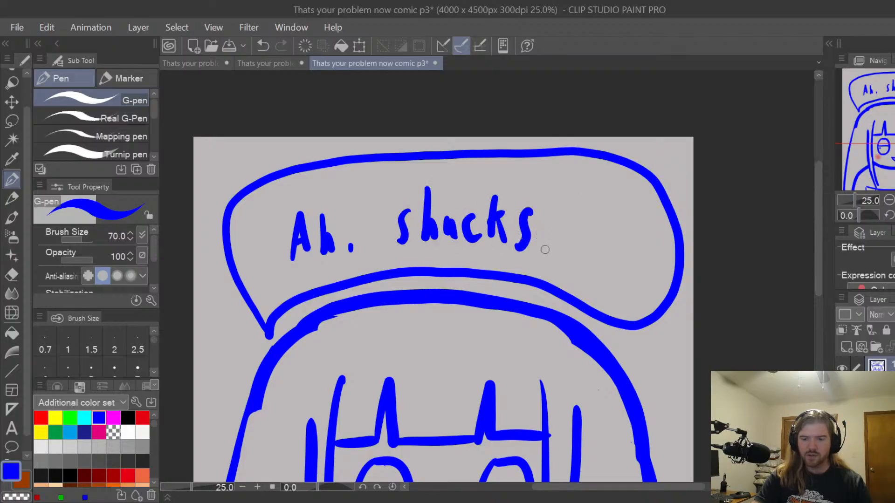
click(558, 246)
click(573, 245)
click(590, 243)
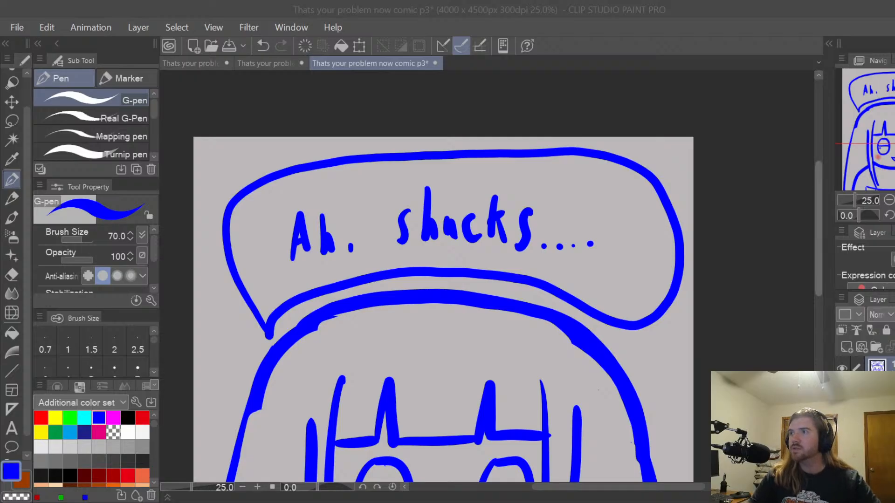
drag(818, 189, 809, 266)
click(672, 263)
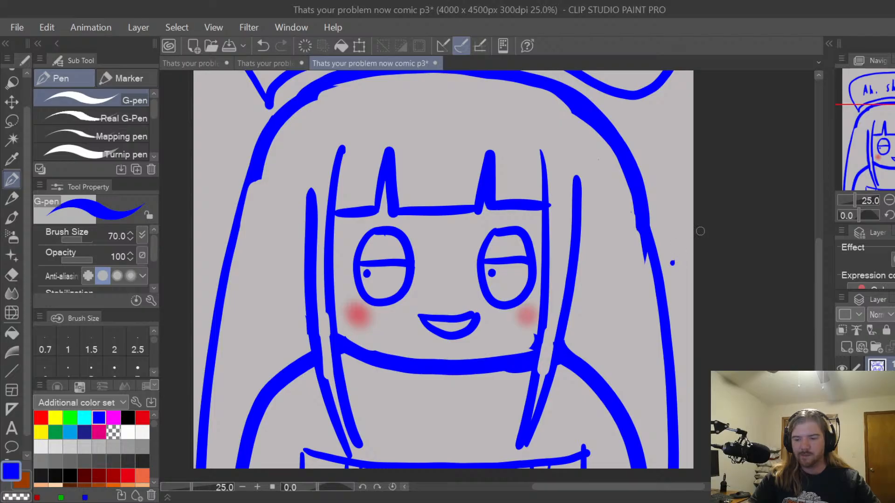
key(ctrl+z)
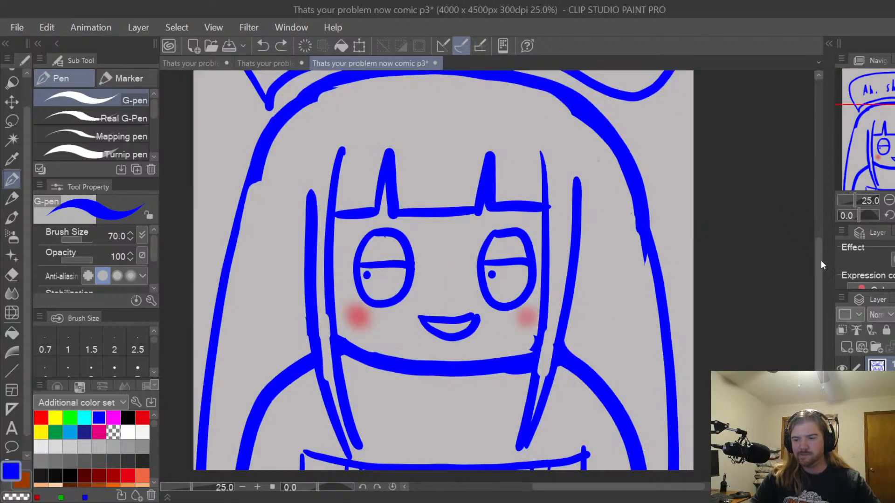
drag(821, 261, 821, 248)
key(ctrl+minus)
key(ctrl+minus)
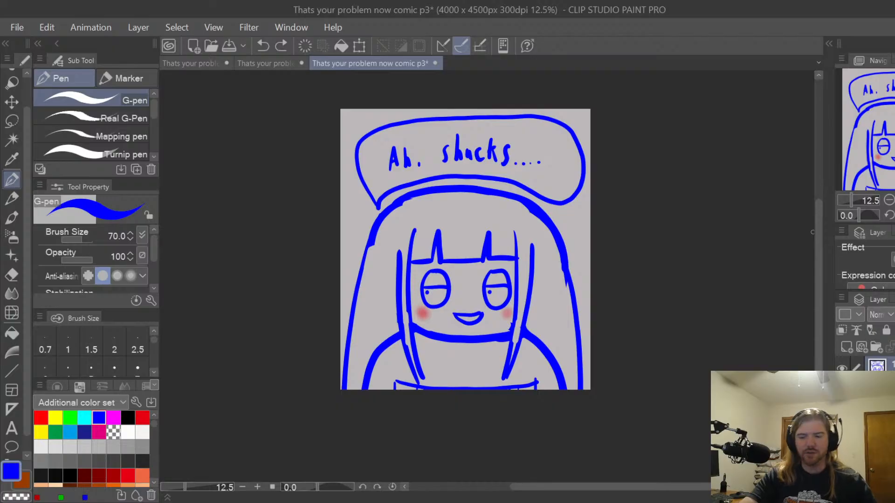
Erase the handwritten lettering from the speech bubble with the Hard eraser at size 150
key(e)
scroll(395, 150, up, 2)
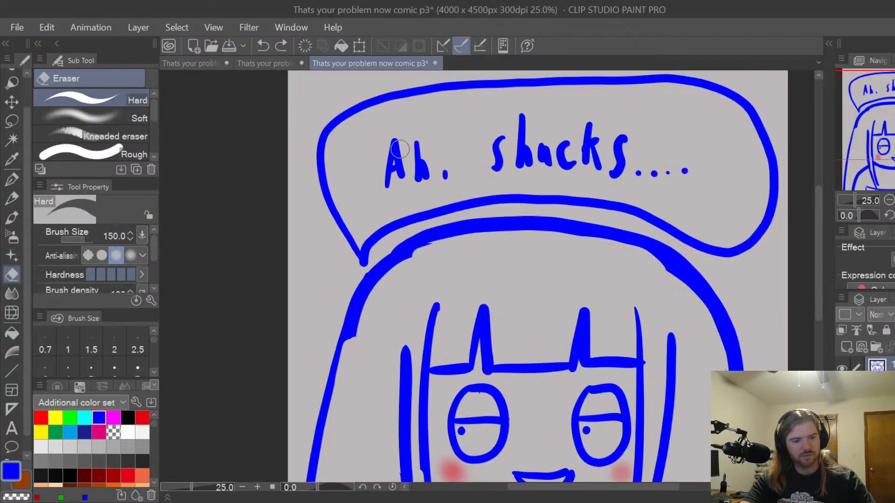
mouse_move(395, 148)
mouse_down()
mouse_move(387, 187)
mouse_move(451, 149)
mouse_move(476, 162)
mouse_move(456, 96)
mouse_move(498, 133)
mouse_up()
mouse_move(514, 133)
mouse_down()
mouse_move(525, 171)
mouse_move(556, 131)
mouse_move(577, 170)
mouse_move(596, 130)
mouse_move(618, 174)
mouse_move(697, 163)
mouse_up()
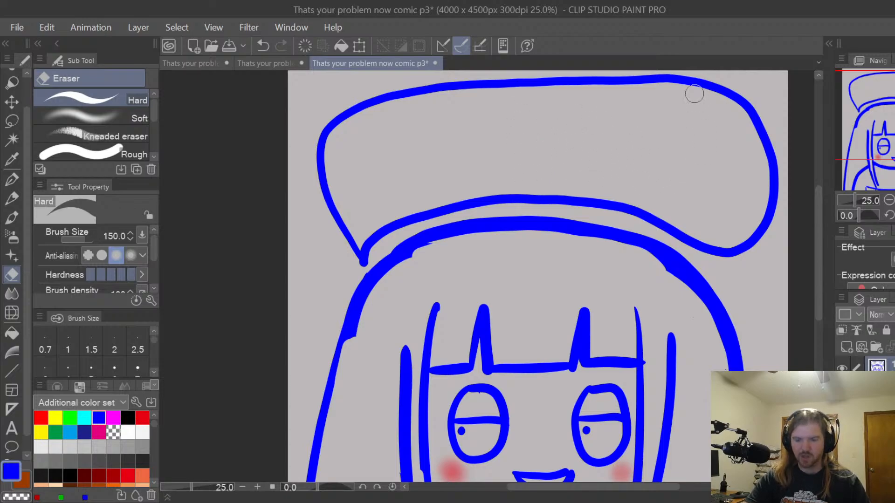
scroll(694, 94, down, 2)
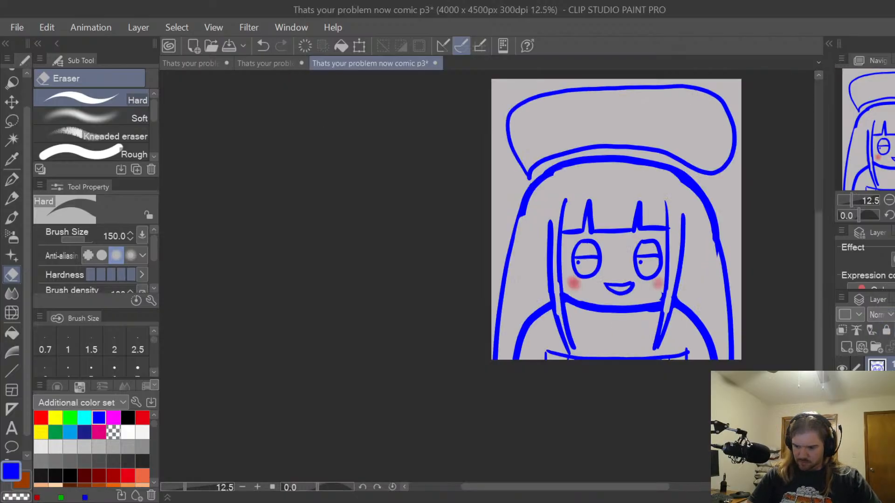
Enlarge the G-pen to size 1000 and recolour the whole blue character and speech bubble sketch black
key(p)
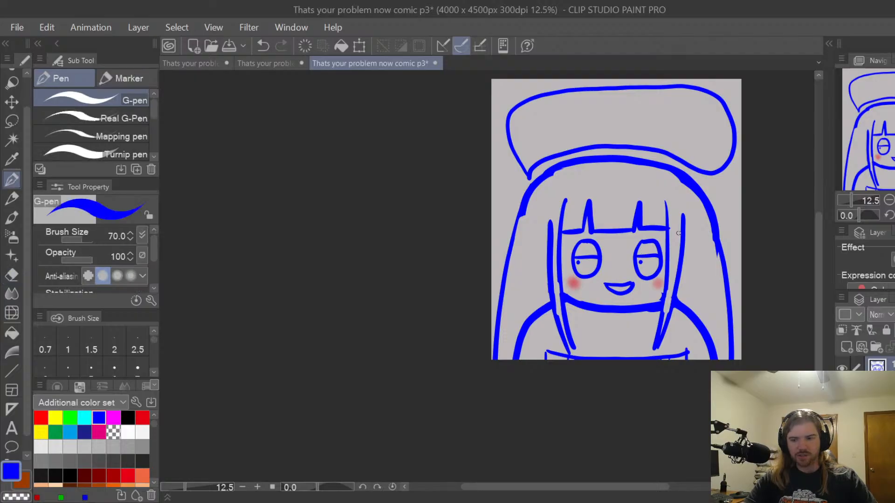
key(bracketright)
key(bracketright)
key(bracketright)
key(bracketright)
key(bracketright)
key(bracketright)
key(bracketright)
key(bracketright)
key(bracketright)
key(bracketright)
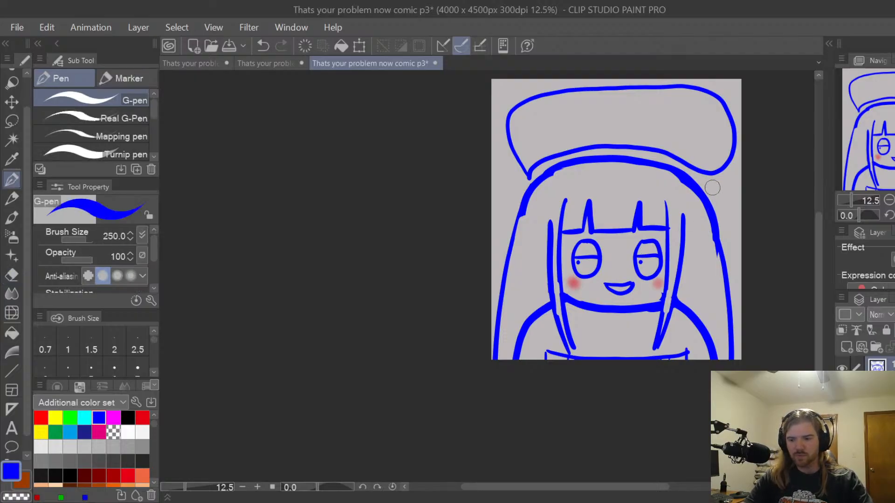
key(bracketright)
key(bracketright)
key(bracketright)
key(bracketright)
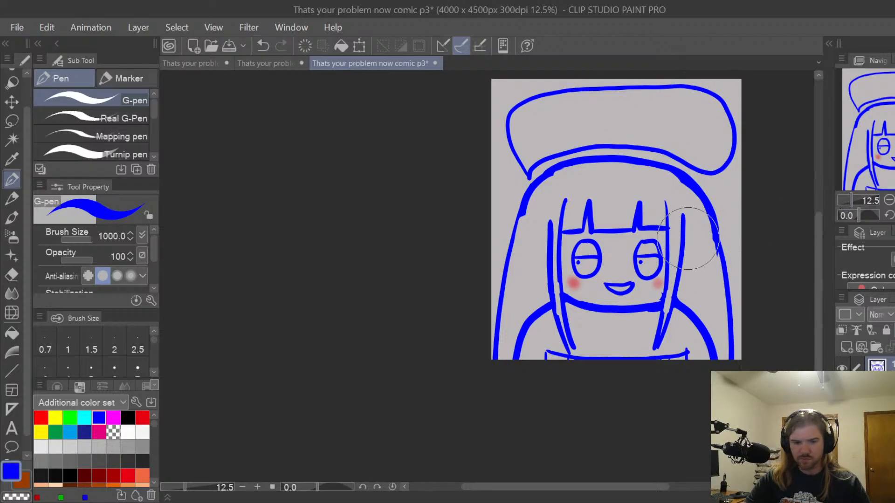
click(128, 418)
mouse_move(729, 161)
mouse_down()
mouse_move(688, 103)
mouse_move(679, 153)
mouse_move(618, 180)
mouse_move(563, 87)
mouse_move(528, 267)
mouse_move(492, 238)
mouse_move(560, 220)
mouse_move(582, 297)
mouse_move(569, 339)
mouse_move(630, 160)
mouse_move(661, 358)
mouse_move(686, 199)
mouse_move(719, 239)
mouse_move(636, 227)
mouse_up()
Erase the darkened blush spots under both eyes and clean up beside the right cheek with the Hard eraser at size 150
scroll(660, 284, up, 3)
key([)
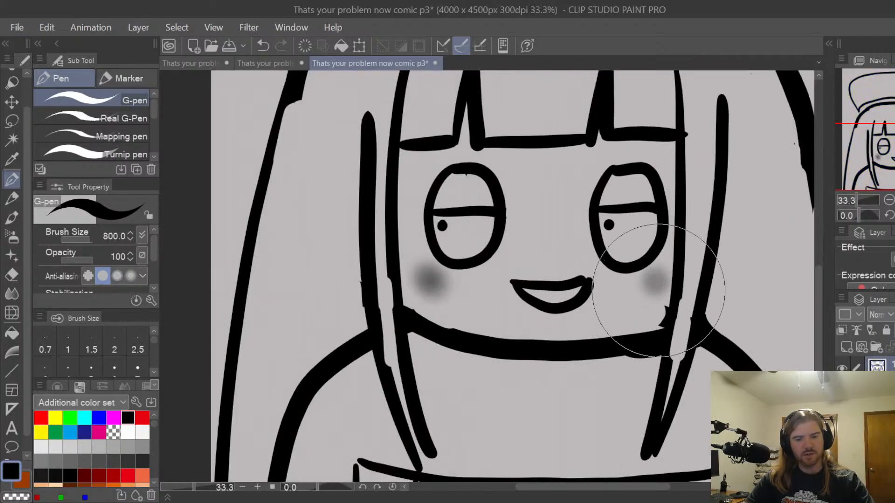
key(e)
mouse_move(659, 279)
mouse_down()
mouse_move(659, 290)
mouse_move(658, 278)
mouse_move(642, 288)
mouse_move(651, 288)
mouse_up()
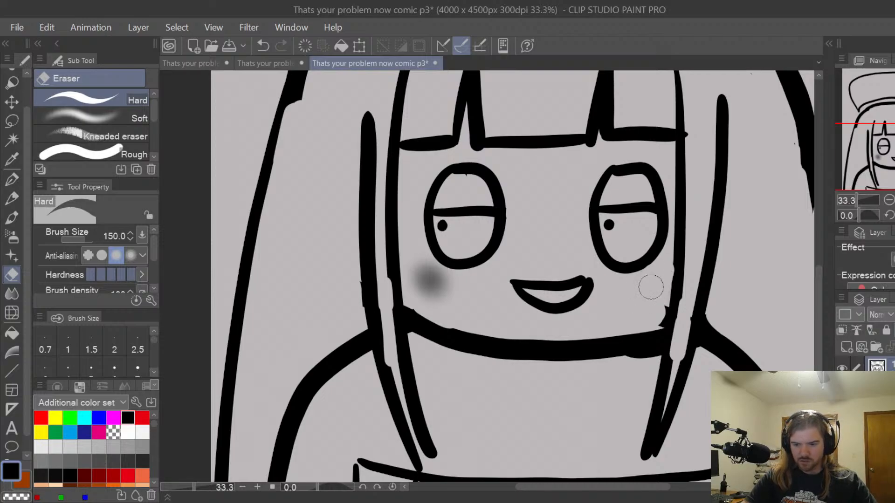
mouse_move(459, 292)
mouse_down()
mouse_move(416, 267)
mouse_move(444, 299)
mouse_move(450, 290)
mouse_move(431, 275)
mouse_move(447, 280)
mouse_move(422, 262)
mouse_move(438, 284)
mouse_move(422, 261)
mouse_move(449, 281)
mouse_move(421, 273)
mouse_up()
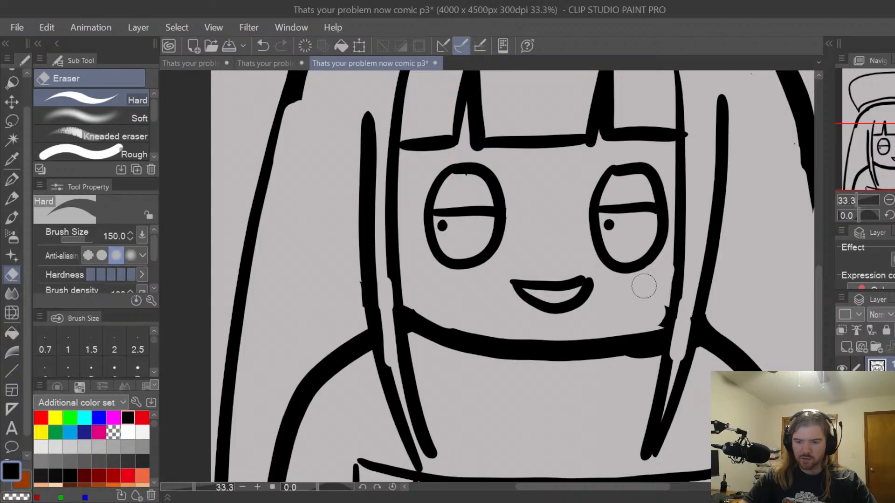
drag(653, 310, 656, 317)
scroll(659, 261, down, 4)
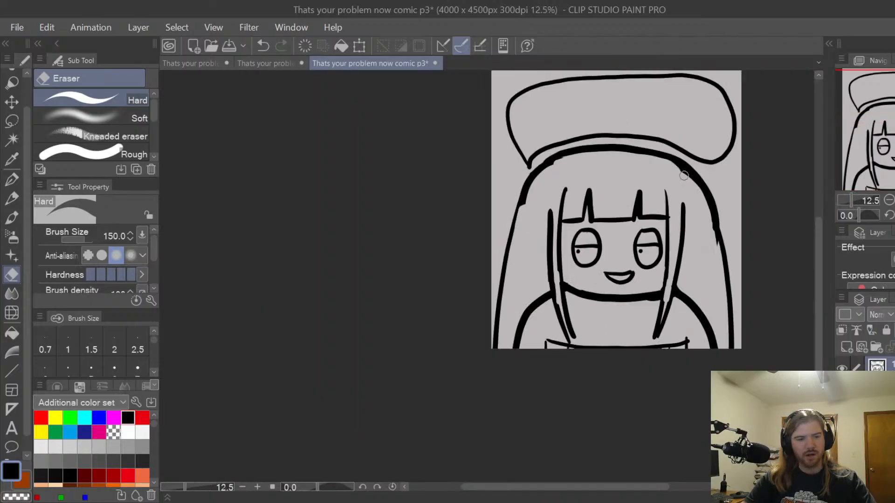
Create a text box spanning the inside of the speech bubble and set its font to Segoe UI Black
key(space)
drag(724, 181, 693, 247)
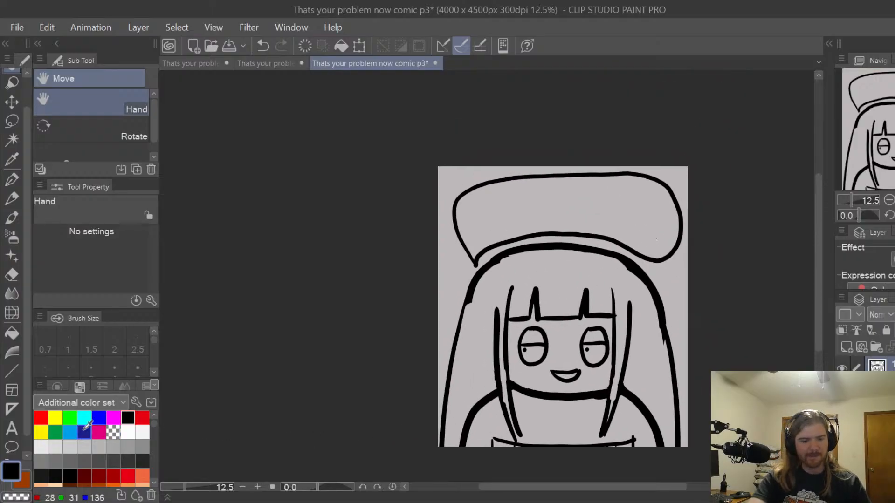
click(18, 427)
scroll(499, 204, up, 2)
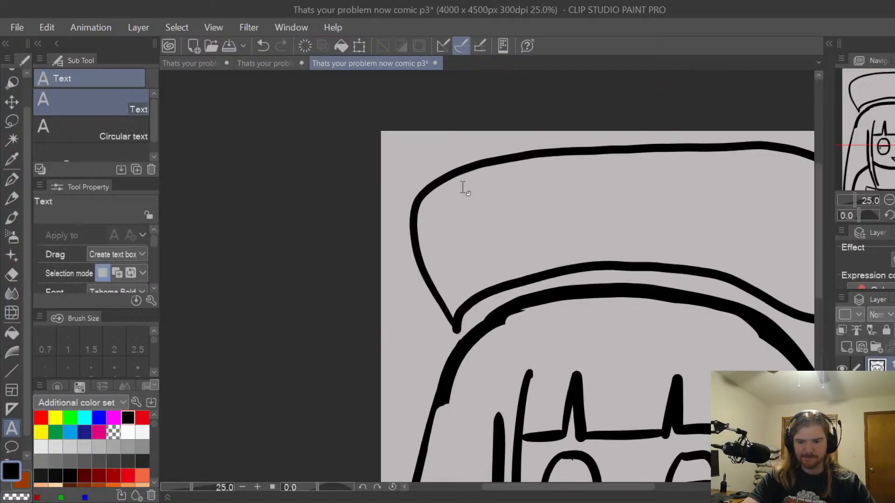
drag(462, 184, 793, 255)
drag(636, 487, 663, 488)
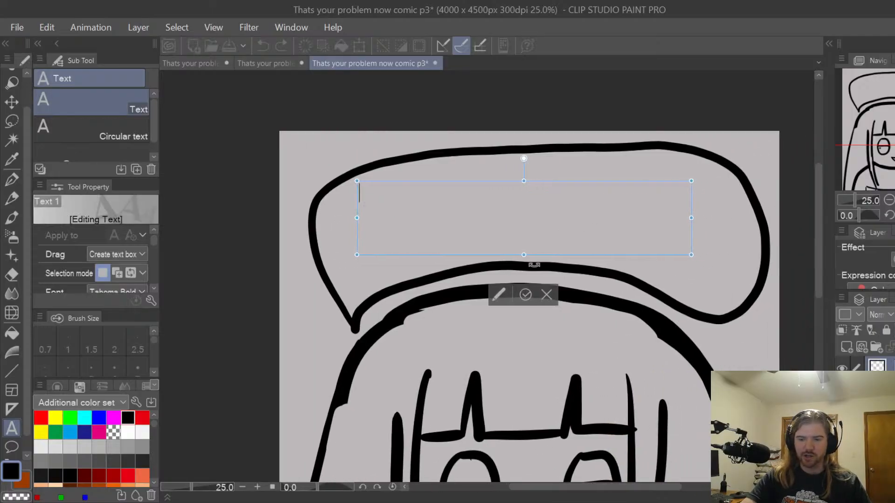
click(524, 296)
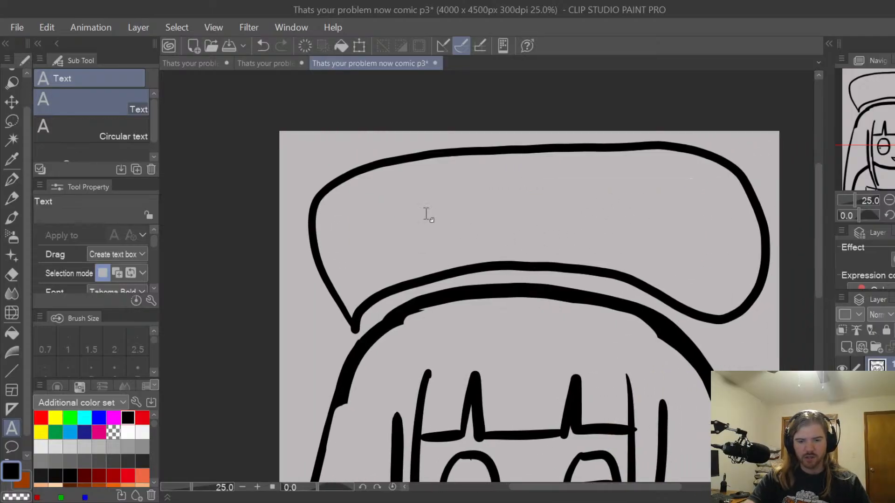
drag(358, 187, 748, 261)
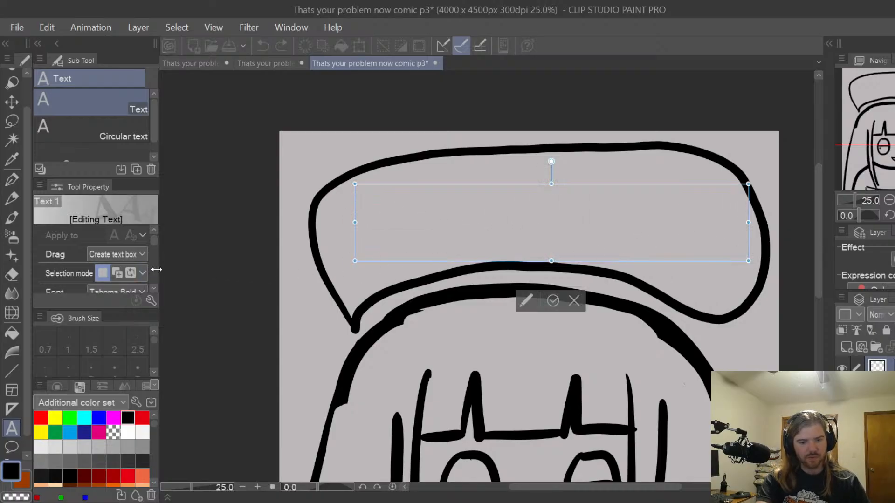
drag(155, 239, 154, 246)
click(142, 257)
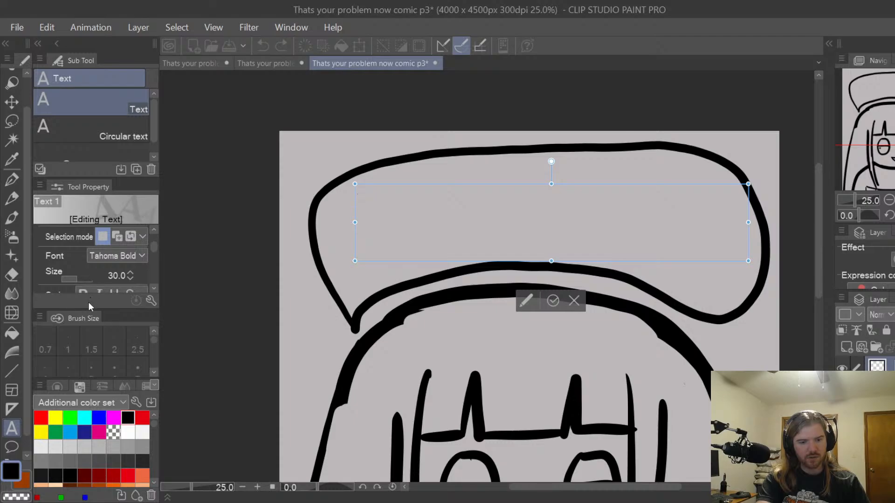
click(89, 303)
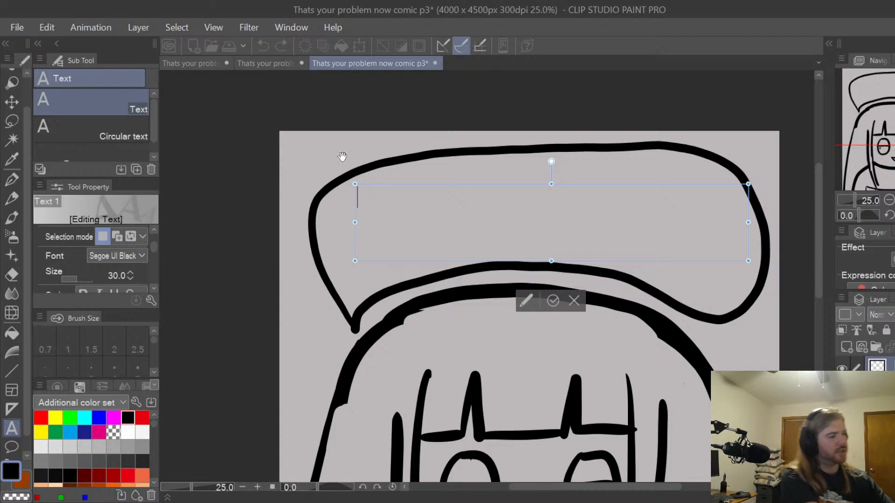
Enter the lettering "Ah, shucks..." in the speech bubble's text box
text(Ah)
key(BackSpace)
text(,)
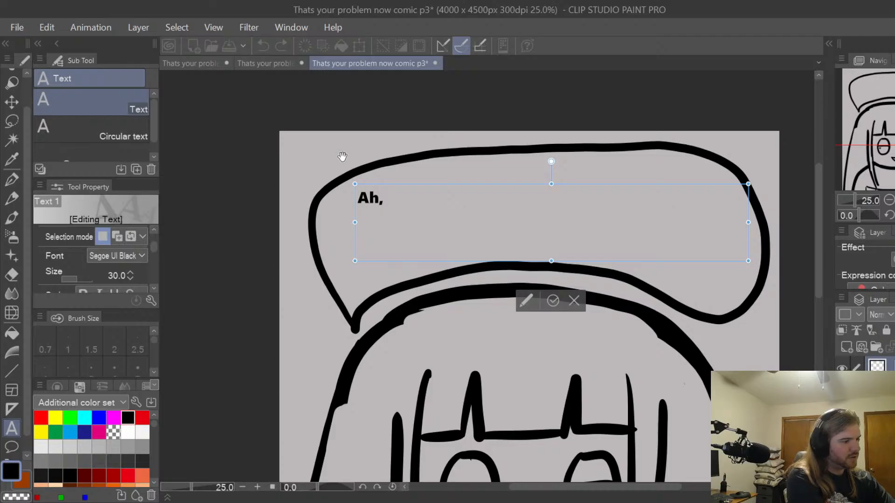
text( s)
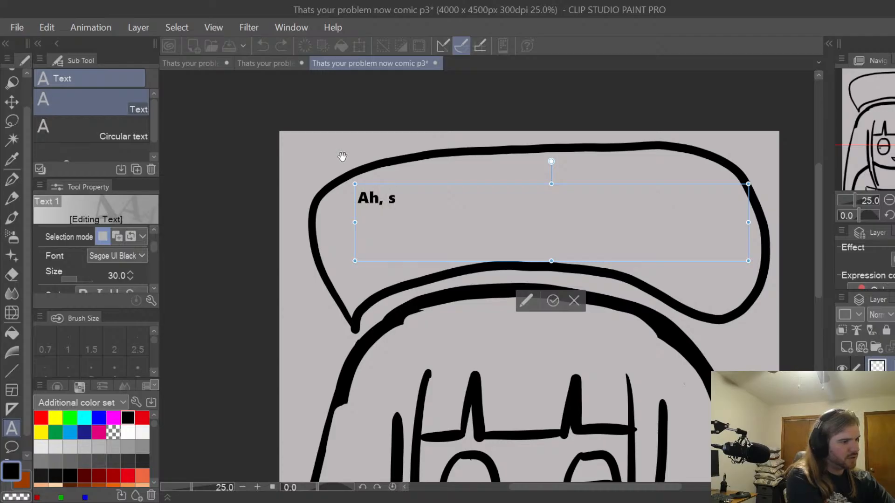
text(hucks)
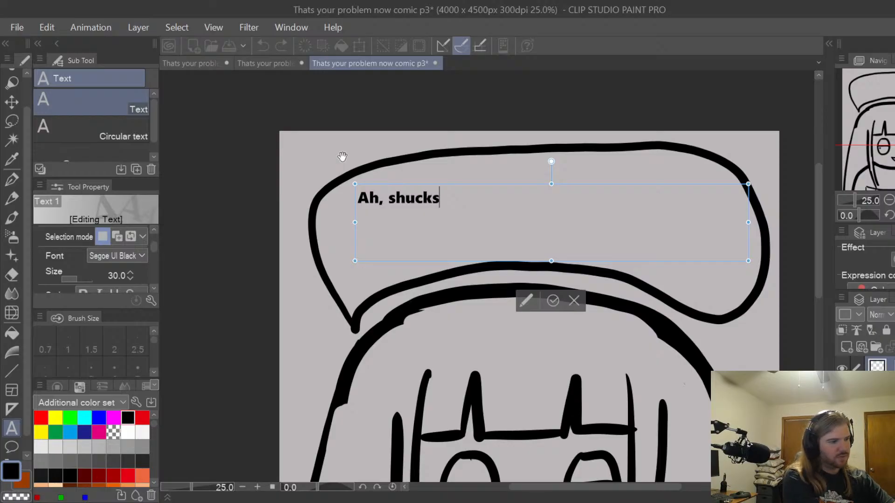
text(...)
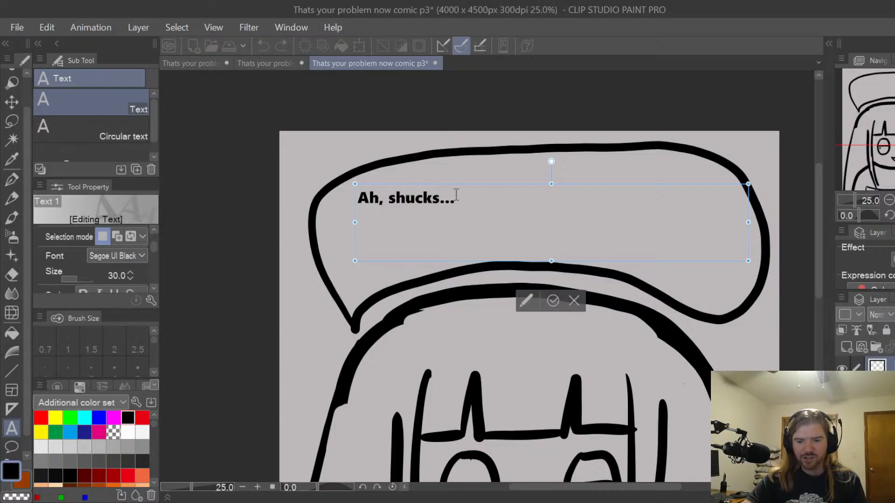
Select all of the "Ah, shucks..." lettering and enlarge its font size to 100
drag(458, 193, 342, 187)
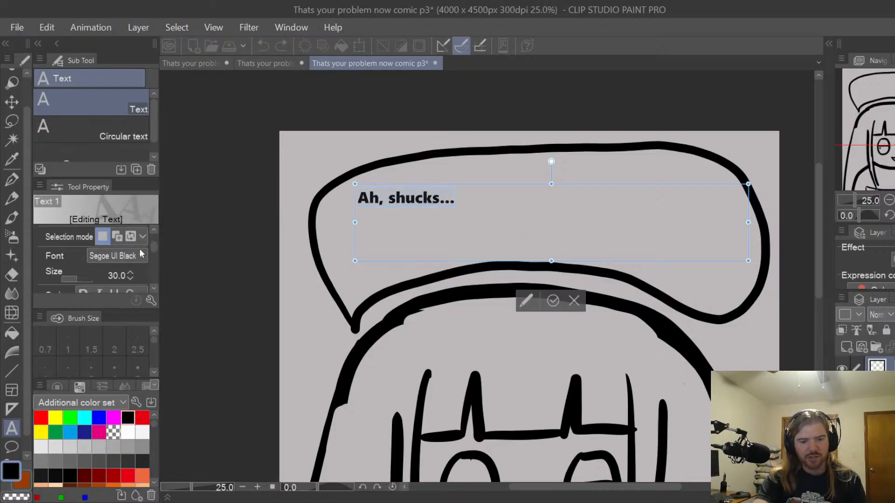
click(130, 273)
click(131, 273)
click(130, 272)
click(131, 272)
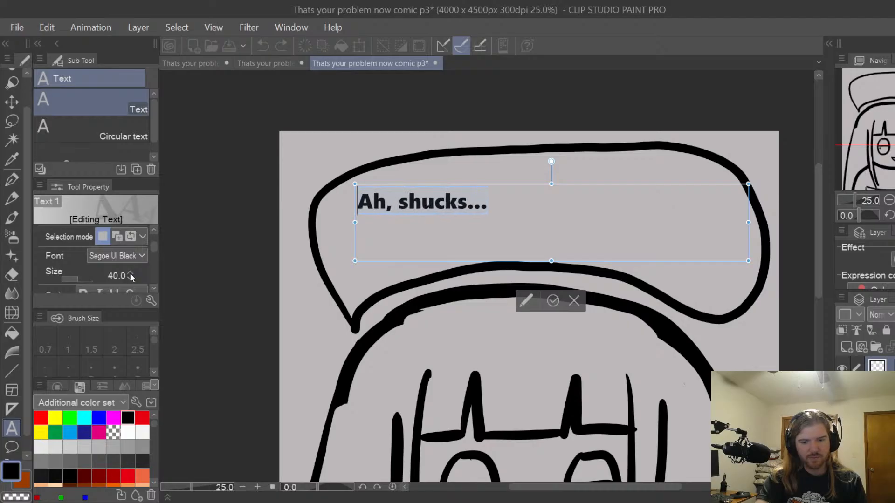
click(131, 273)
click(130, 273)
click(131, 273)
click(131, 273)
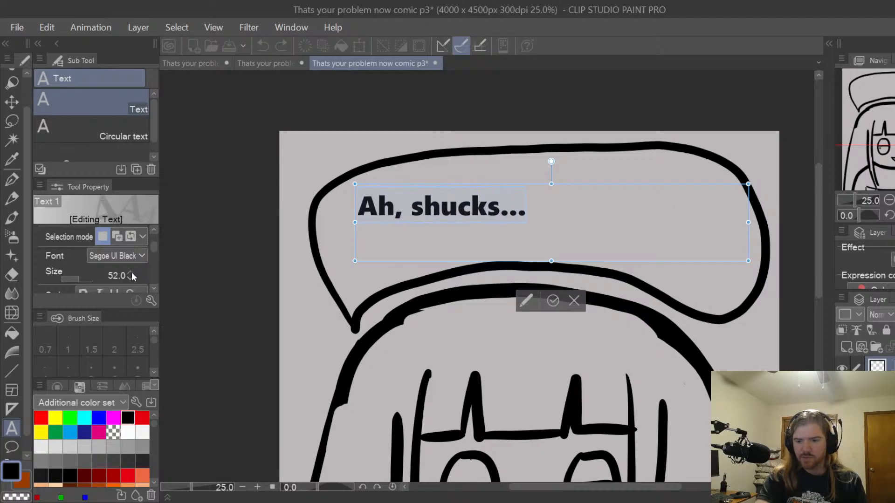
click(131, 273)
click(132, 273)
click(133, 273)
click(132, 273)
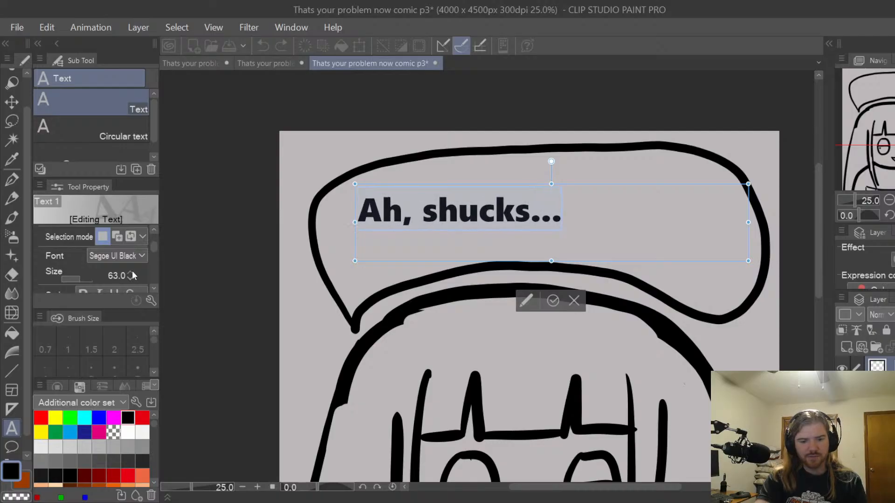
click(131, 273)
click(130, 272)
click(132, 272)
click(132, 273)
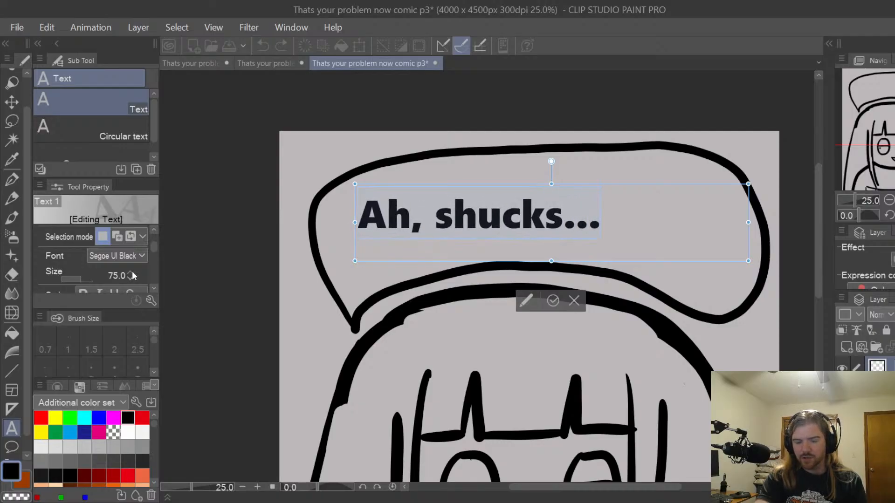
click(132, 272)
click(132, 273)
click(132, 273)
click(132, 273)
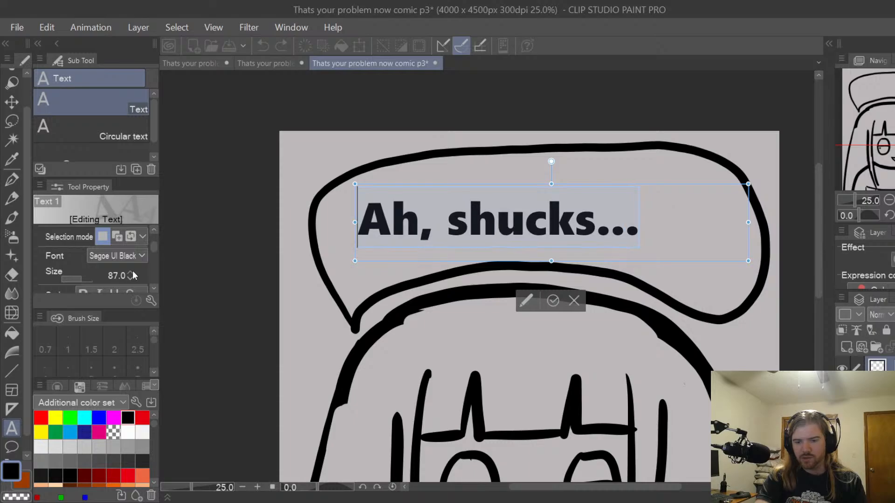
click(133, 272)
click(133, 273)
click(132, 273)
click(132, 273)
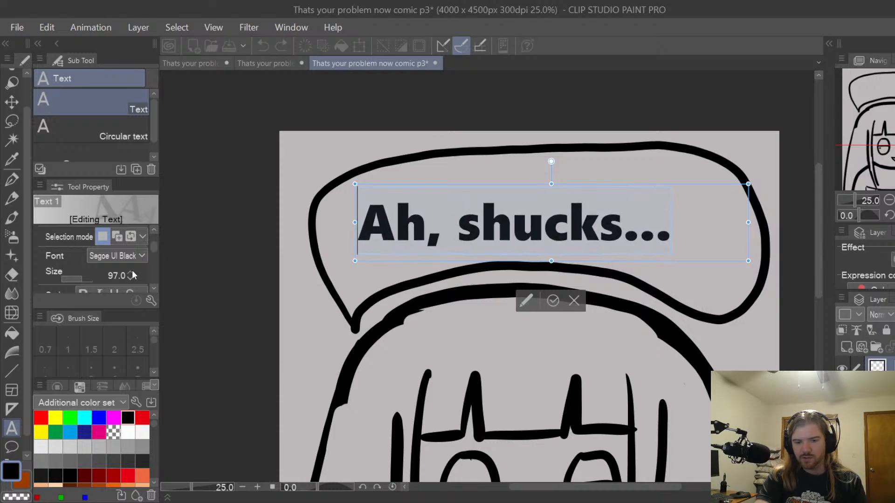
click(132, 272)
click(133, 272)
click(133, 272)
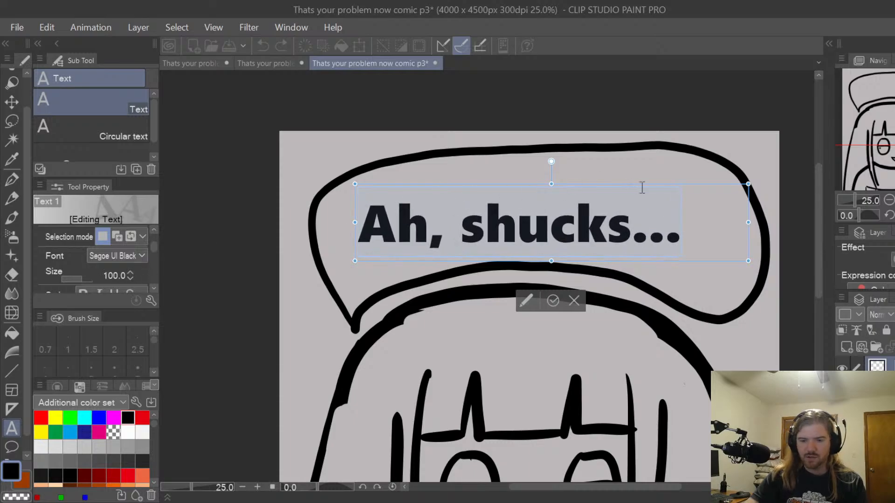
Centre-align the "Ah, shucks..." lettering, position its text box in the middle of the speech bubble and commit the text
drag(675, 190, 690, 188)
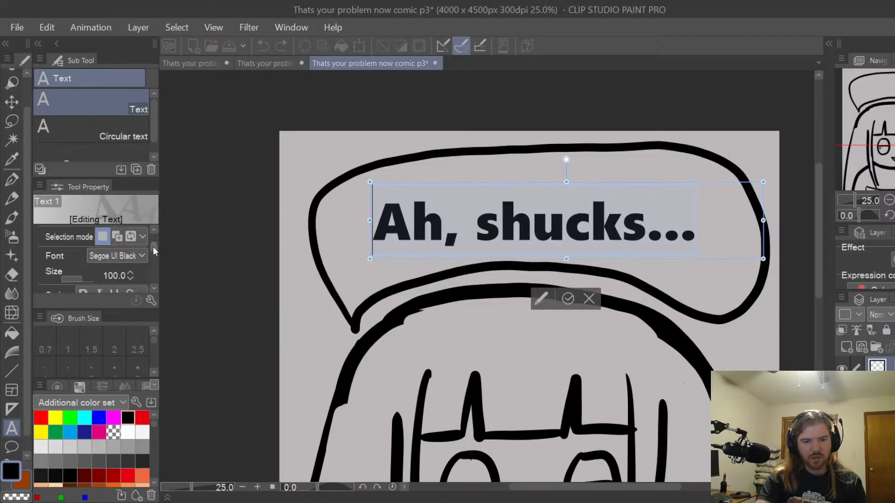
scroll(155, 252, down, 2)
click(114, 269)
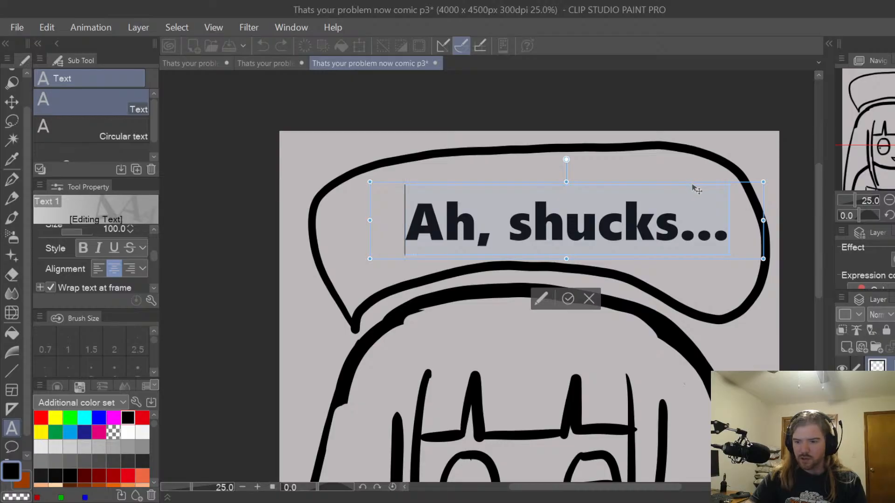
drag(693, 186, 663, 183)
click(538, 296)
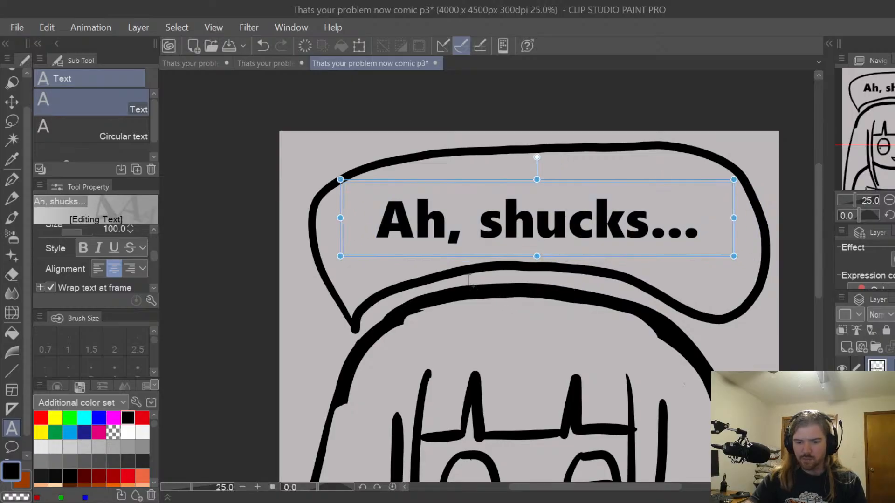
click(878, 396)
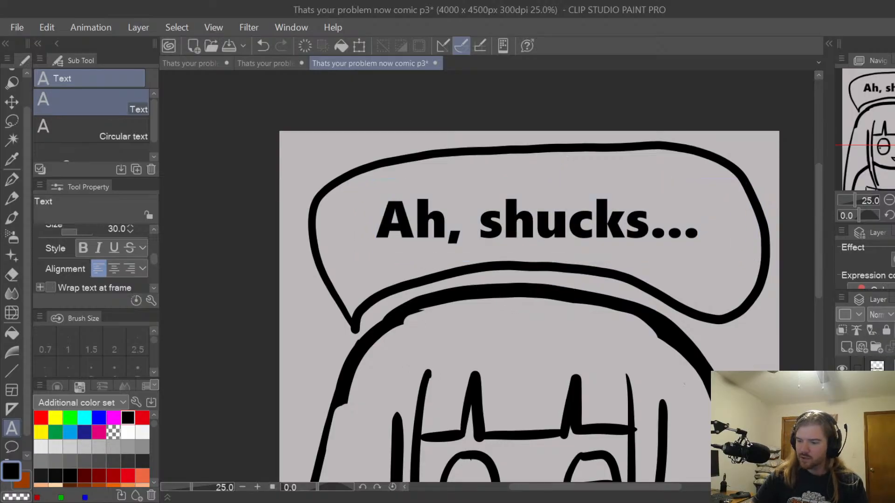
Examine the line art and lettering of the whole third page and the whole second page at 12.5% zoom
scroll(812, 229, down, 2)
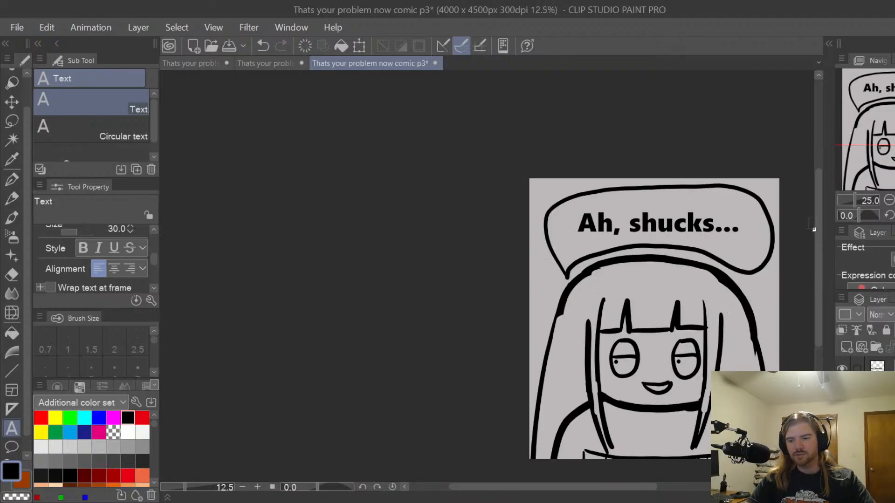
drag(818, 210, 819, 217)
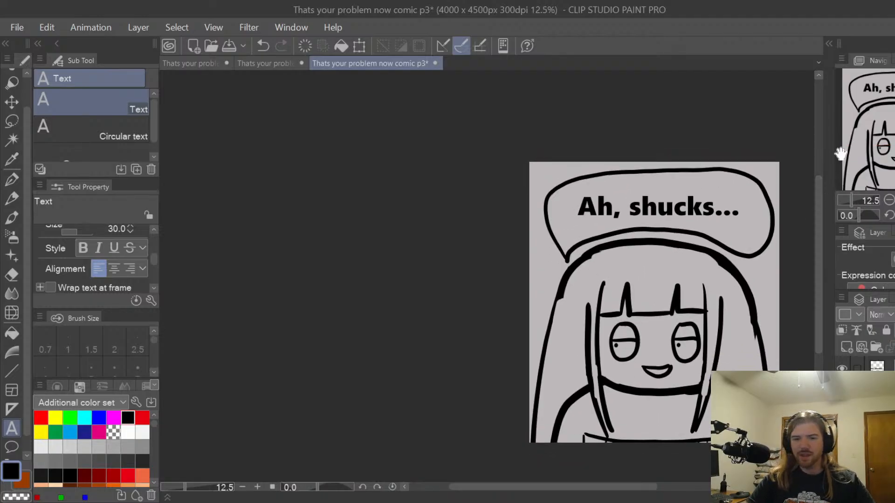
click(289, 63)
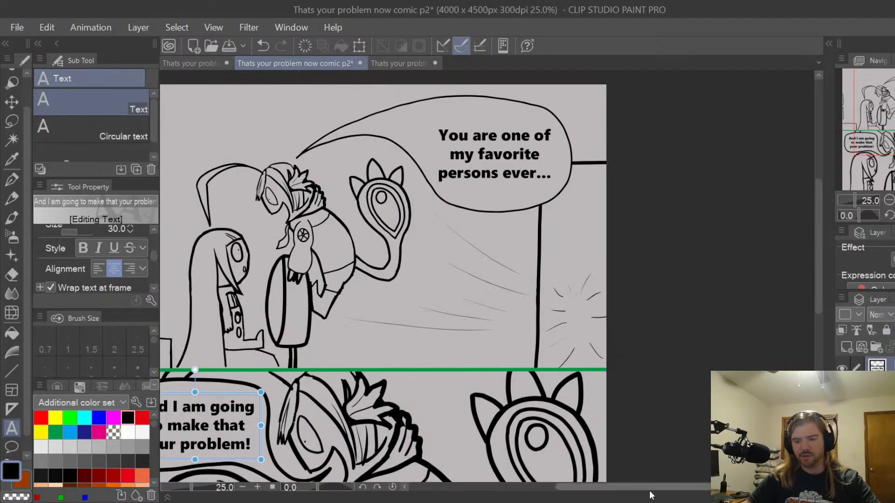
key(ctrl+minus)
key(ctrl+minus)
drag(652, 486, 643, 485)
key(Escape)
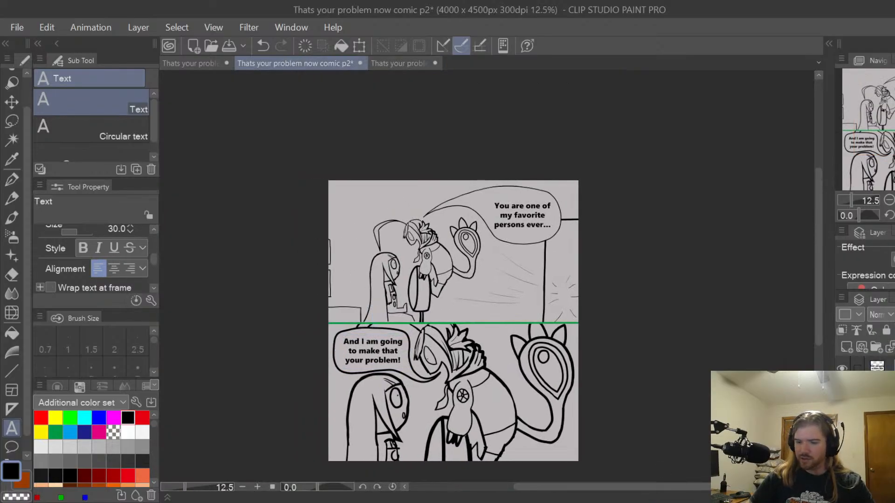
Examine the whole first comic page at 12.5% zoom, check it against the second page and return to the first
click(207, 62)
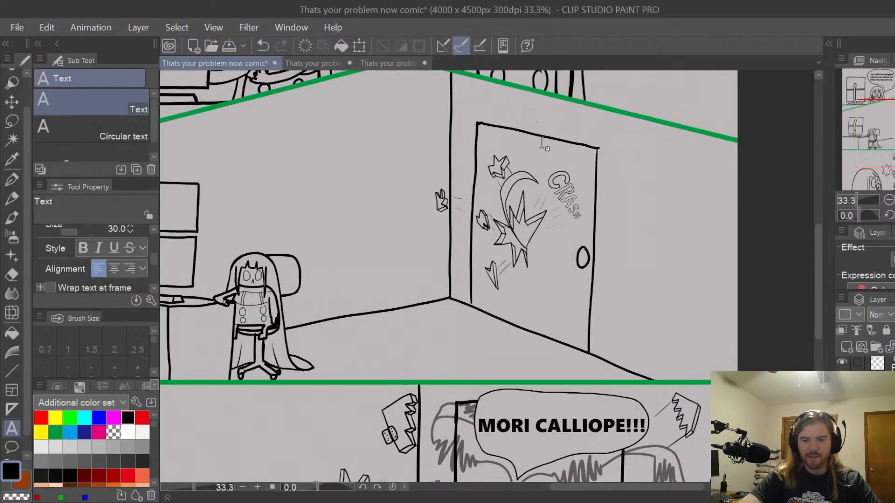
scroll(684, 235, up, 1)
scroll(819, 268, down, 1)
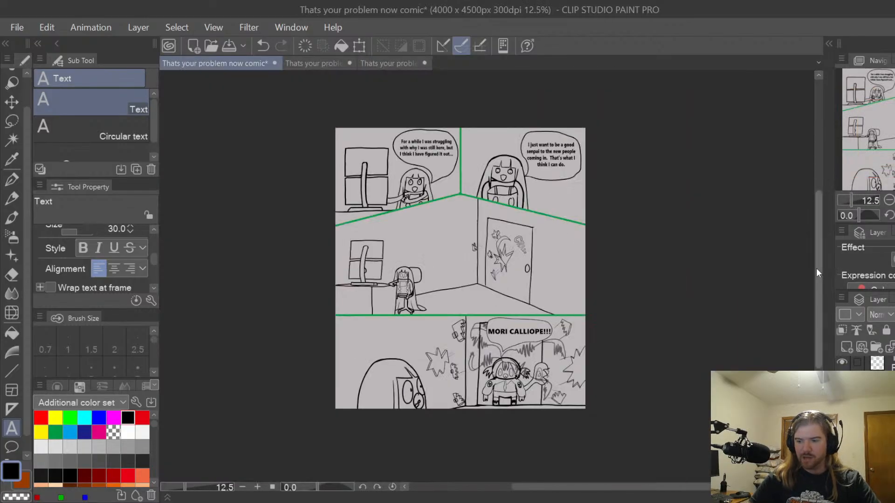
drag(818, 268, 826, 240)
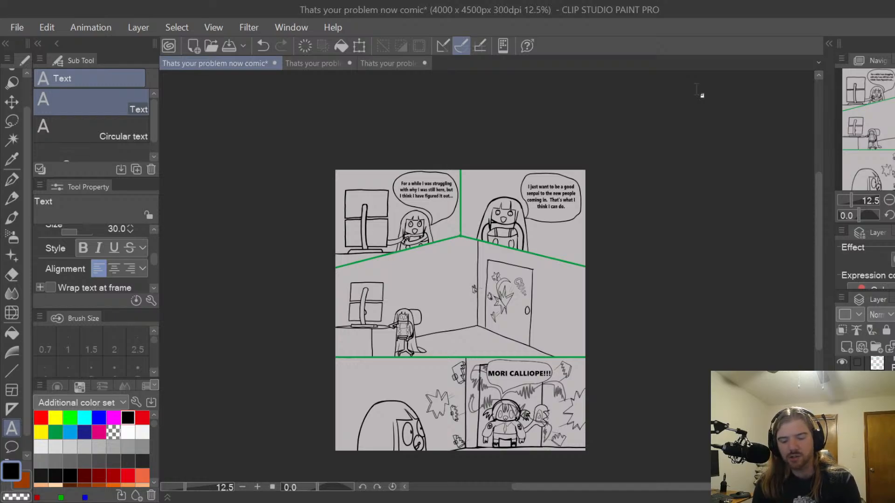
click(321, 77)
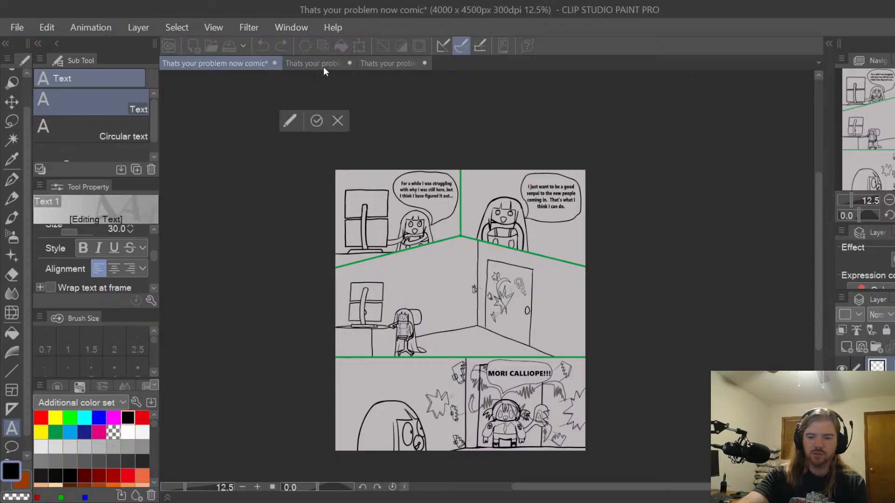
click(317, 66)
click(318, 65)
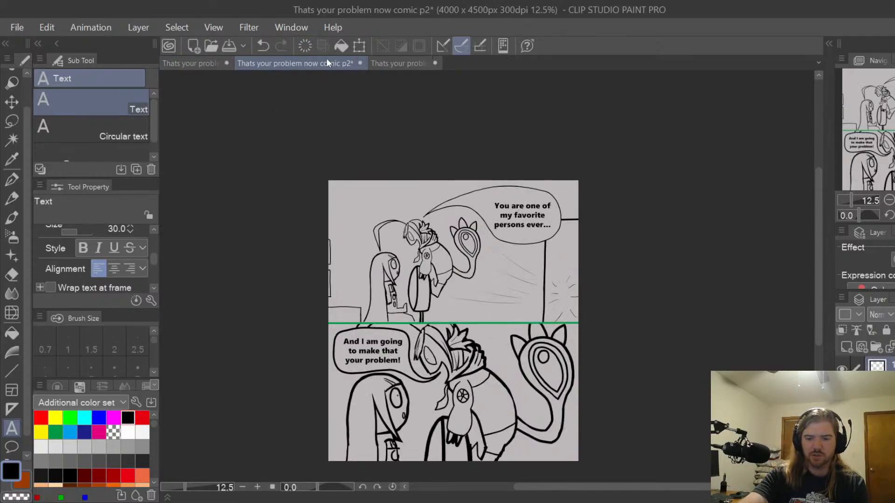
click(217, 66)
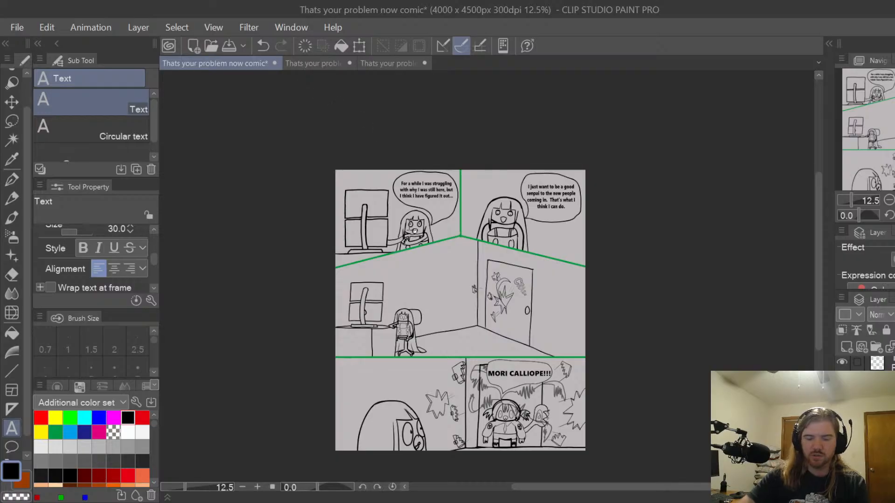